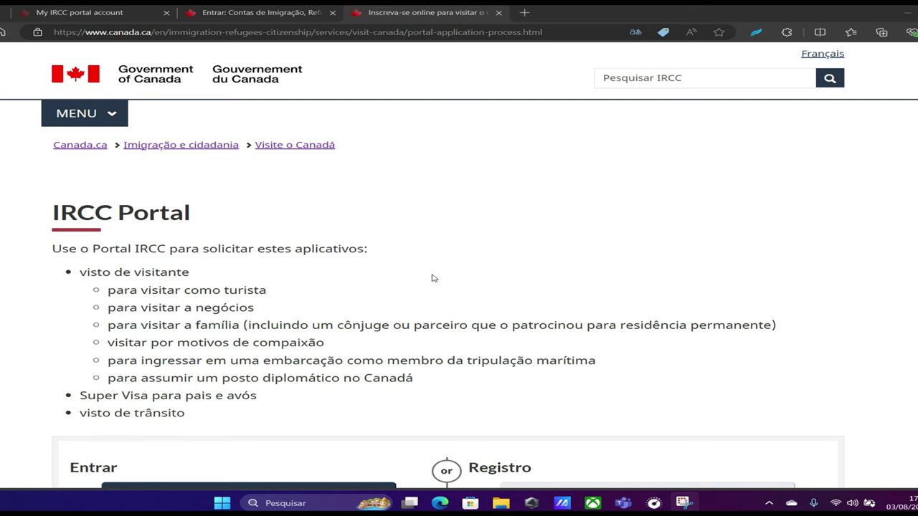
Open the invitation-code request for a new account, review its e-mail form, and reach Minha aplicação
scroll(433, 278, "down", 2)
scroll(432, 277, "down", 1)
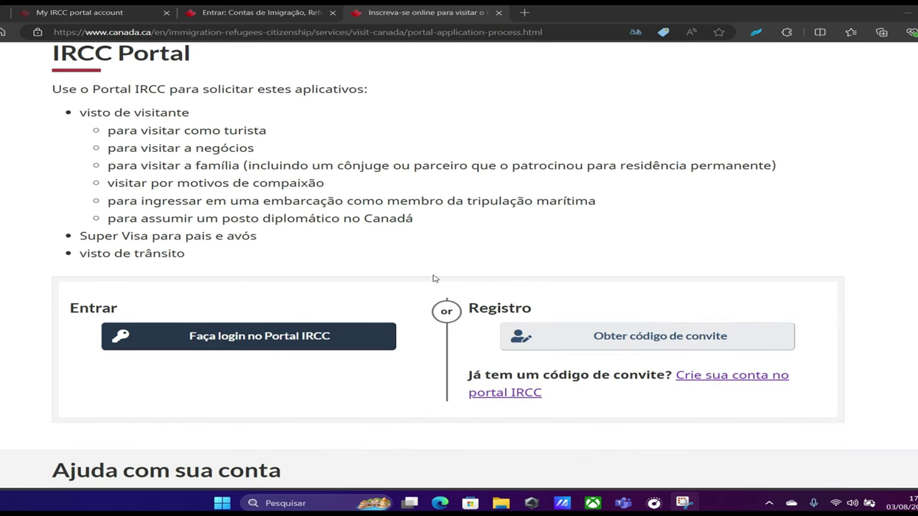
left_click(637, 341)
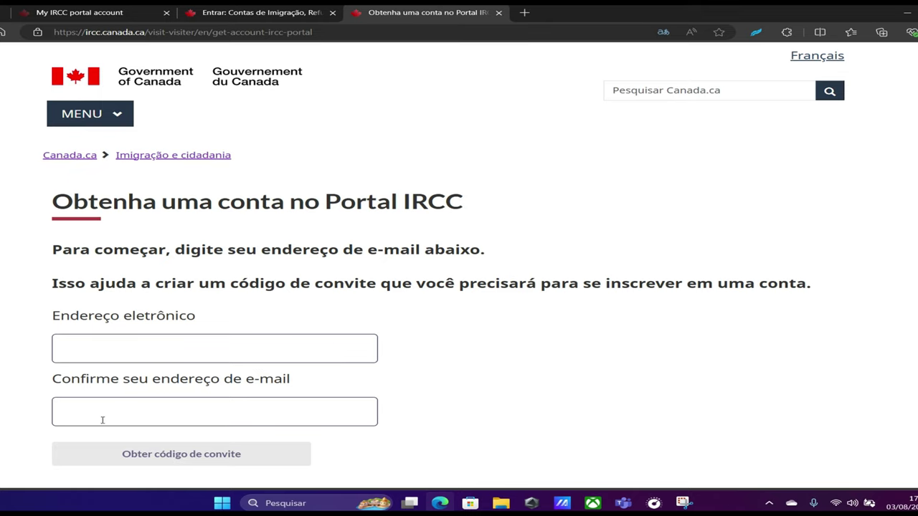
scroll(481, 403, "down", 1)
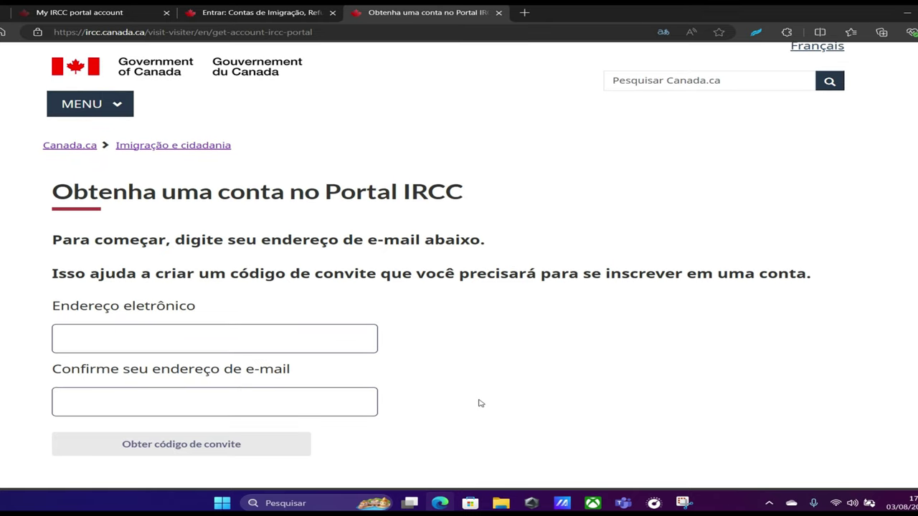
scroll(481, 403, "down", 1)
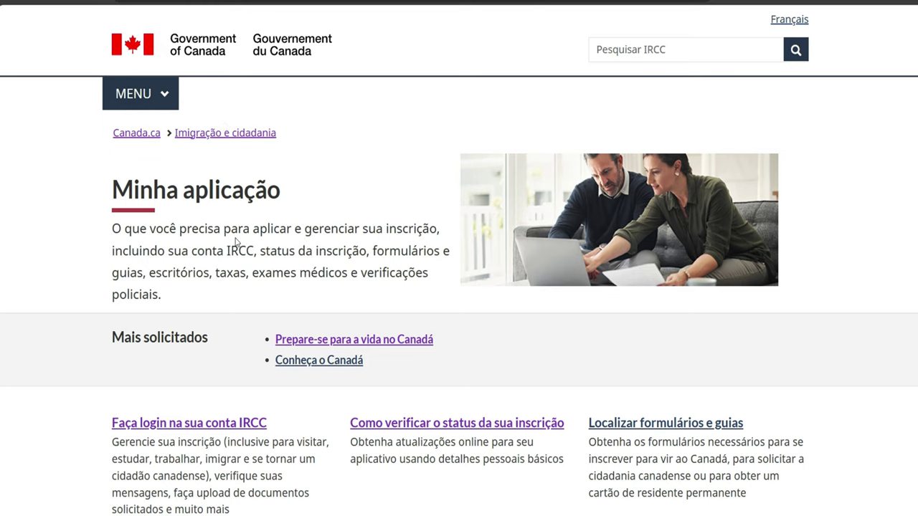
Go to IRCC account sign-in and choose the Portal do IRCC account under Vistos de visitante
scroll(236, 243, "down", 3)
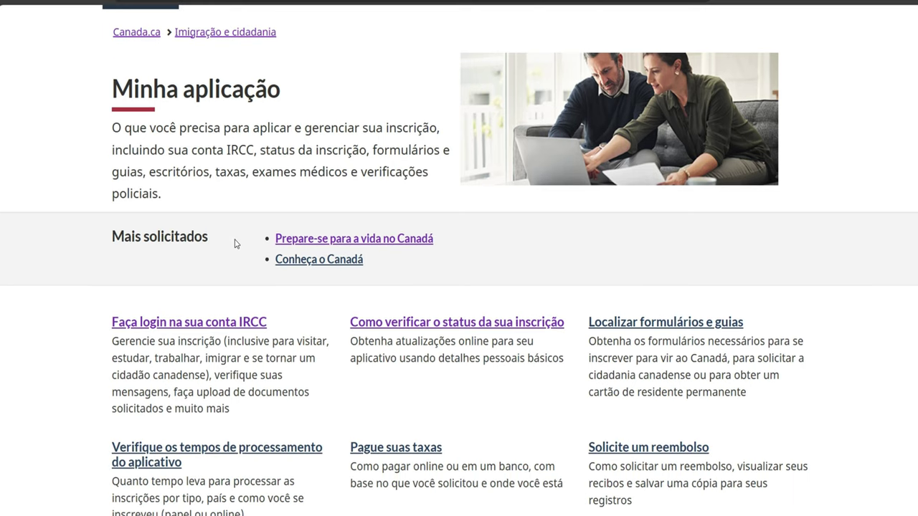
left_click(194, 329)
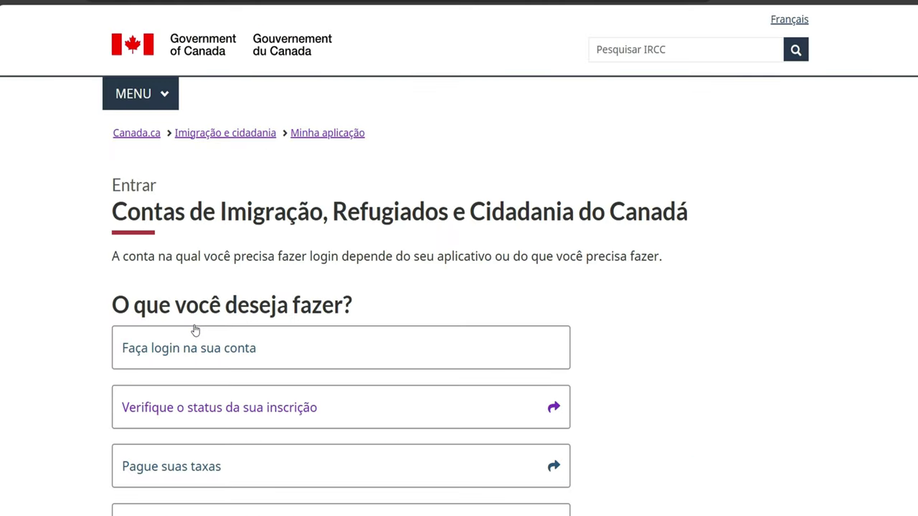
scroll(192, 281, "down", 3)
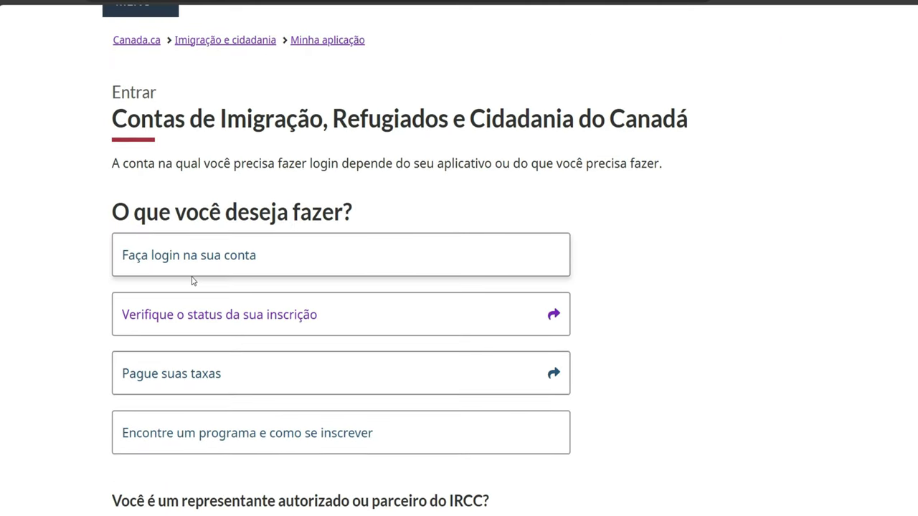
scroll(192, 281, "up", 2)
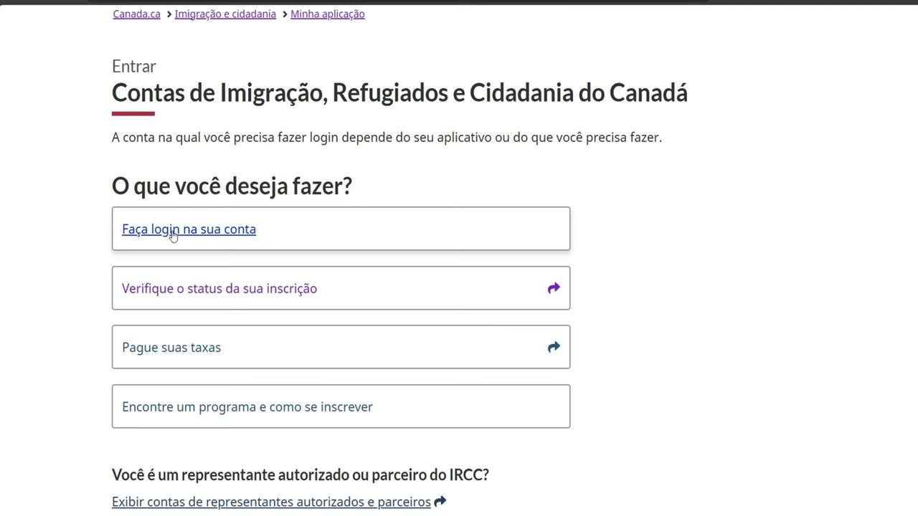
left_click(173, 230)
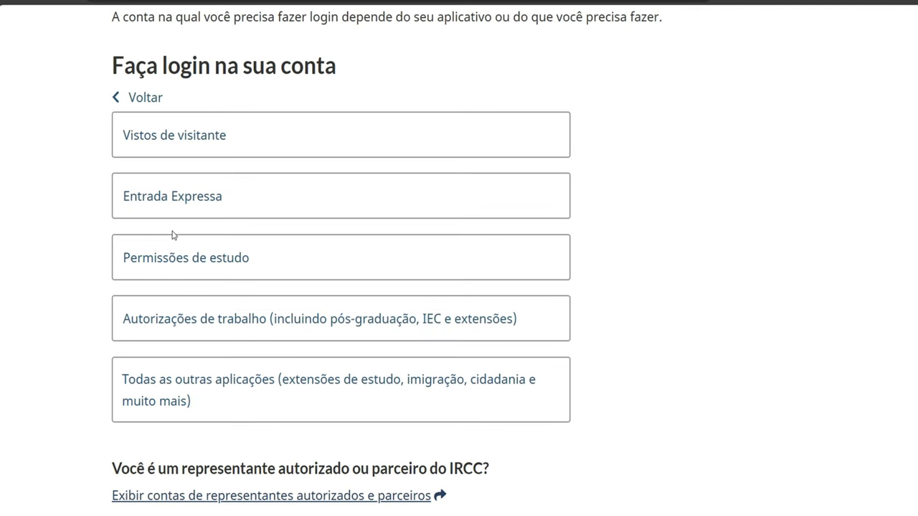
left_click(165, 141)
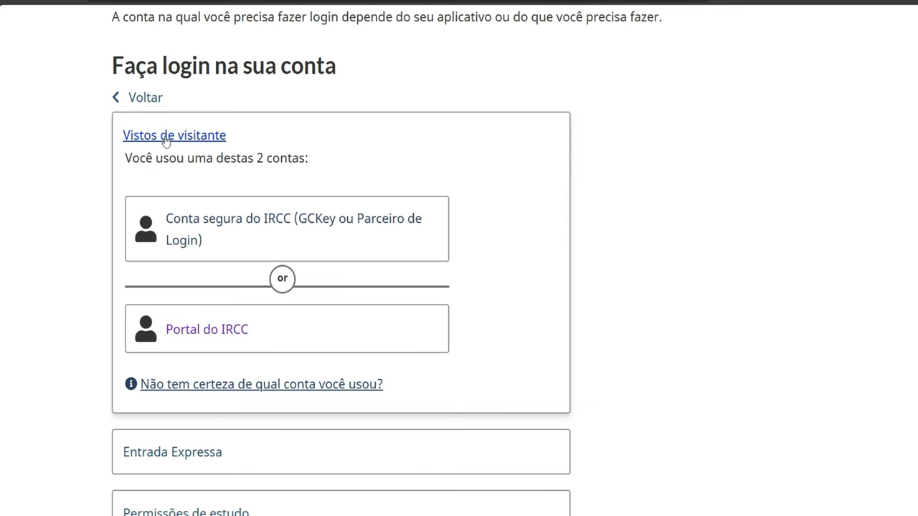
left_click(230, 332)
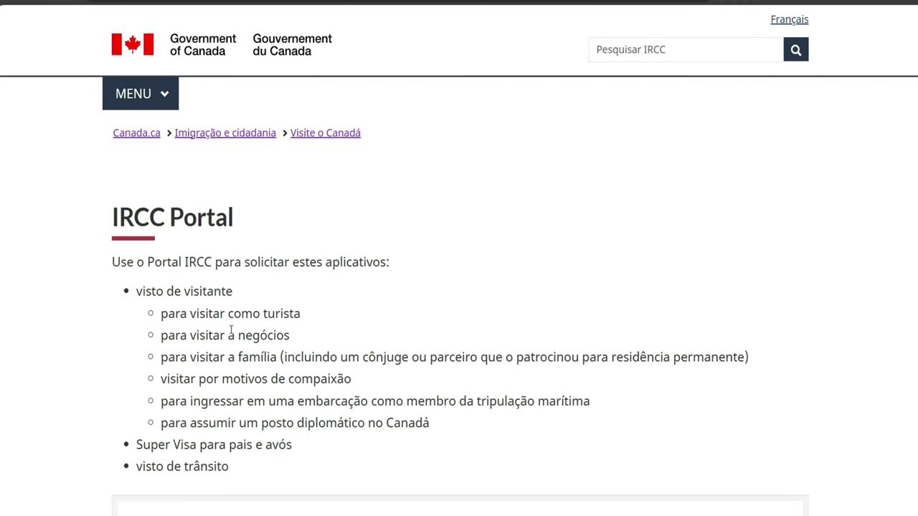
Sign in to the IRCC Portal with the account credentials and accept the terms with 'Eu aceito'
scroll(231, 332, "down", 2)
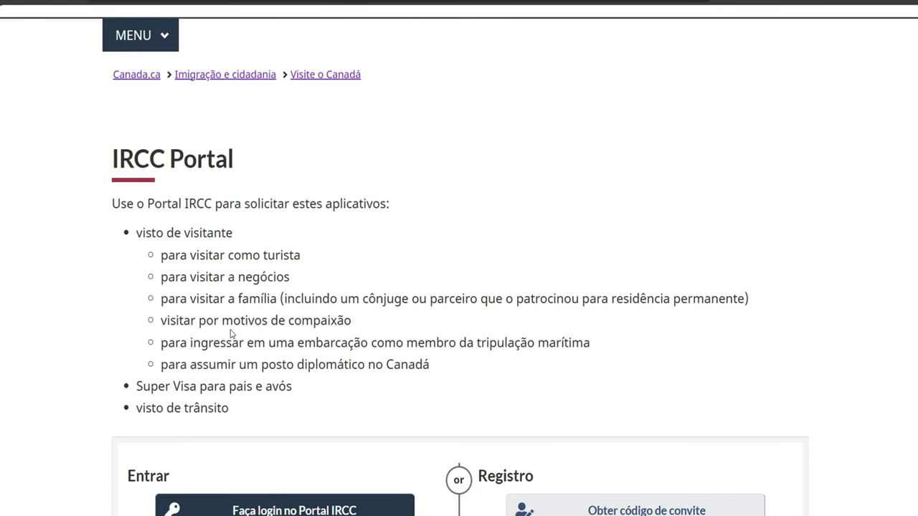
scroll(231, 333, "down", 1)
scroll(231, 332, "down", 5)
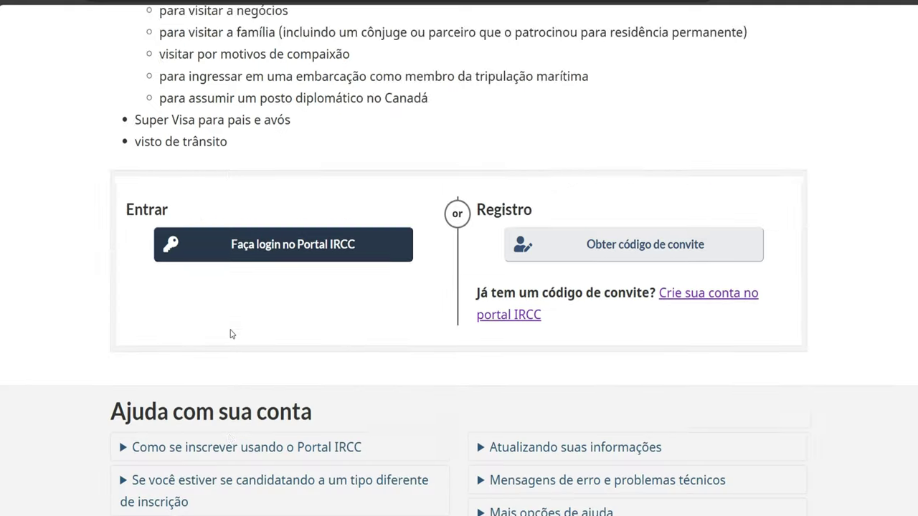
scroll(230, 334, "down", 4)
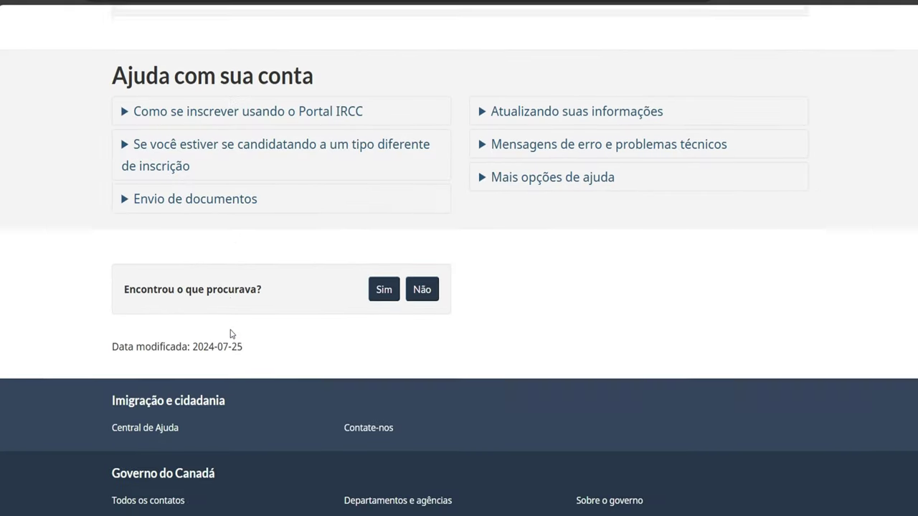
scroll(231, 333, "up", 2)
scroll(231, 334, "up", 4)
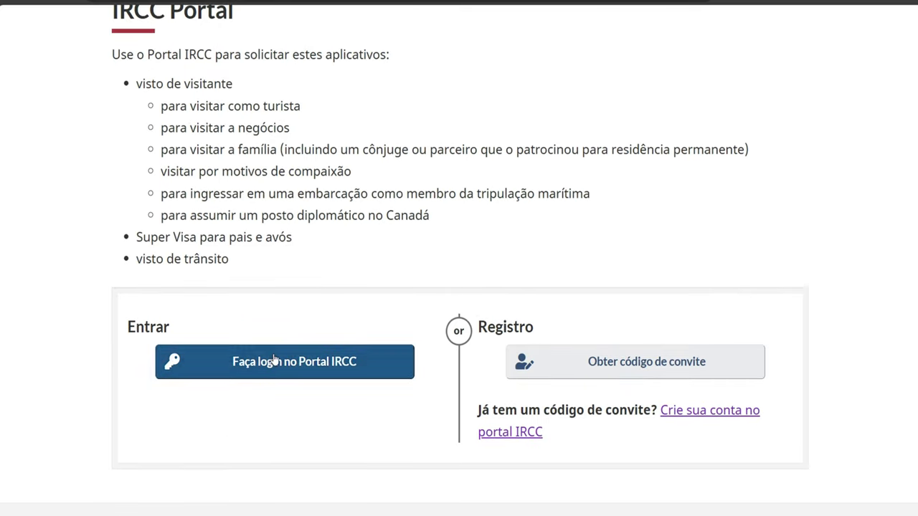
left_click(273, 361)
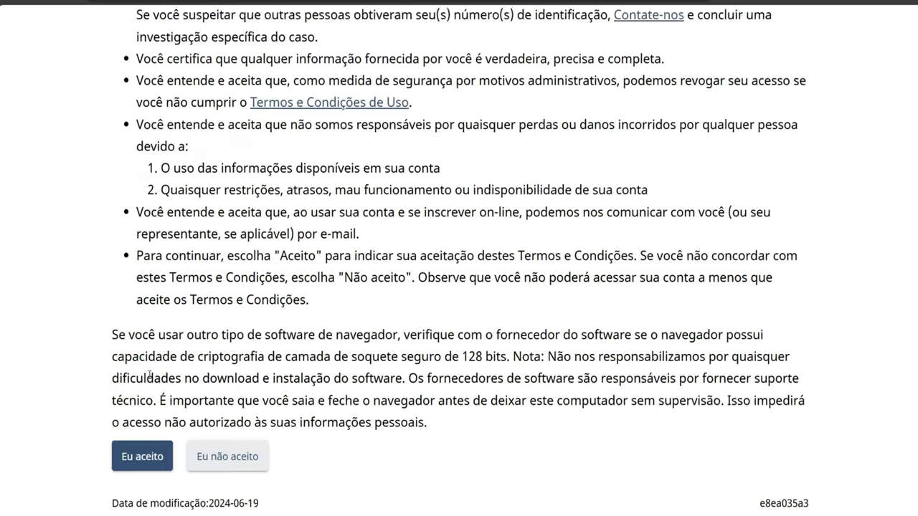
scroll(149, 374, "down", 1)
left_click(144, 390)
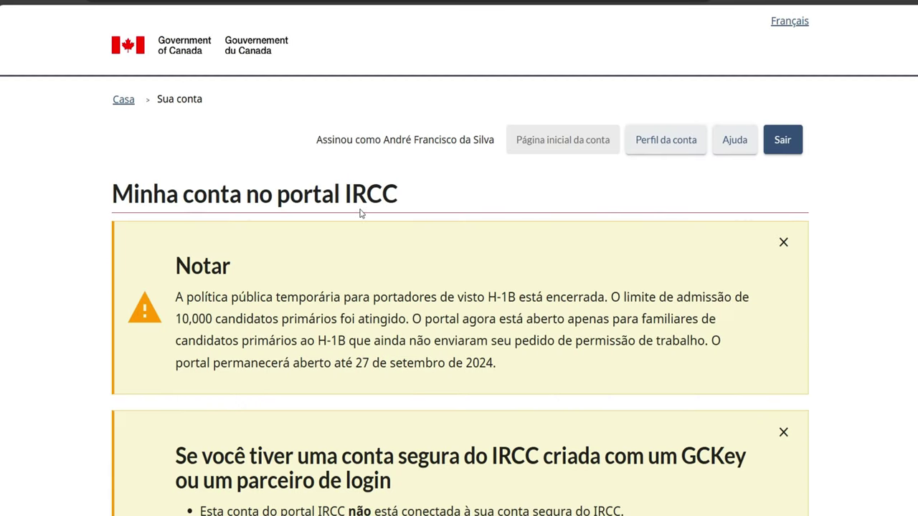
Dismiss the H-1B policy, GCKey account and study permit attestation notices
scroll(290, 265, "down", 2)
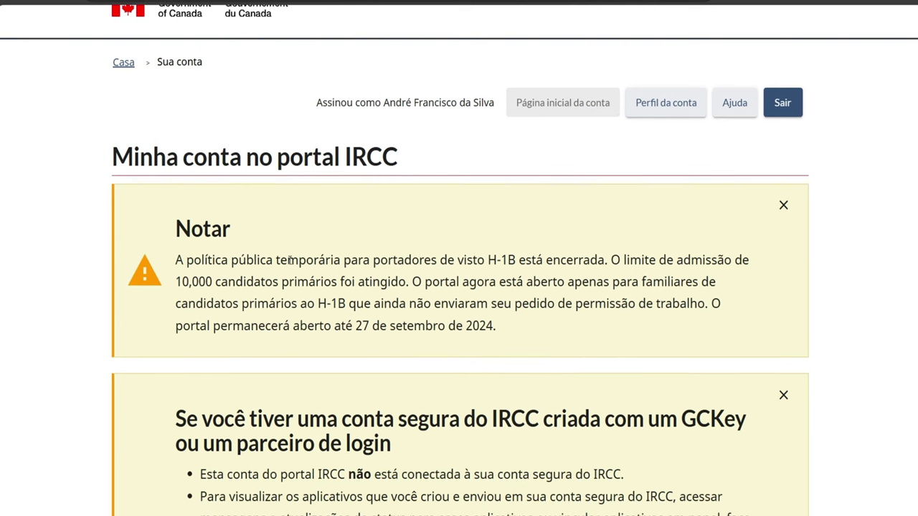
scroll(290, 262, "down", 1)
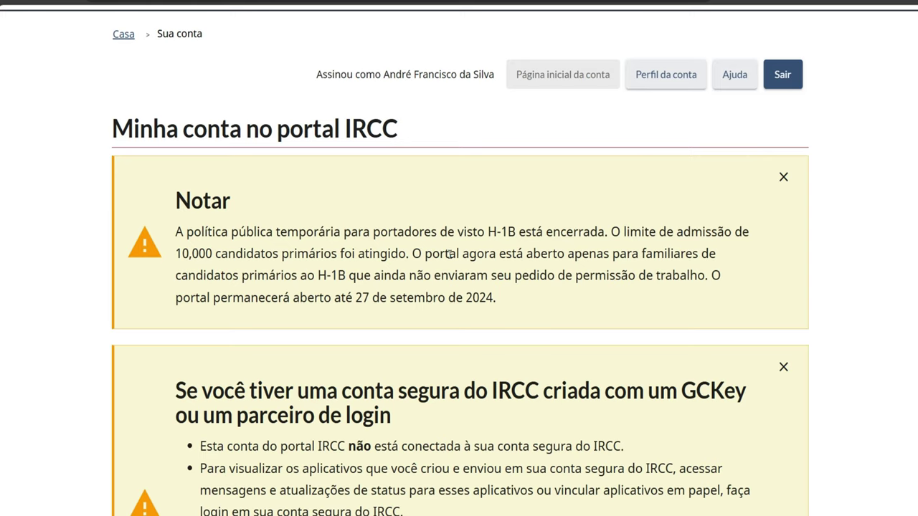
left_click(784, 178)
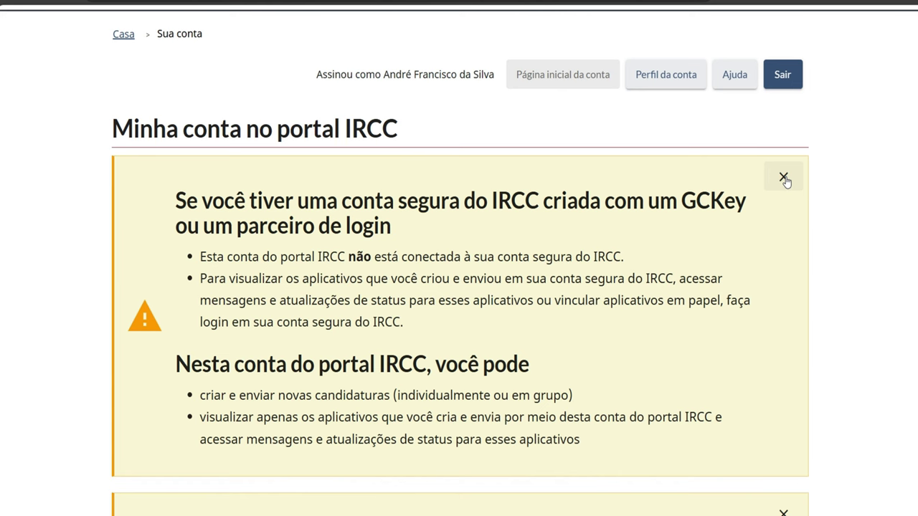
left_click(784, 177)
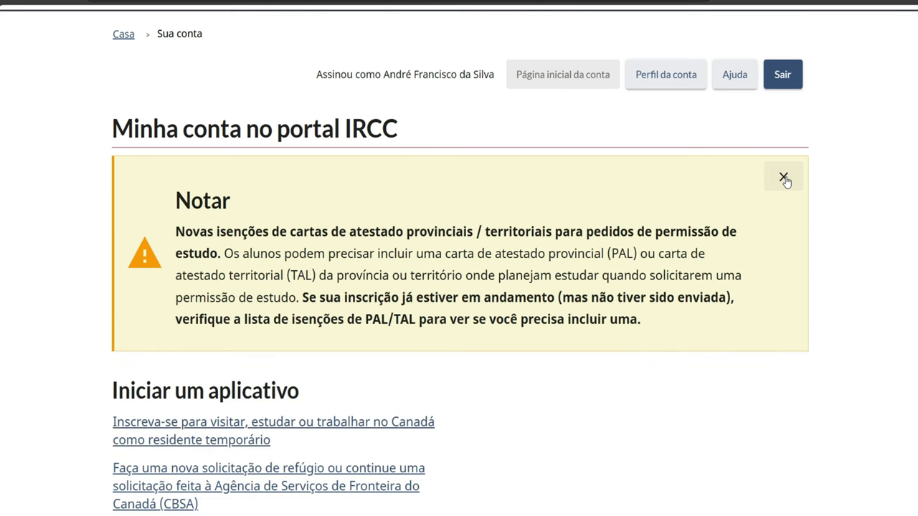
left_click(784, 178)
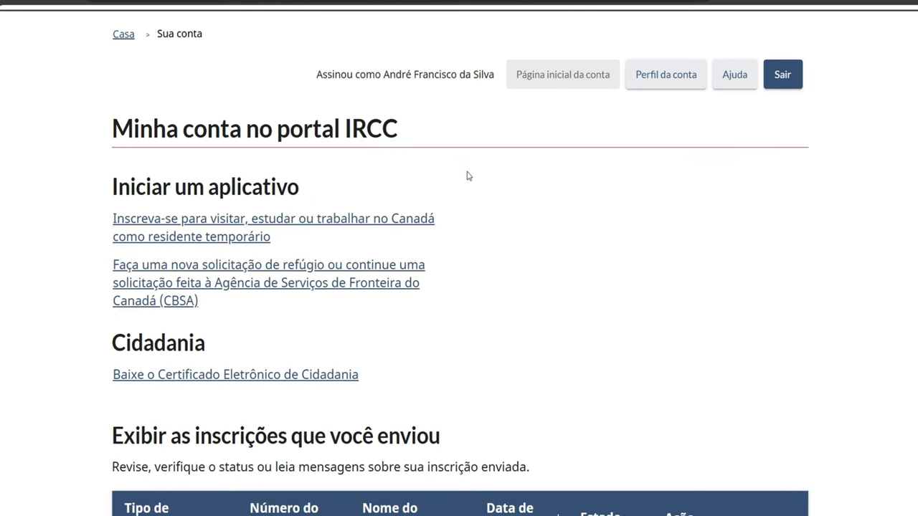
scroll(524, 282, "down", 1)
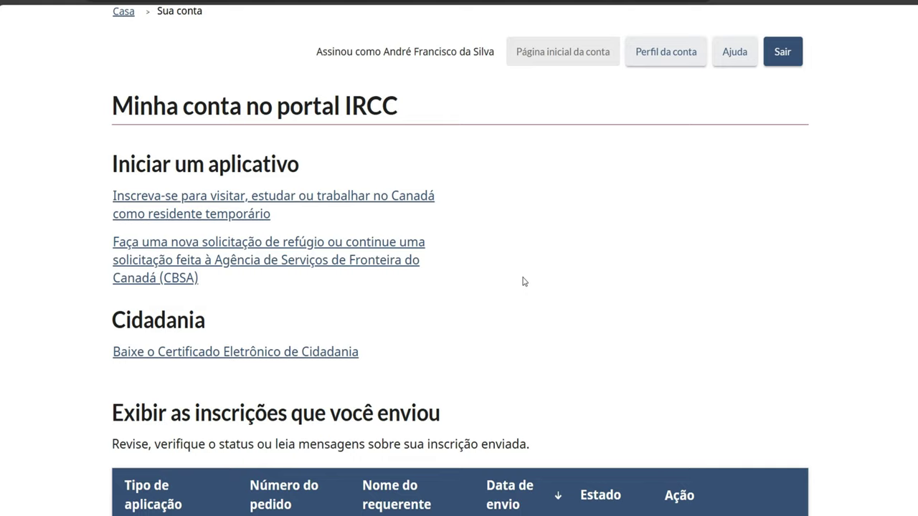
Begin a temporary resident application, ticking the box confirming the instructions were read
left_click(152, 203)
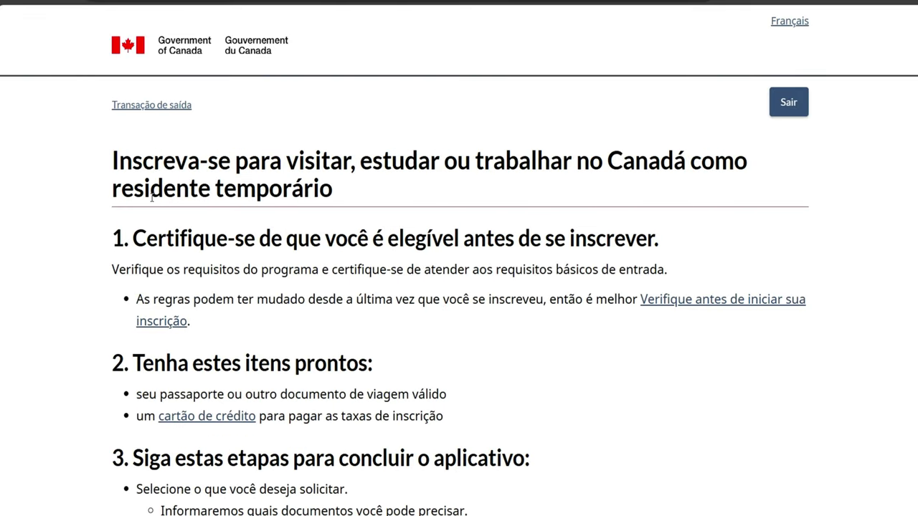
scroll(152, 198, "down", 2)
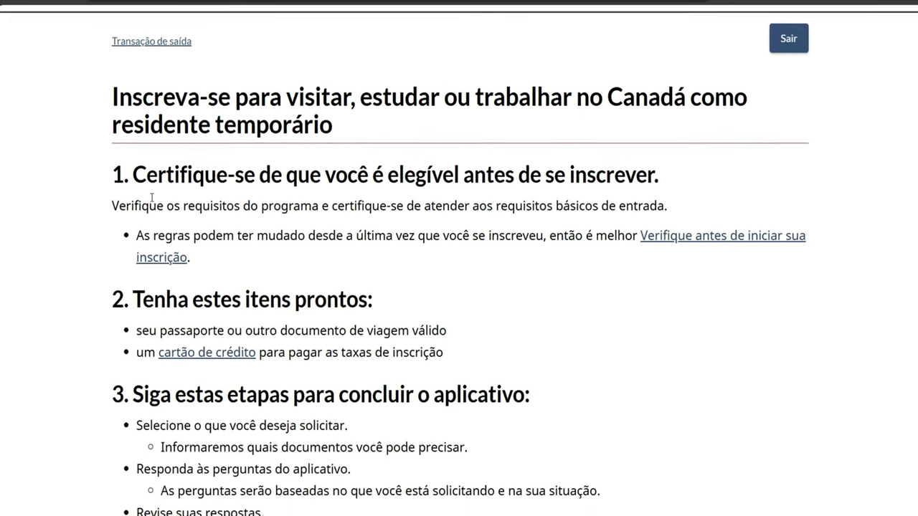
scroll(152, 198, "down", 4)
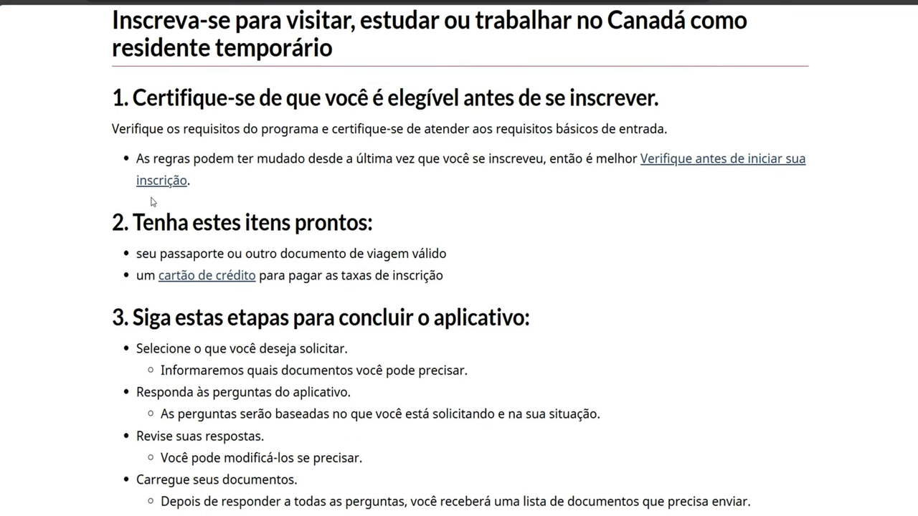
scroll(152, 202, "down", 6)
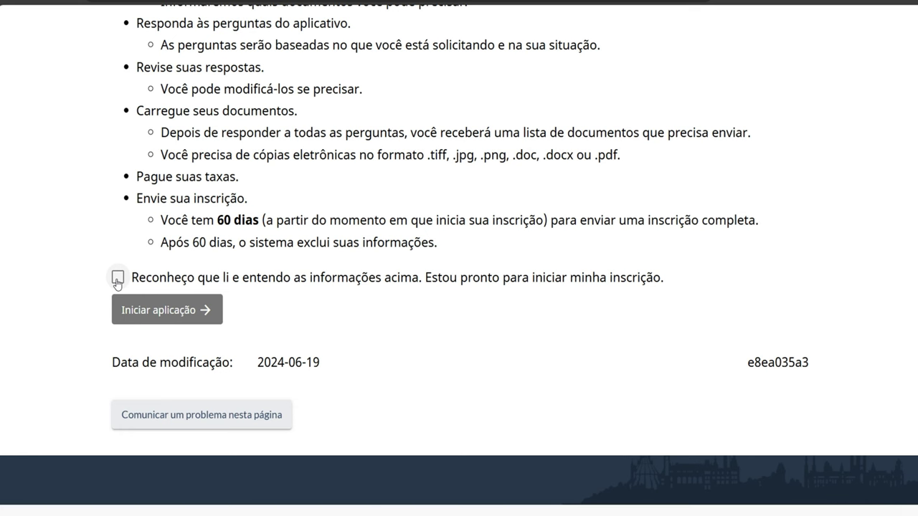
scroll(118, 281, "up", 6)
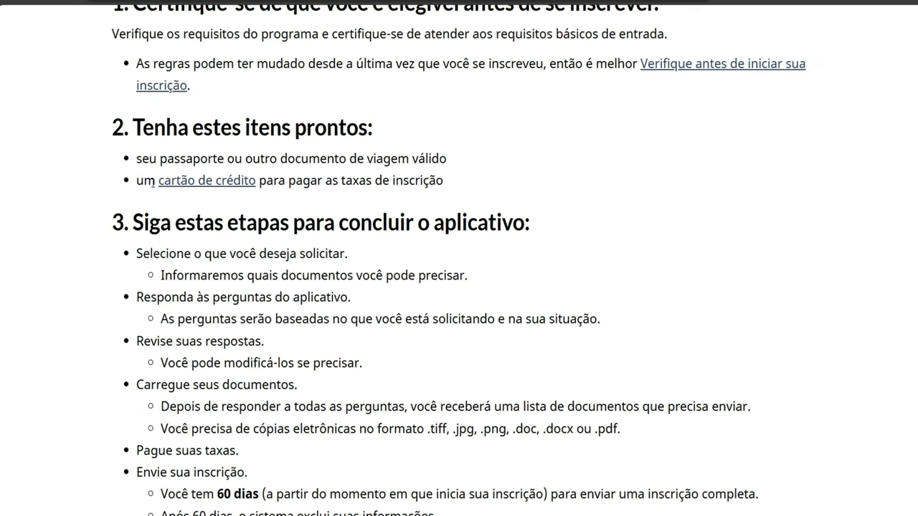
scroll(153, 183, "down", 2)
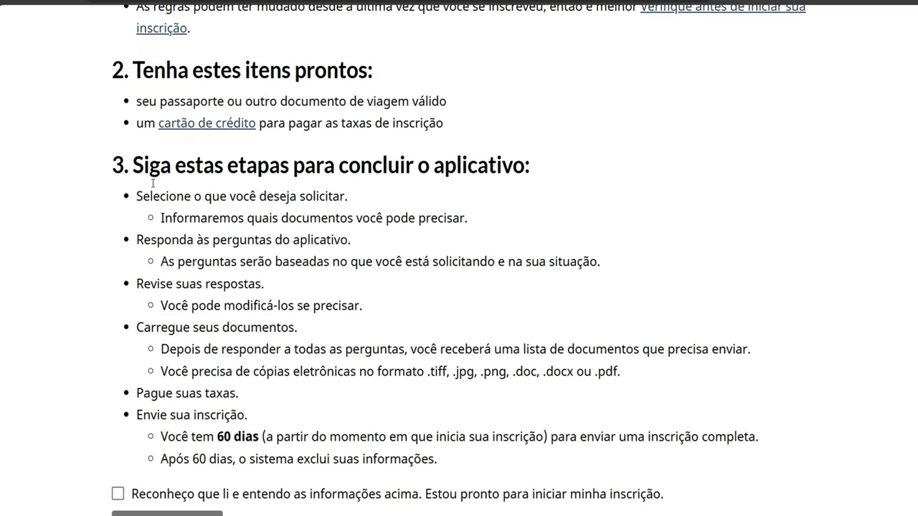
scroll(153, 183, "down", 1)
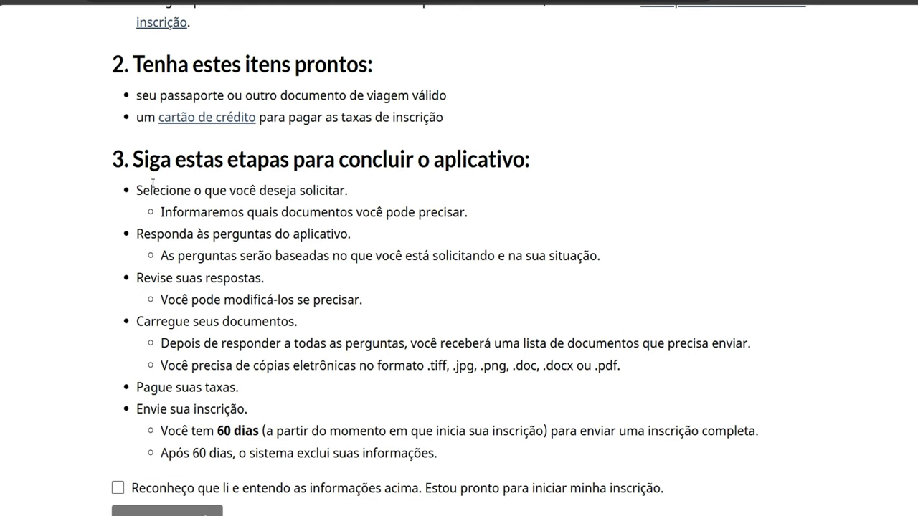
left_click(119, 489)
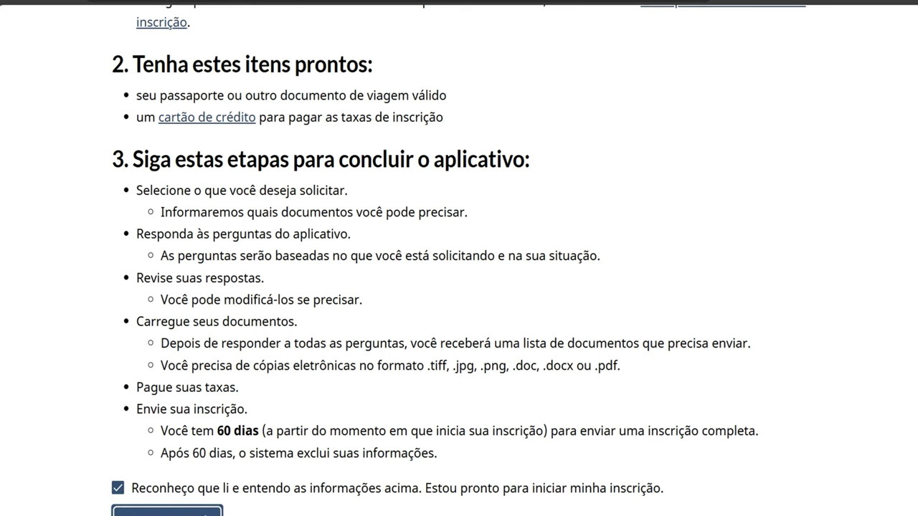
left_click(167, 510)
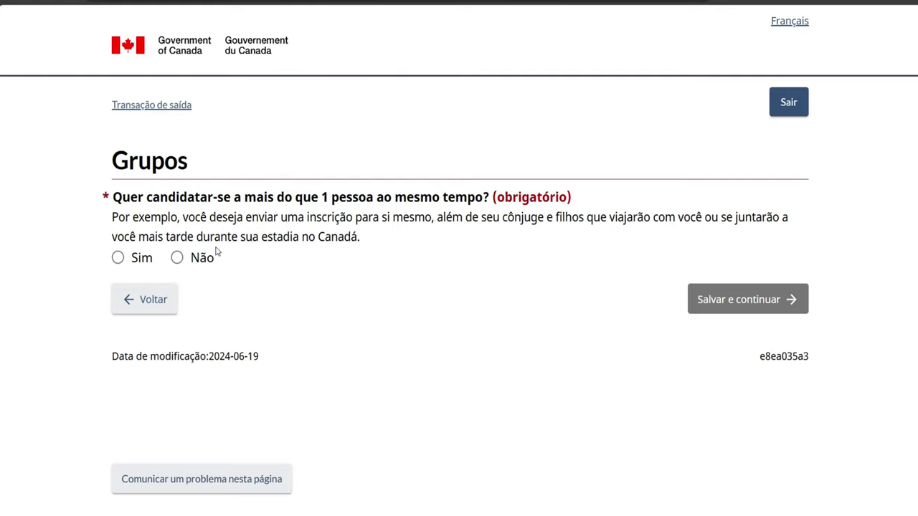
Answer Não on Grupos, then choose 'Visto de visitante ou super visto' with 'Para visitar o Canadá como turista'
left_click(177, 258)
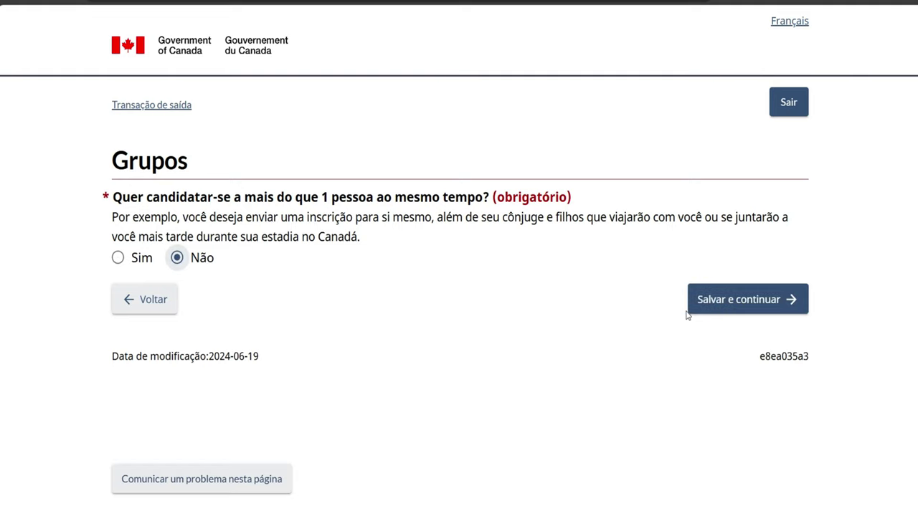
left_click(713, 307)
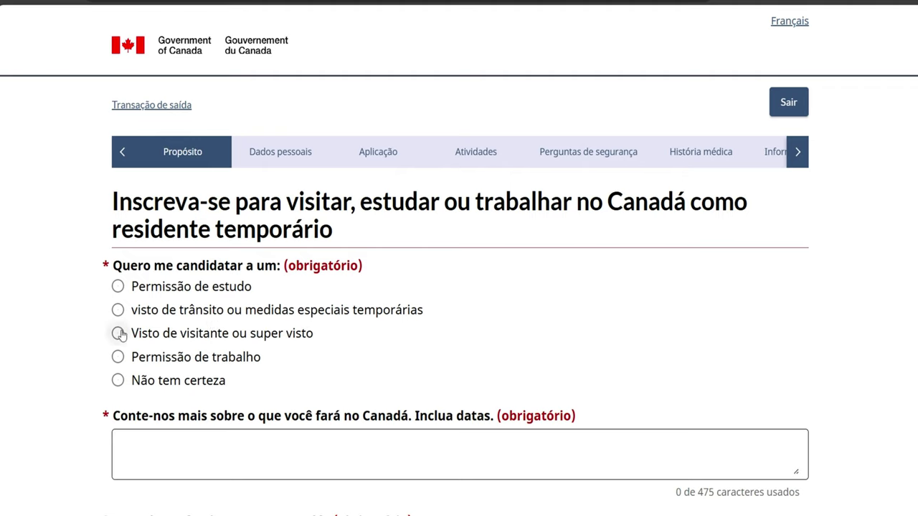
left_click(119, 334)
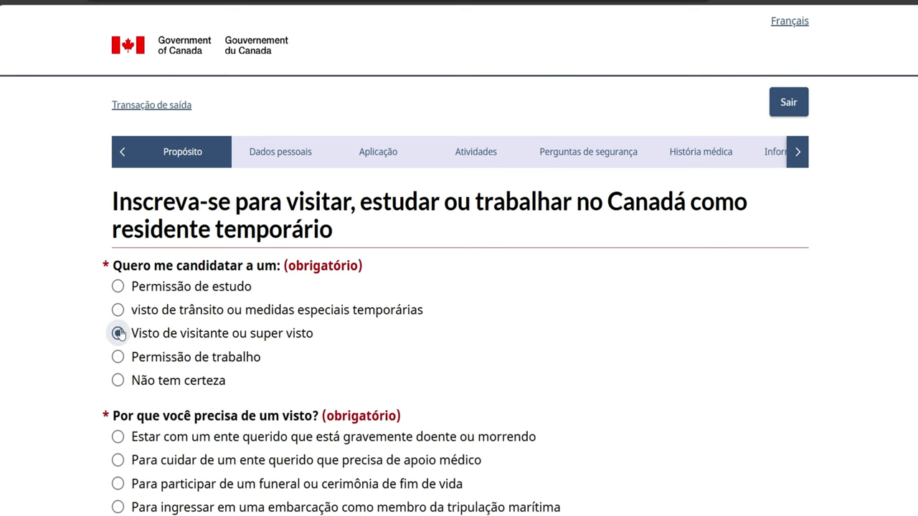
scroll(219, 439, "down", 1)
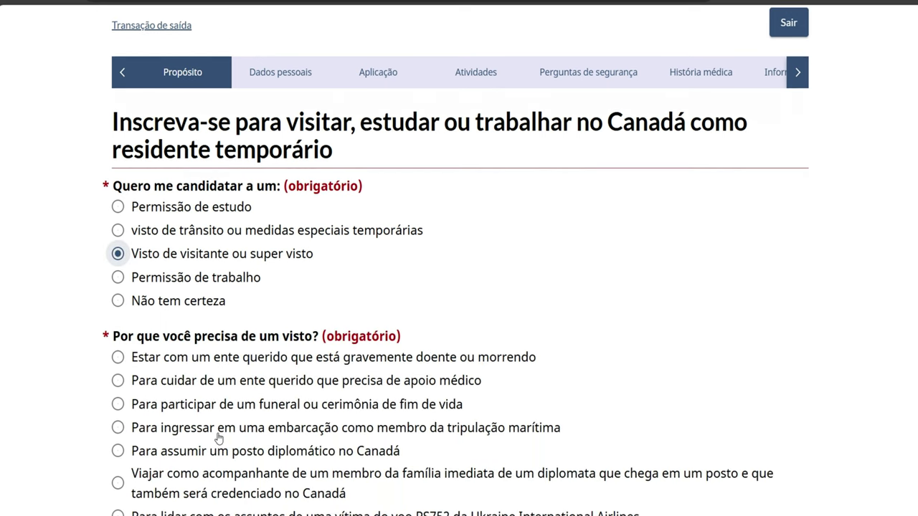
scroll(219, 439, "down", 1)
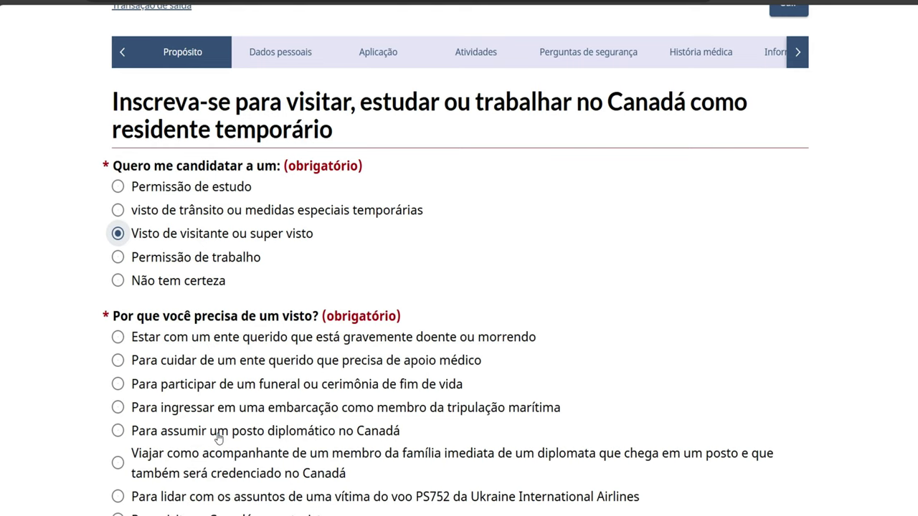
scroll(218, 439, "down", 1)
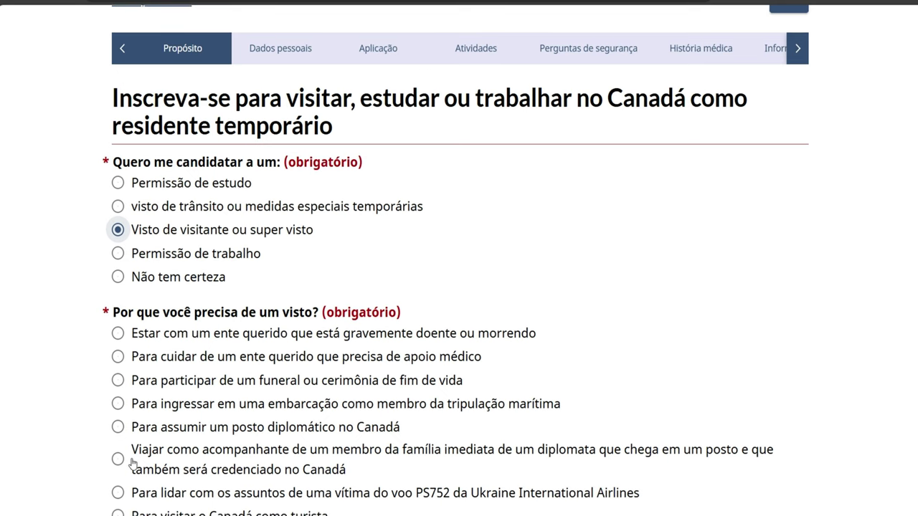
scroll(134, 462, "down", 3)
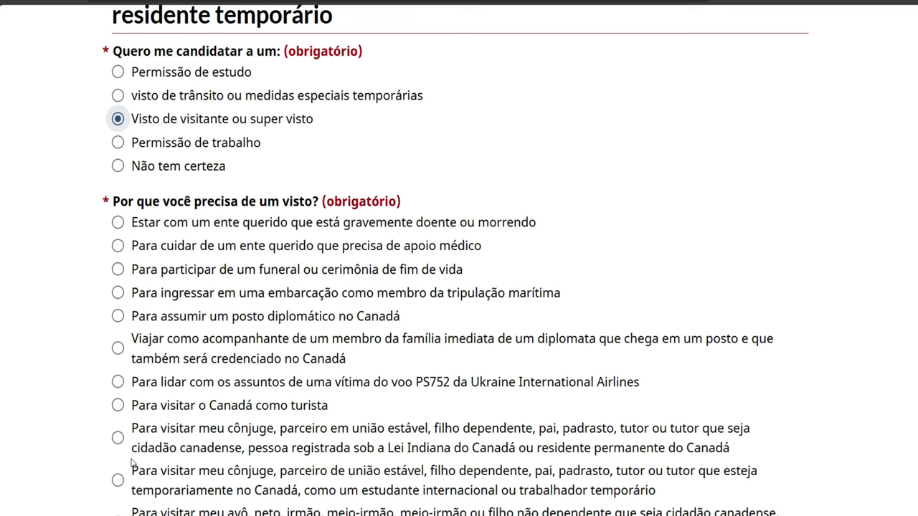
left_click(119, 406)
left_click(118, 406)
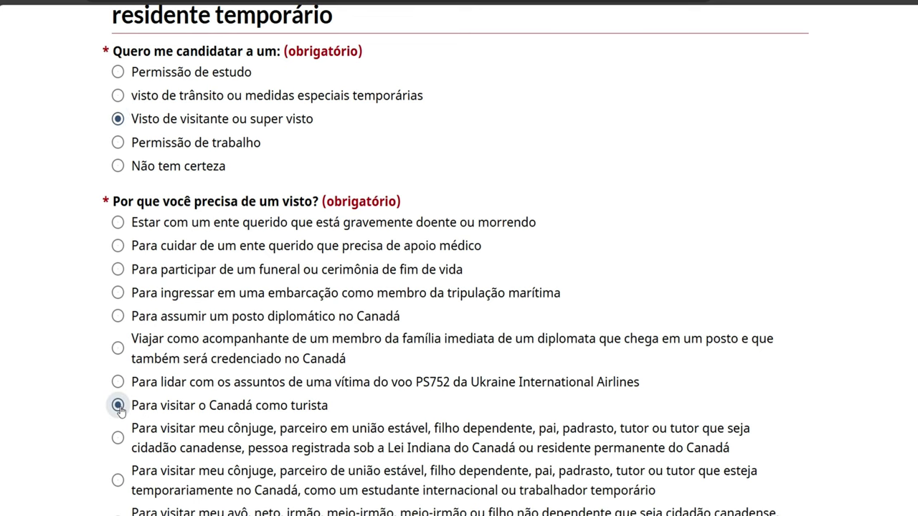
In 'Conte-nos mais', write that you'll visit Banff National Park on 15/03/25 and Niagara Falls in 2025
scroll(120, 410, "down", 3)
scroll(119, 410, "down", 5)
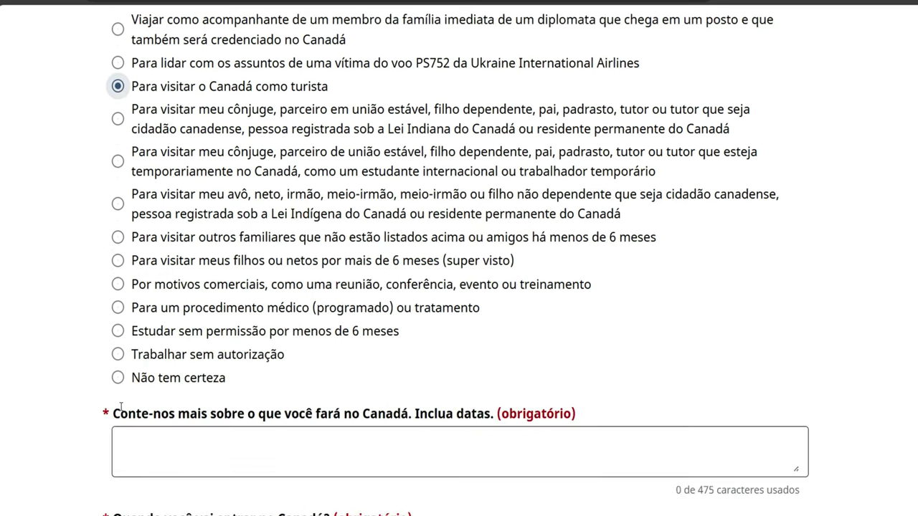
scroll(121, 409, "down", 2)
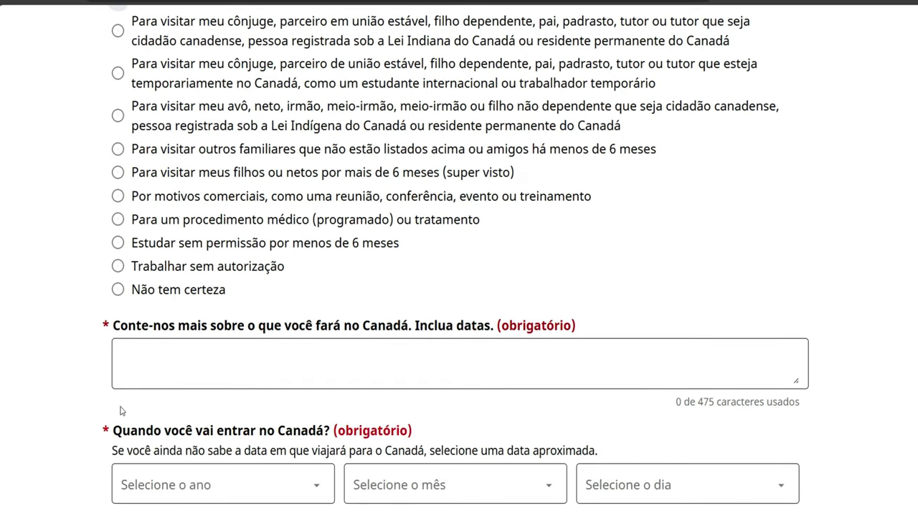
scroll(120, 410, "down", 1)
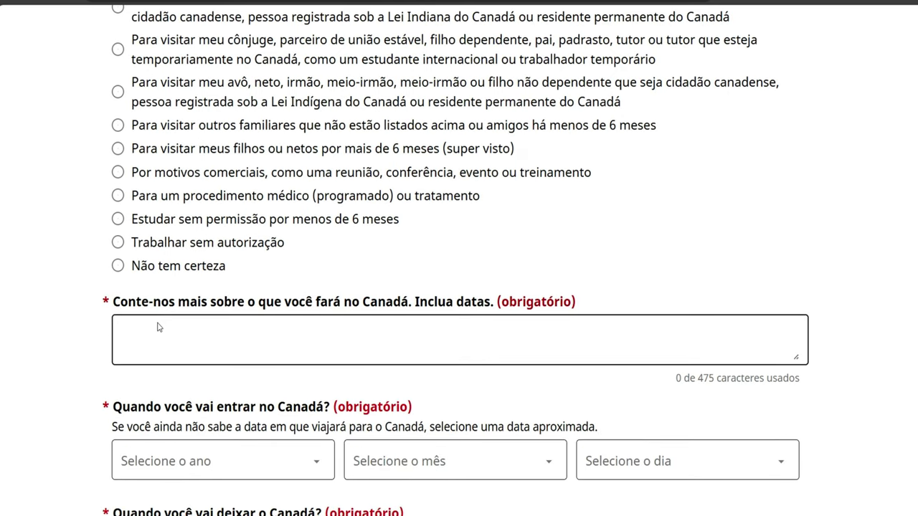
left_click(159, 327)
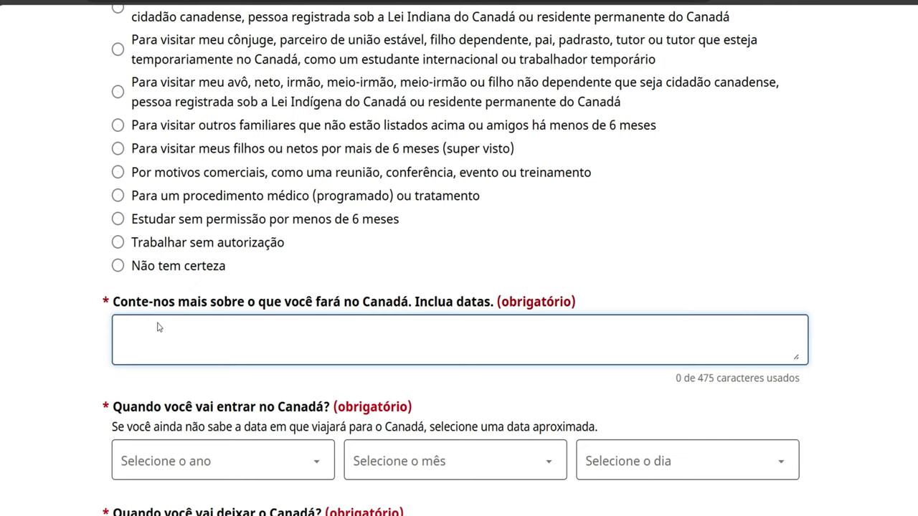
type("VOU VIS")
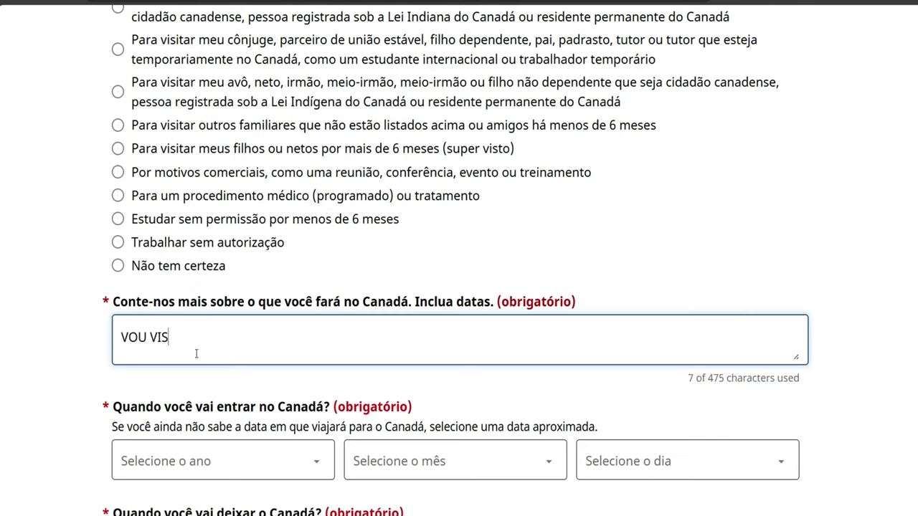
type("ITAR O PAR")
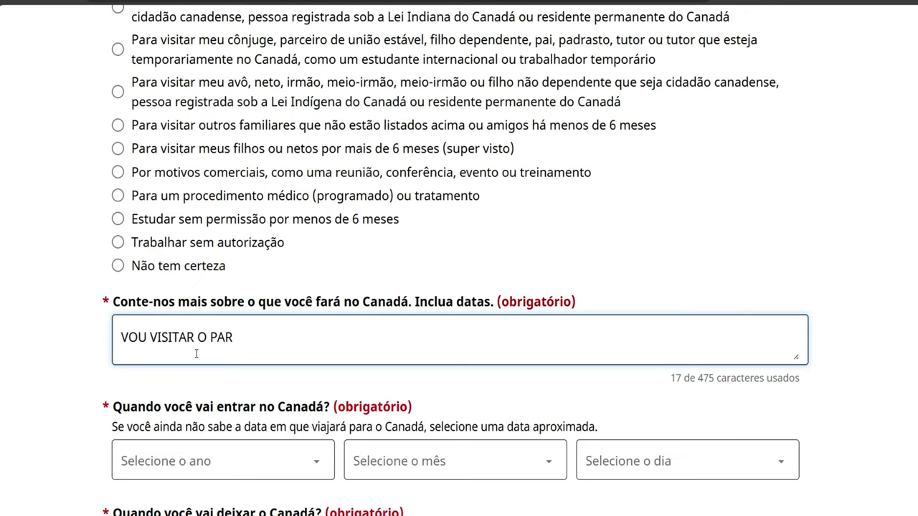
type("K NACIONAL")
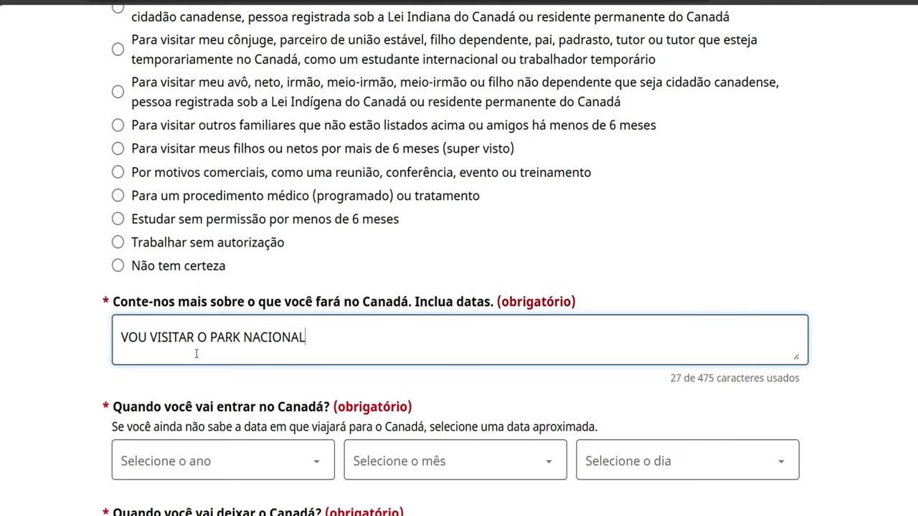
type(" DE BANF")
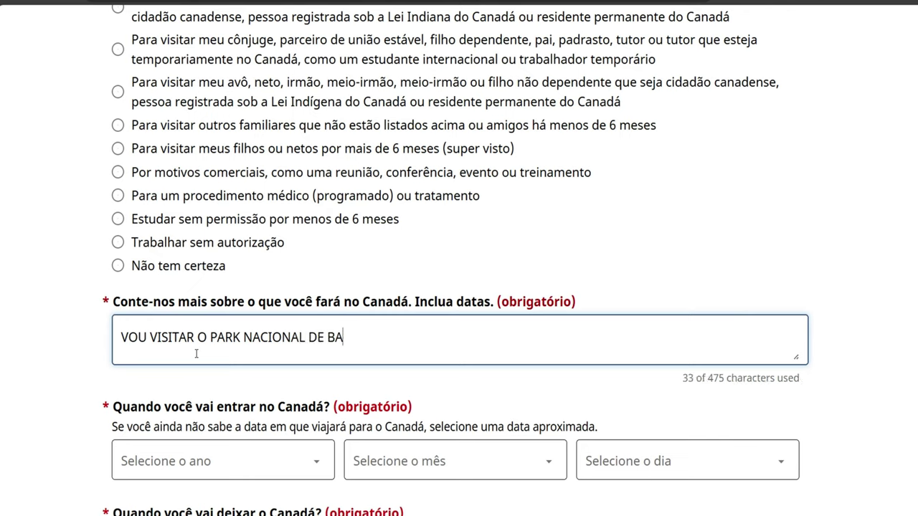
type("E")
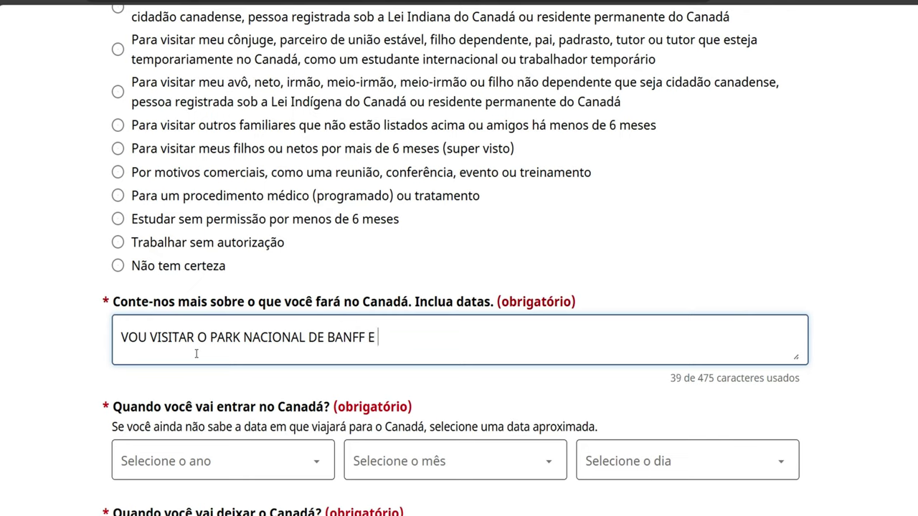
key("BackSpace")
key("BackSpace")
type("NO DIA ")
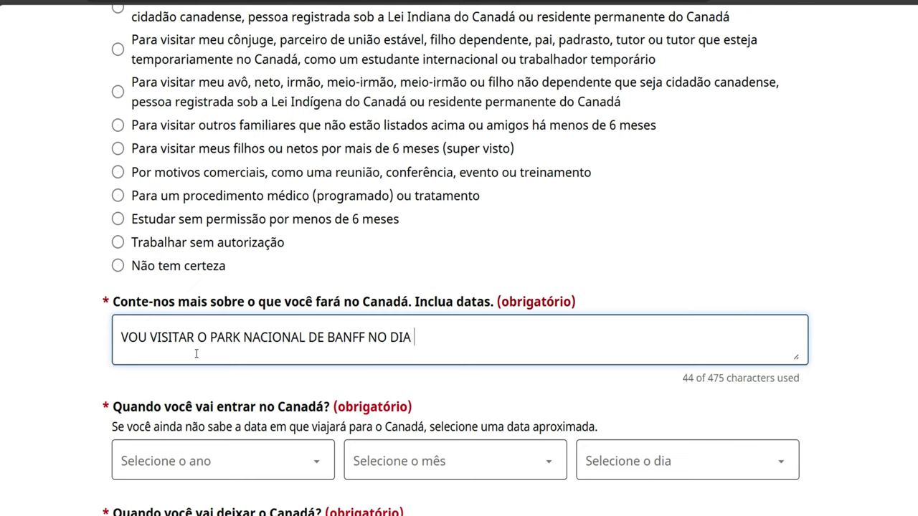
type("2033 ")
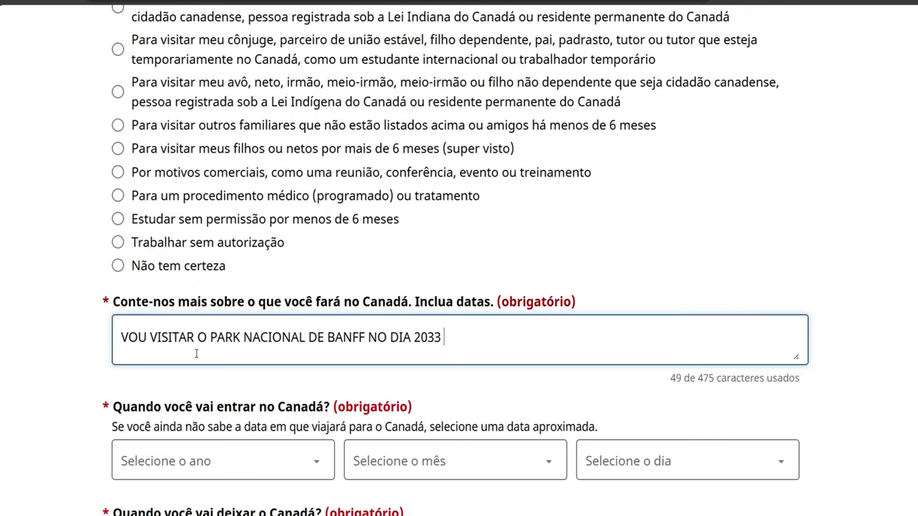
type("E")
key("BackSpace")
key("BackSpace")
key("BackSpace")
key("BackSpace")
key("BackSpace")
key("BackSpace")
key("BackSpace")
key("BackSpace")
key("BackSpace")
key("BackSpace")
key("BackSpace")
type("ANO ")
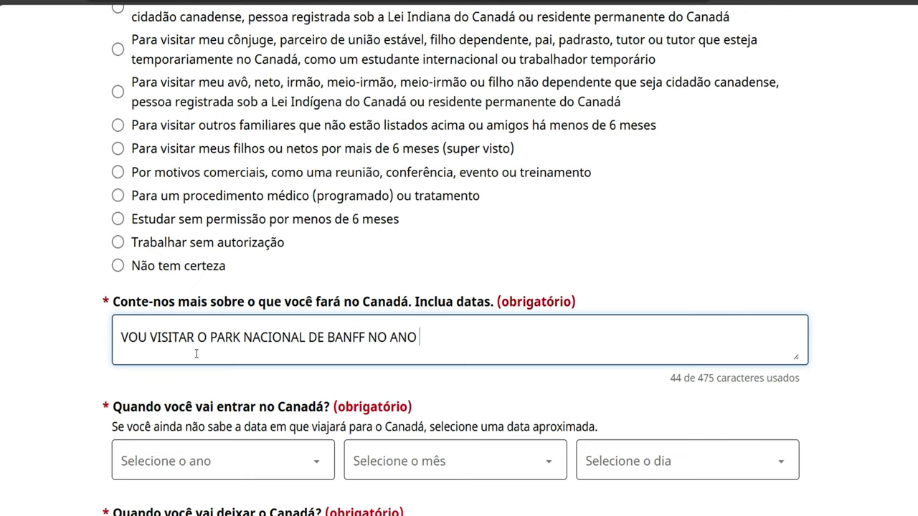
type("DE 2025")
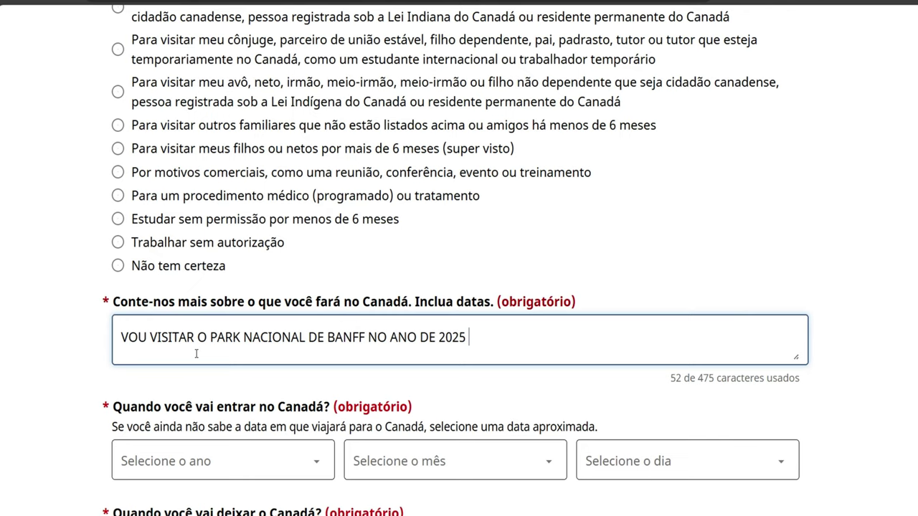
type(" NO DIA 15")
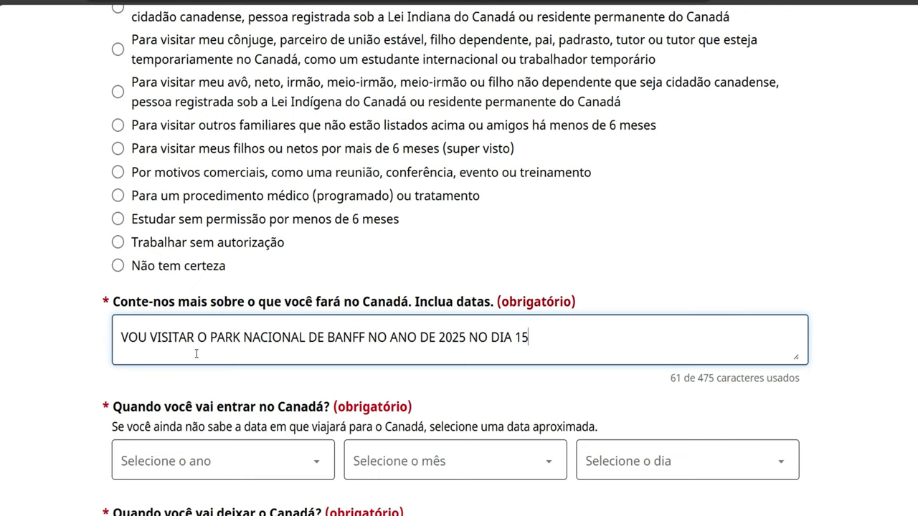
type("/03/25 ")
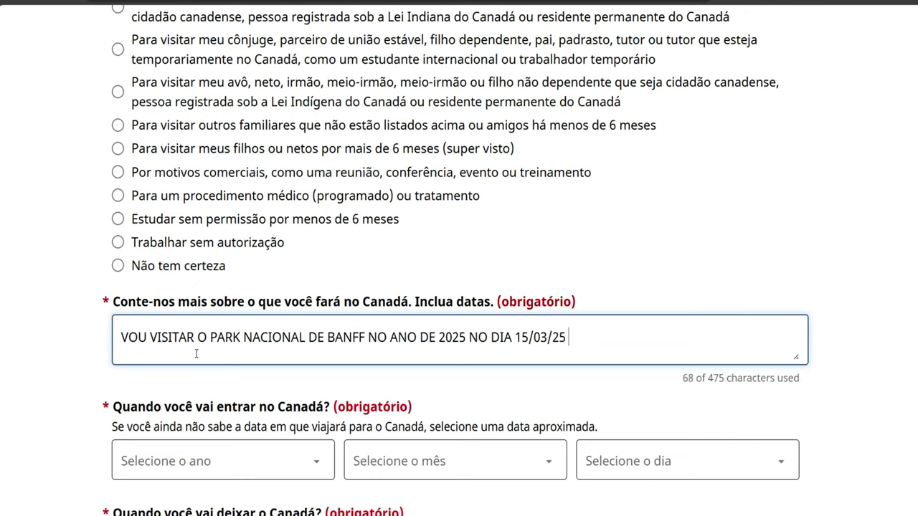
type("E ")
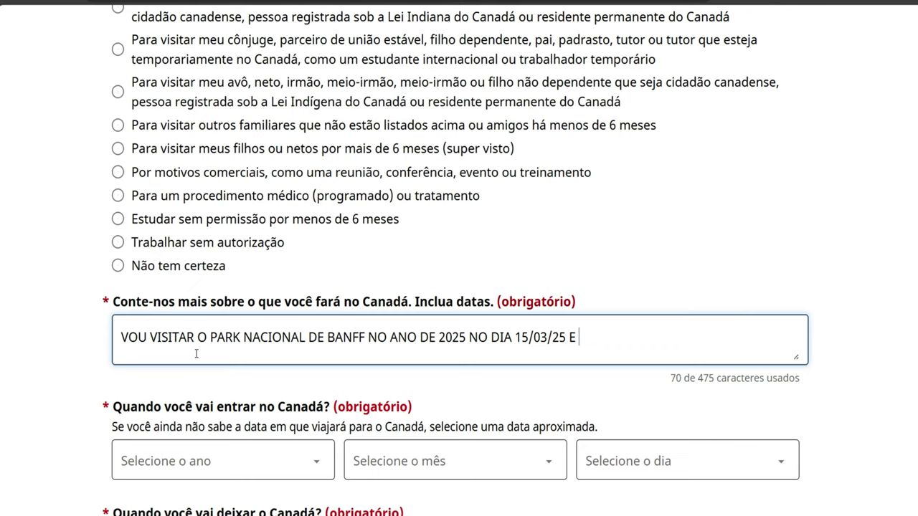
type("AS")
key("BackSpace")
type("NIAGARA FL")
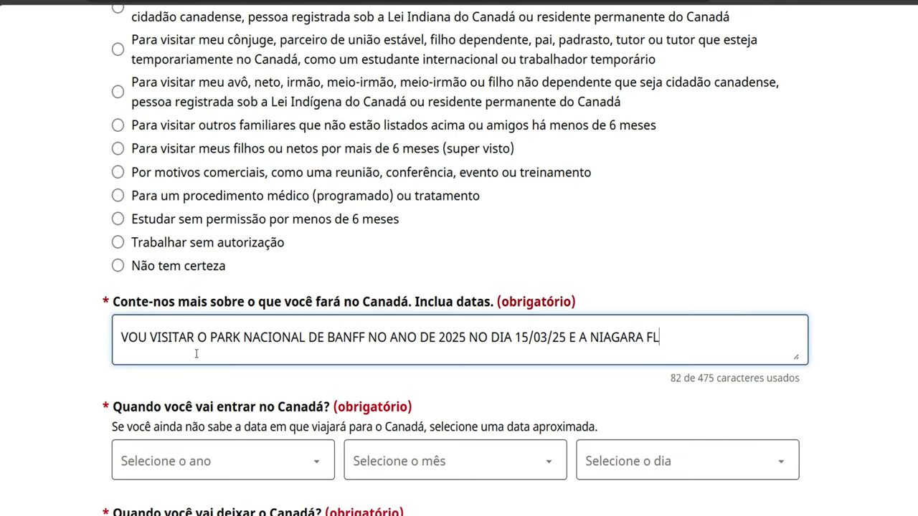
key("BackSpace")
type("ALLS")
Set the Canada entry date to 15 Março 2025
scroll(196, 353, "down", 3)
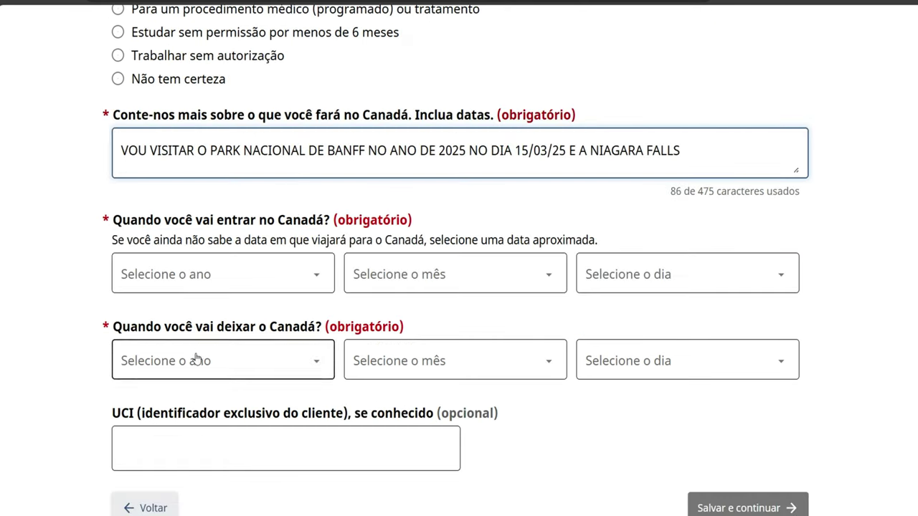
left_click(314, 280)
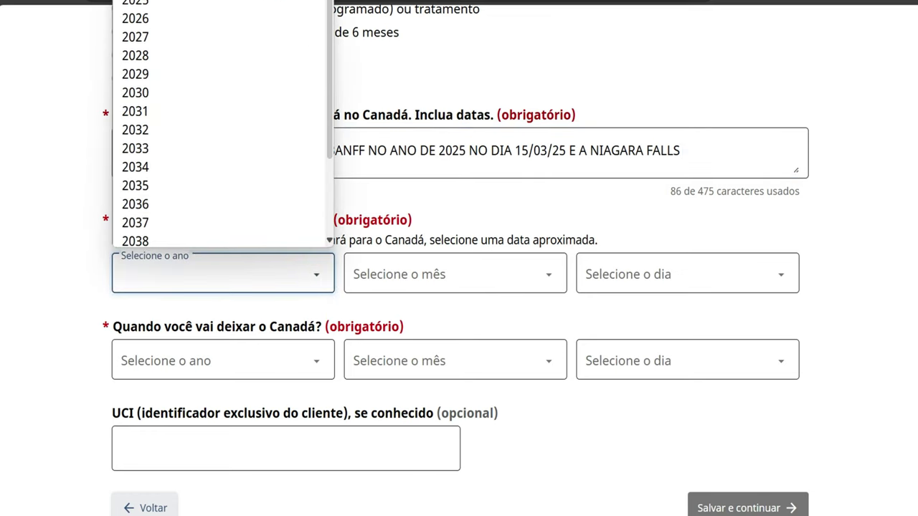
left_click(165, 3)
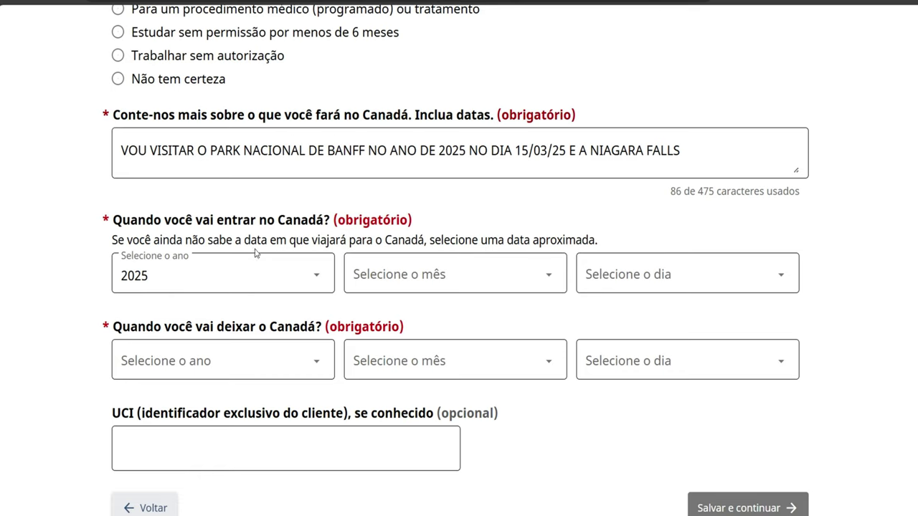
left_click(432, 280)
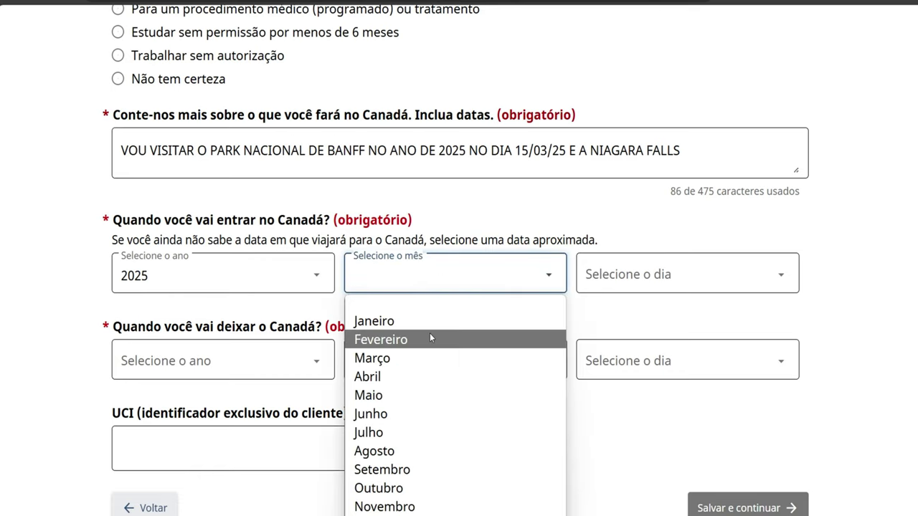
left_click(426, 365)
left_click(617, 289)
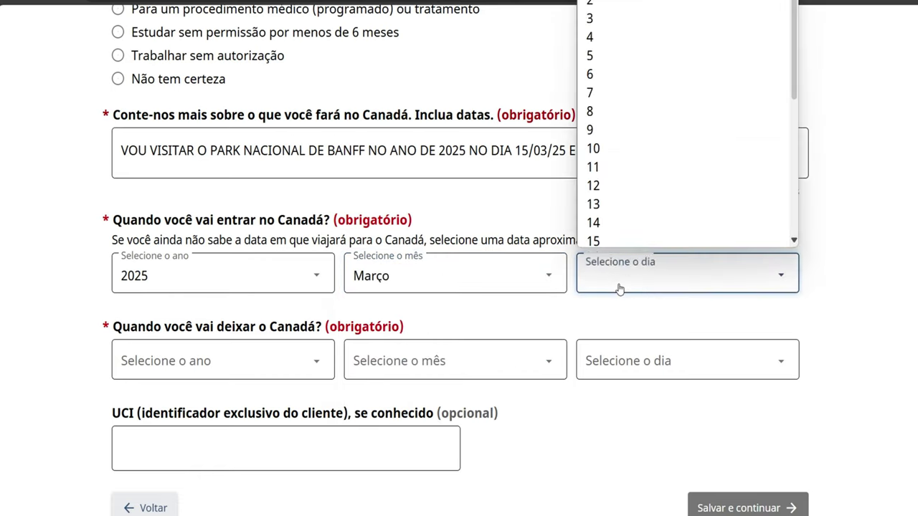
left_click(619, 243)
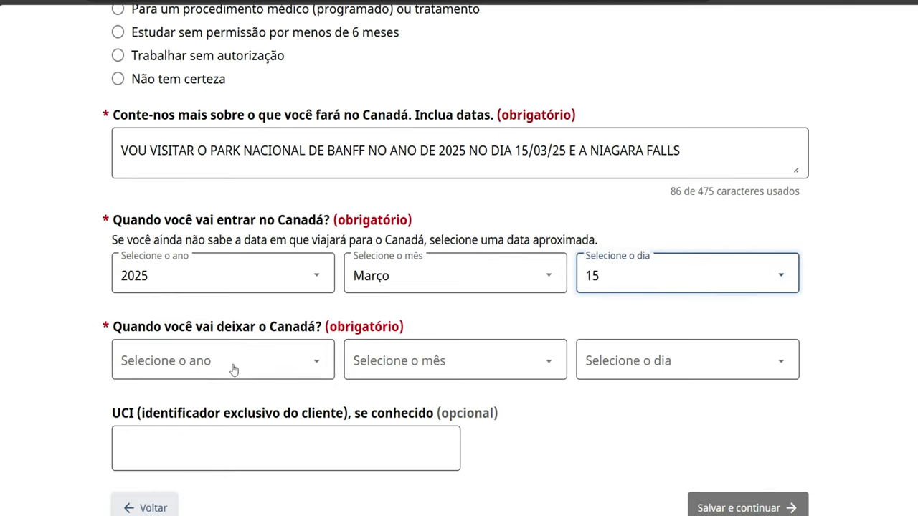
Set the Canada exit date to 15 Abril 2025
left_click(221, 359)
scroll(201, 102, "down", 1)
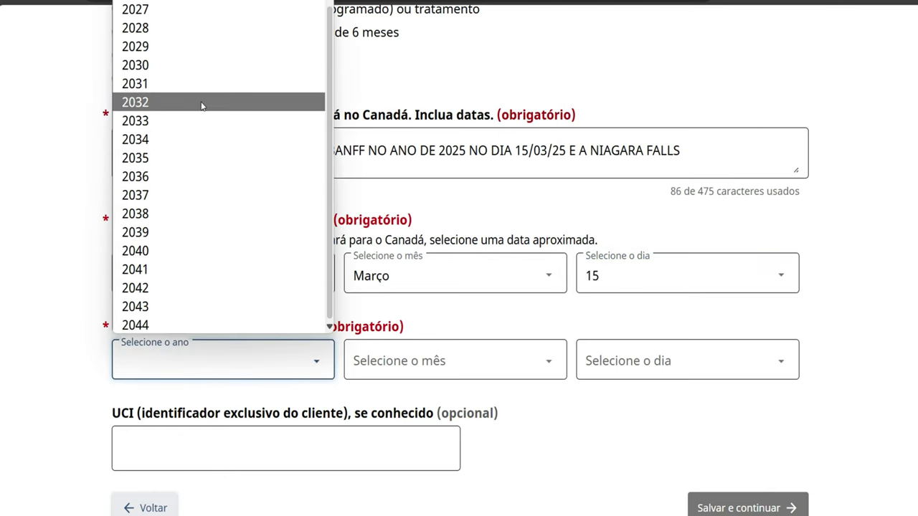
scroll(295, 170, "up", 3)
left_click(295, 170)
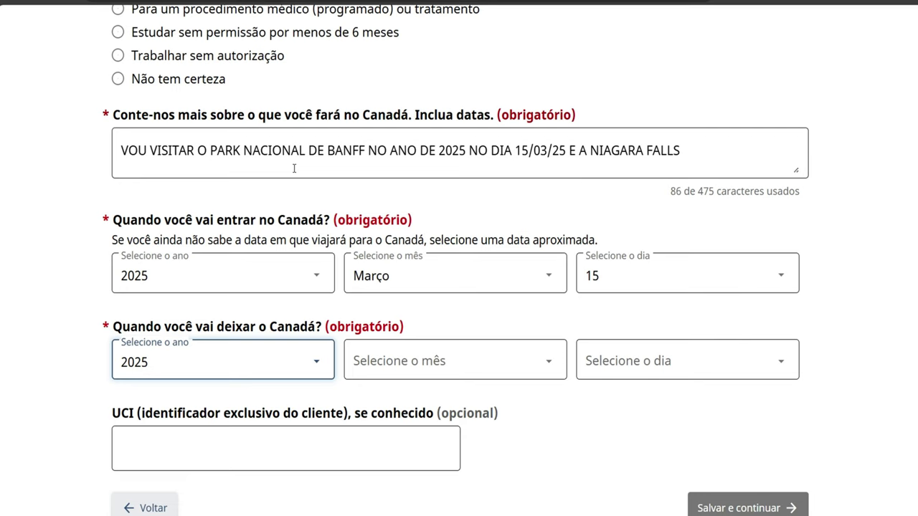
left_click(417, 360)
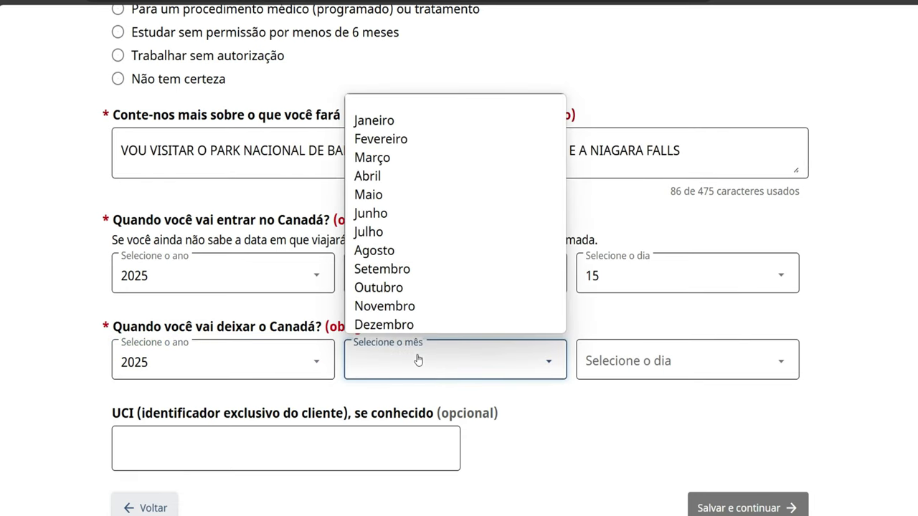
left_click(395, 180)
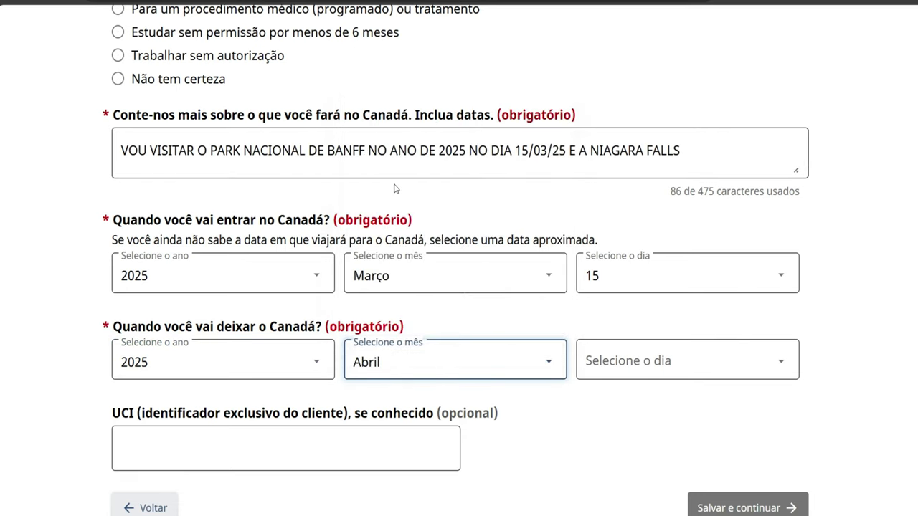
left_click(611, 368)
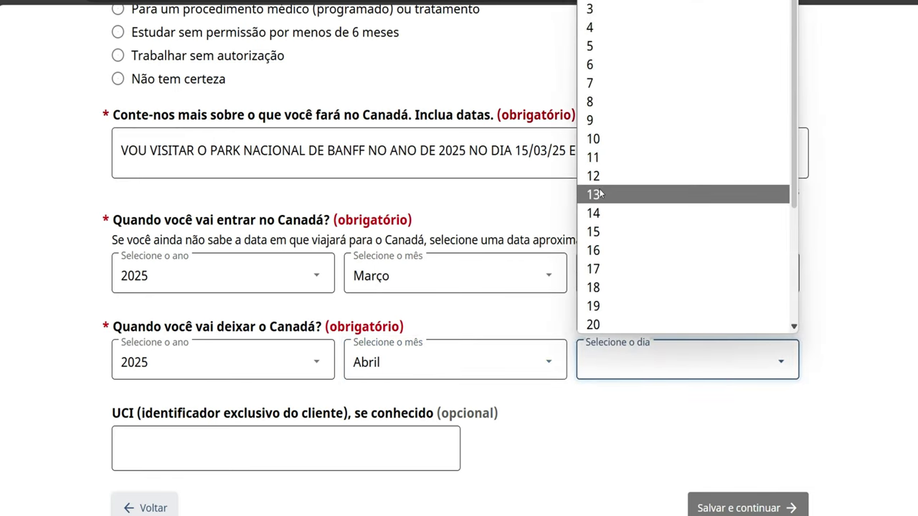
left_click(604, 231)
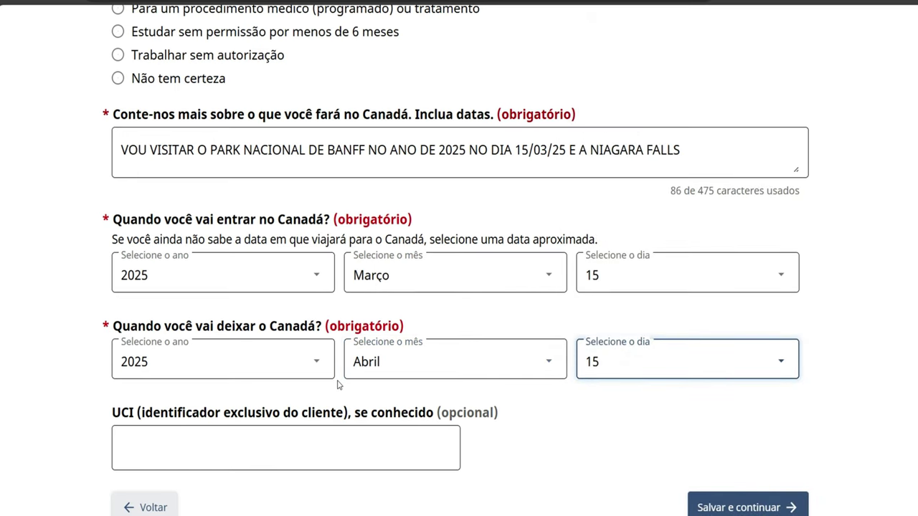
scroll(338, 386, "down", 2)
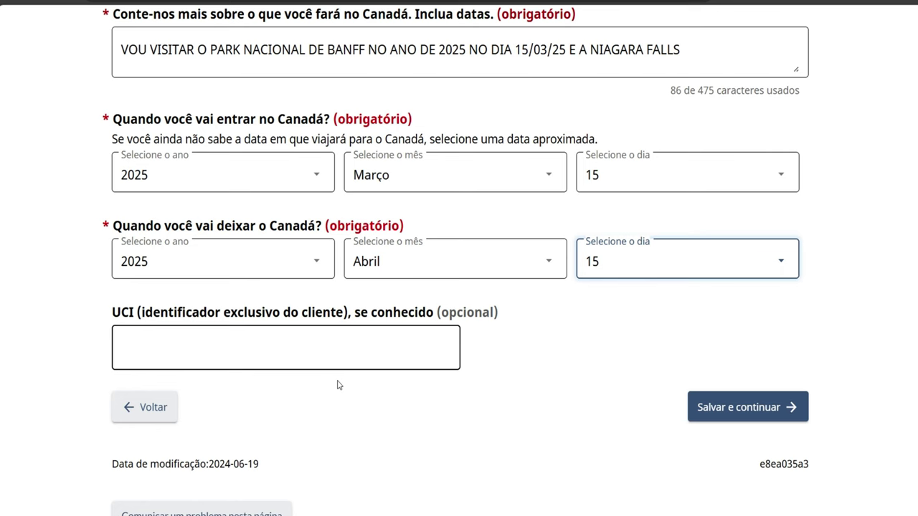
scroll(339, 385, "down", 1)
Save the trip details, continue past the tourist summary, and answer Não on Representante
left_click(733, 350)
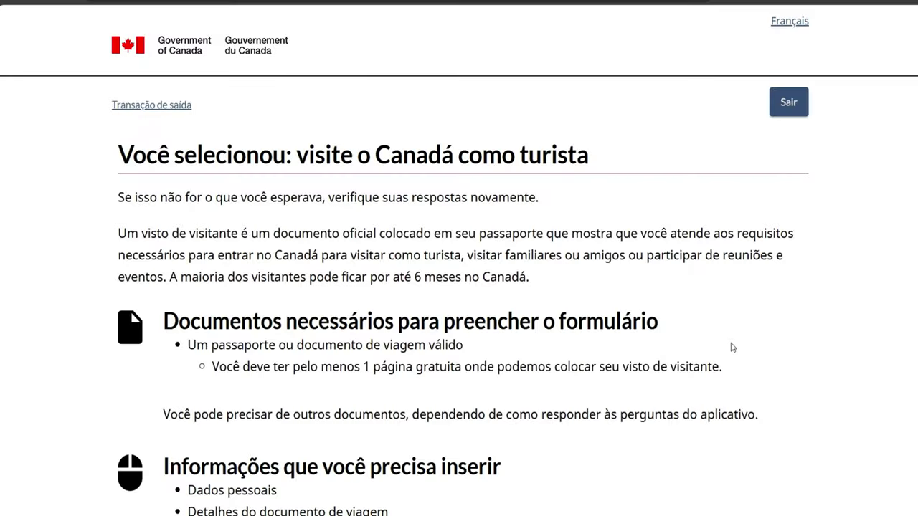
scroll(544, 339, "down", 1)
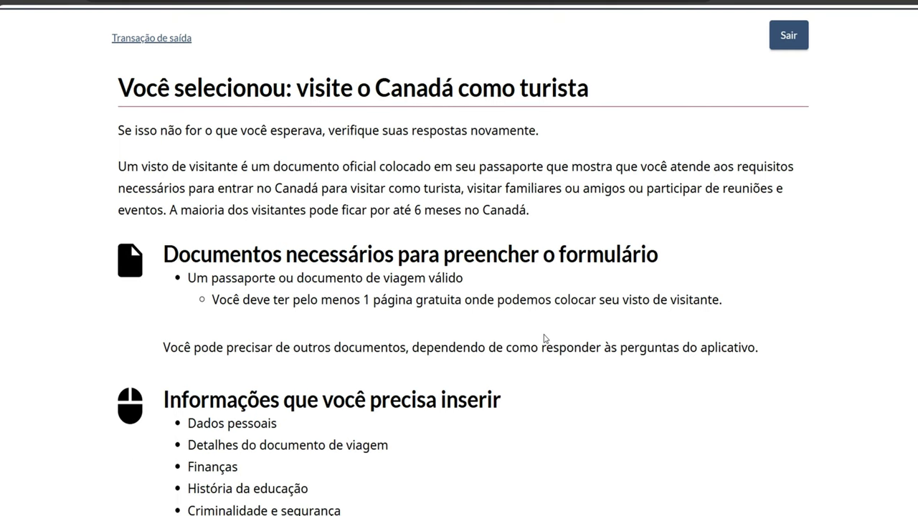
scroll(545, 337, "down", 3)
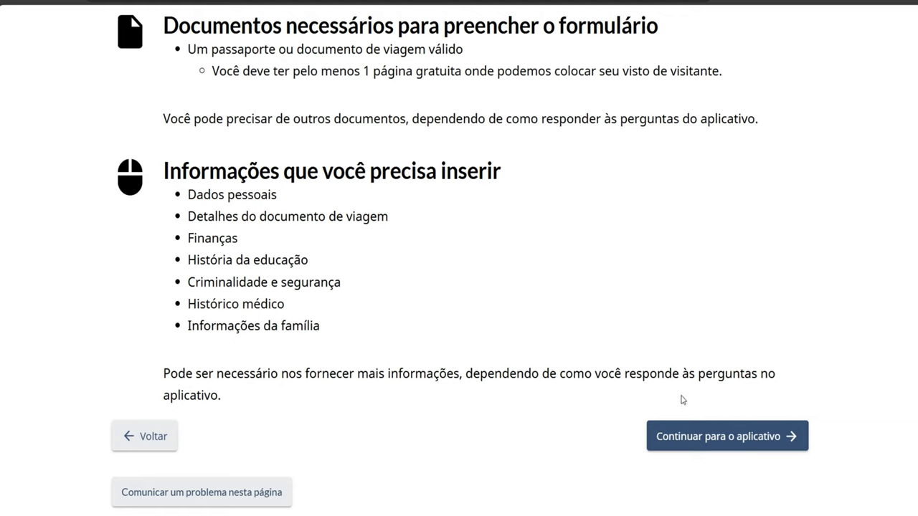
left_click(682, 425)
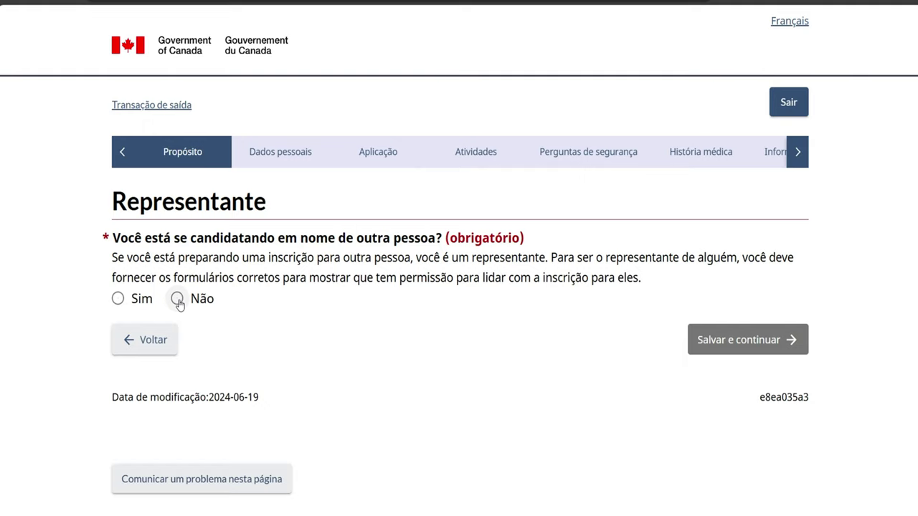
left_click(177, 299)
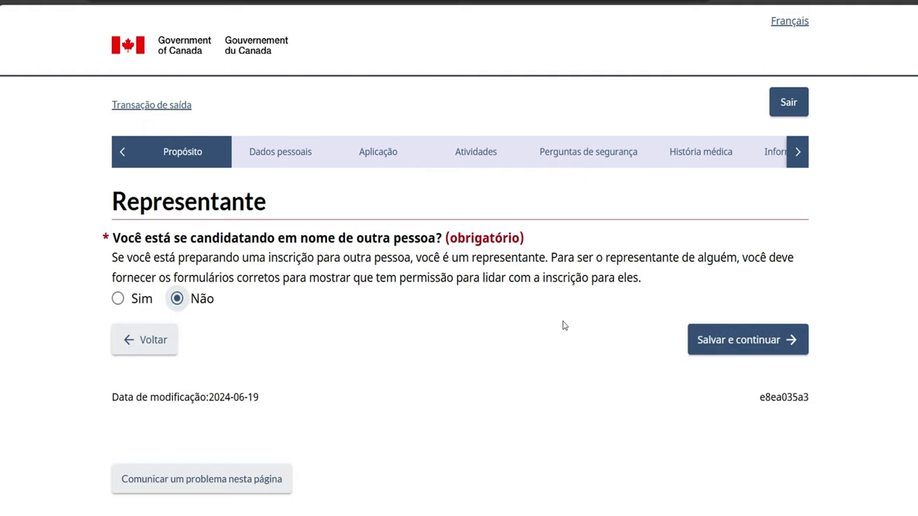
left_click(723, 342)
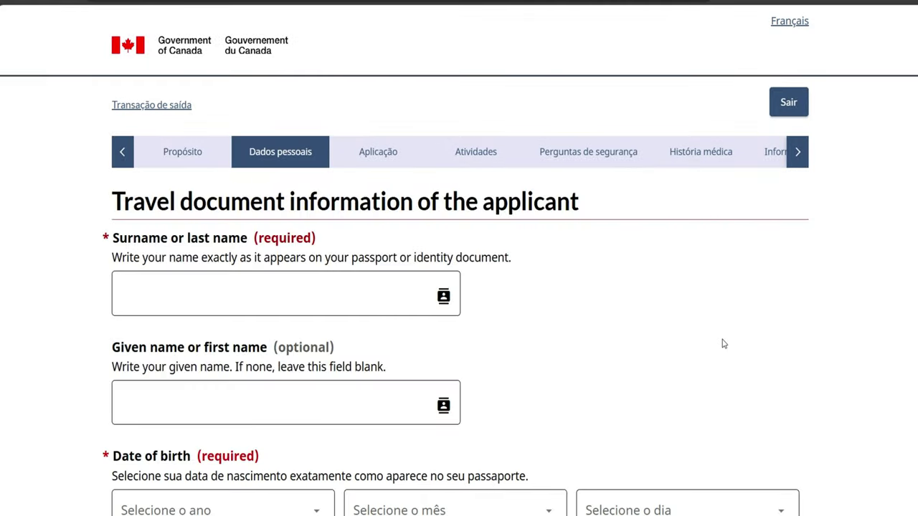
Enter the applicant's surname and given name, correcting typing mistakes
left_click(218, 301)
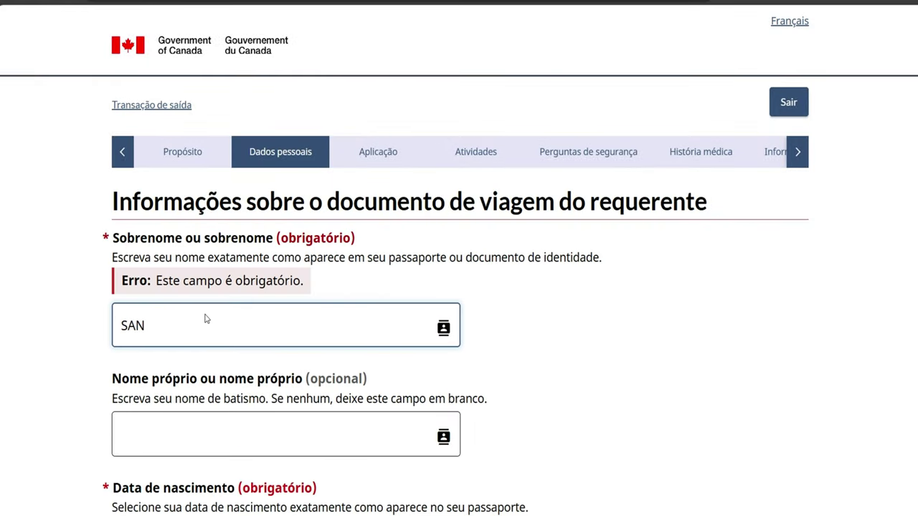
key("BackSpace")
key("BackSpace")
key("ctrl+BackSpace")
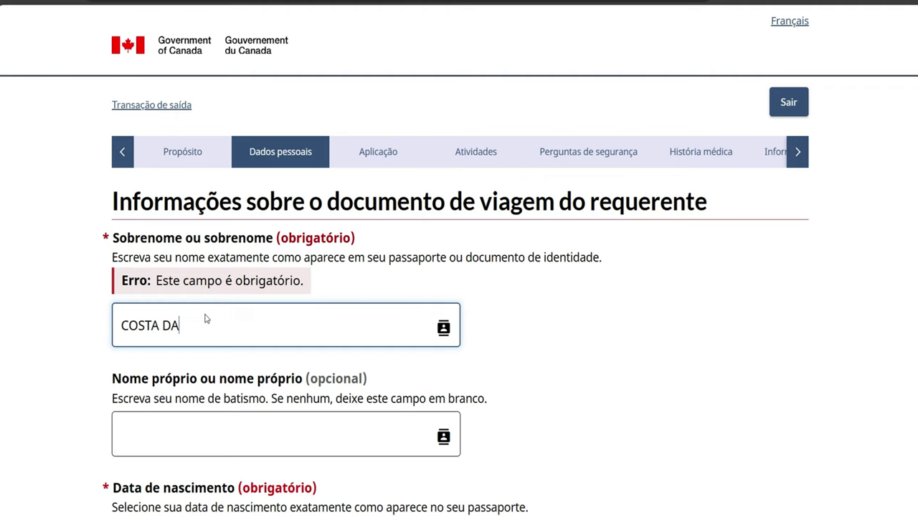
left_click(140, 447)
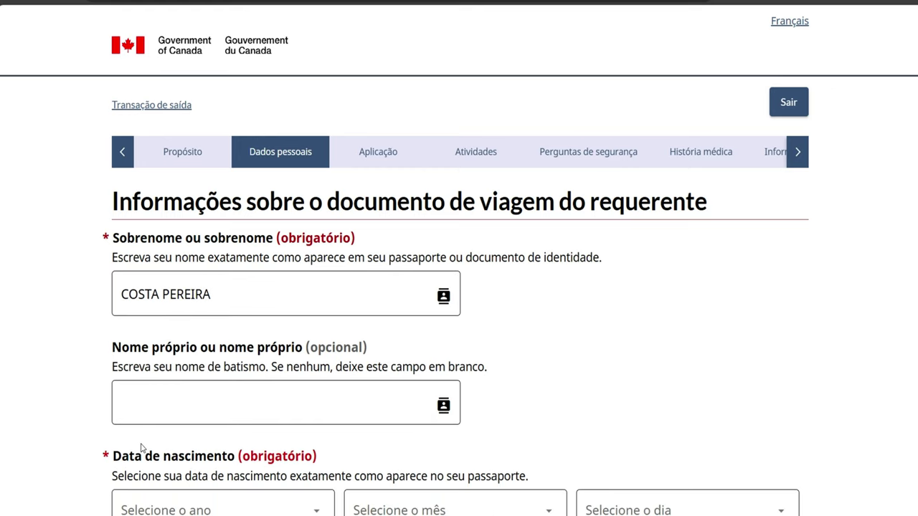
left_click(132, 411)
type("TH")
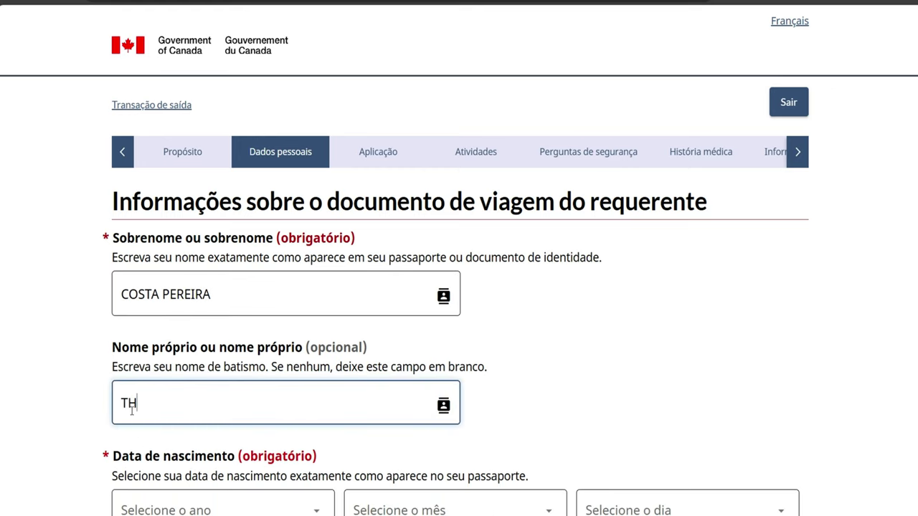
type("IAGA")
key("BackSpace")
type("O")
Set the applicant's birth date to 1 Setembro 1960
scroll(200, 462, "down", 2)
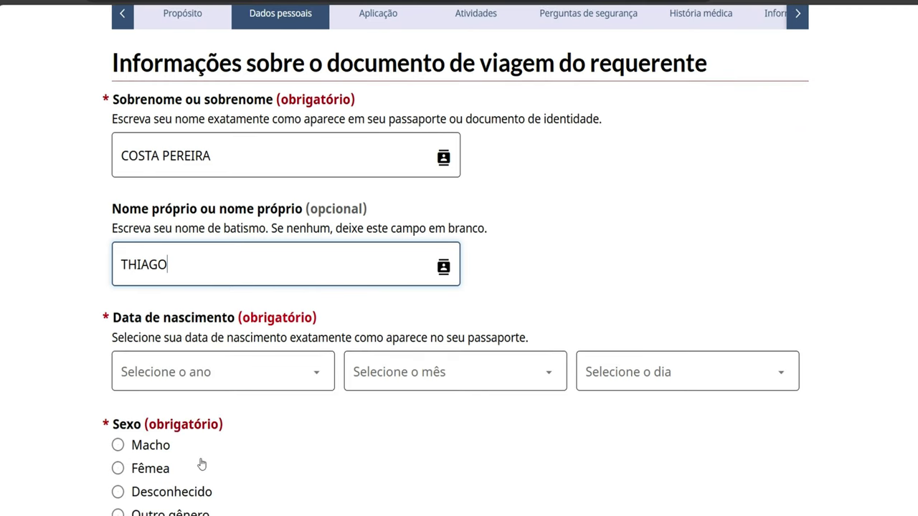
left_click(299, 378)
scroll(248, 312, "up", 1)
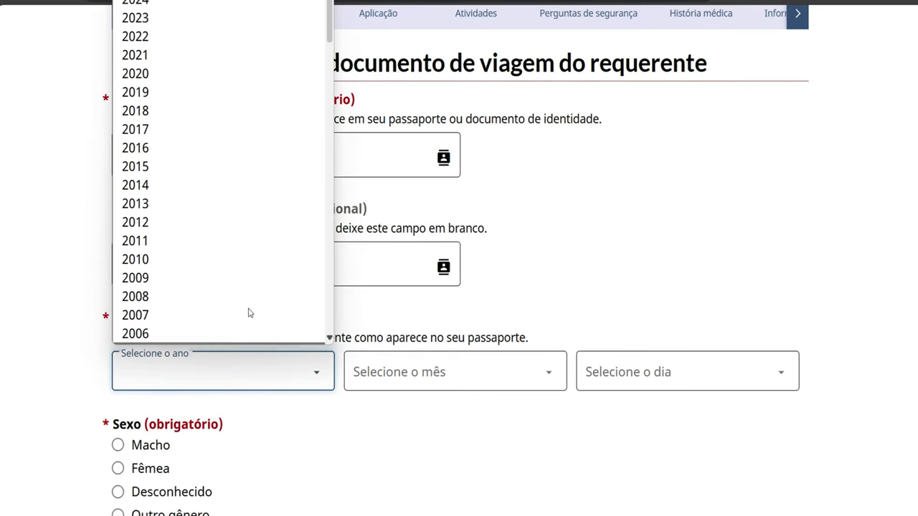
scroll(257, 5, "down", 15)
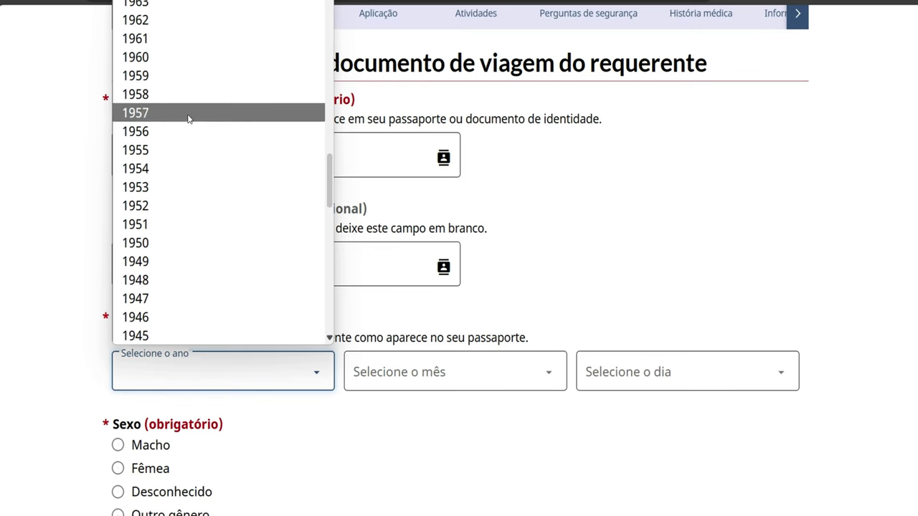
left_click(166, 57)
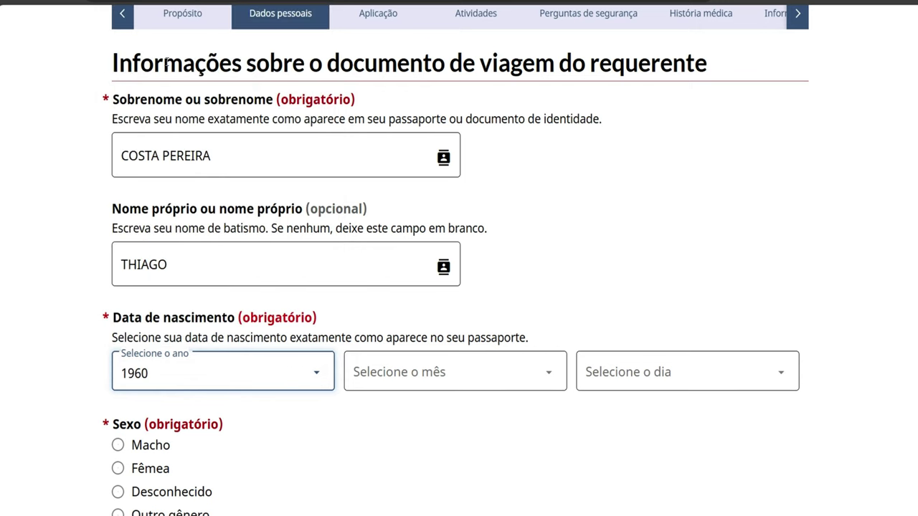
left_click(375, 370)
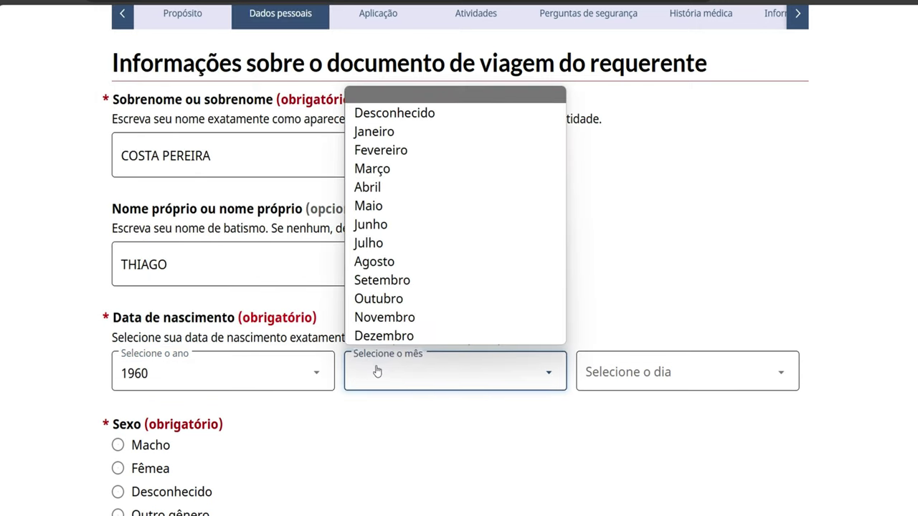
left_click(367, 286)
left_click(624, 373)
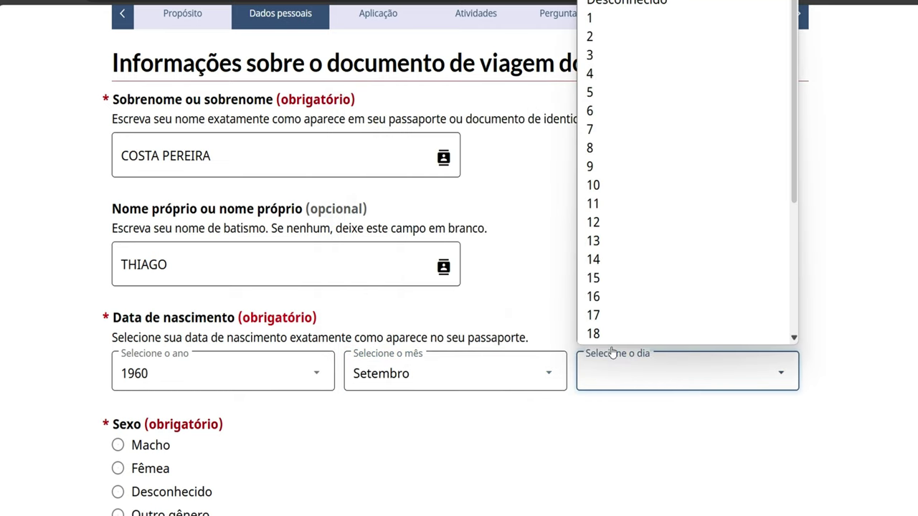
scroll(607, 337, "down", 1)
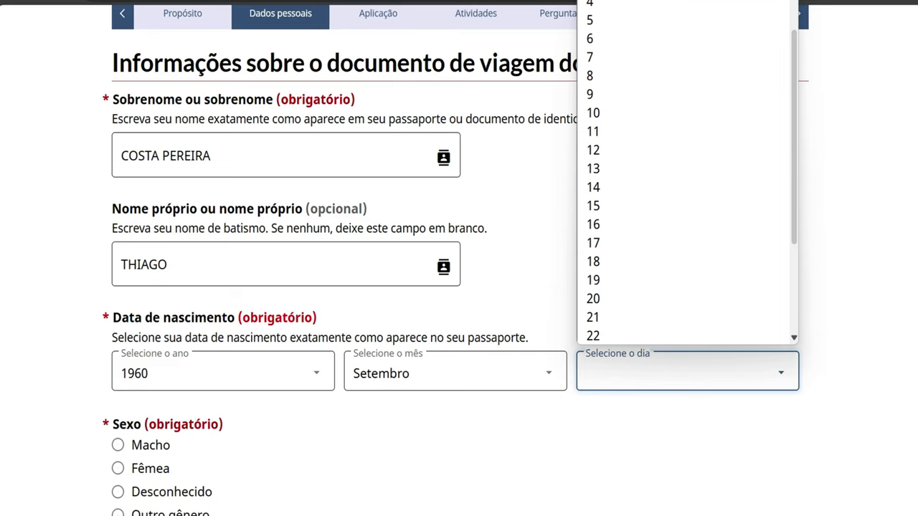
scroll(675, 24, "up", 2)
left_click(674, 24)
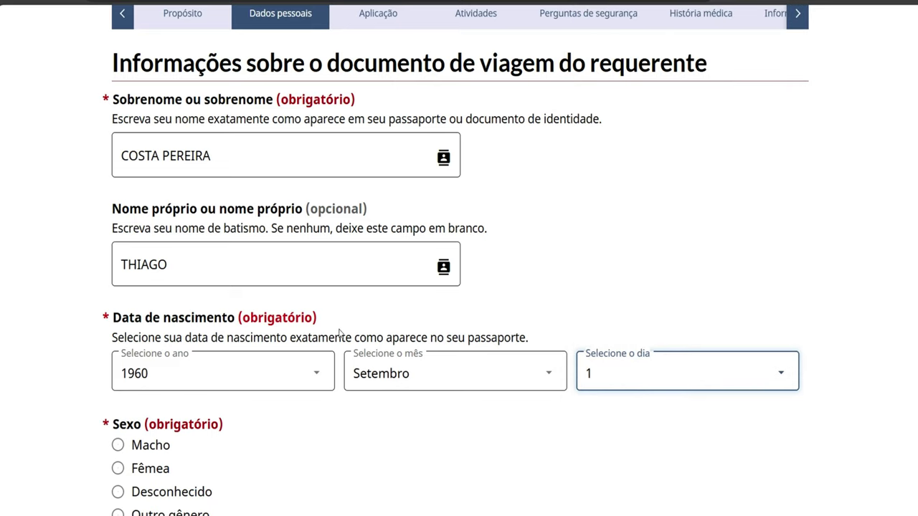
Record the applicant's sex as Macho
scroll(383, 431, "down", 3)
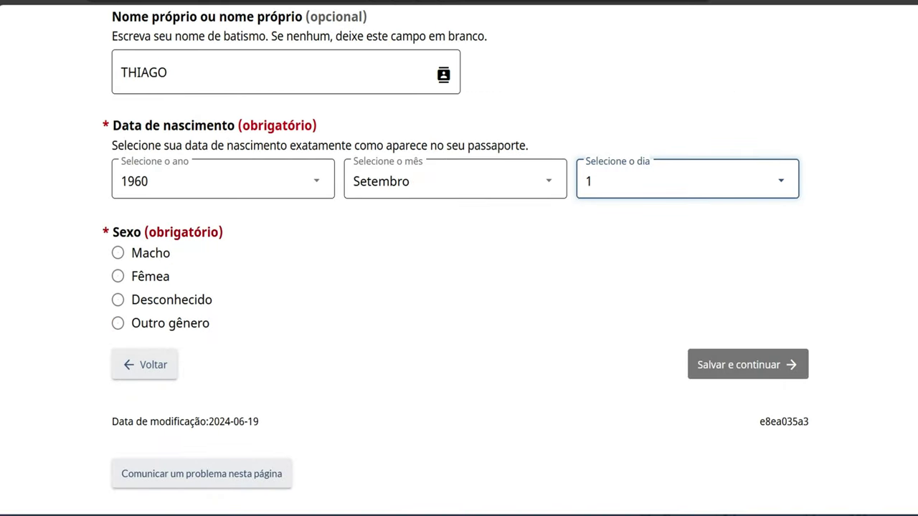
left_click(119, 275)
left_click(118, 252)
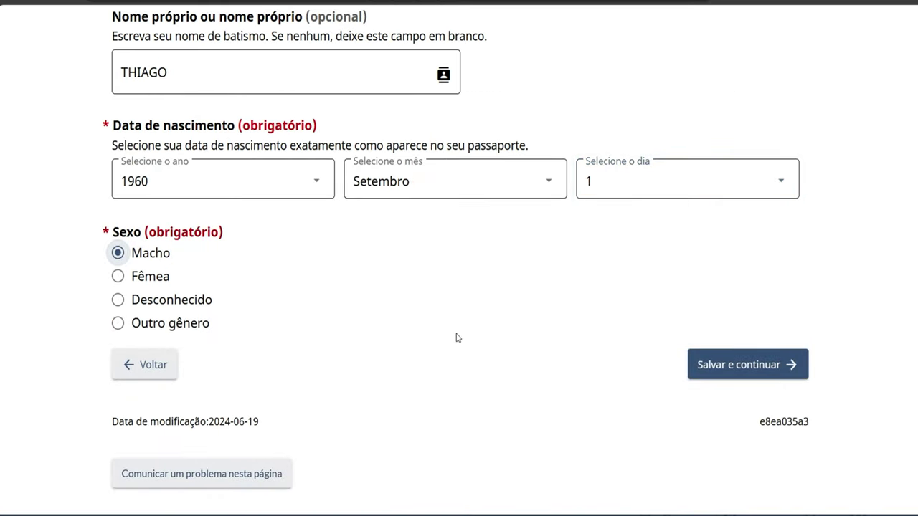
Save the identity details and declare a Regular passport as the travel document
left_click(738, 372)
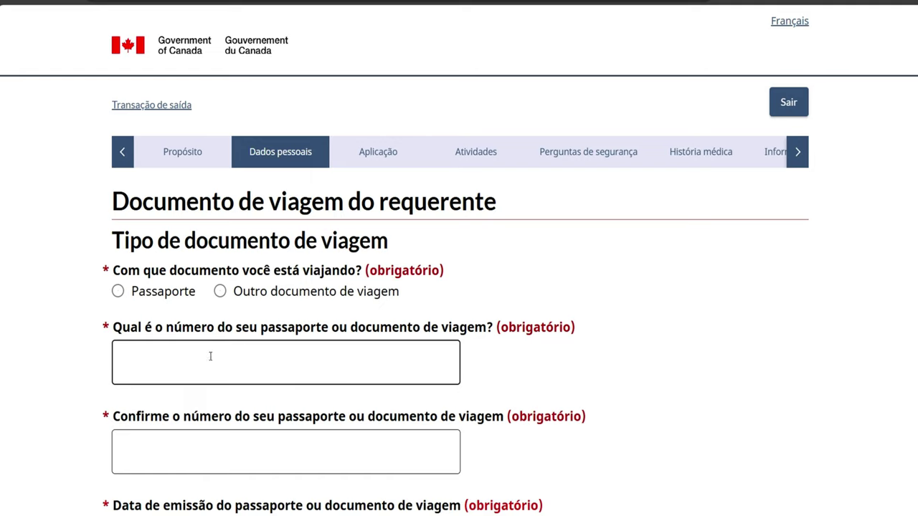
left_click(157, 366)
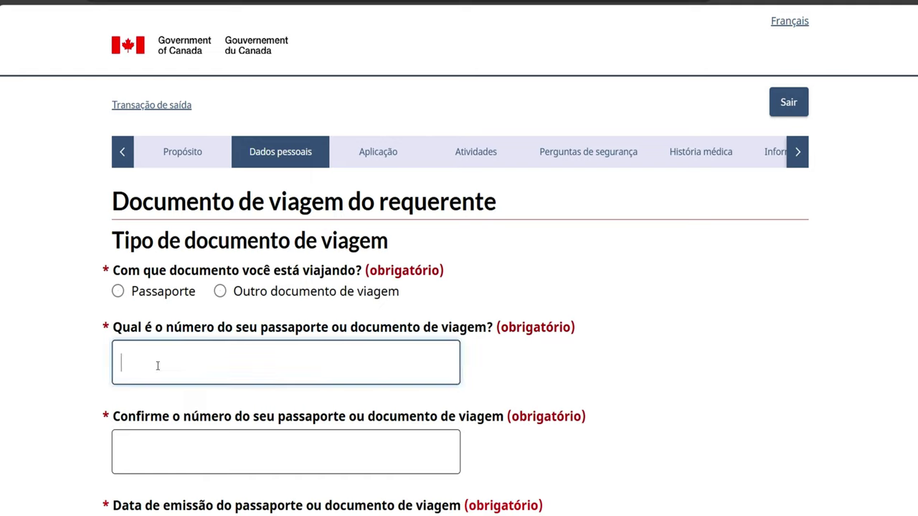
left_click(118, 291)
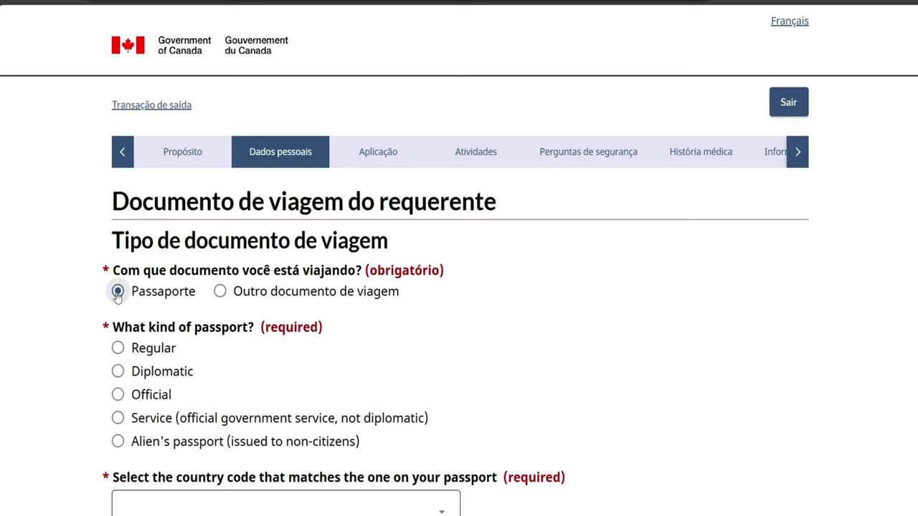
left_click(118, 352)
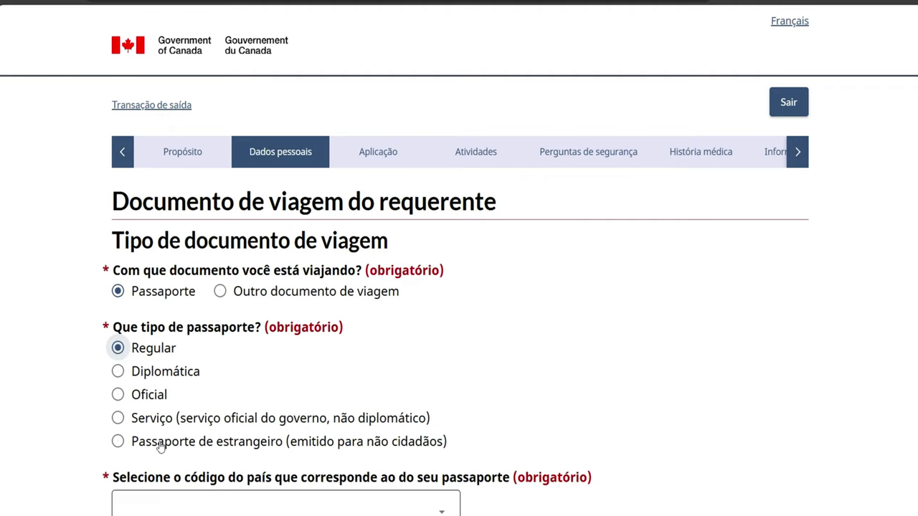
Set the passport country code to BRA (Brasil)
scroll(444, 390, "down", 1)
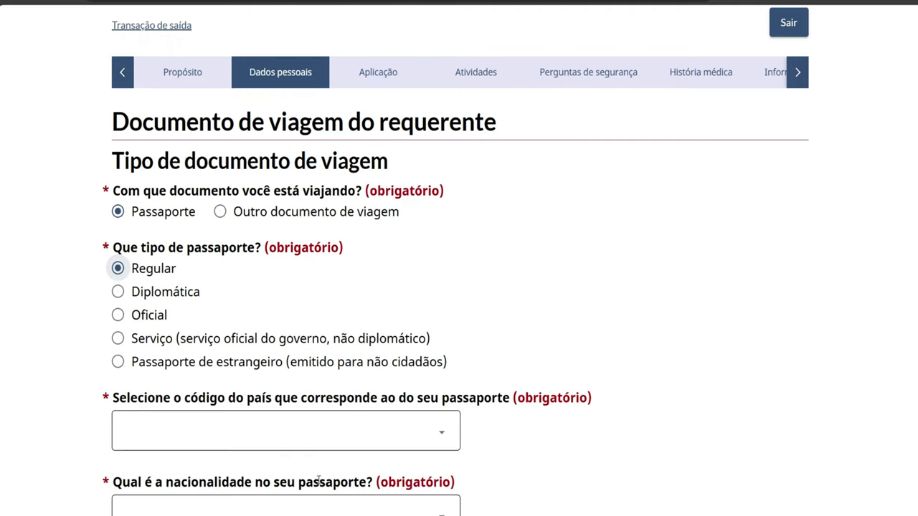
left_click(438, 430)
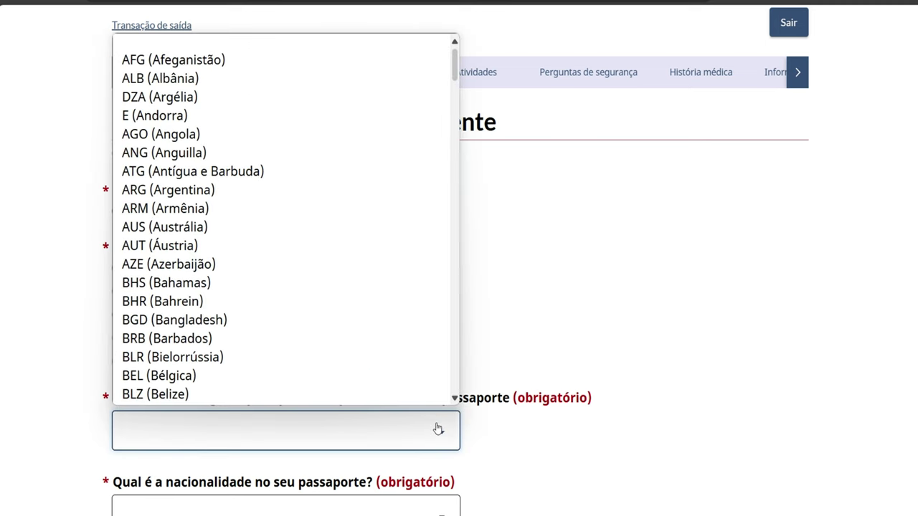
scroll(405, 391, "down", 3)
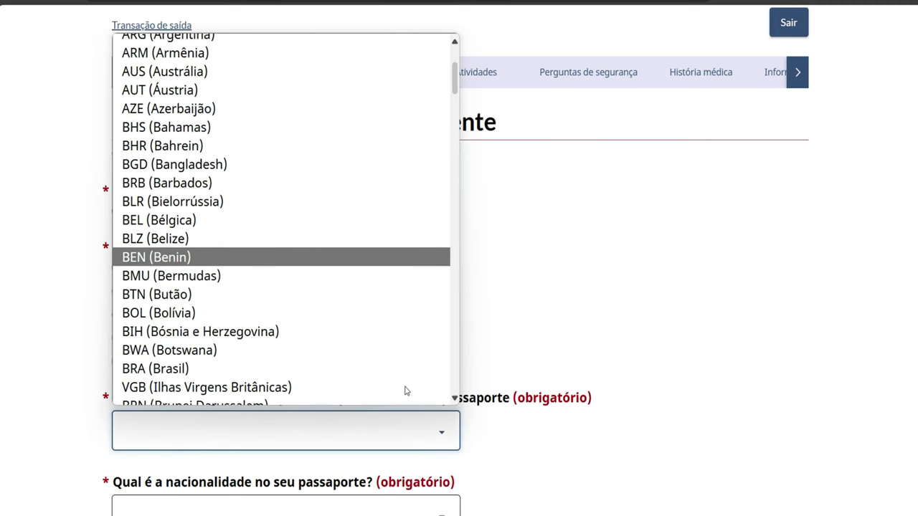
scroll(404, 391, "down", 1)
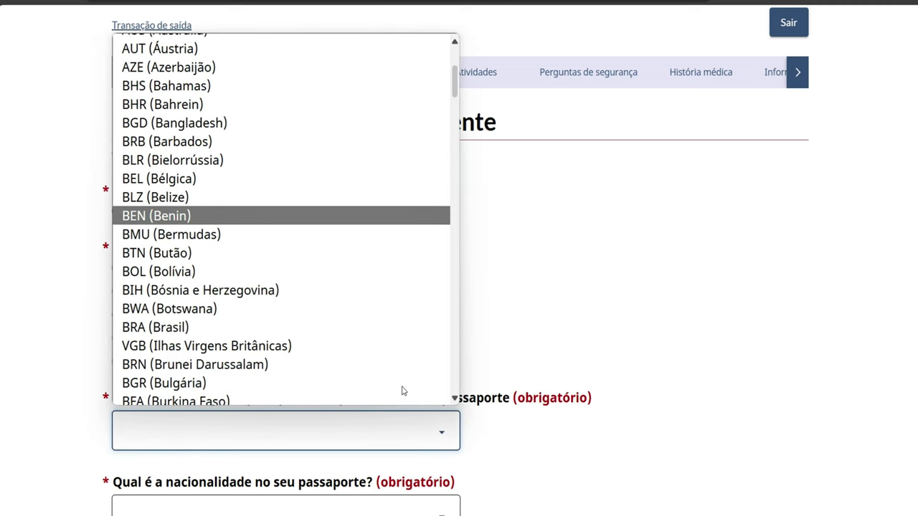
left_click(279, 330)
Set the passport nationality to Brasil
scroll(432, 505, "down", 1)
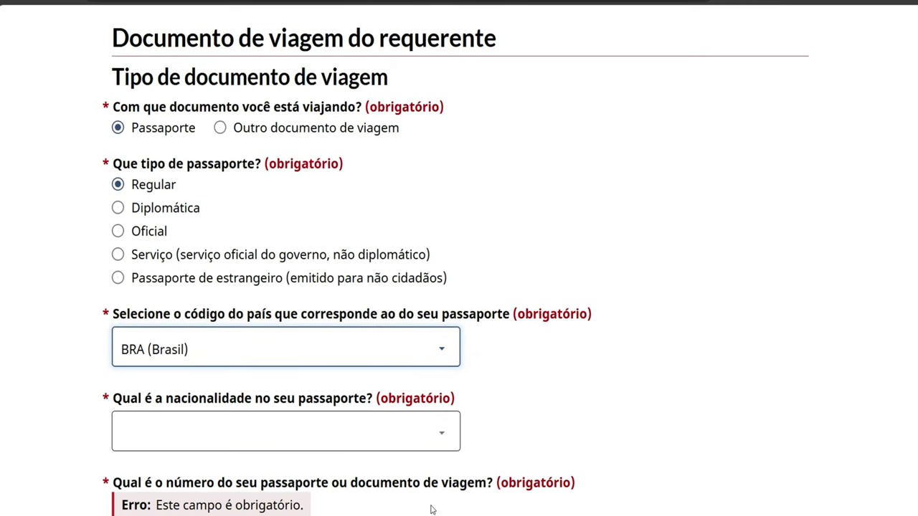
left_click(438, 434)
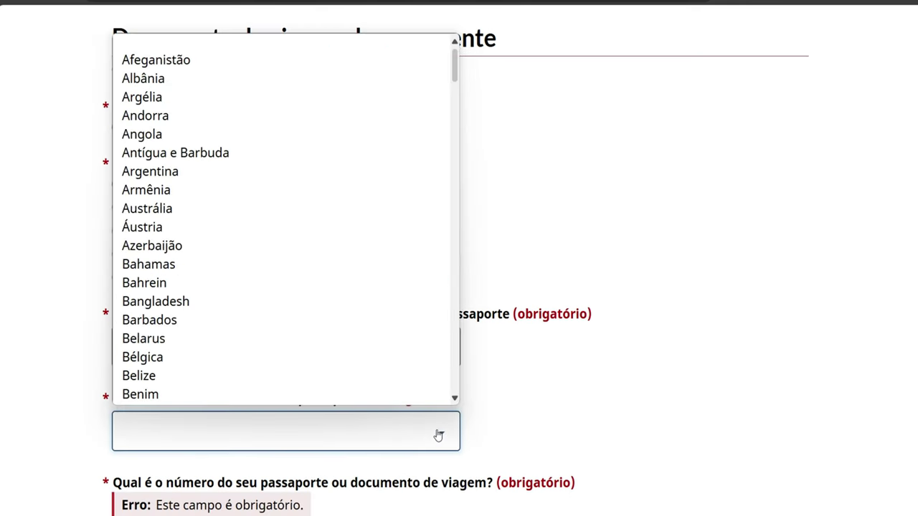
scroll(453, 333, "down", 2)
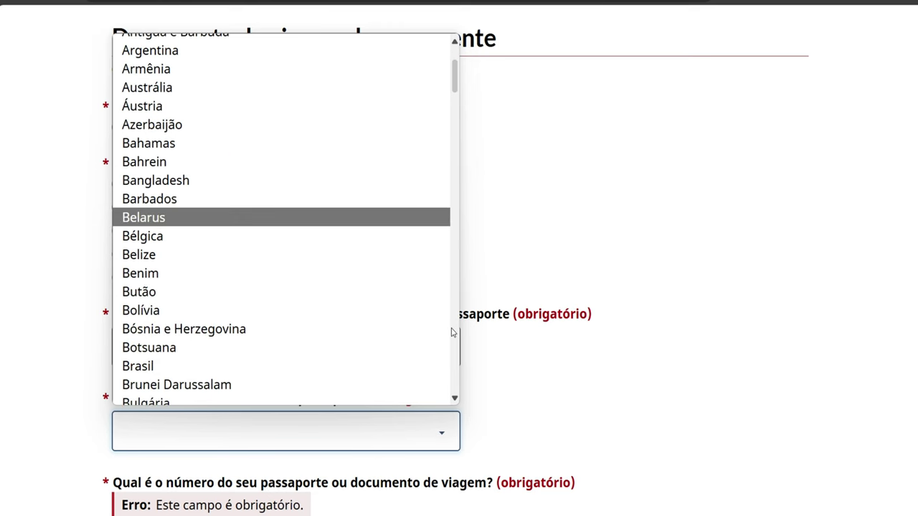
scroll(452, 332, "down", 2)
scroll(363, 439, "down", 1)
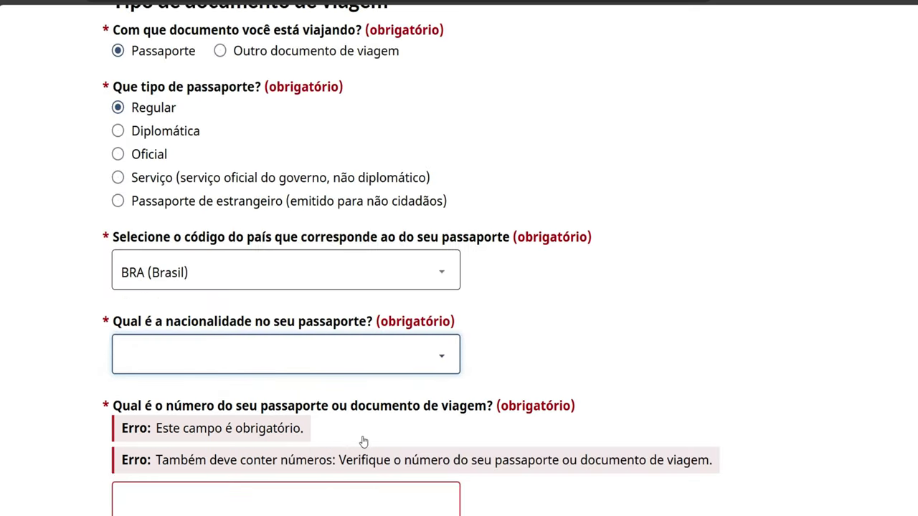
scroll(366, 434, "up", 1)
left_click(424, 418)
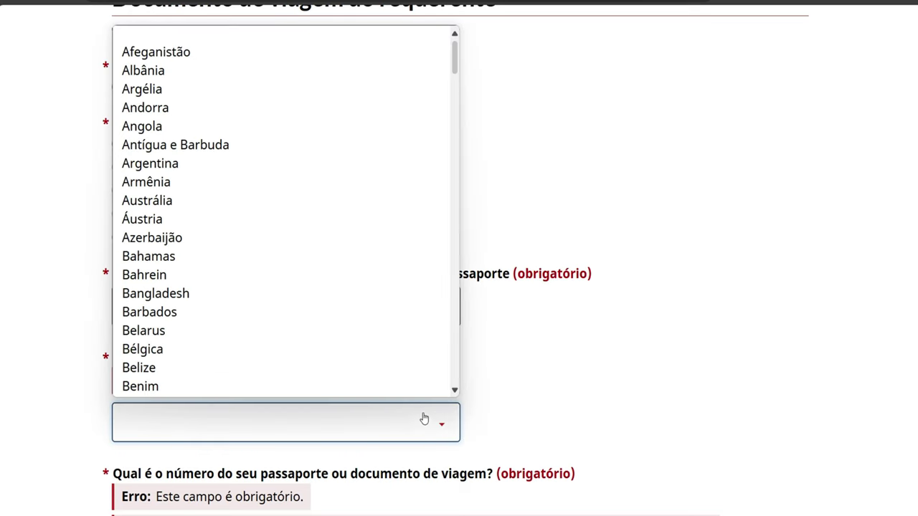
scroll(353, 306, "down", 1)
scroll(353, 306, "down", 2)
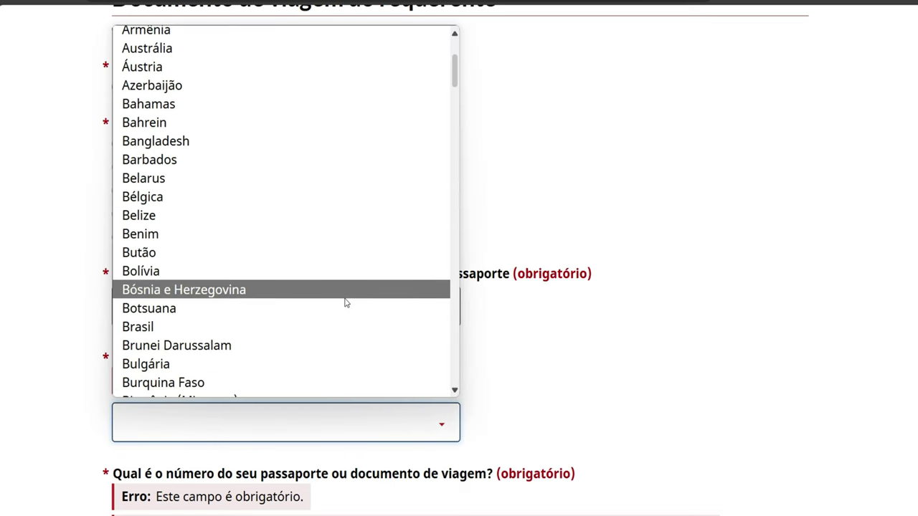
left_click(332, 324)
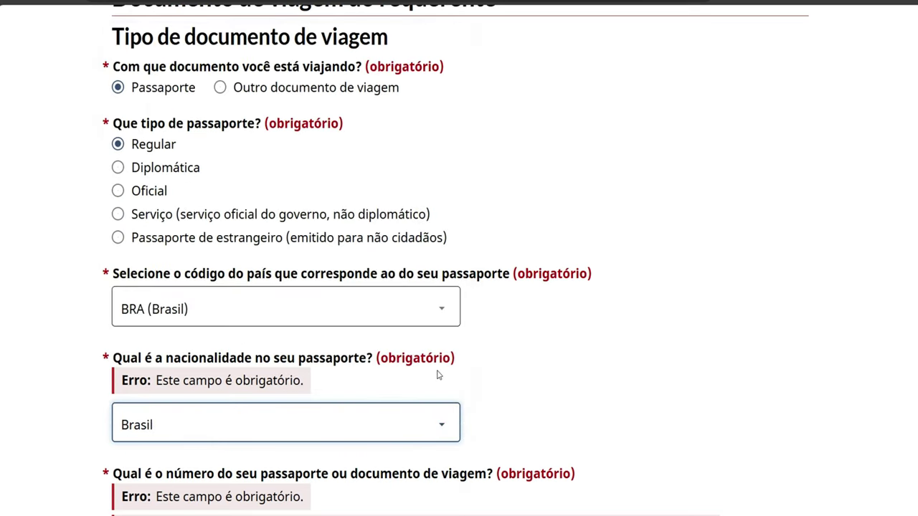
scroll(511, 413, "down", 1)
scroll(511, 413, "down", 1)
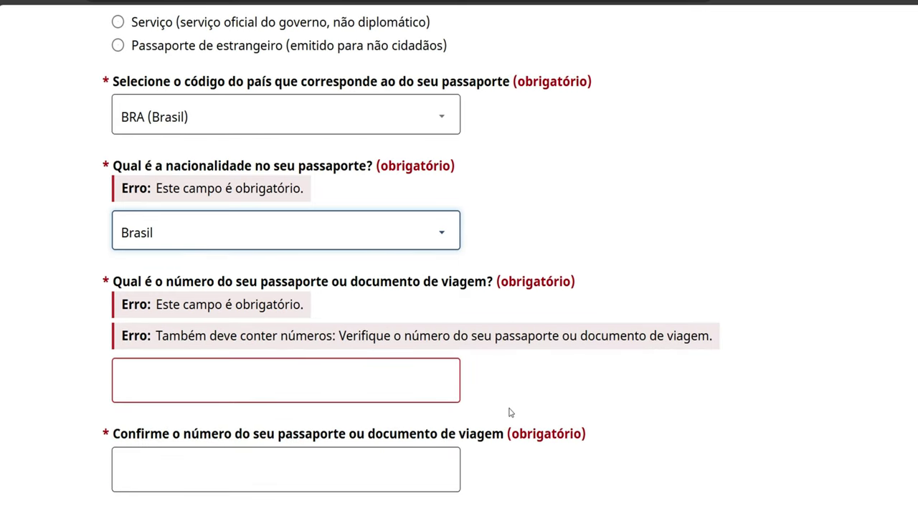
Enter the passport number, correcting the typos at its end
left_click(165, 351)
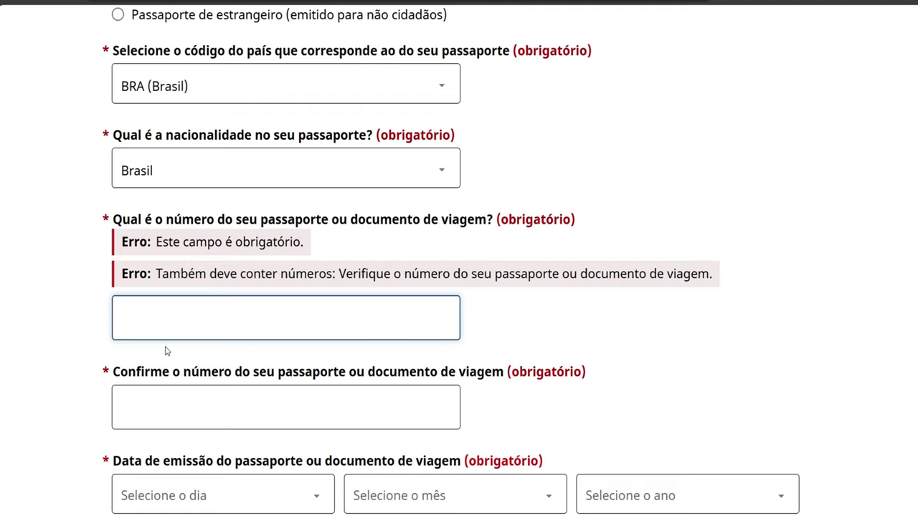
type("BR12345667")
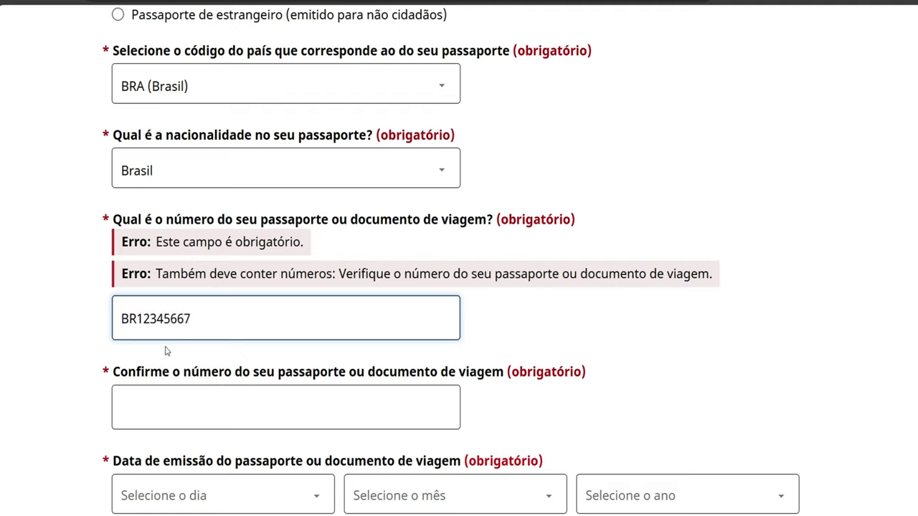
key("BackSpace")
key("BackSpace")
type("7")
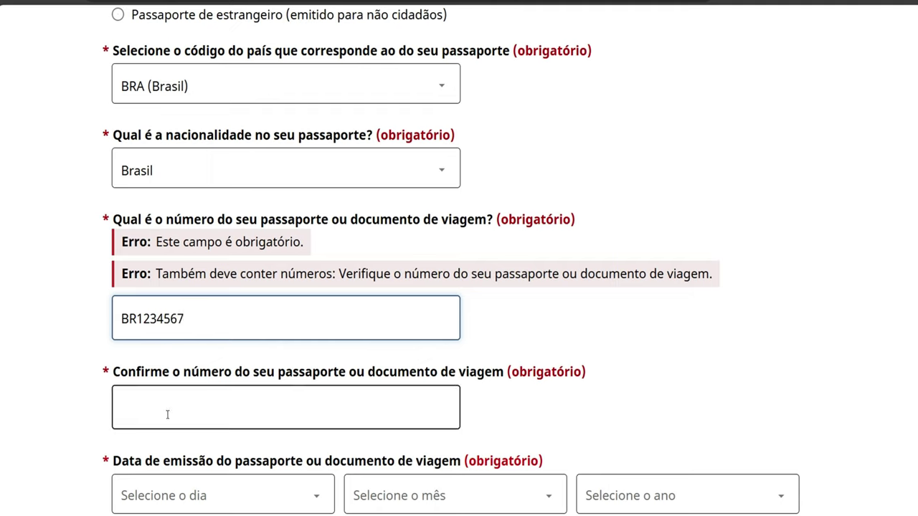
type("BR")
key("BackSpace")
key("BackSpace")
type("BR")
key("BackSpace")
key("BackSpace")
Repeat the same passport number in the confirmation field
left_click(143, 403)
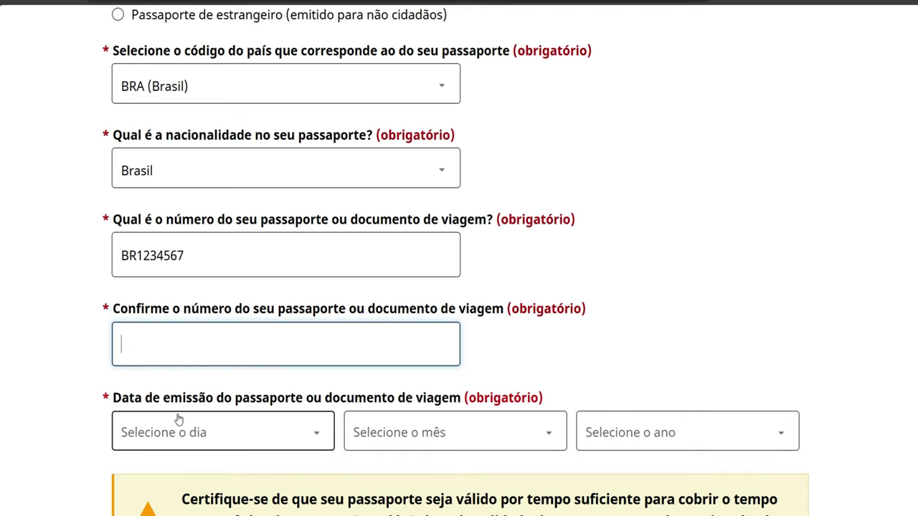
type("BR1234567")
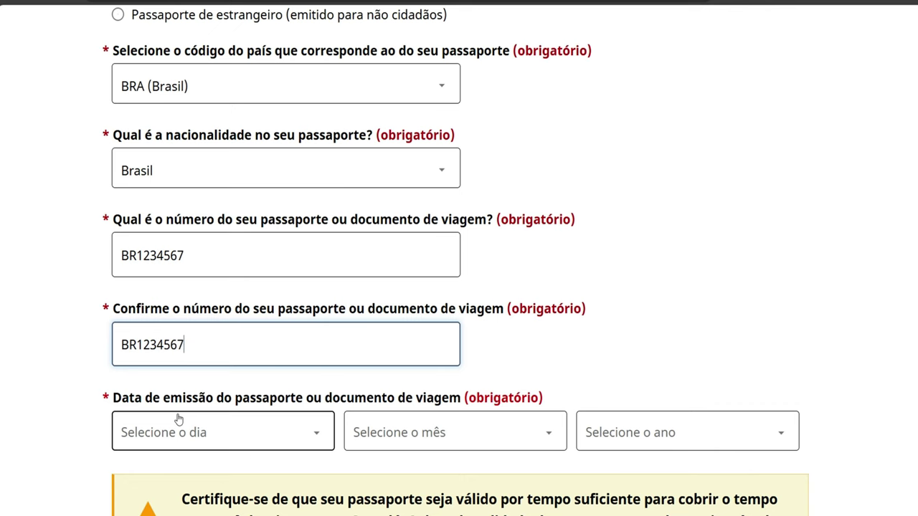
scroll(178, 420, "down", 1)
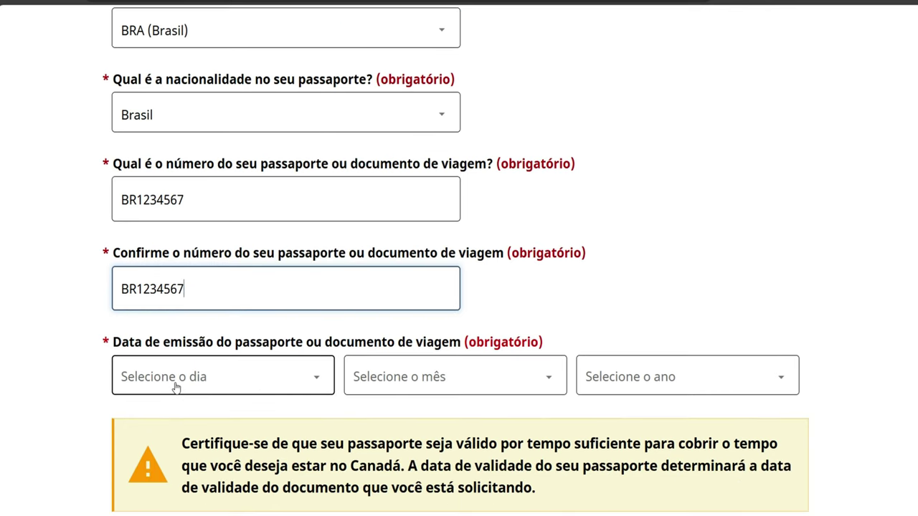
Set the passport issue date to 19 Dezembro 2024
left_click(196, 372)
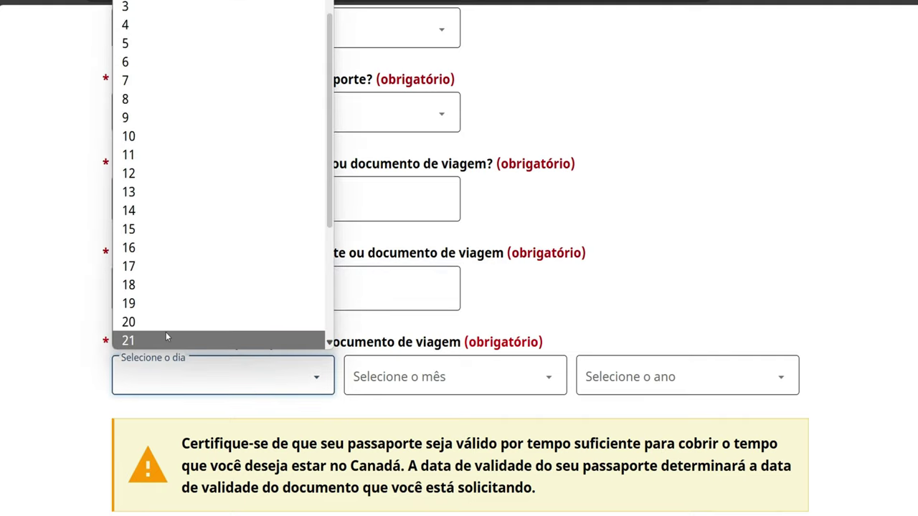
left_click(165, 307)
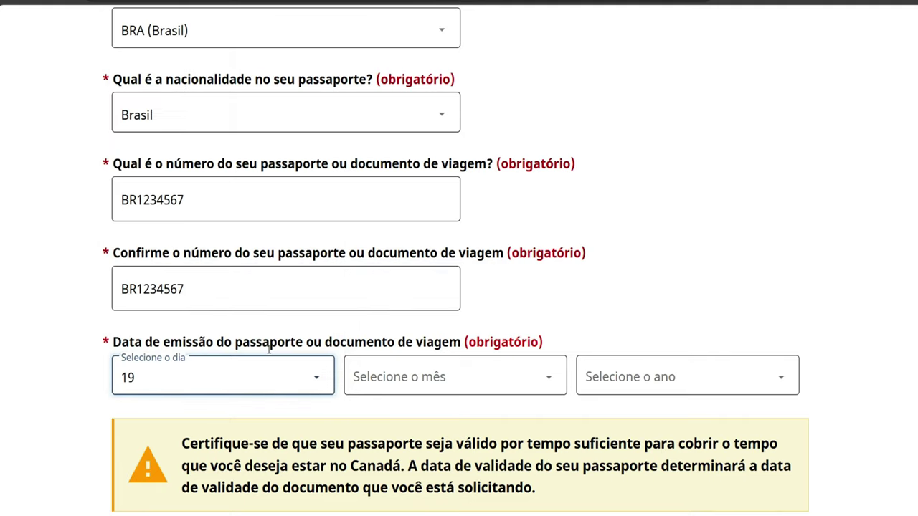
left_click(413, 381)
left_click(405, 341)
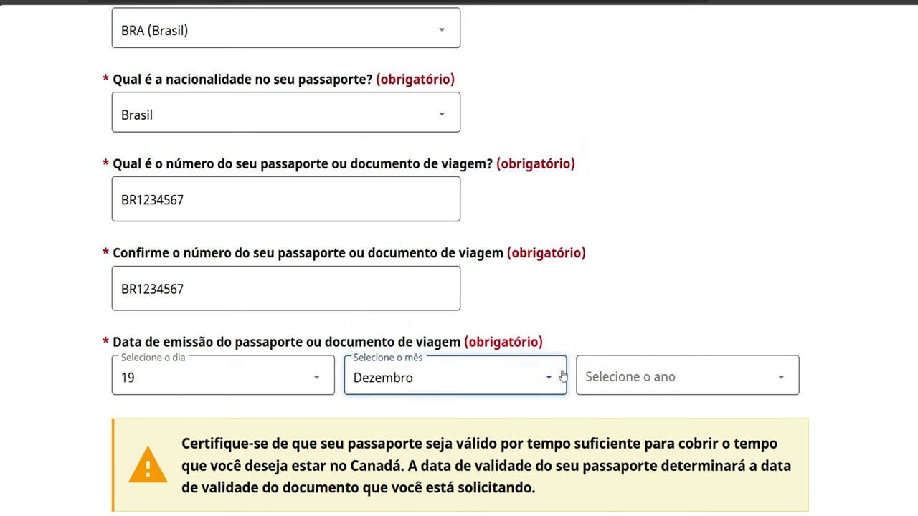
left_click(594, 375)
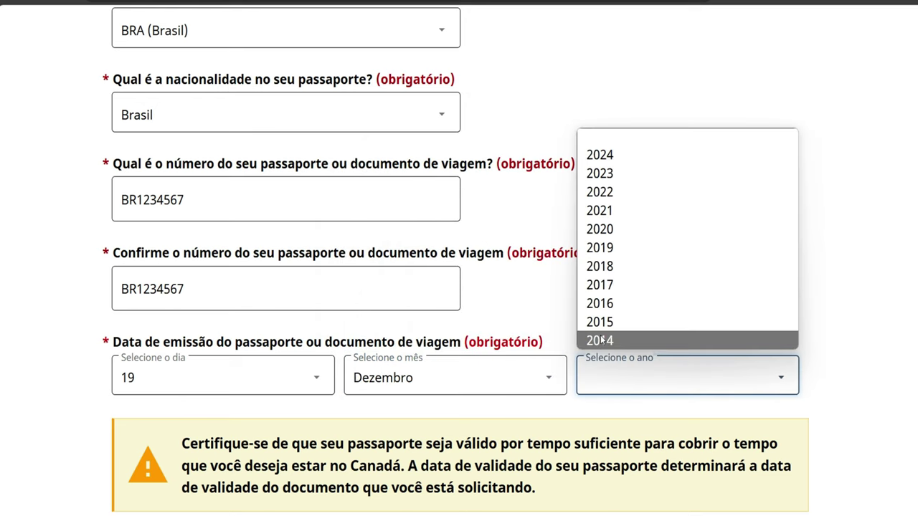
left_click(600, 161)
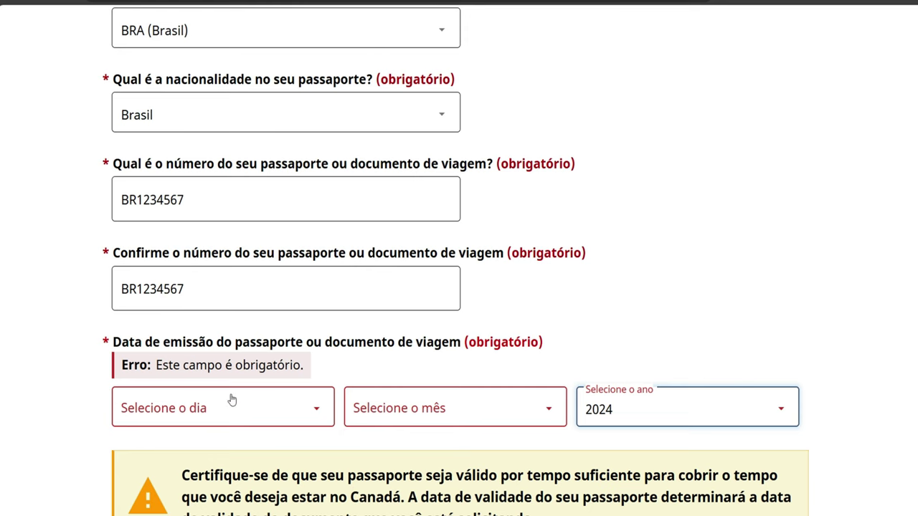
Correct the passport issue date to 1 Agosto 2024
scroll(223, 420, "down", 1)
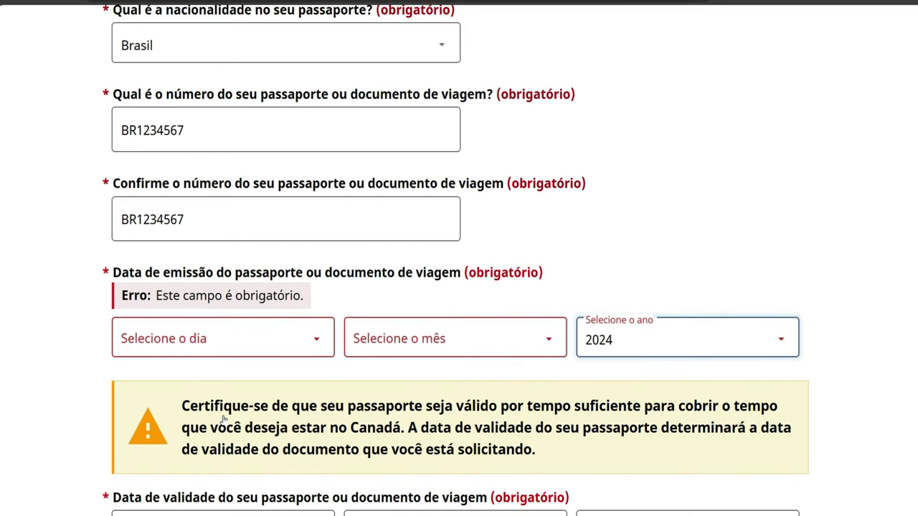
left_click(279, 347)
left_click(219, 303)
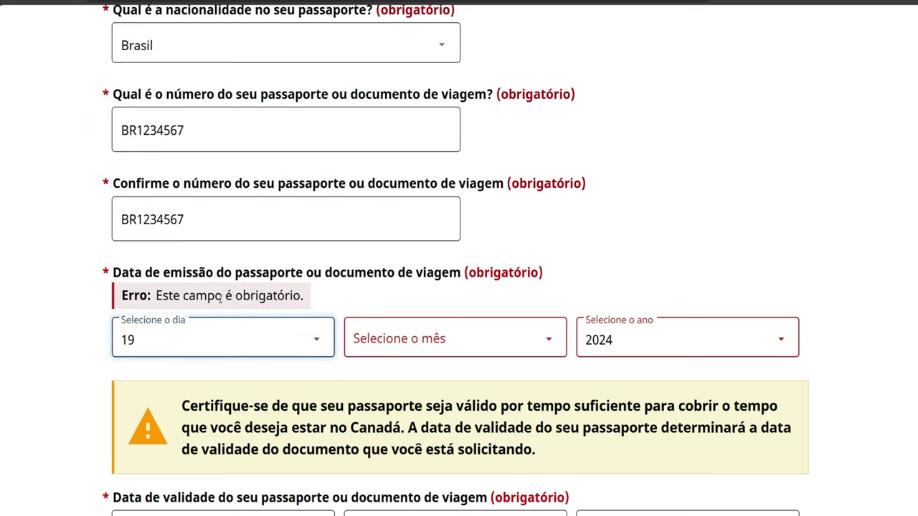
left_click(382, 353)
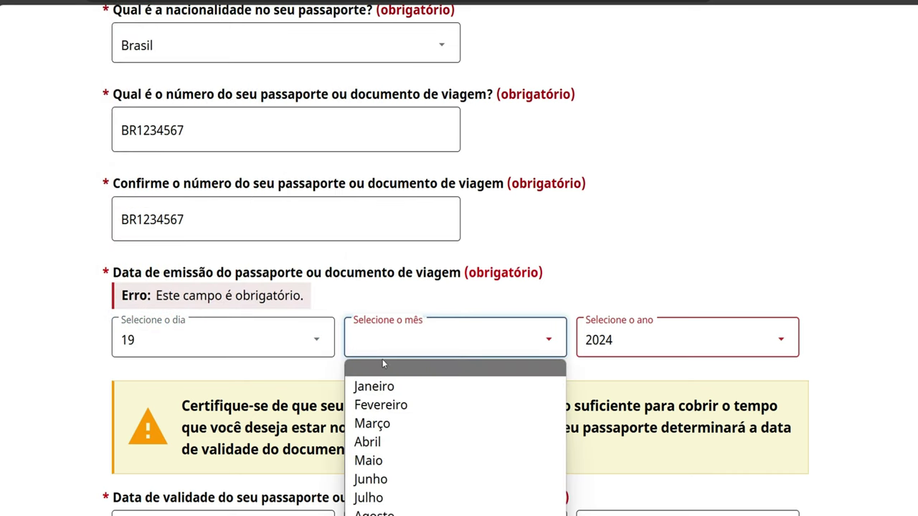
left_click(362, 514)
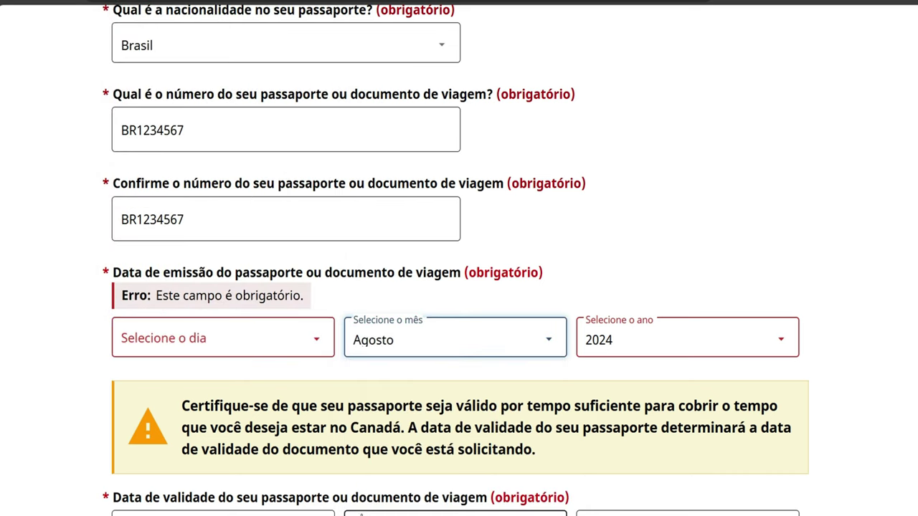
left_click(219, 342)
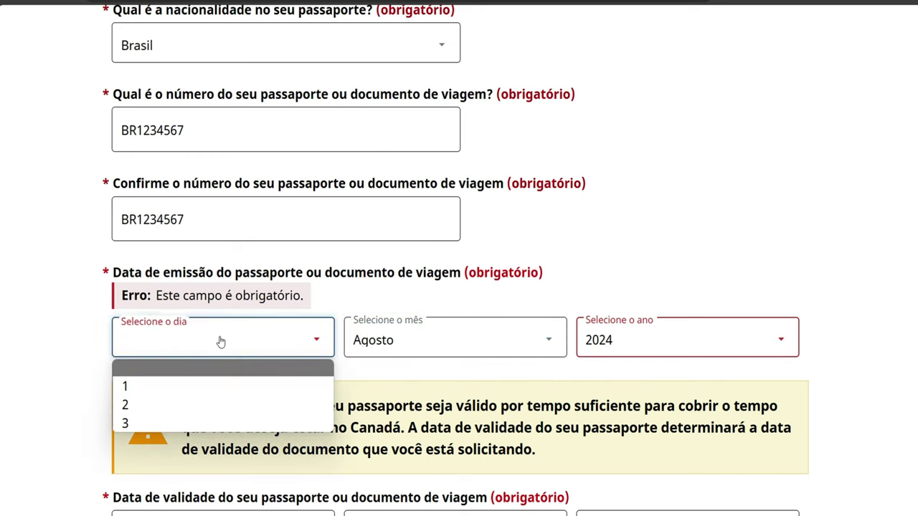
left_click(203, 383)
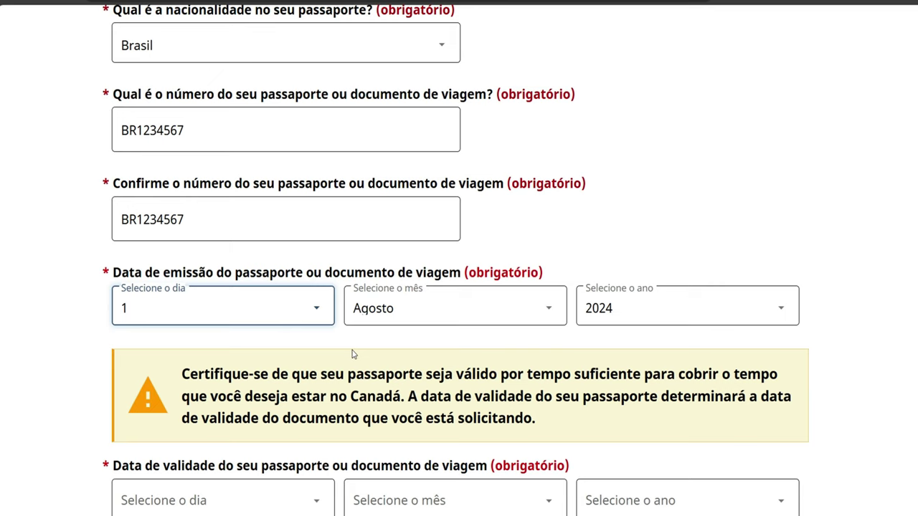
scroll(343, 345, "down", 1)
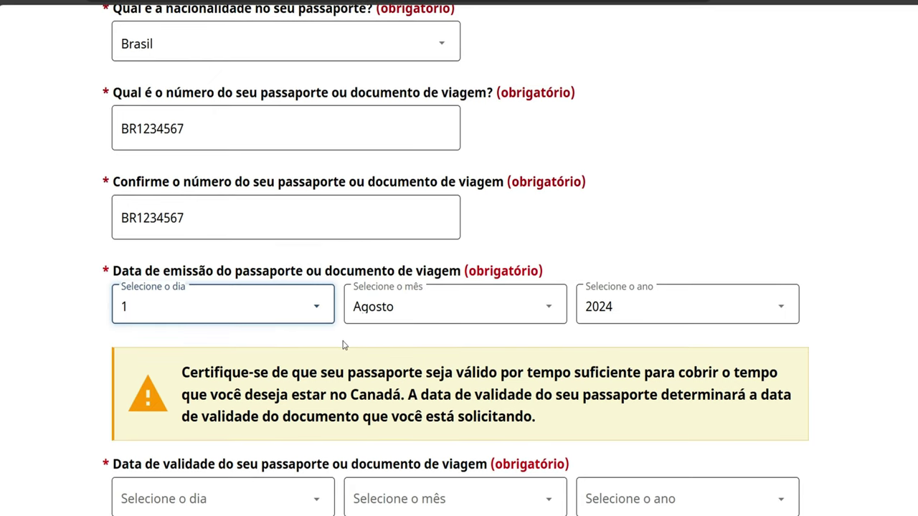
scroll(343, 345, "down", 1)
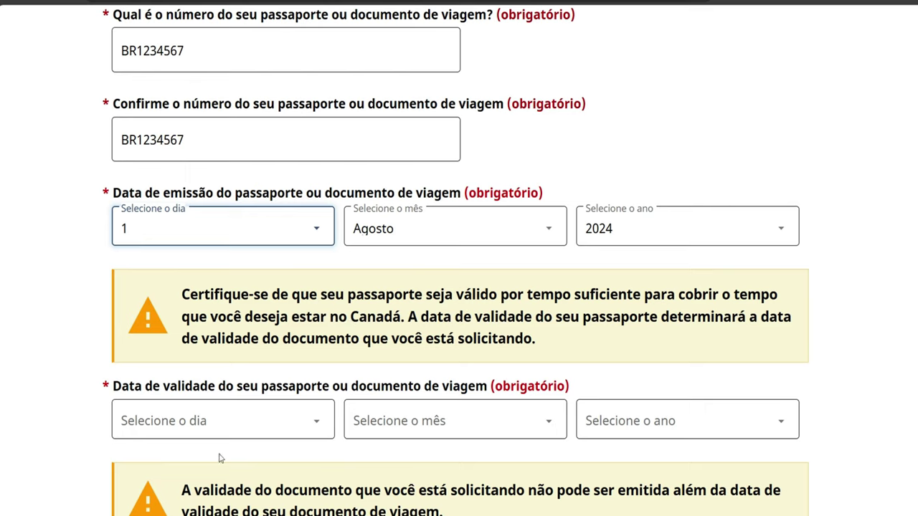
Set the passport expiry date to 30 Julho 2034
left_click(273, 423)
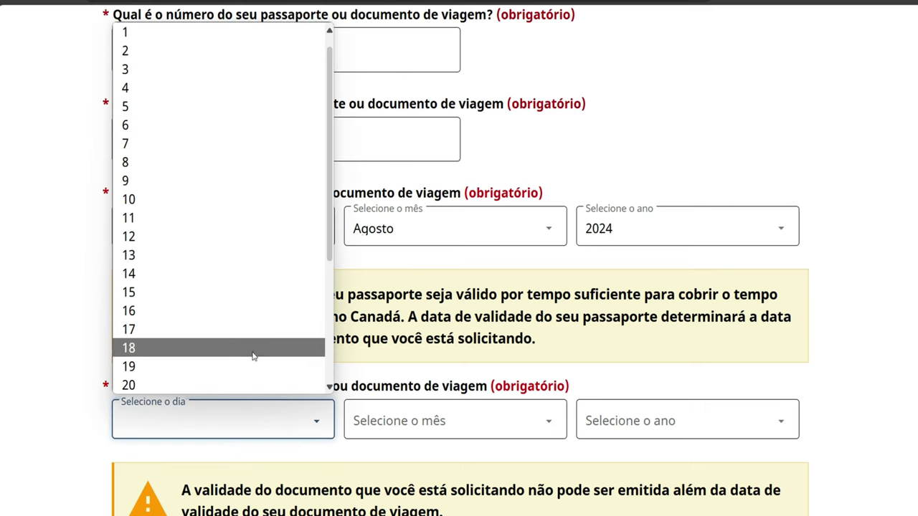
scroll(253, 356, "down", 3)
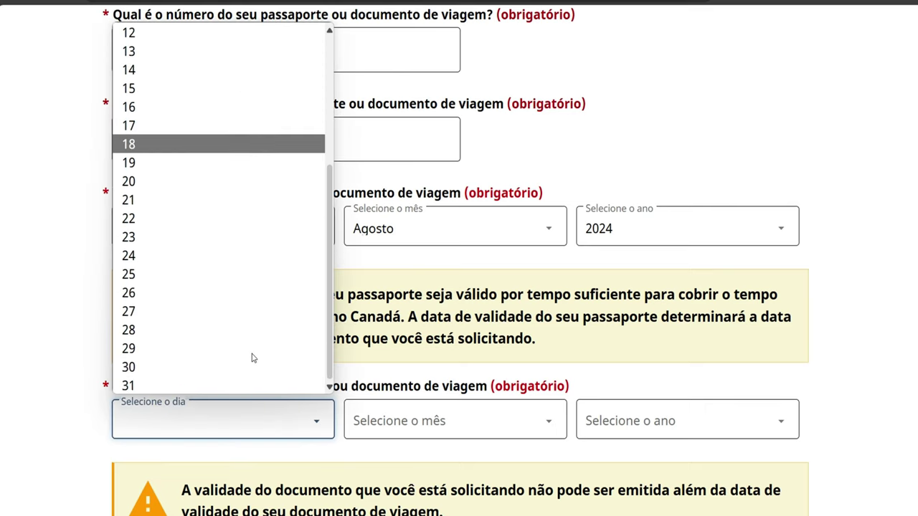
left_click(227, 371)
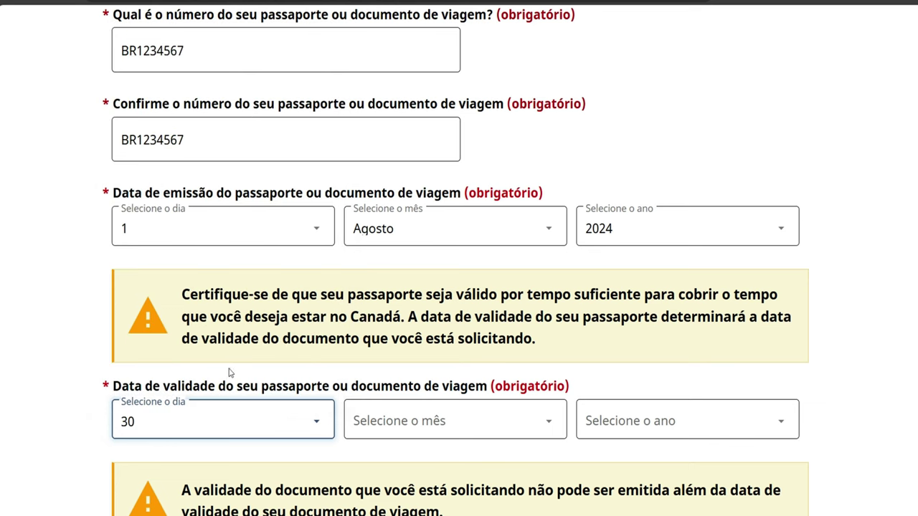
left_click(418, 422)
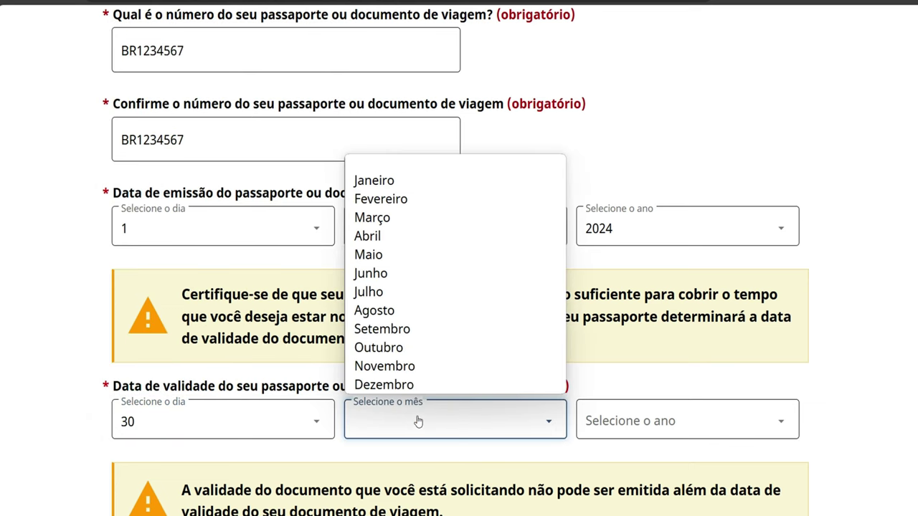
left_click(374, 311)
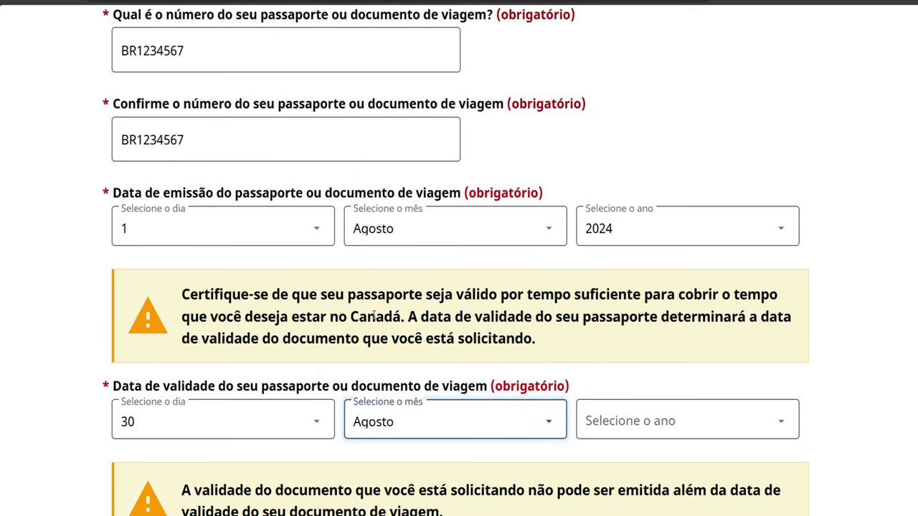
left_click(412, 425)
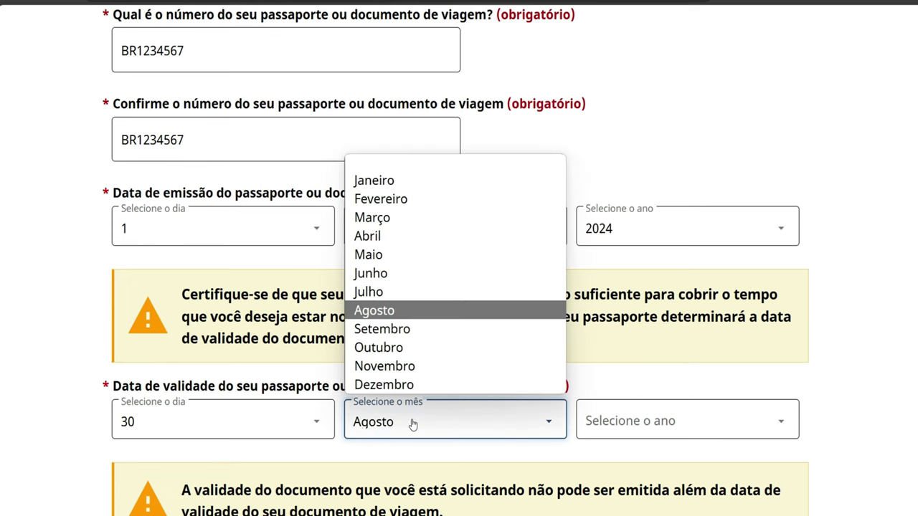
left_click(377, 299)
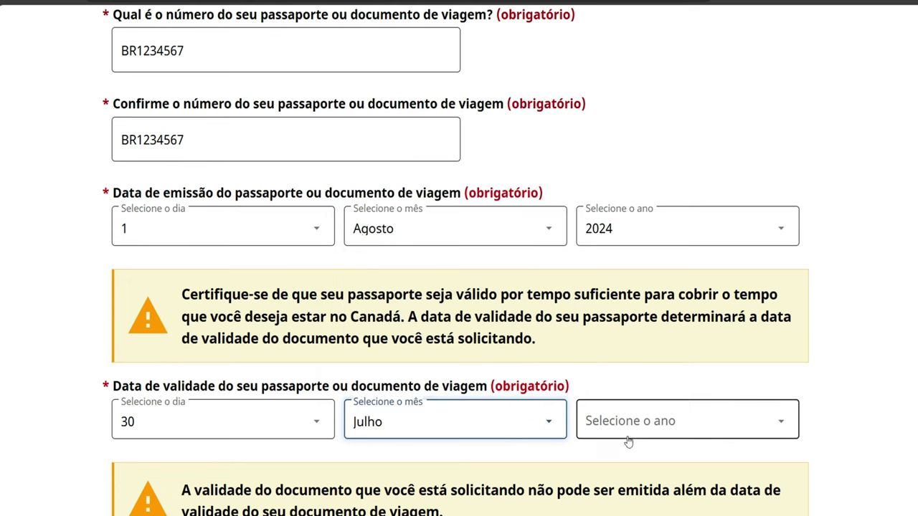
left_click(629, 428)
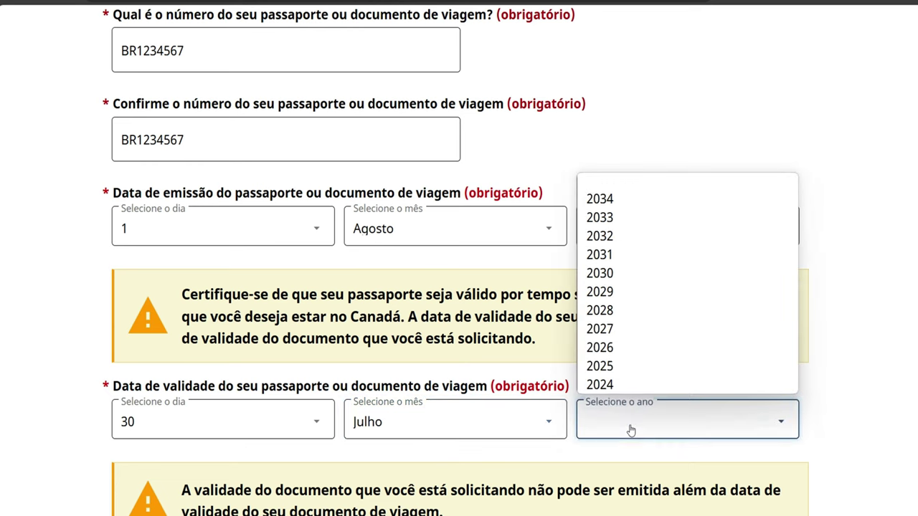
left_click(611, 201)
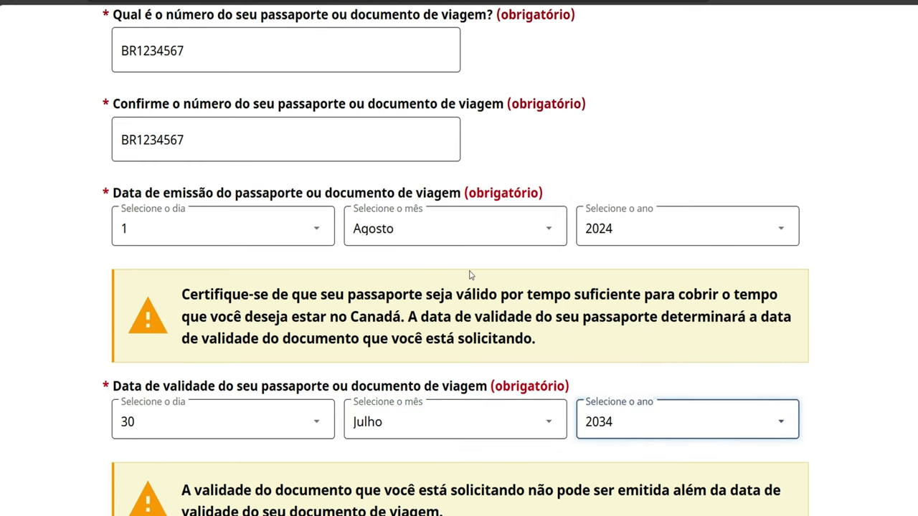
scroll(444, 298, "down", 2)
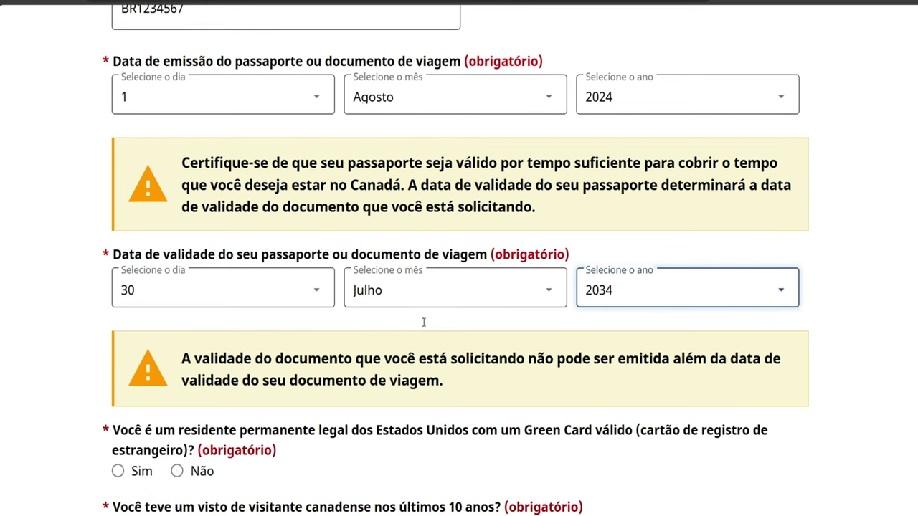
Answer Não to Green Card, Canadian visa and US visa, Sim to air travel, and save
scroll(424, 324, "down", 2)
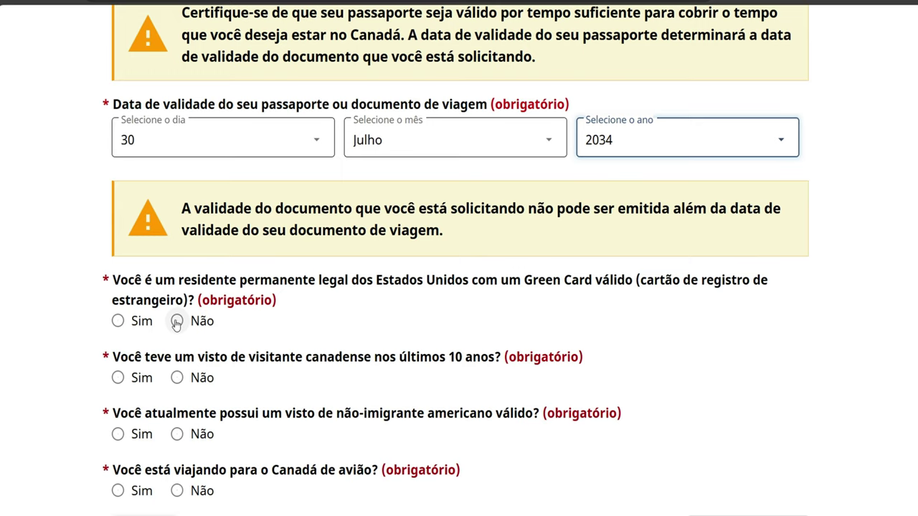
left_click(176, 321)
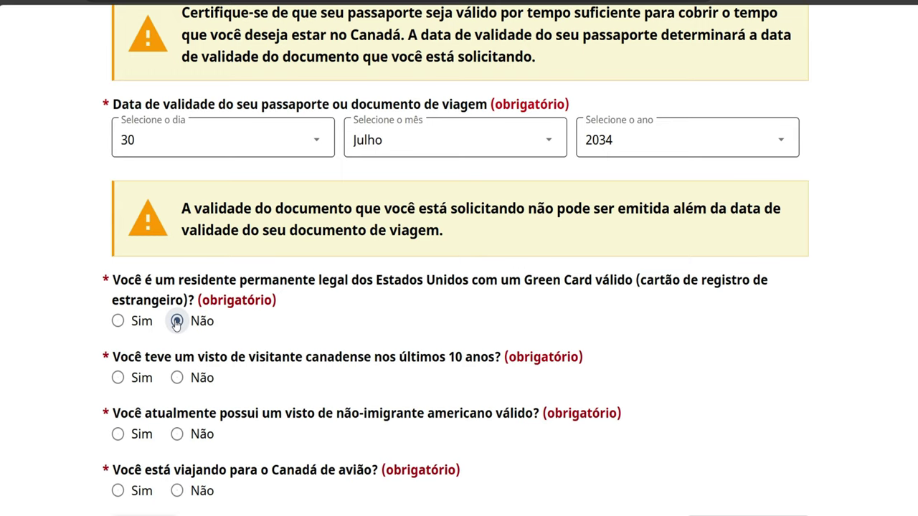
left_click(179, 382)
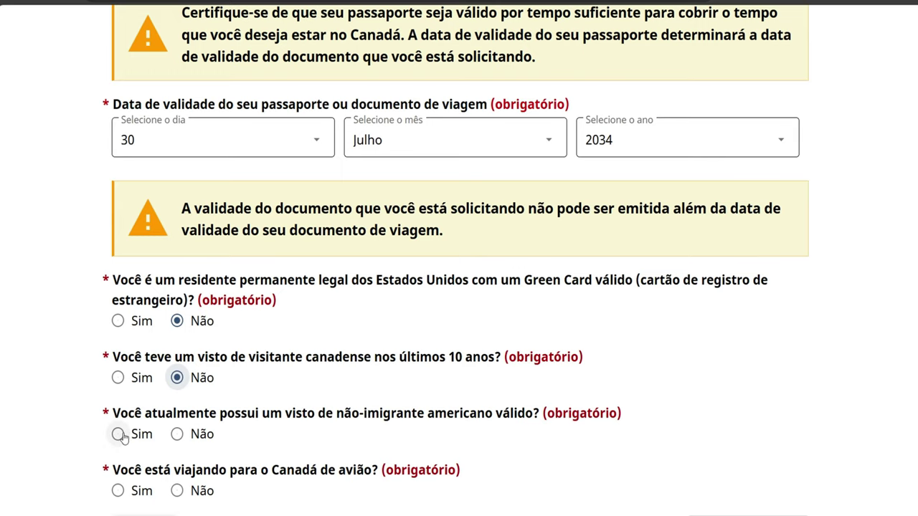
left_click(177, 434)
scroll(256, 462, "down", 1)
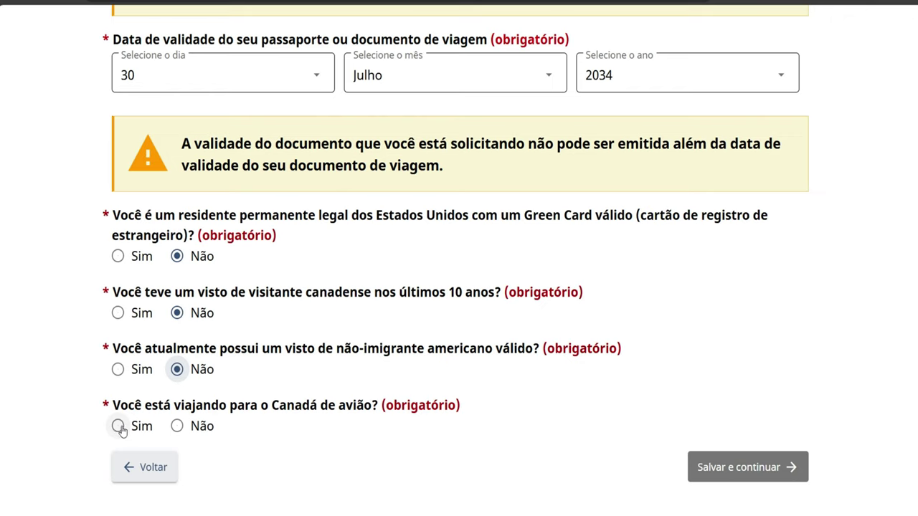
left_click(118, 427)
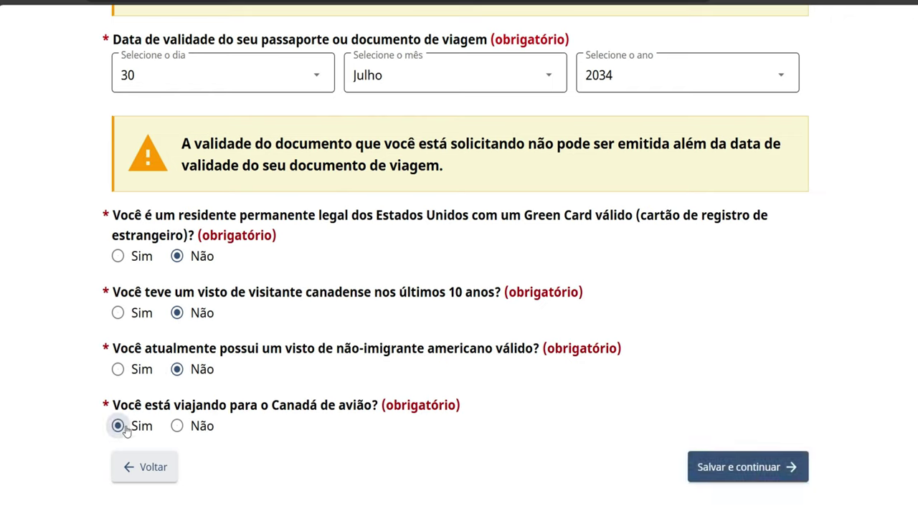
left_click(728, 475)
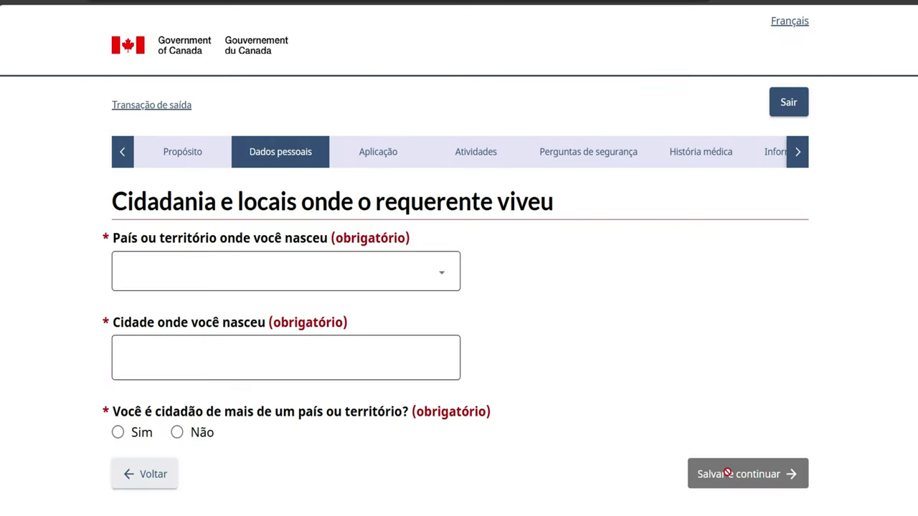
Select Brasil as the birth country and enter SAO PAULO as the birth city
scroll(674, 433, "down", 1)
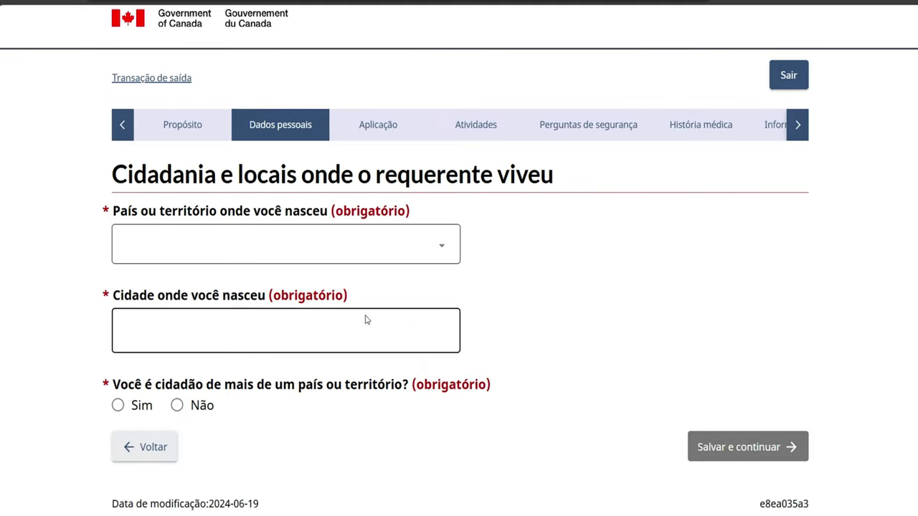
left_click(439, 248)
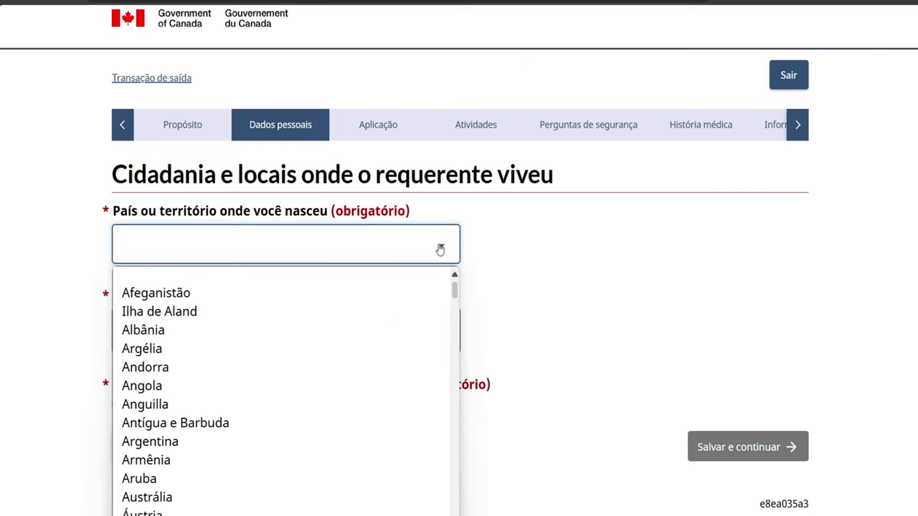
scroll(420, 378, "down", 5)
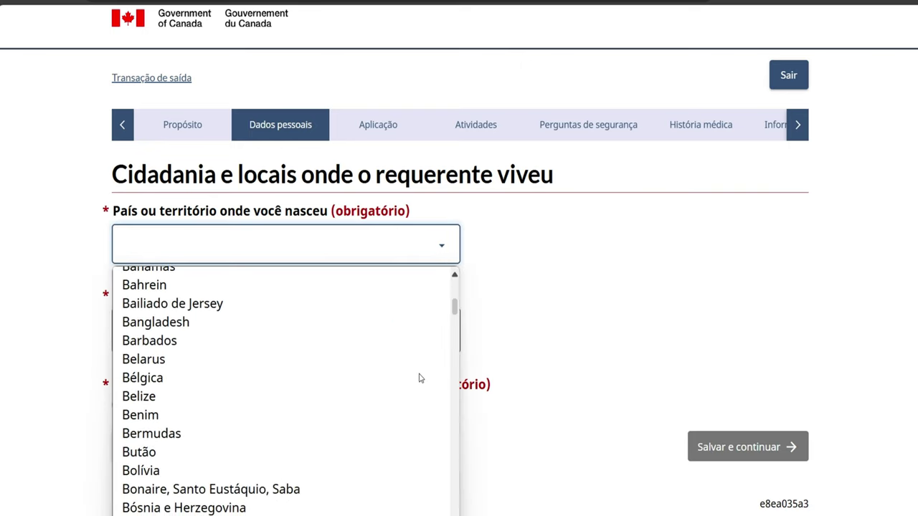
scroll(420, 378, "down", 2)
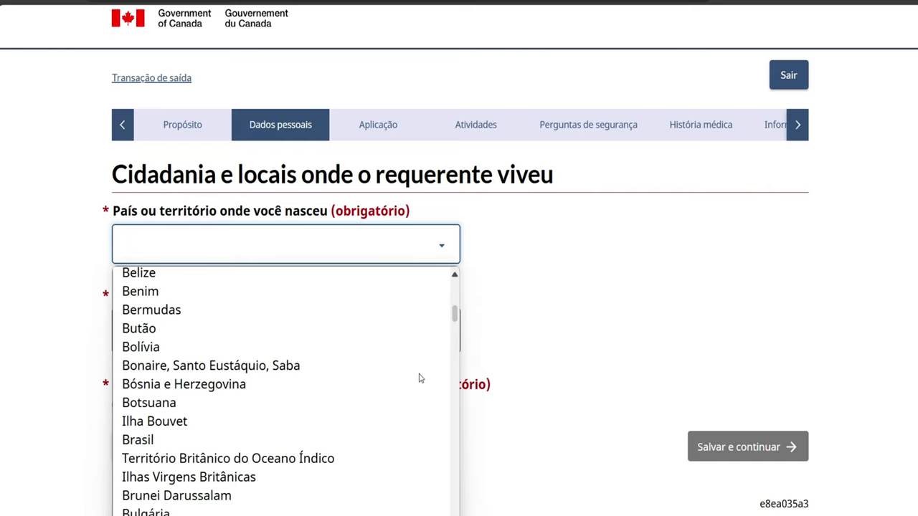
left_click(284, 440)
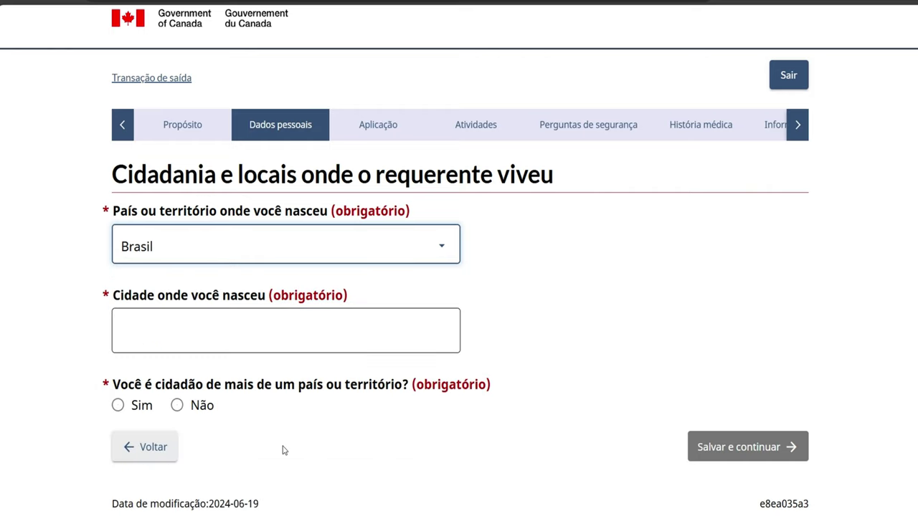
left_click(197, 332)
type("SAO")
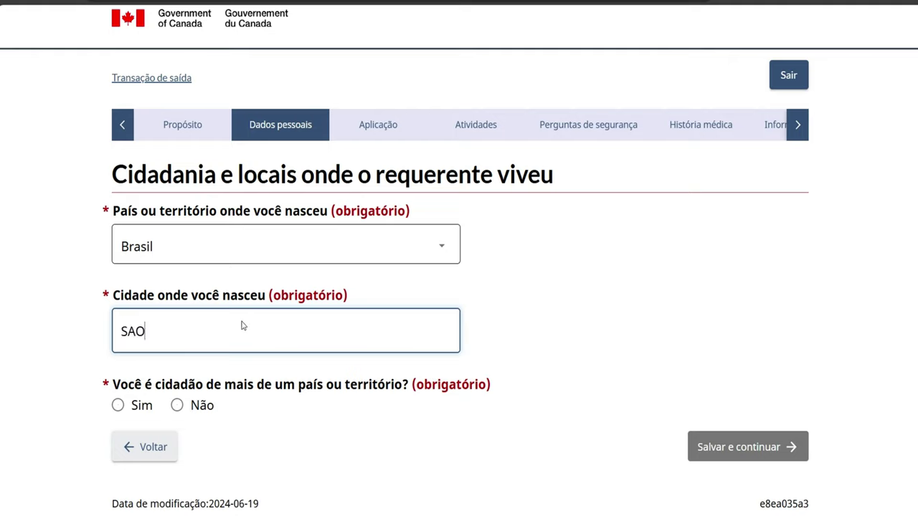
type(" PAULO")
Answer no to multiple citizenships, choose Brasil citizenship held since birth, and save
left_click(177, 406)
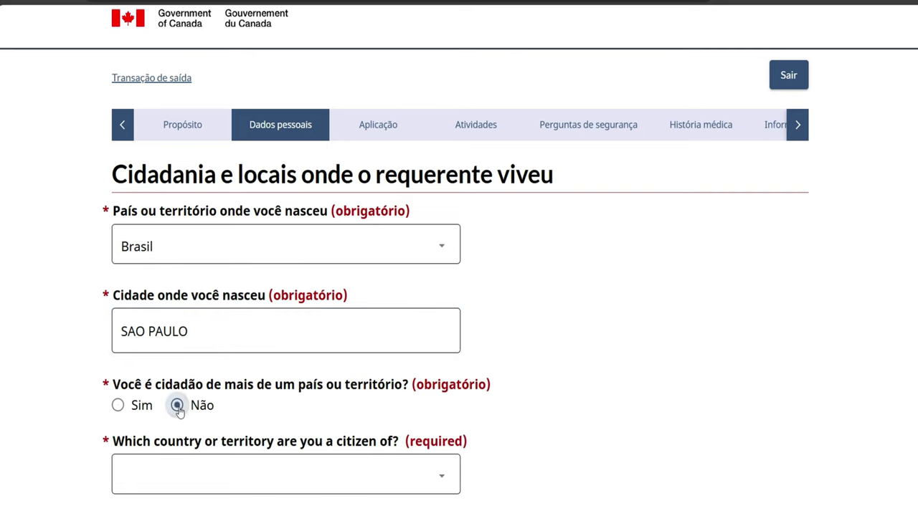
scroll(310, 444, "down", 1)
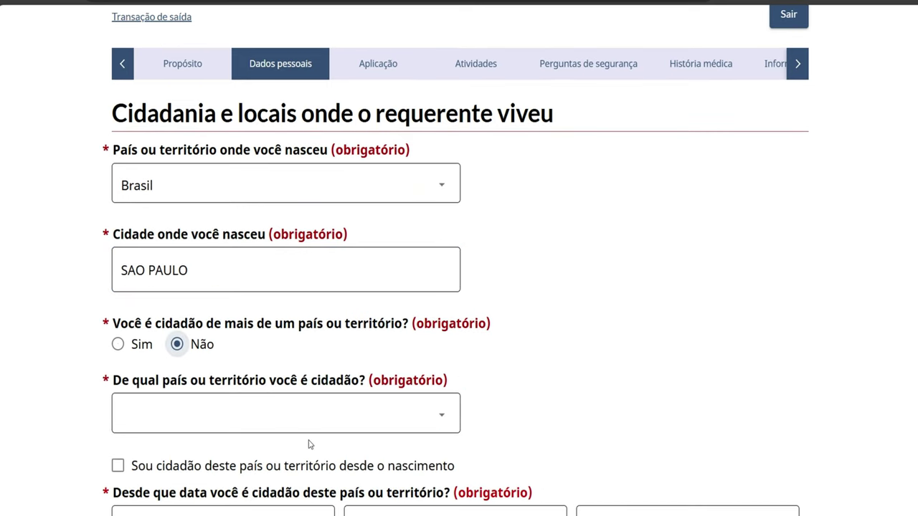
left_click(437, 416)
scroll(389, 350, "down", 3)
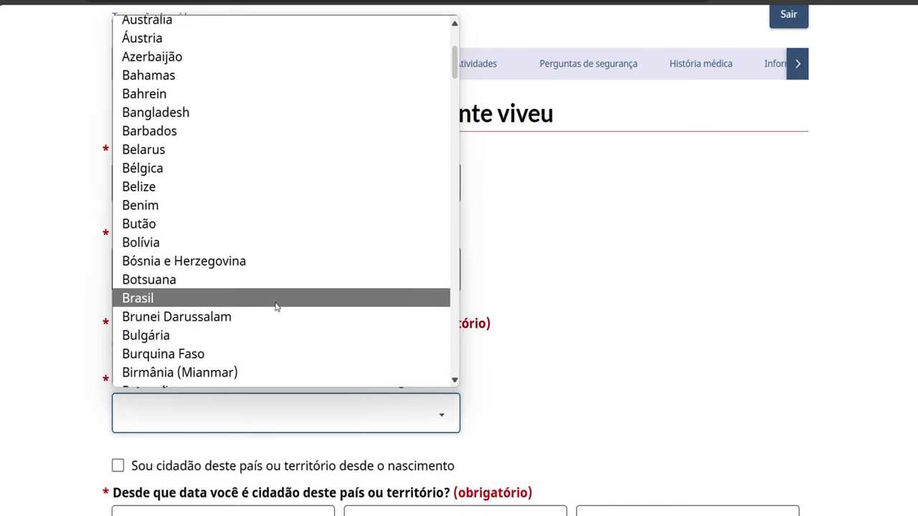
left_click(277, 298)
scroll(431, 356, "down", 3)
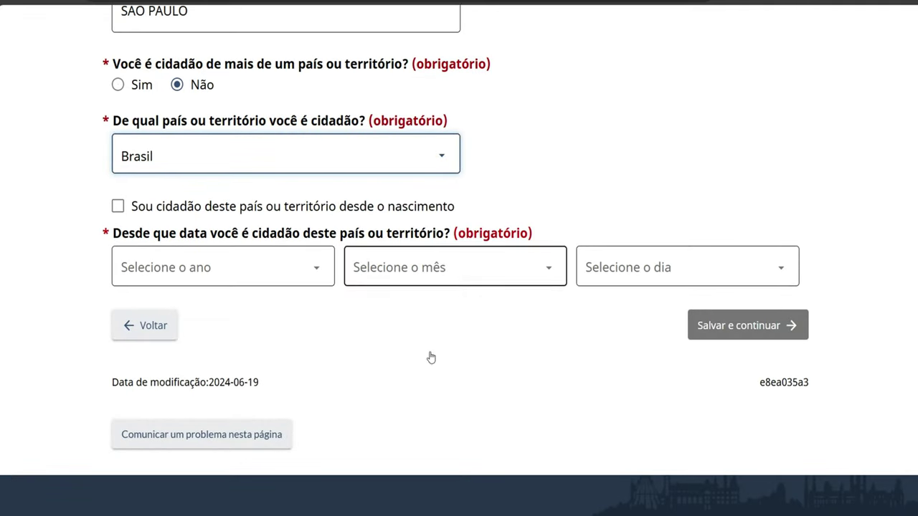
left_click(118, 209)
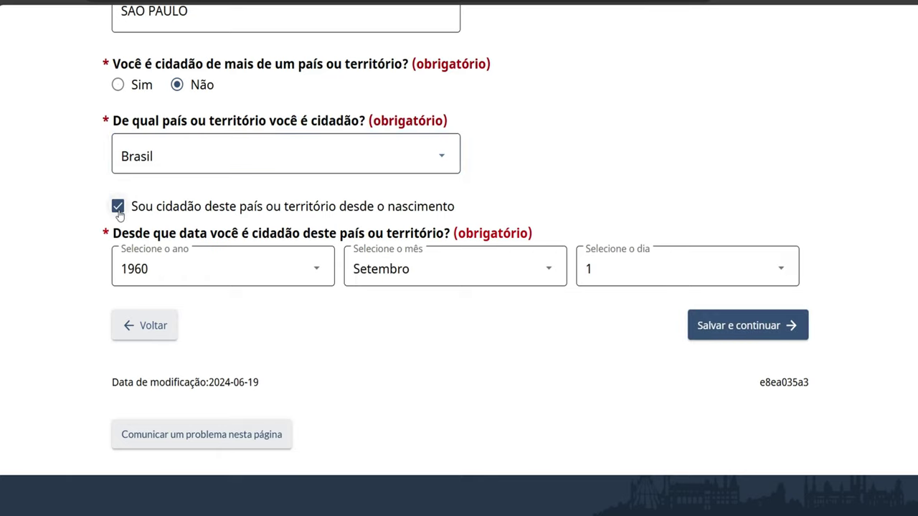
left_click(728, 323)
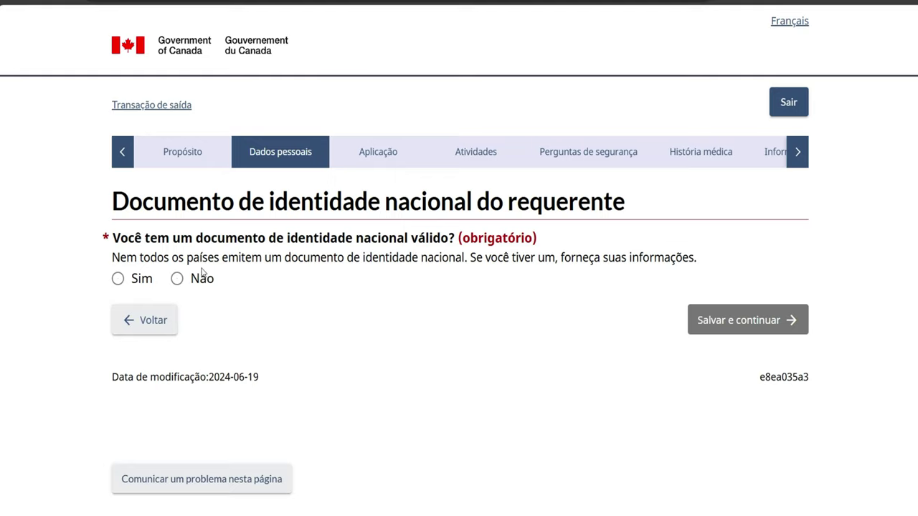
Declare a national identity document and enter its number twice for confirmation
left_click(119, 279)
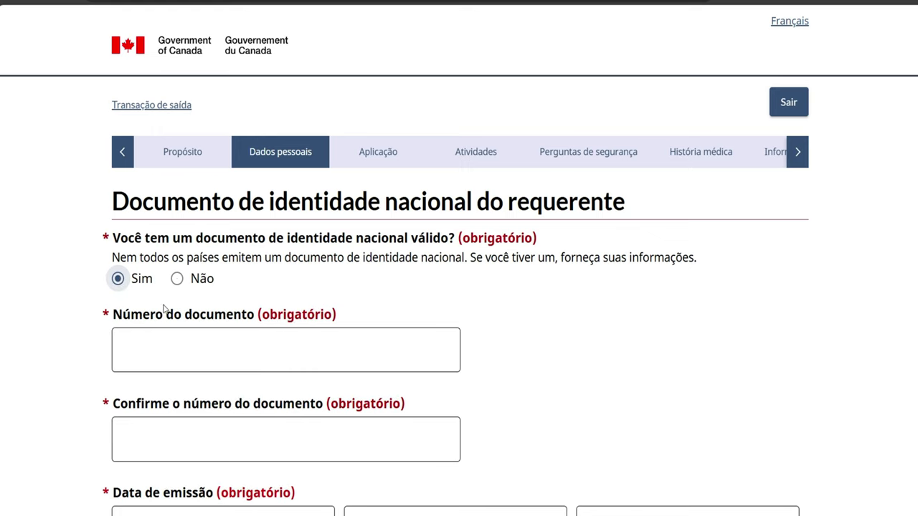
left_click(204, 354)
type("1234567")
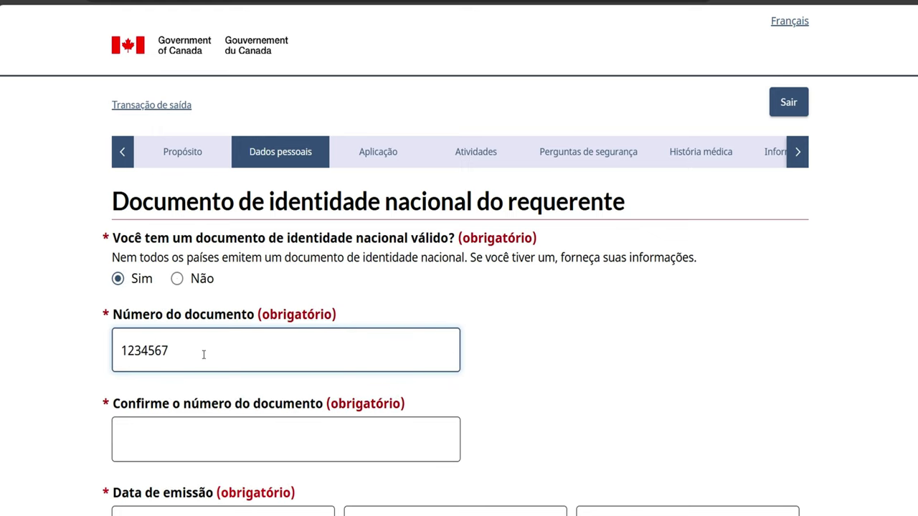
type("890")
left_click(153, 441)
type("12")
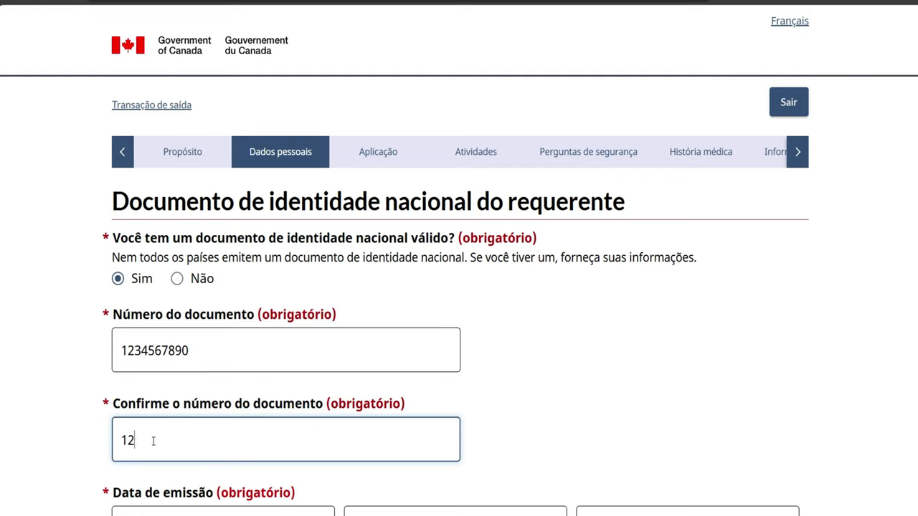
type("34567890")
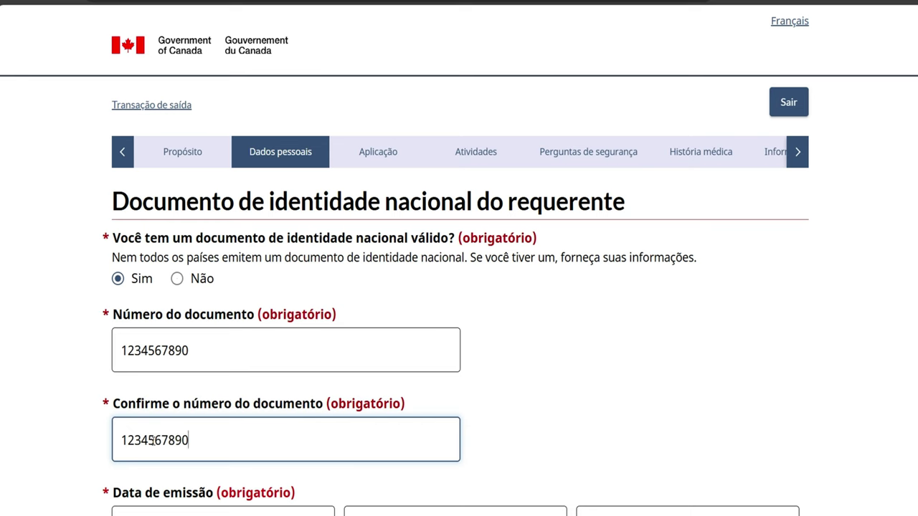
Set the identity document issue date to 21 Dezembro 2004
scroll(153, 441, "down", 2)
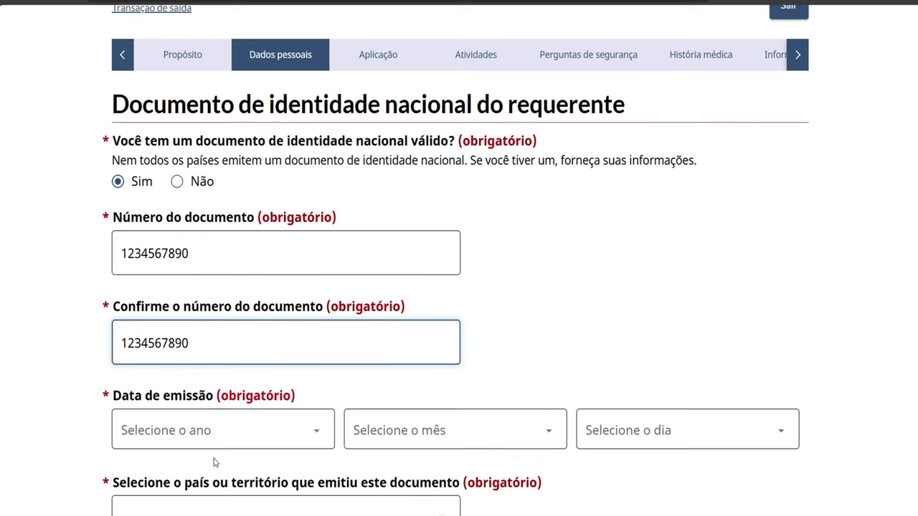
left_click(225, 431)
scroll(231, 401, "down", 1)
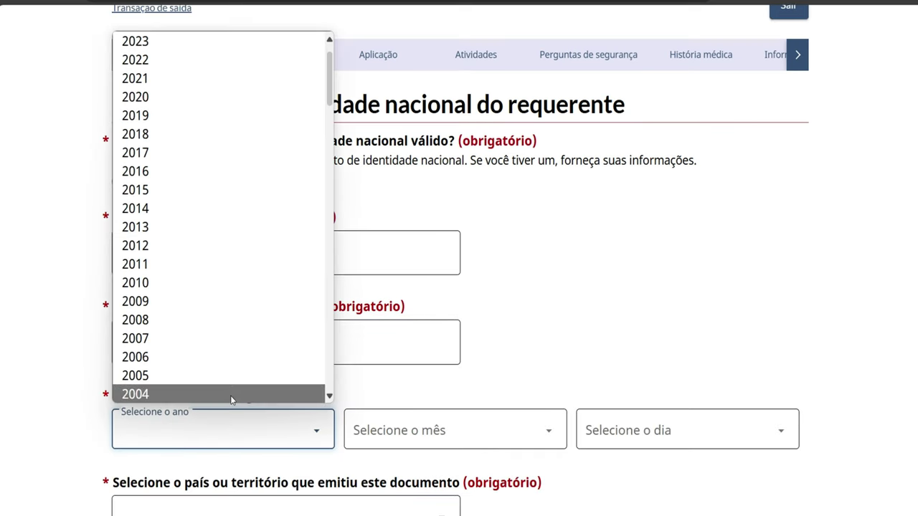
left_click(231, 395)
left_click(385, 433)
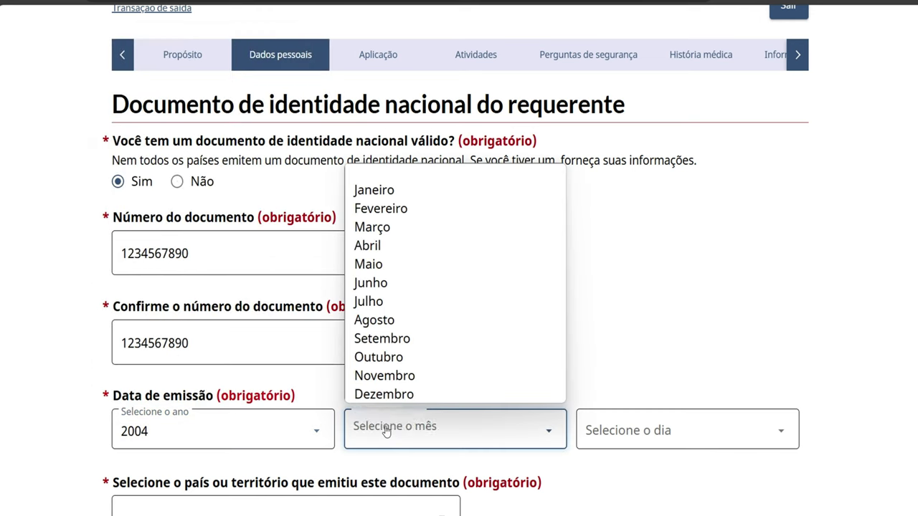
left_click(390, 395)
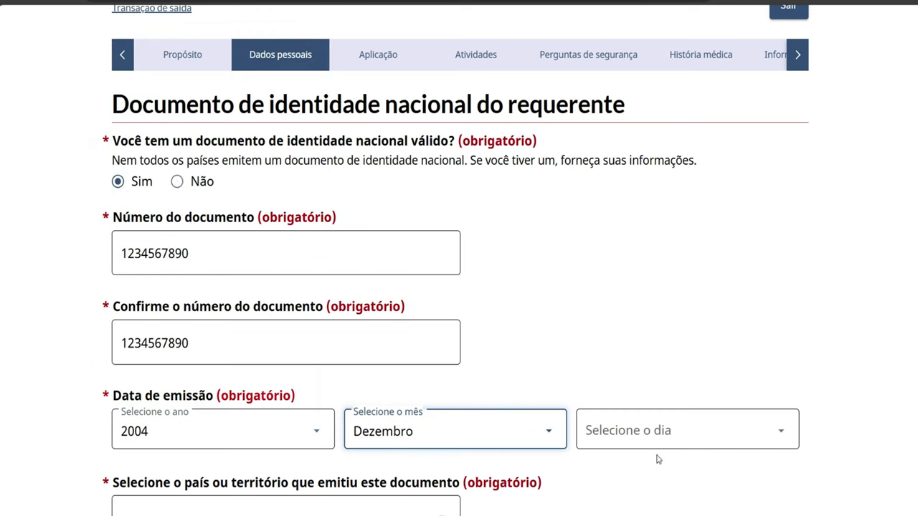
left_click(654, 433)
left_click(634, 394)
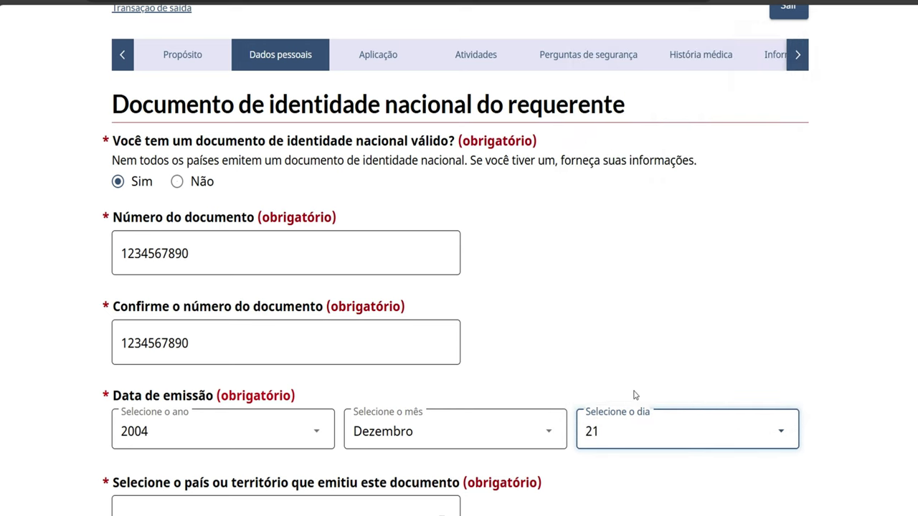
Set Brasil as the issuing country, save, then answer no to other names and save
scroll(564, 463, "down", 1)
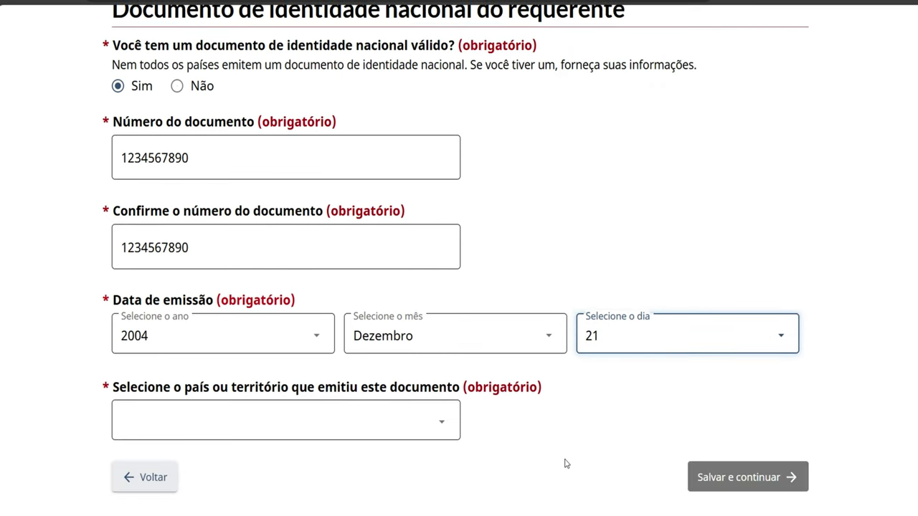
left_click(436, 418)
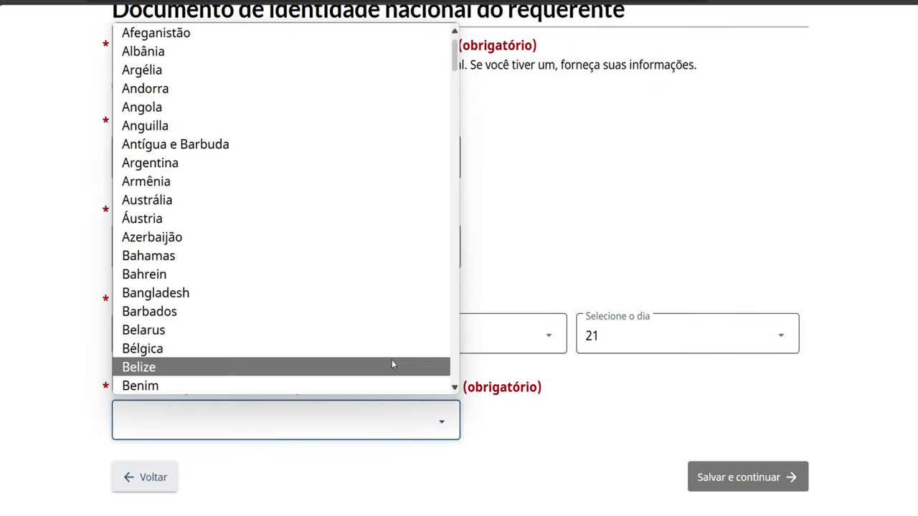
scroll(298, 243, "down", 5)
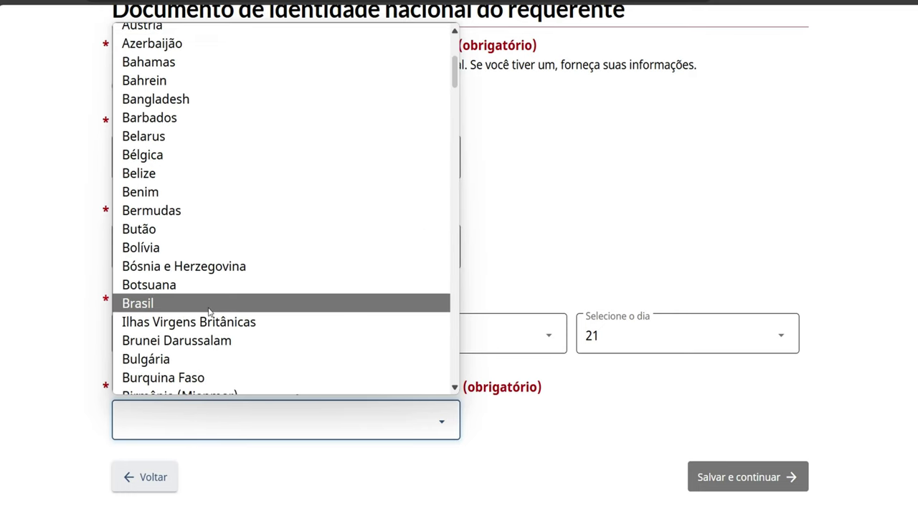
left_click(208, 307)
scroll(406, 411, "down", 1)
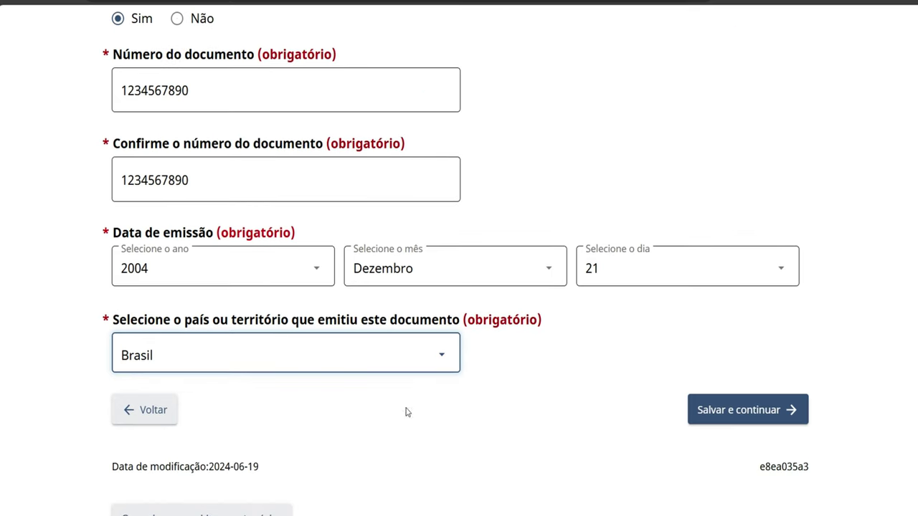
left_click(723, 416)
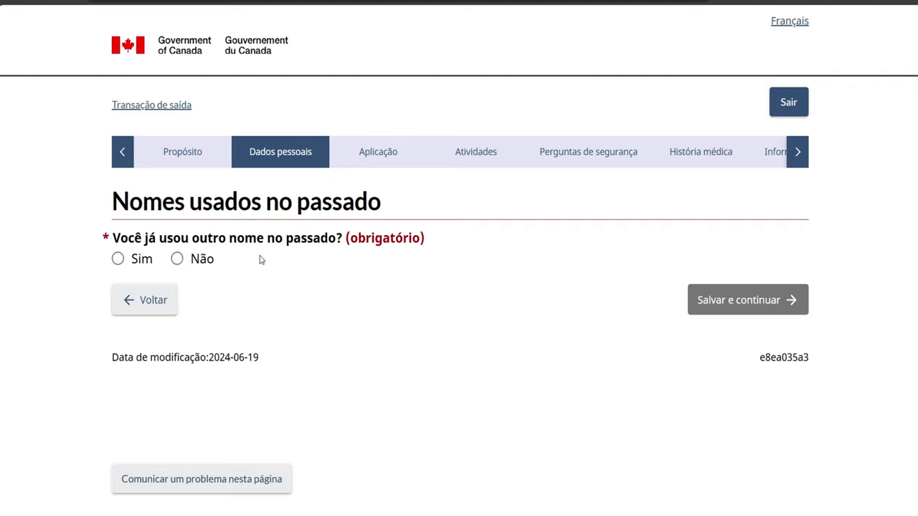
left_click(177, 259)
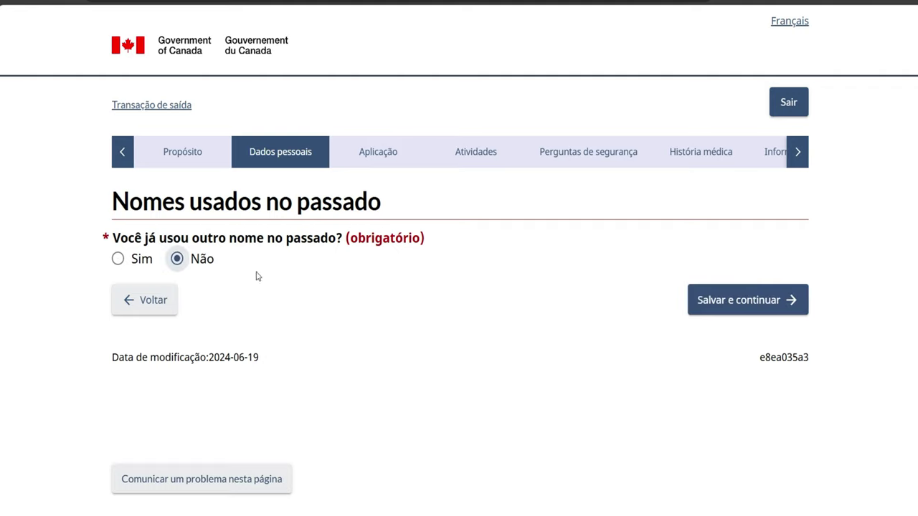
left_click(697, 301)
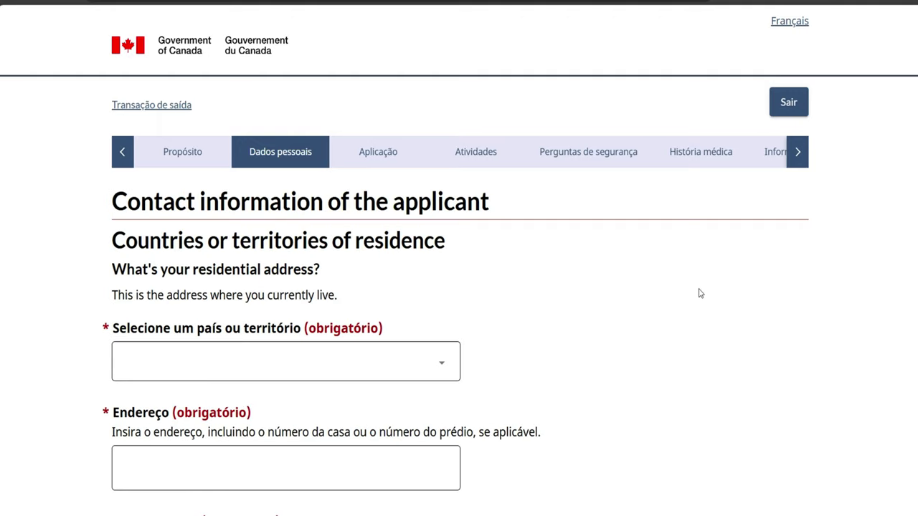
Set the residence country to Brasil and enter the street address
left_click(440, 374)
scroll(359, 317, "down", 1)
scroll(359, 317, "down", 4)
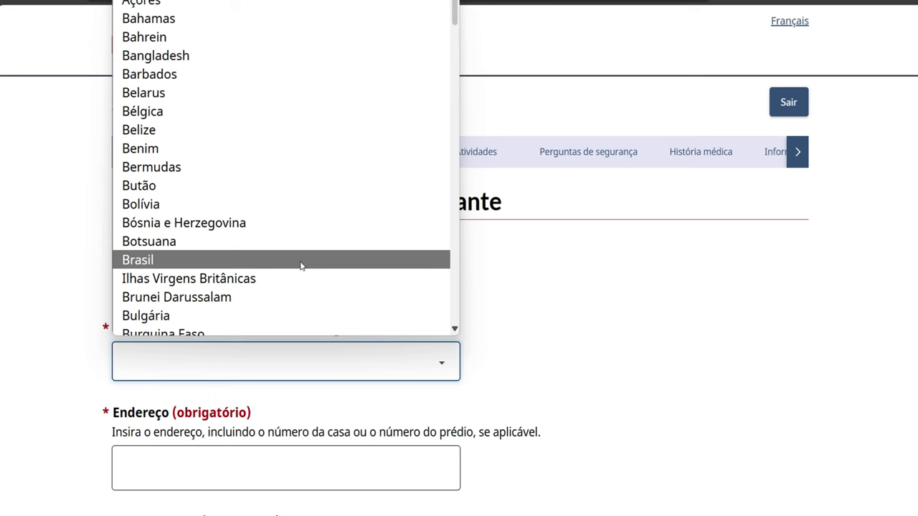
left_click(301, 265)
scroll(448, 424, "down", 1)
key("Tab")
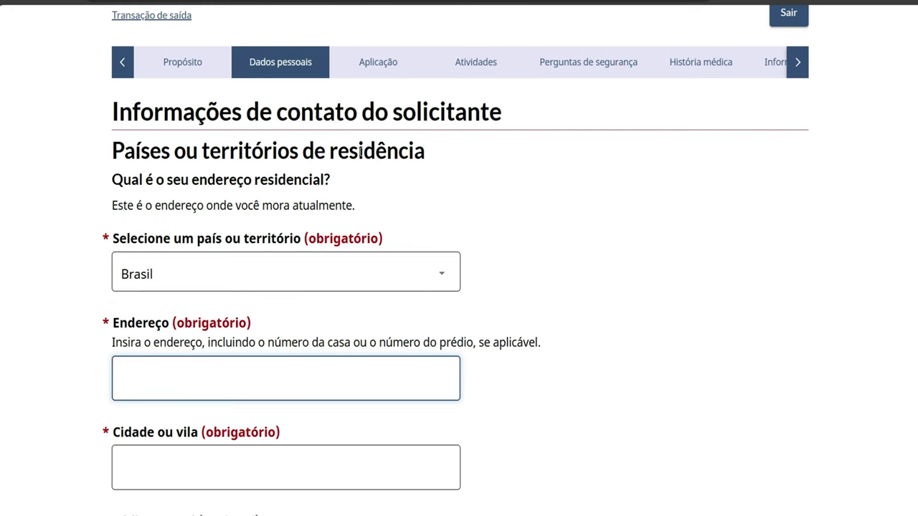
type("AV SALIN SARA")
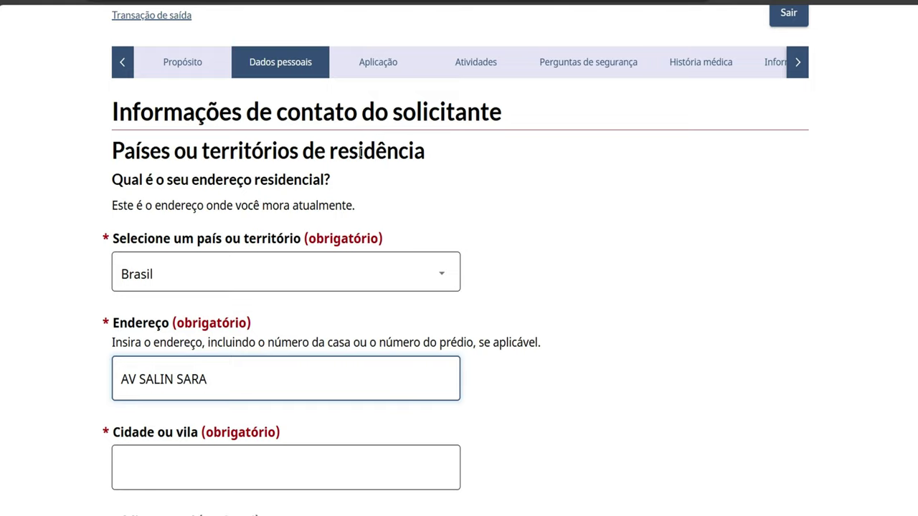
Enter the city, removing its extra letter, and fill in the postal code
left_click(148, 475)
type("BAIIR")
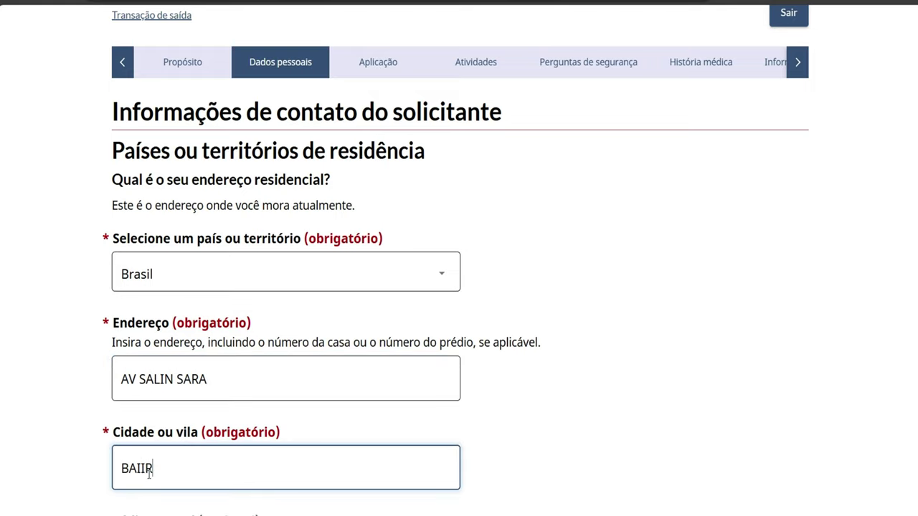
type("O NOVO")
scroll(148, 475, "down", 2)
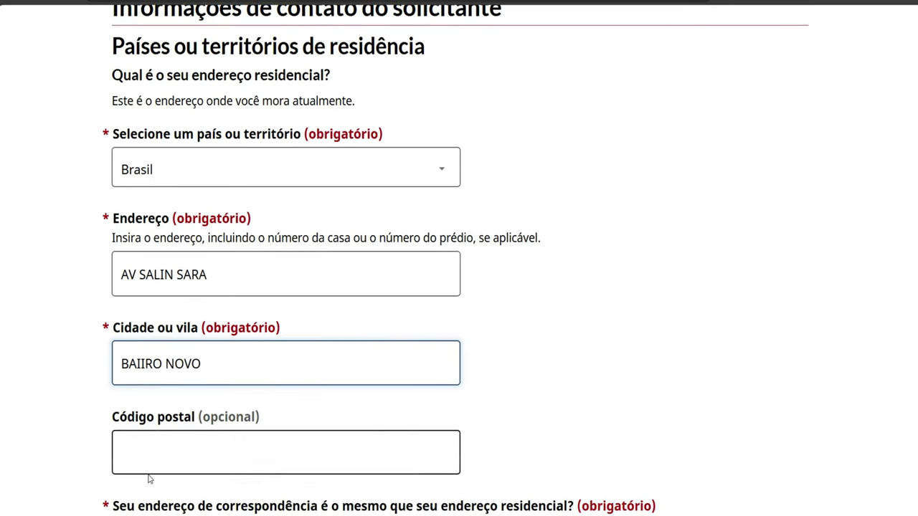
left_click(141, 363)
key("BackSpace")
scroll(154, 432, "down", 1)
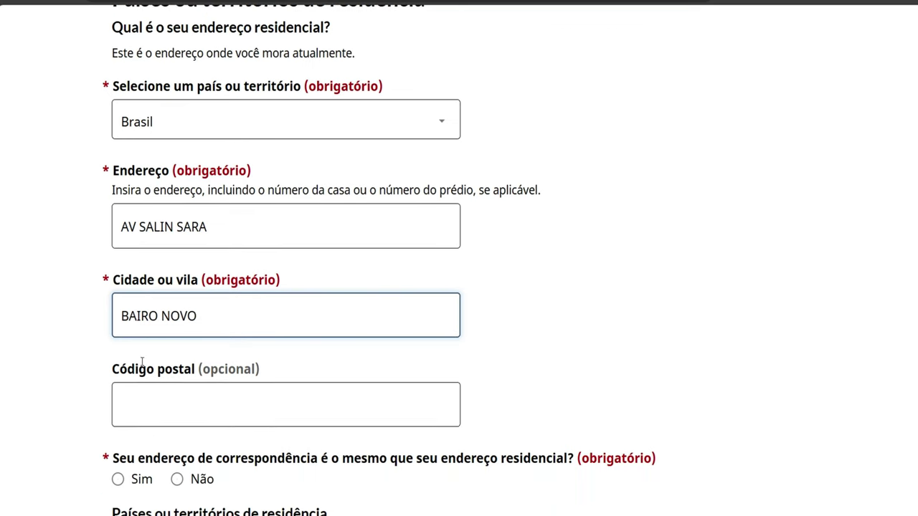
left_click(152, 422)
type("12345677")
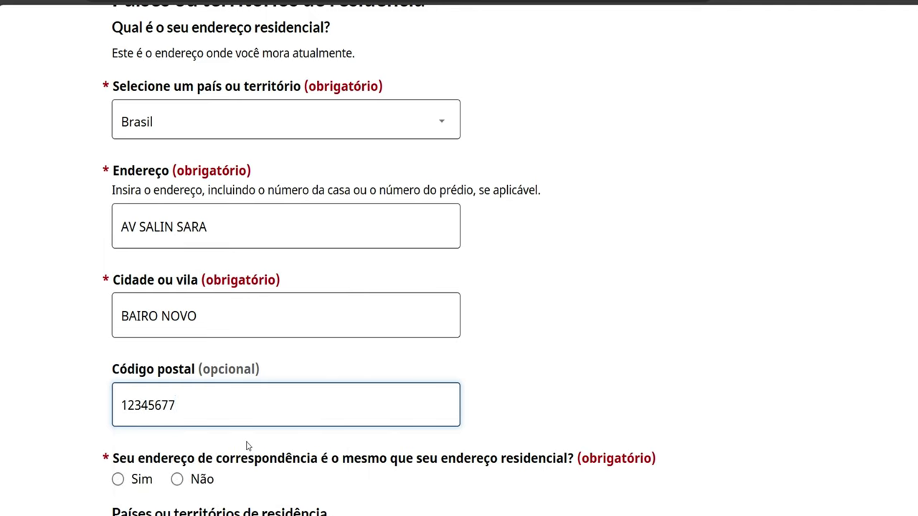
Mark the mailing address as the same as the residential address (Sim)
scroll(246, 446, "down", 2)
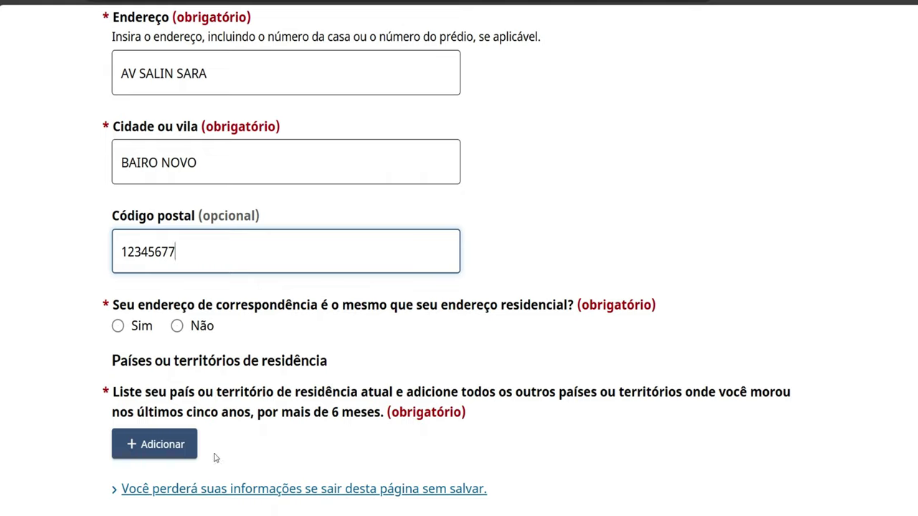
left_click(118, 327)
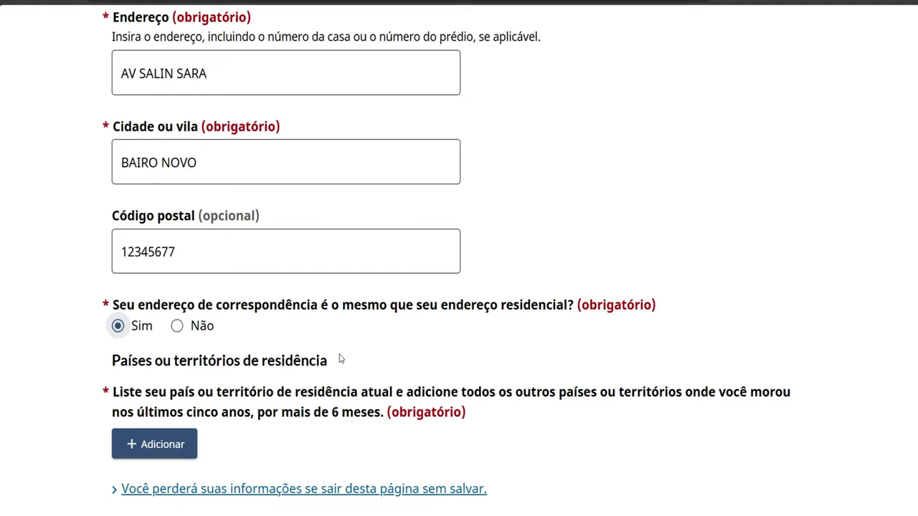
scroll(500, 474, "up", 1)
scroll(500, 474, "down", 2)
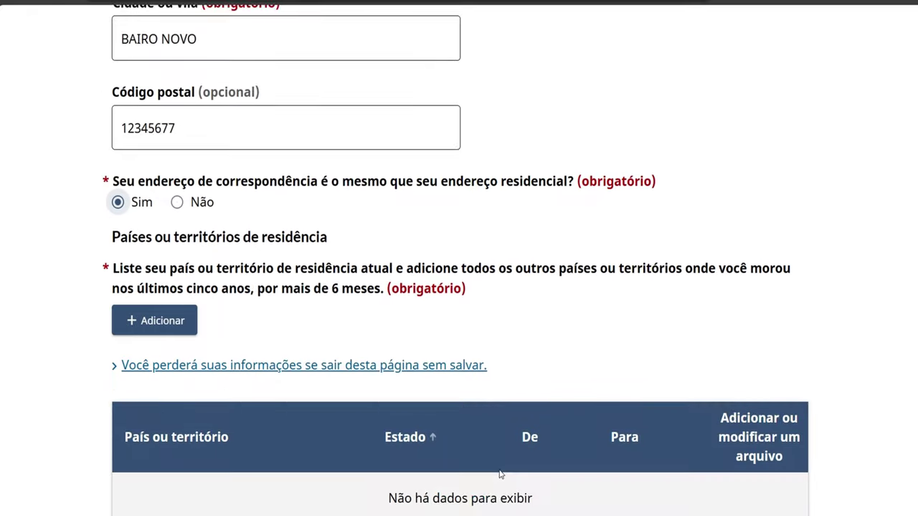
scroll(501, 475, "down", 2)
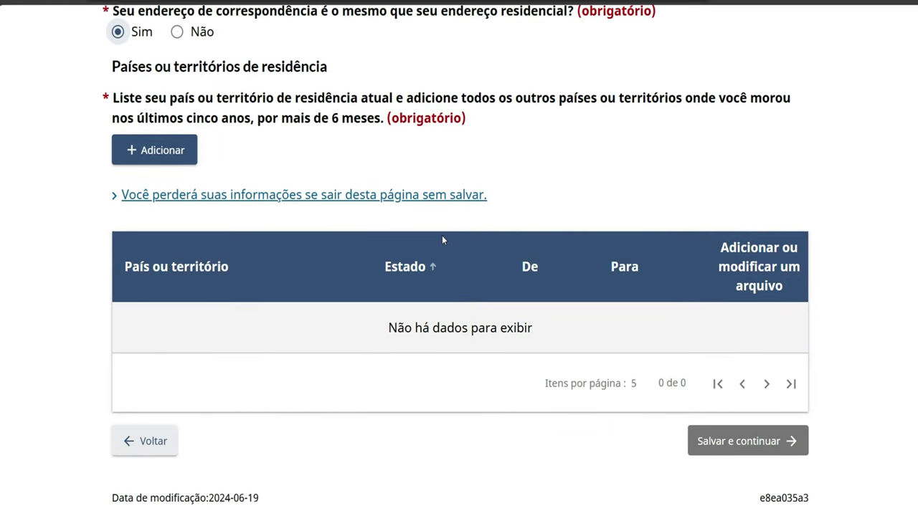
left_click(194, 162)
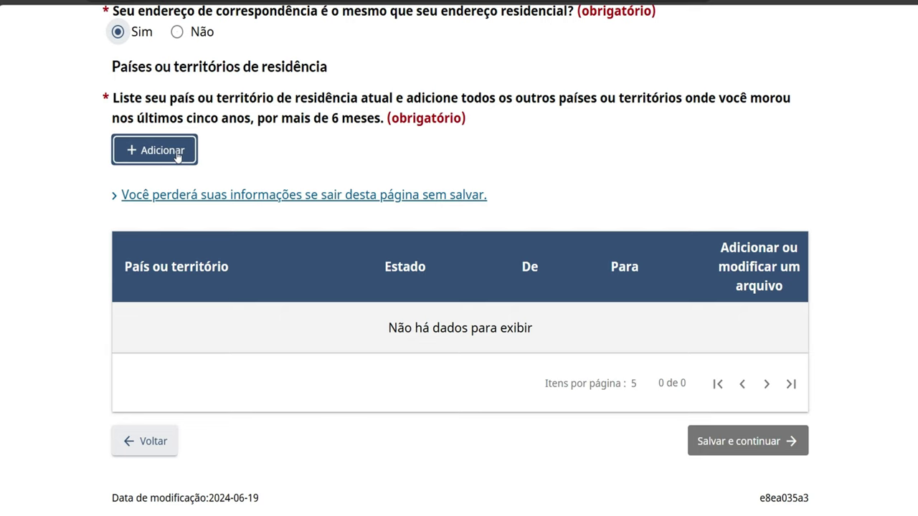
Add a current country-of-residence entry for Brasil with status Cidadão
left_click(177, 158)
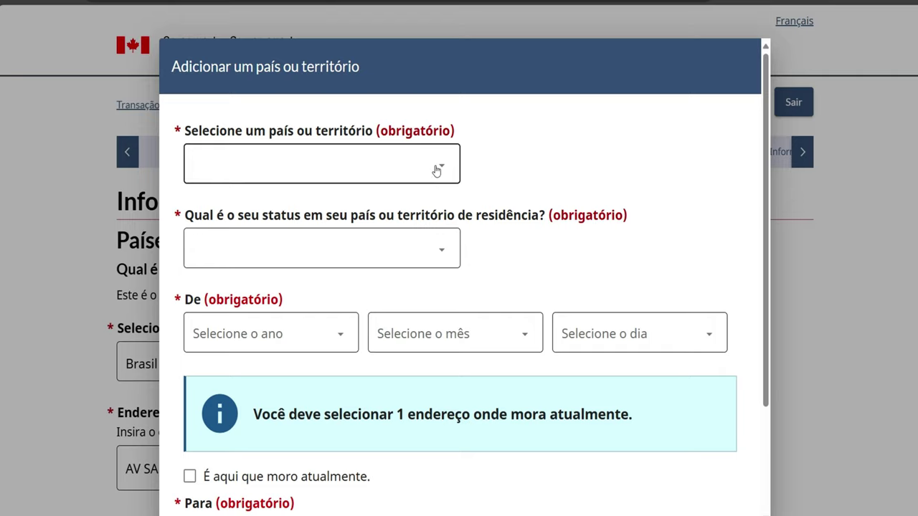
left_click(188, 481)
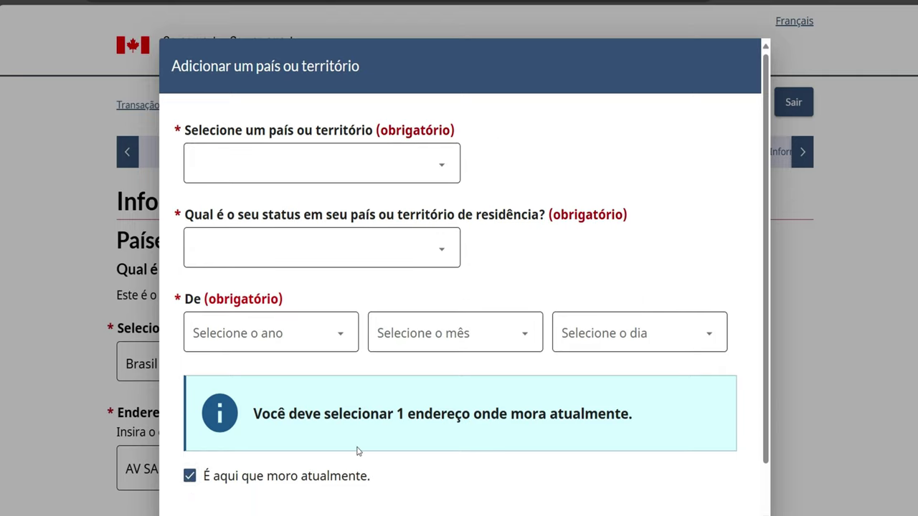
scroll(357, 451, "down", 1)
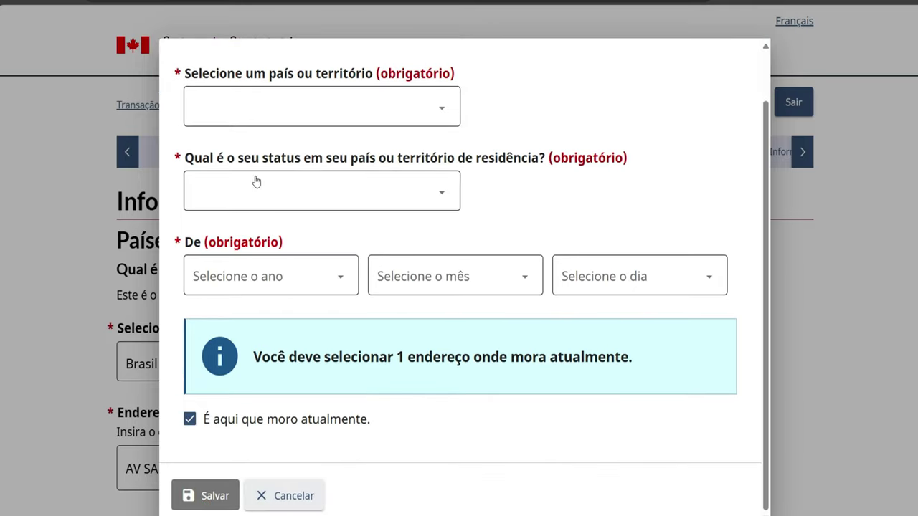
left_click(414, 124)
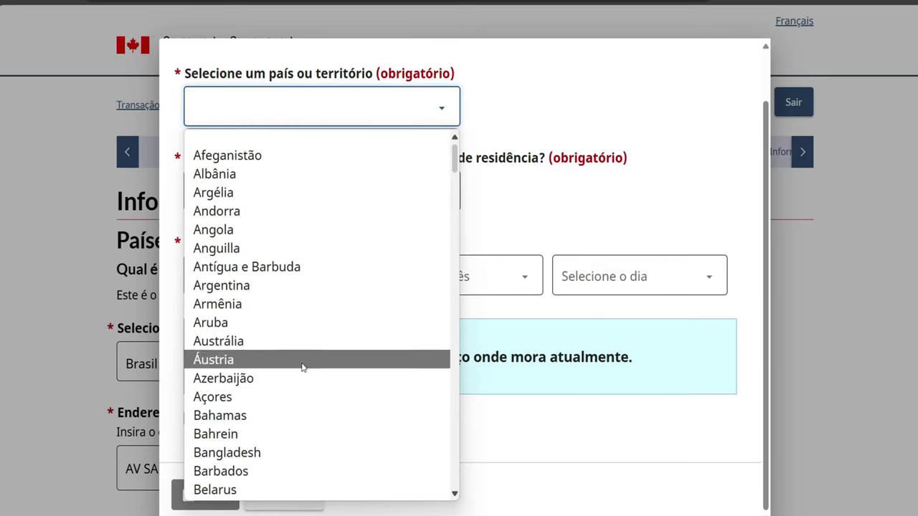
scroll(255, 436, "down", 2)
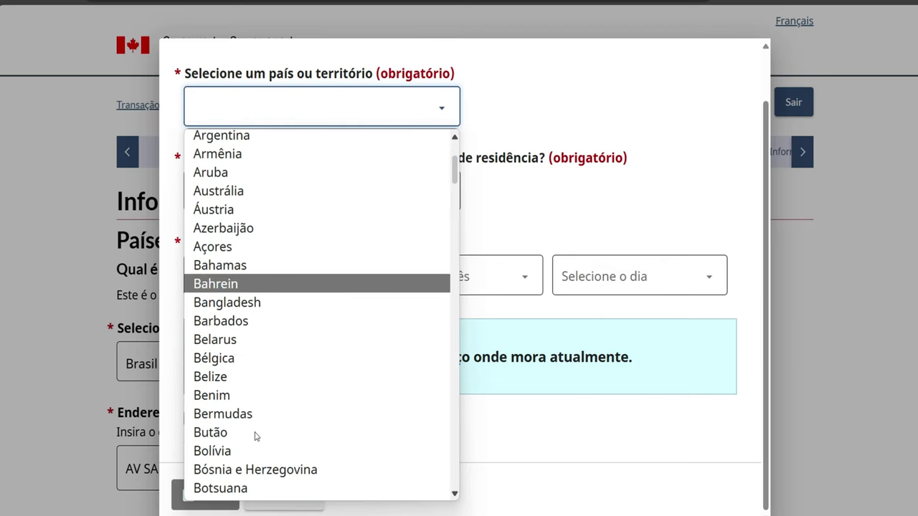
scroll(255, 436, "down", 1)
left_click(253, 453)
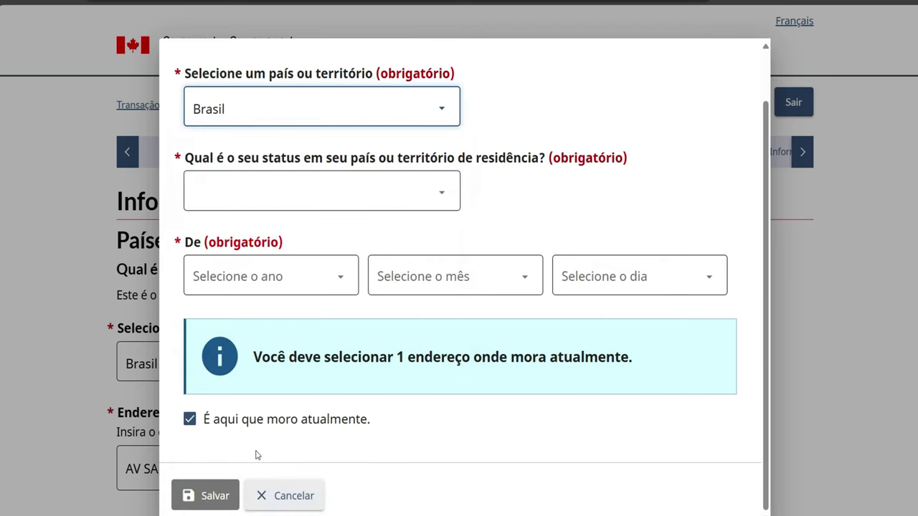
left_click(420, 194)
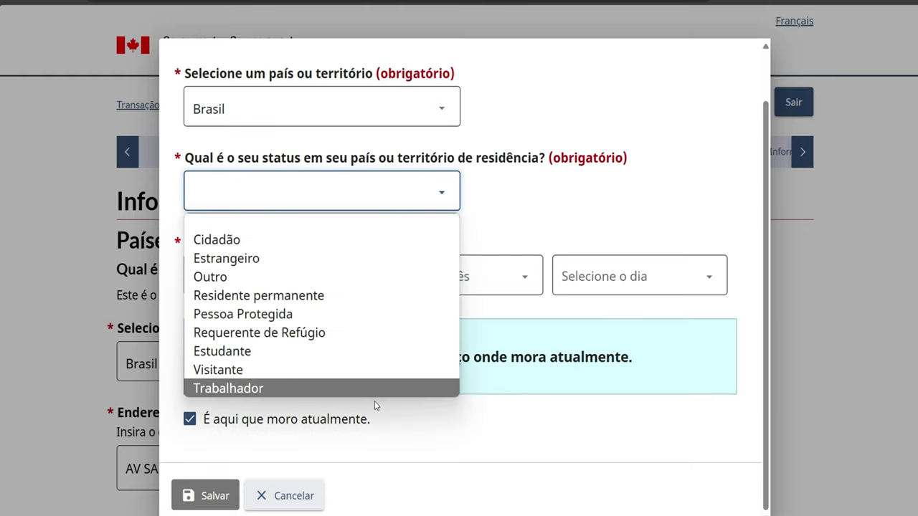
left_click(304, 244)
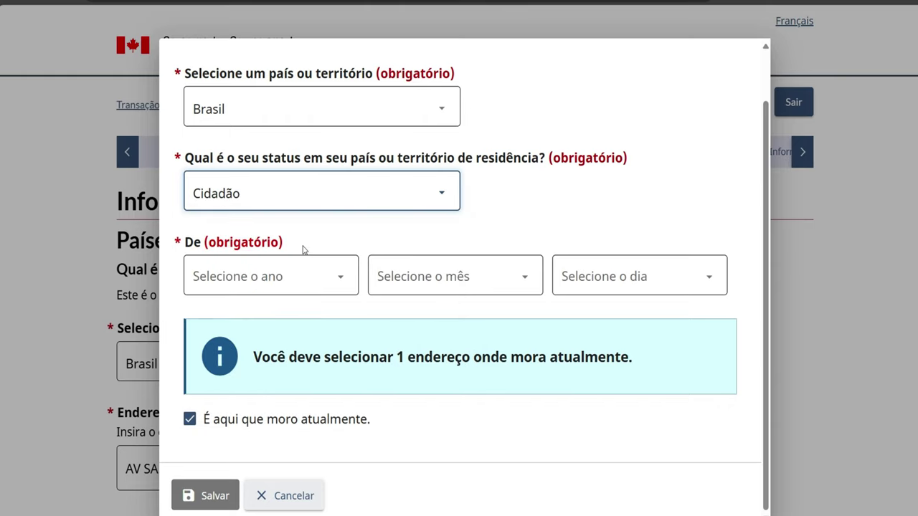
left_click(443, 192)
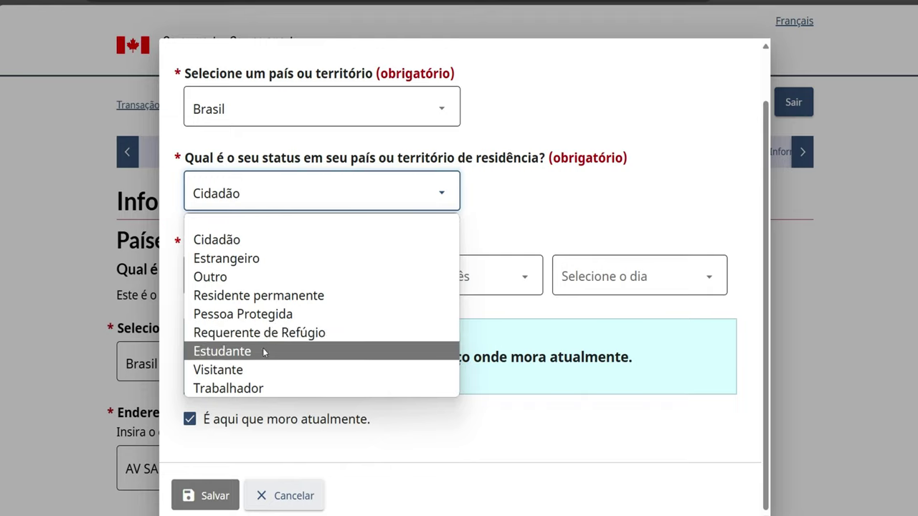
left_click(251, 246)
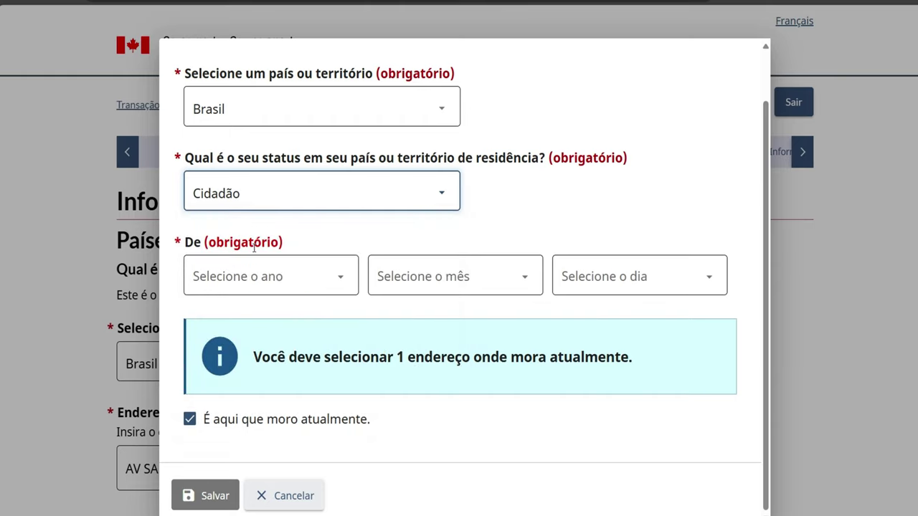
Give the residence a start date of 1973 Janeiro 16, save the entry, then save and continue
left_click(320, 280)
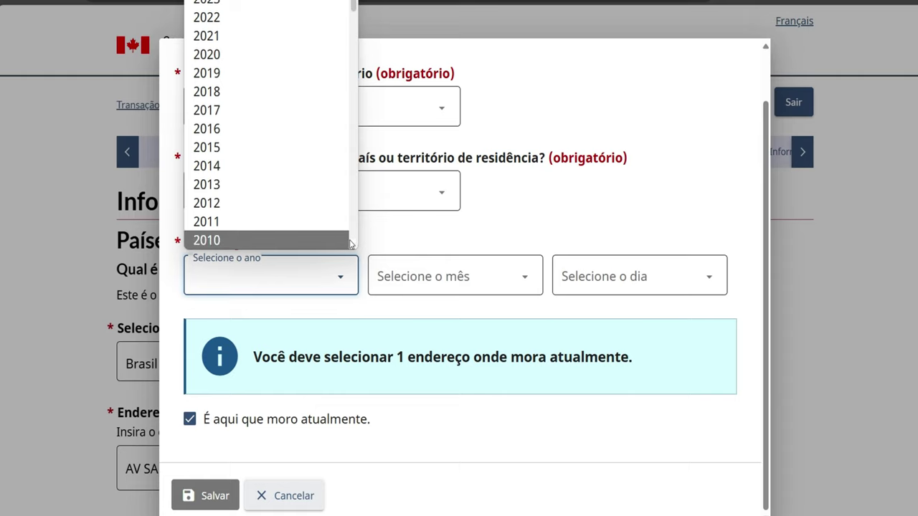
scroll(351, 244, "down", 10)
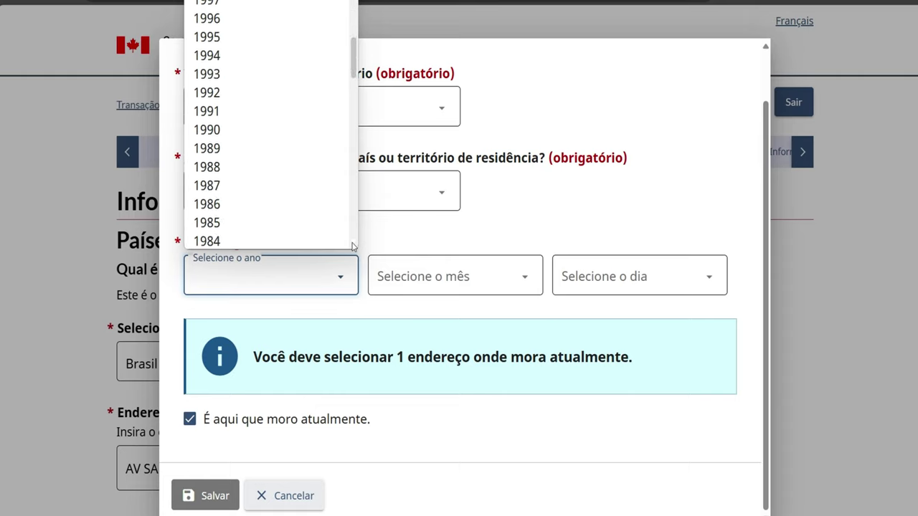
scroll(351, 244, "down", 1)
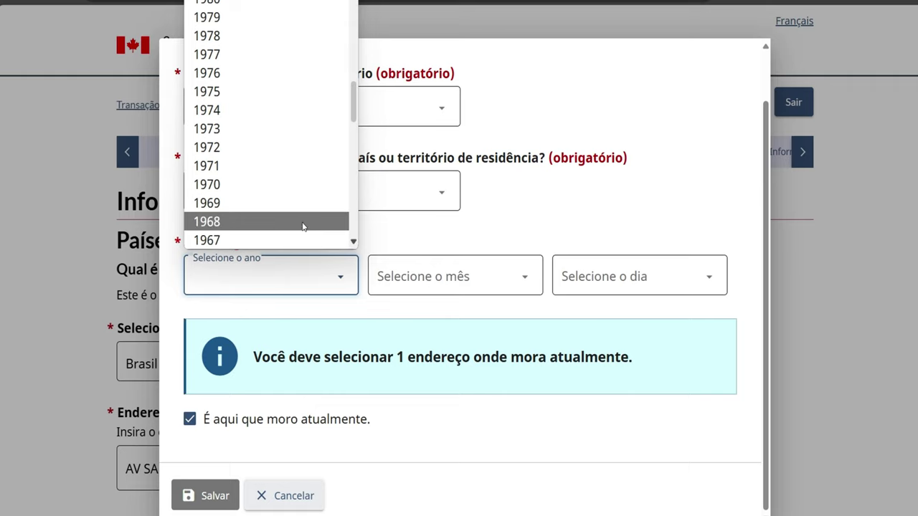
left_click(268, 128)
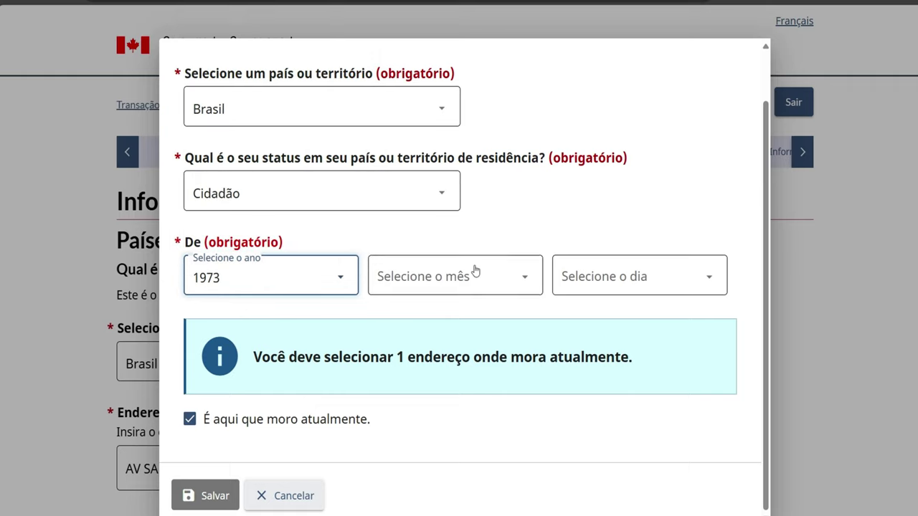
left_click(475, 271)
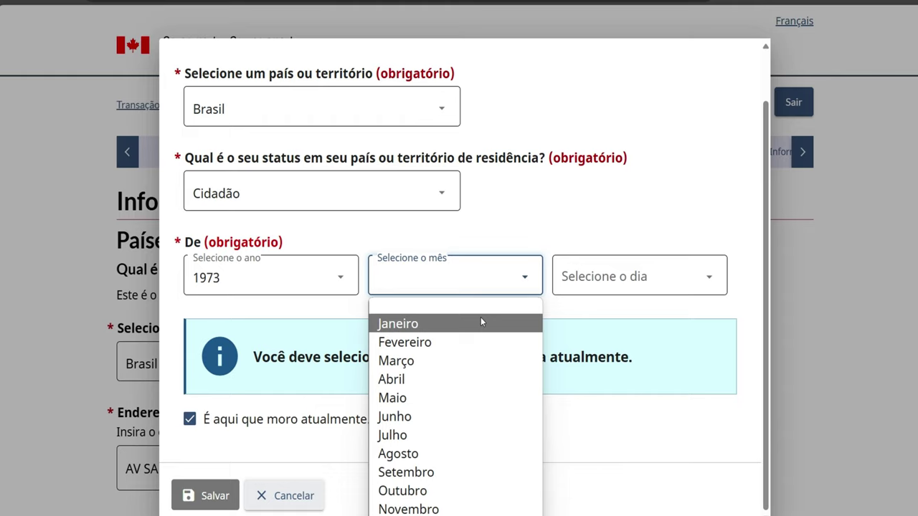
left_click(481, 321)
left_click(611, 276)
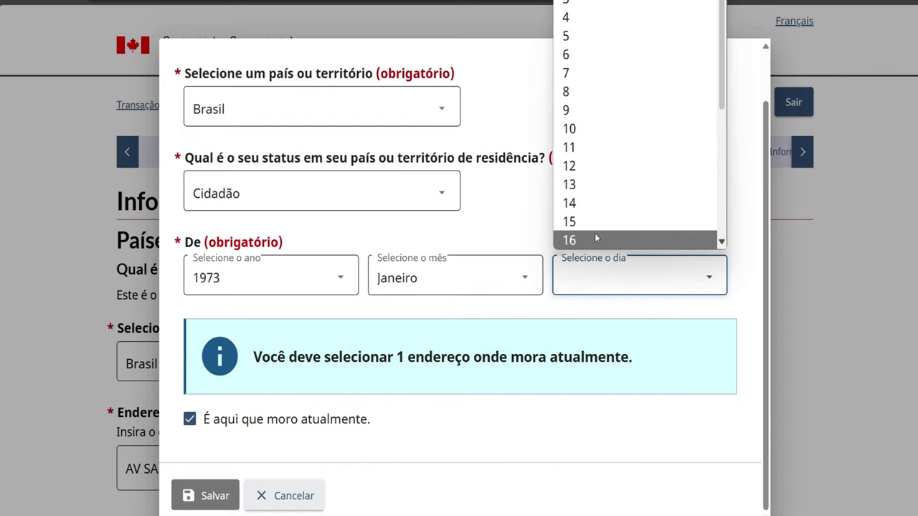
left_click(595, 239)
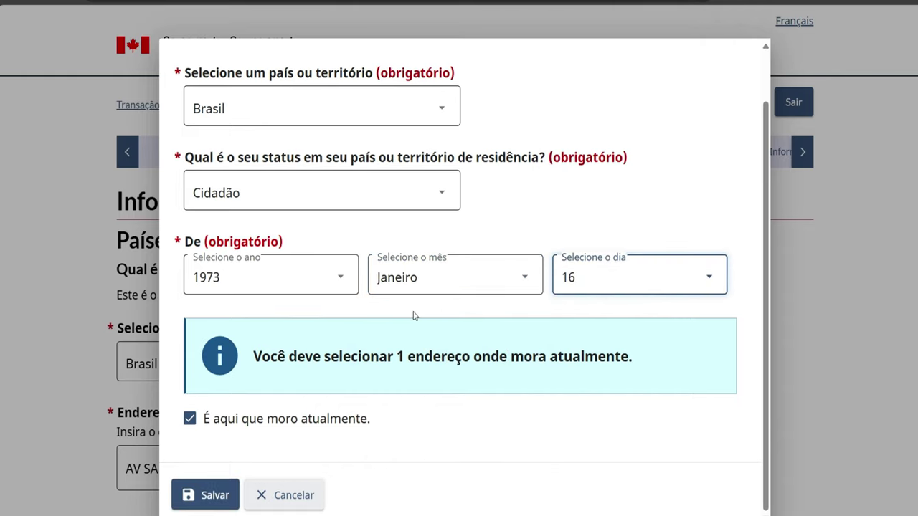
left_click(203, 495)
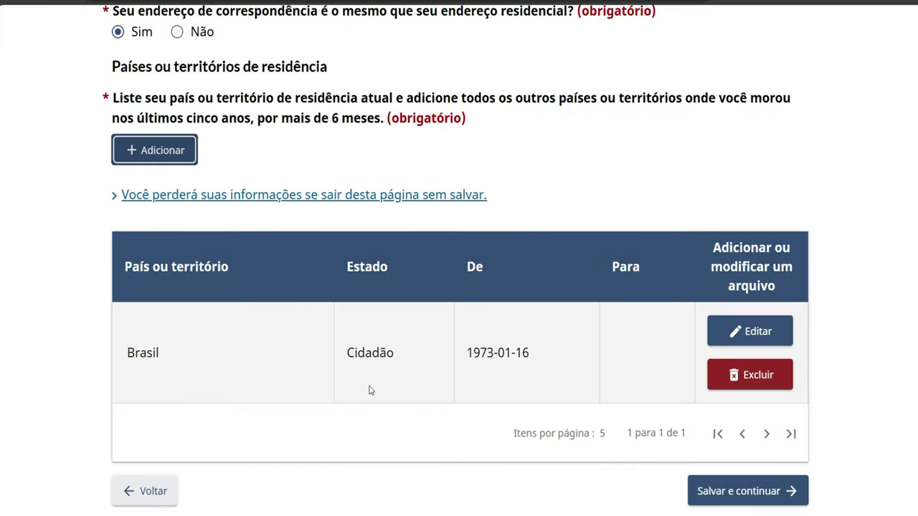
left_click(721, 495)
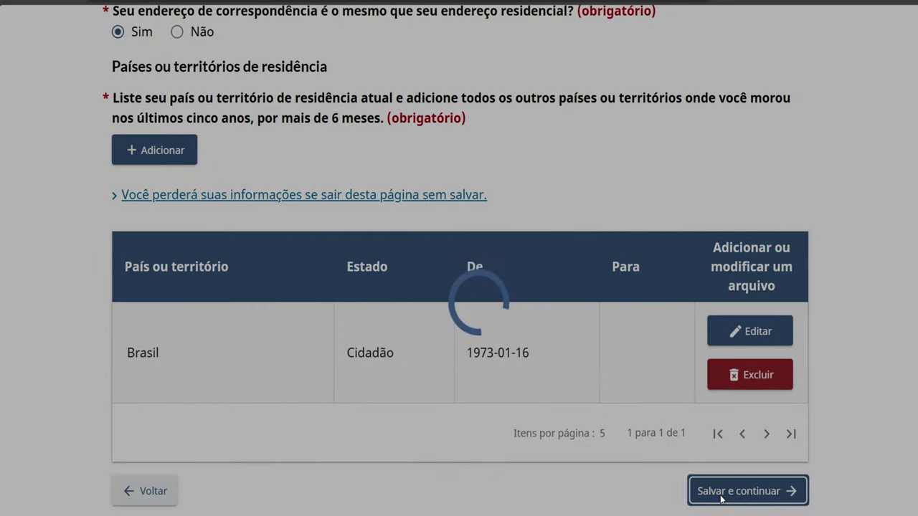
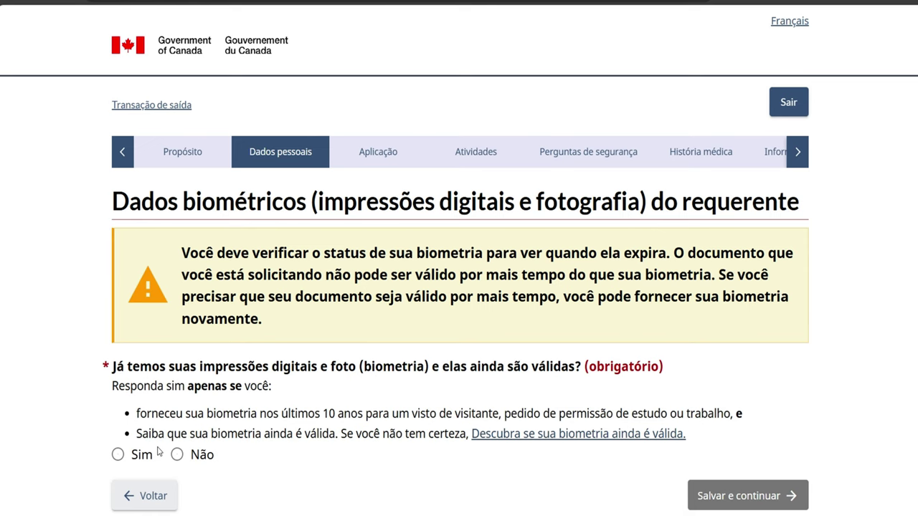
Answer Não to already having valid biometrics and save the answer
left_click(177, 455)
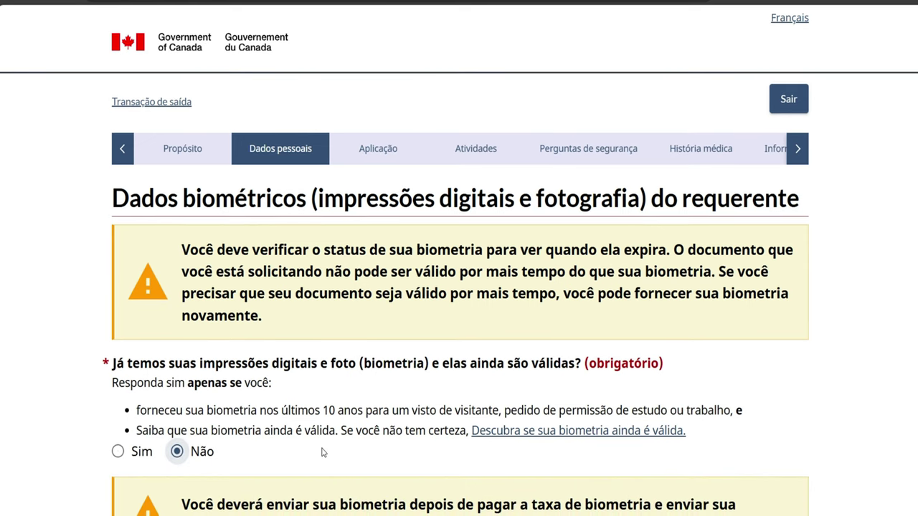
scroll(322, 452, "down", 3)
left_click(746, 361)
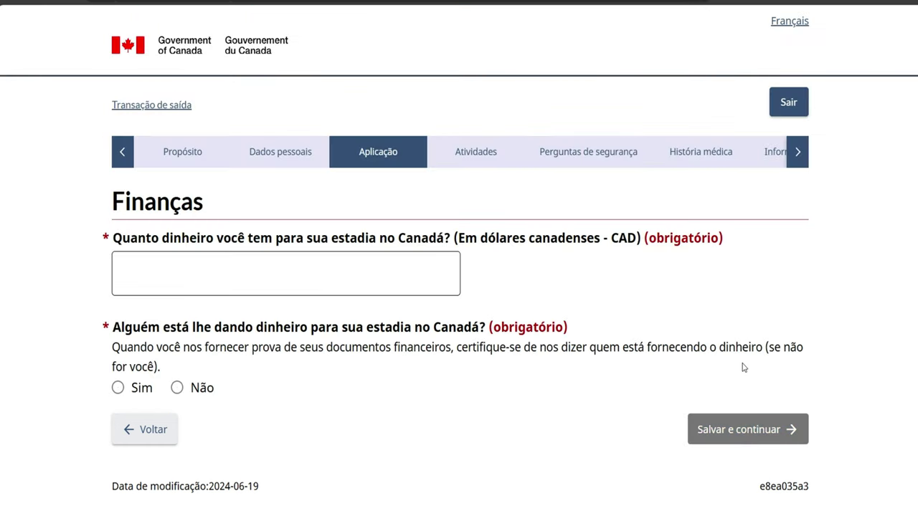
Enter 10000 as money available for the stay, answer Não to outside funding, and save
left_click(256, 271)
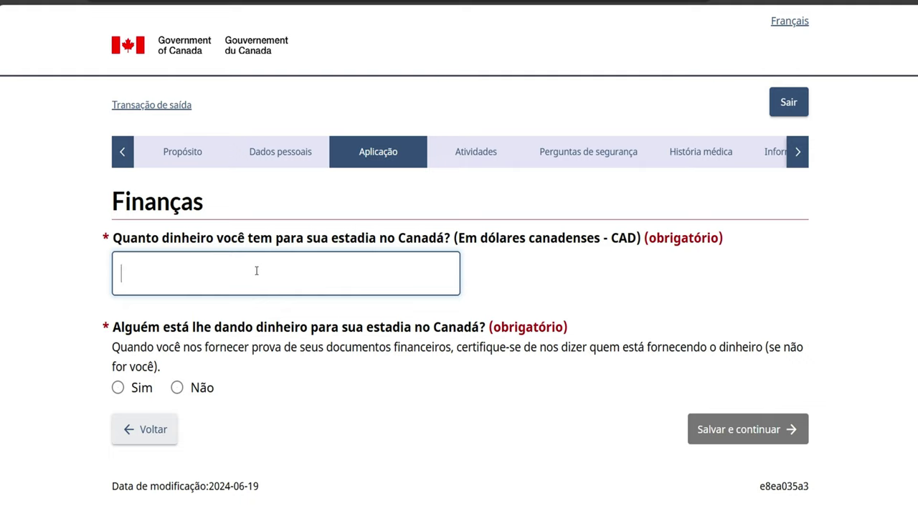
type("10000")
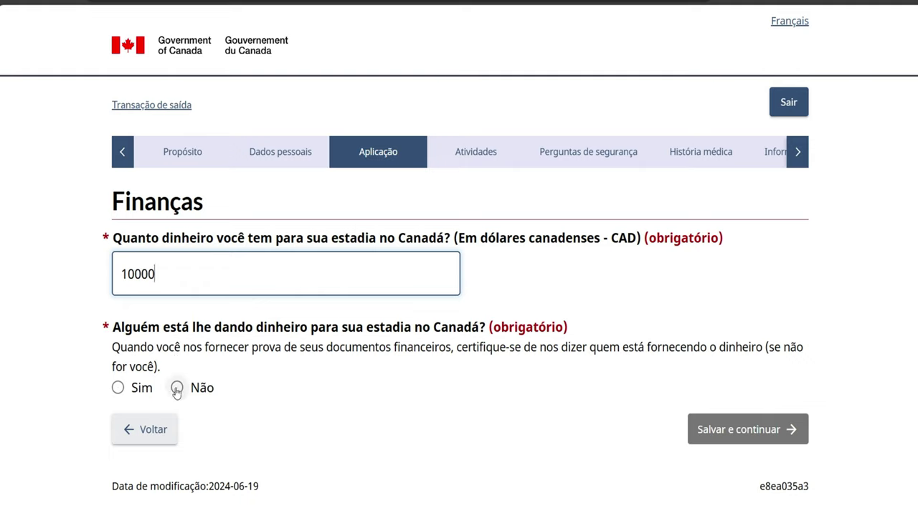
left_click(177, 388)
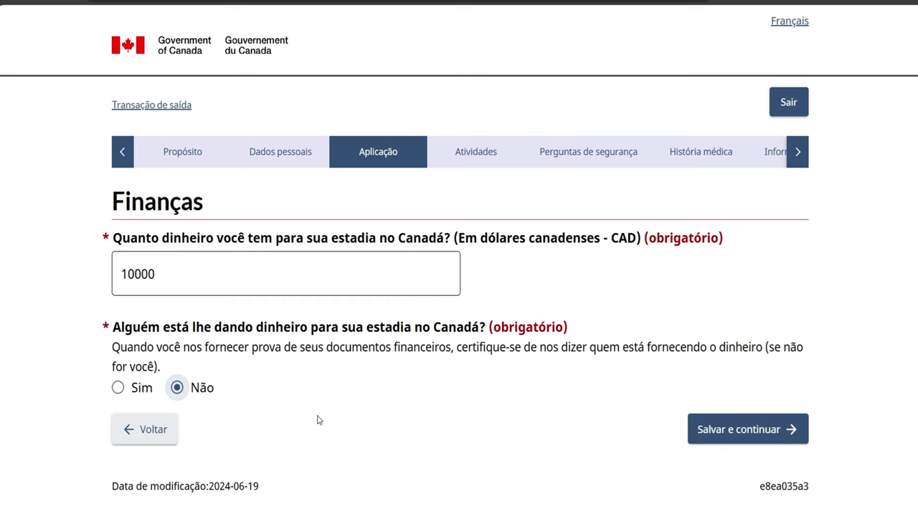
left_click(697, 433)
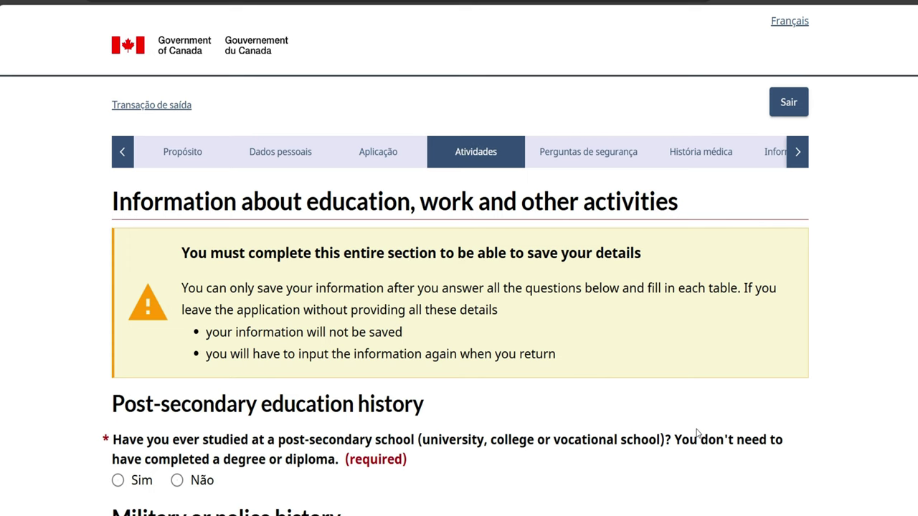
Answer Sim to post-secondary studies and start a new education entry
scroll(518, 377, "down", 2)
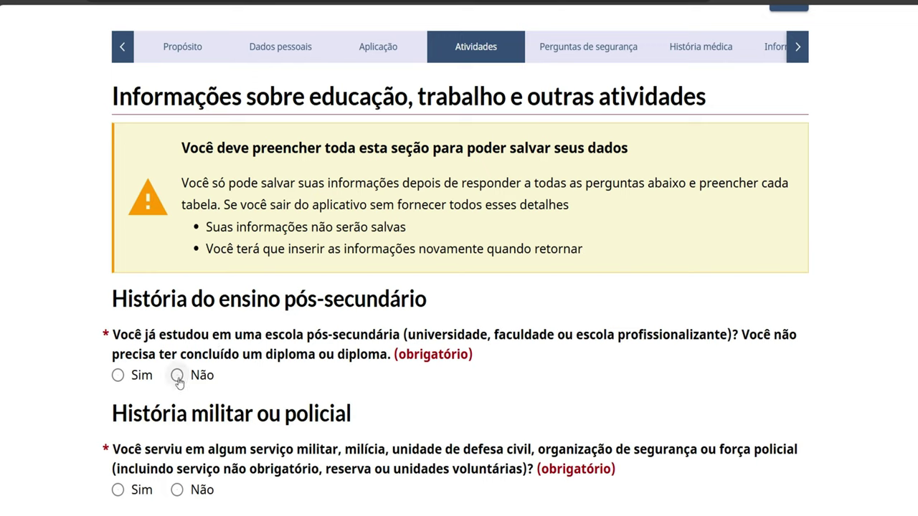
left_click(118, 378)
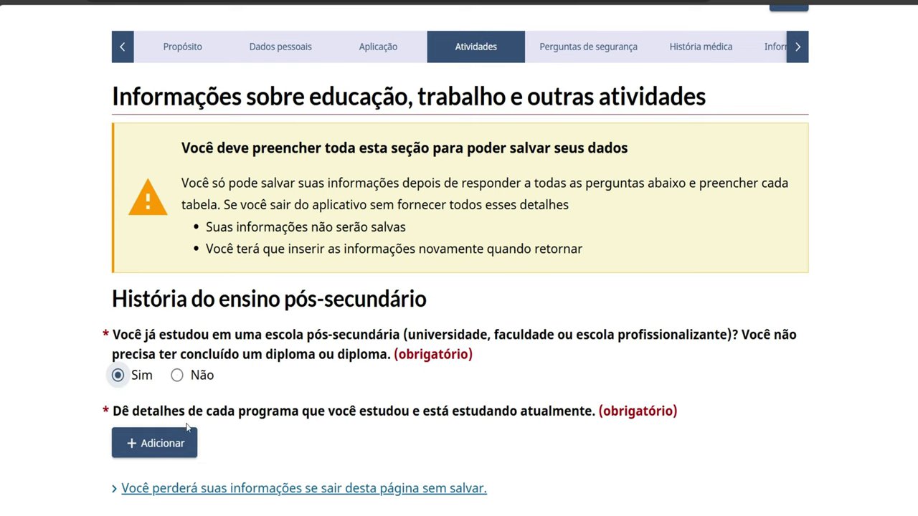
left_click(185, 446)
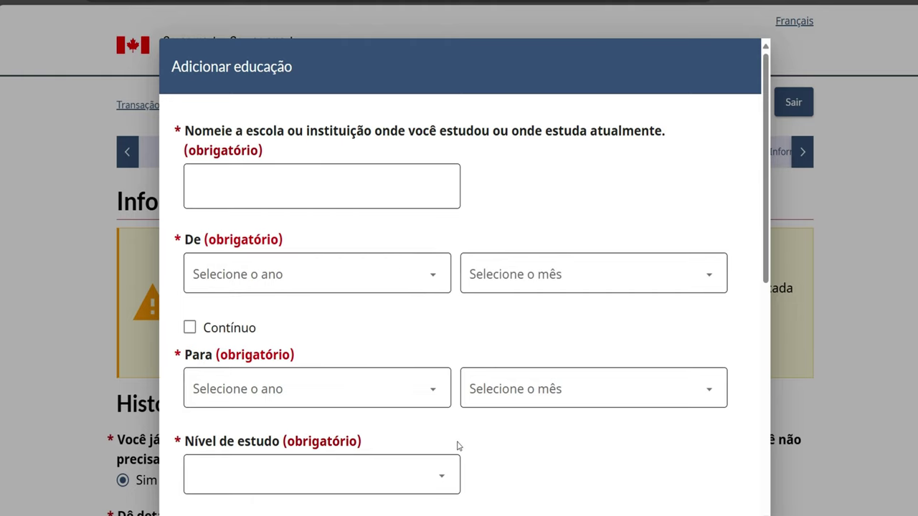
Browse the Nível de estudo and Campo de estudo lists without choosing, then scroll the form
scroll(458, 446, "down", 2)
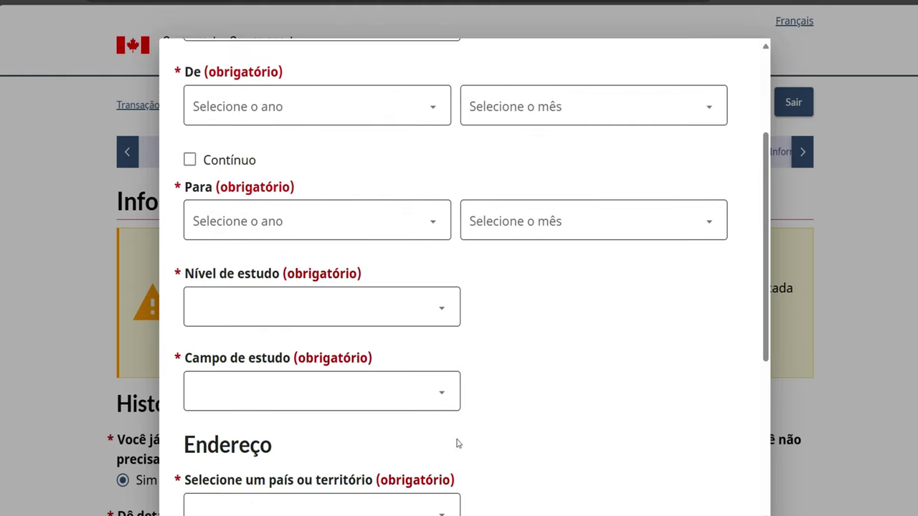
left_click(446, 306)
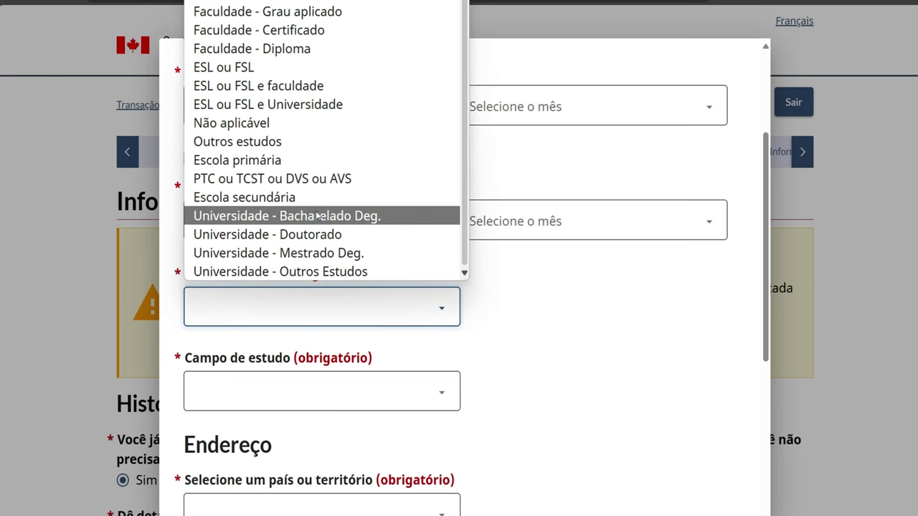
left_click(552, 312)
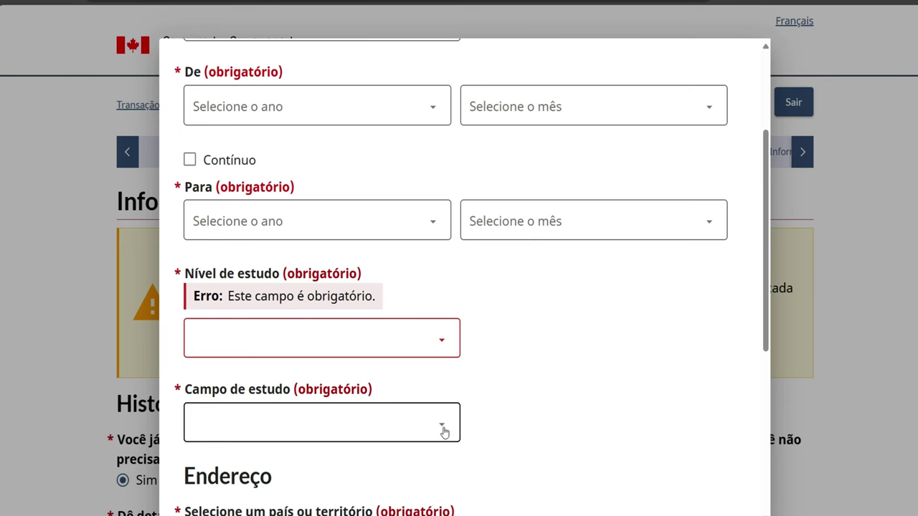
left_click(443, 428)
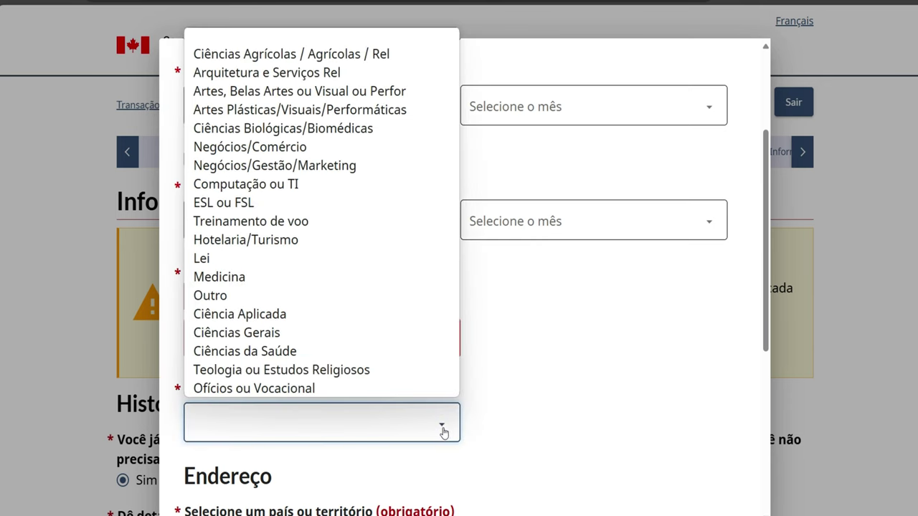
left_click(507, 430)
scroll(484, 362, "down", 2)
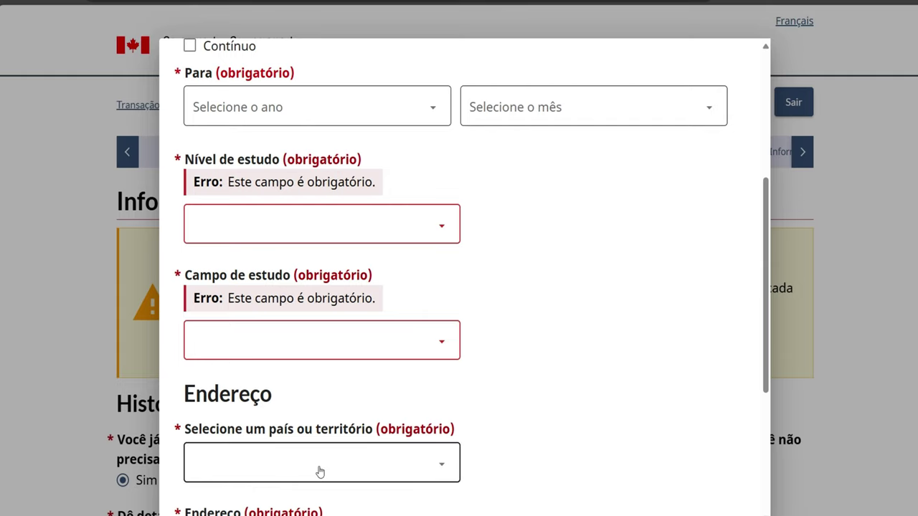
scroll(421, 474, "down", 2)
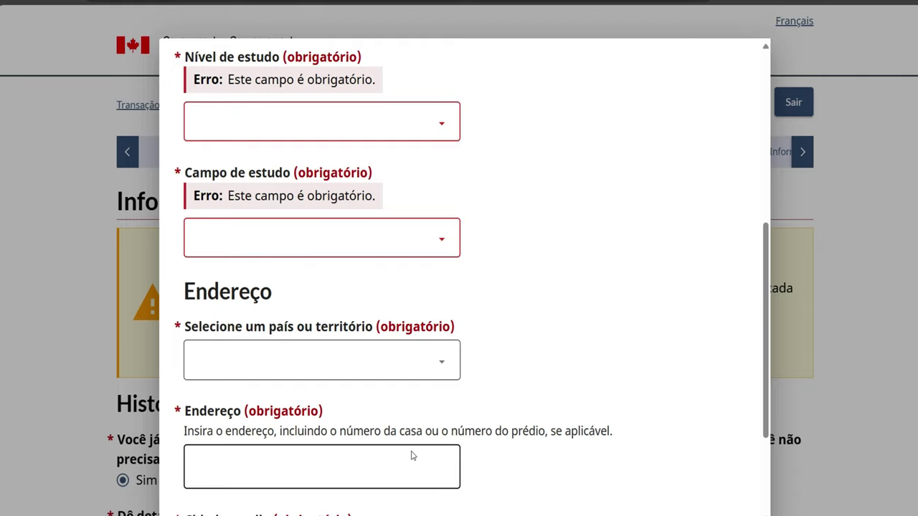
scroll(410, 455, "down", 1)
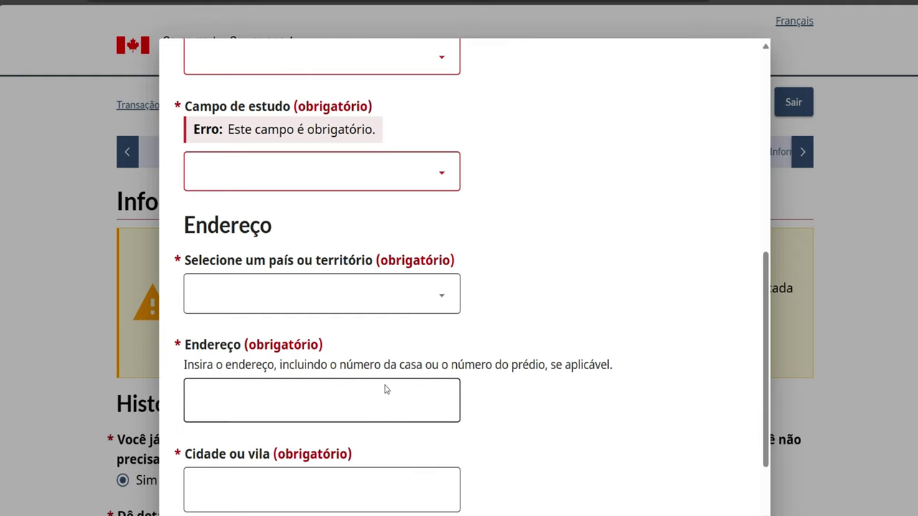
scroll(522, 247, "up", 1)
scroll(522, 247, "up", 6)
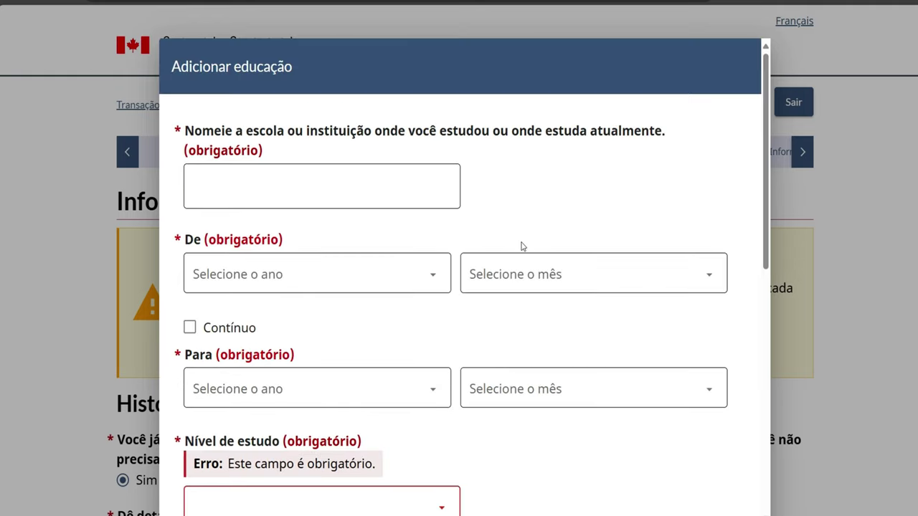
scroll(631, 344, "down", 6)
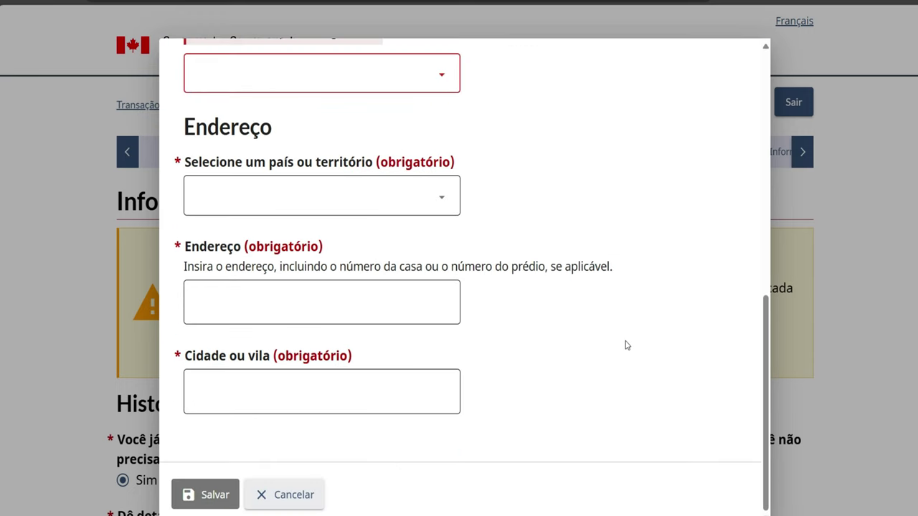
Discard the education entry and answer Não to military or police service
left_click(285, 493)
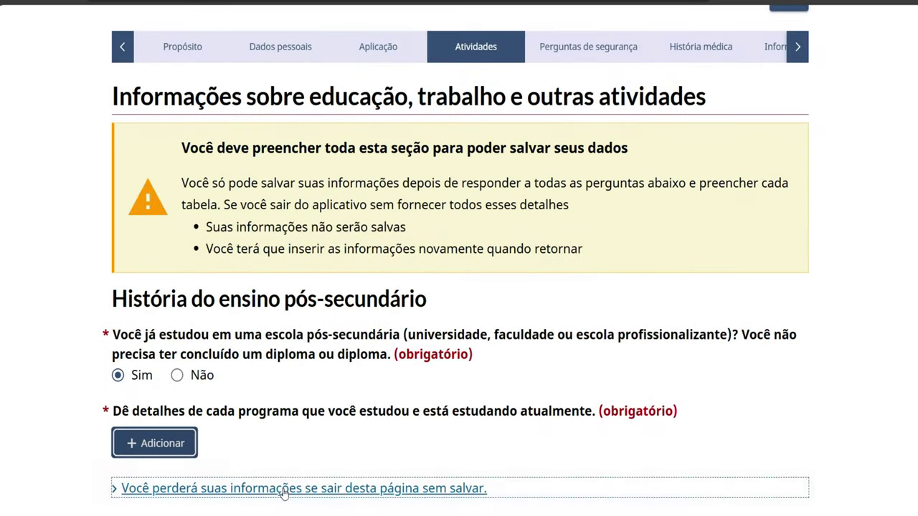
scroll(423, 457, "down", 1)
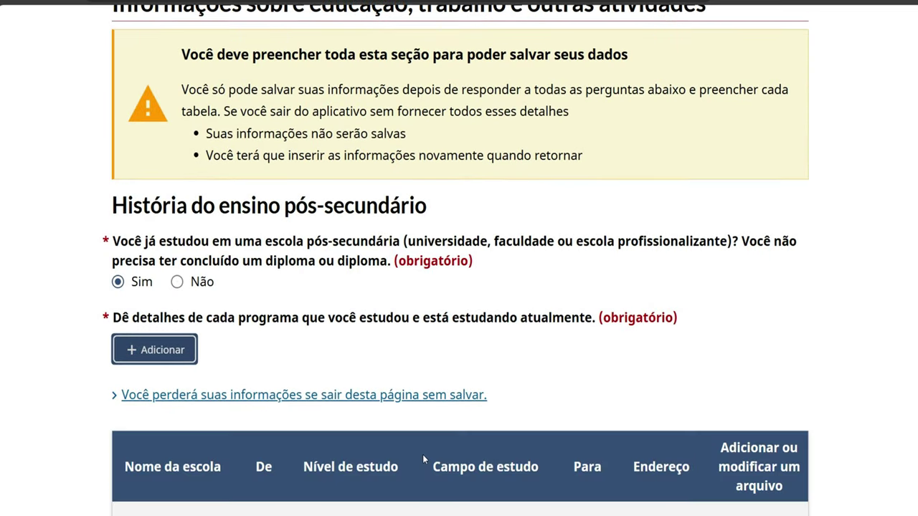
scroll(423, 456, "down", 3)
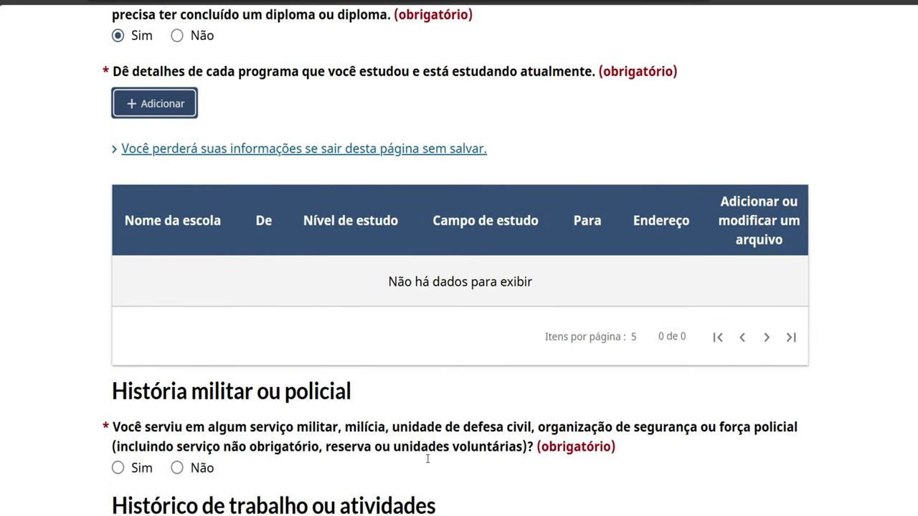
scroll(426, 458, "down", 2)
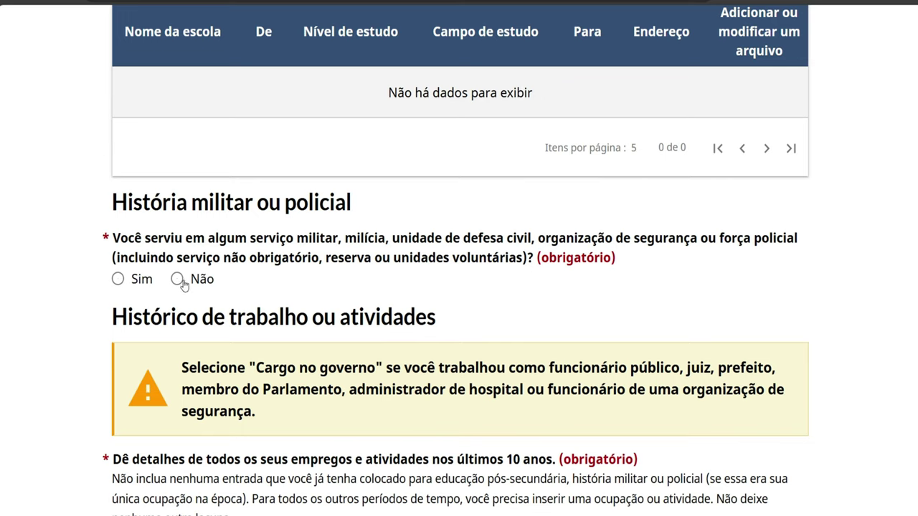
left_click(177, 279)
Start a new entry in the work history section
scroll(302, 306, "down", 1)
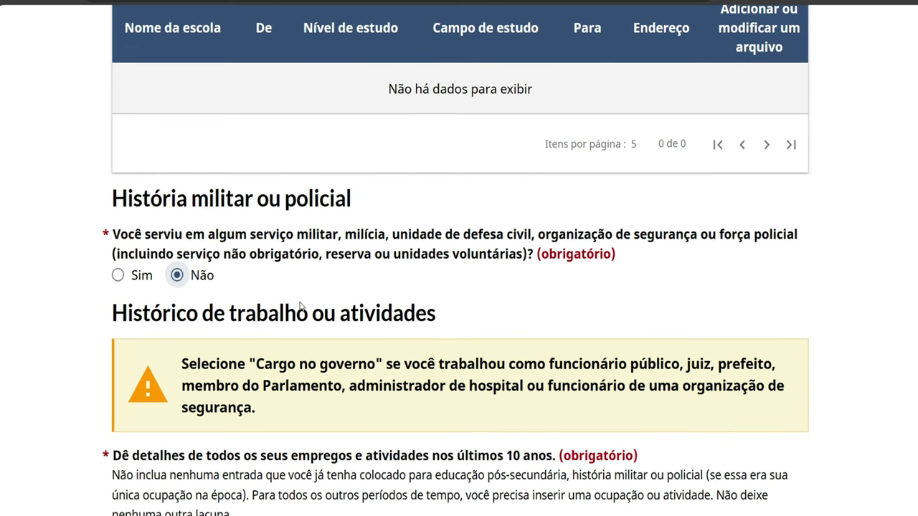
scroll(301, 306, "down", 5)
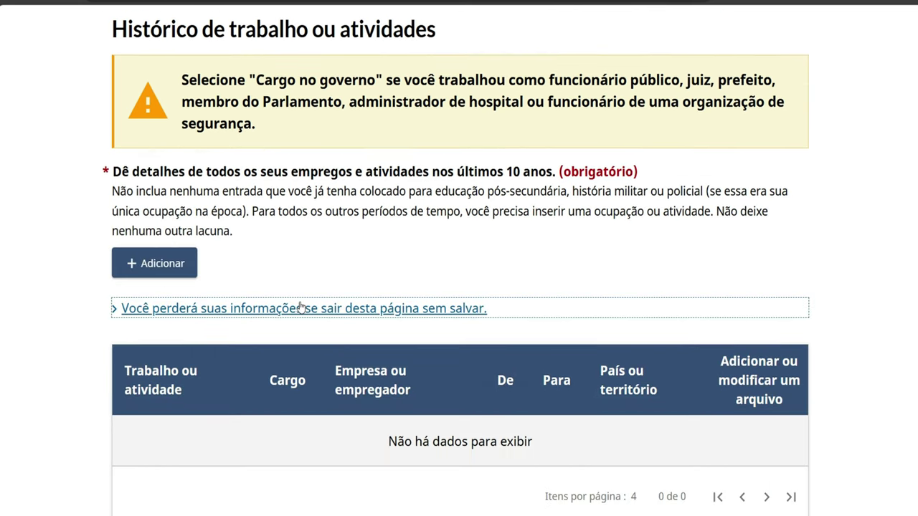
scroll(301, 306, "down", 1)
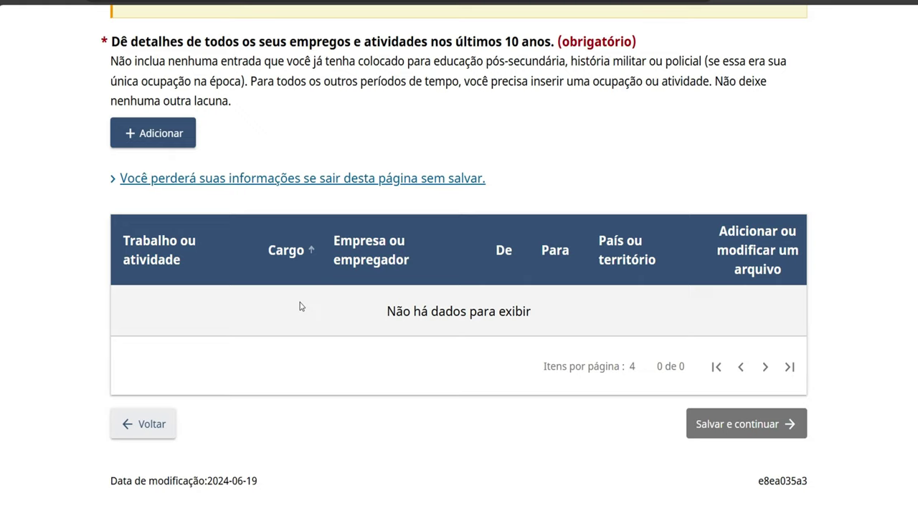
scroll(301, 306, "up", 2)
left_click(171, 267)
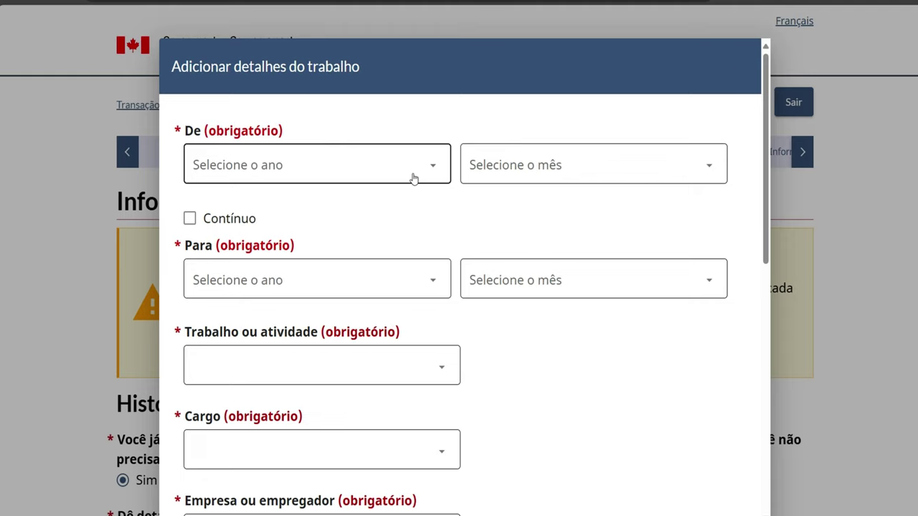
Set the job period from Janeiro 2024 to Janeiro 2024, correcting the end year from 2022
left_click(414, 166)
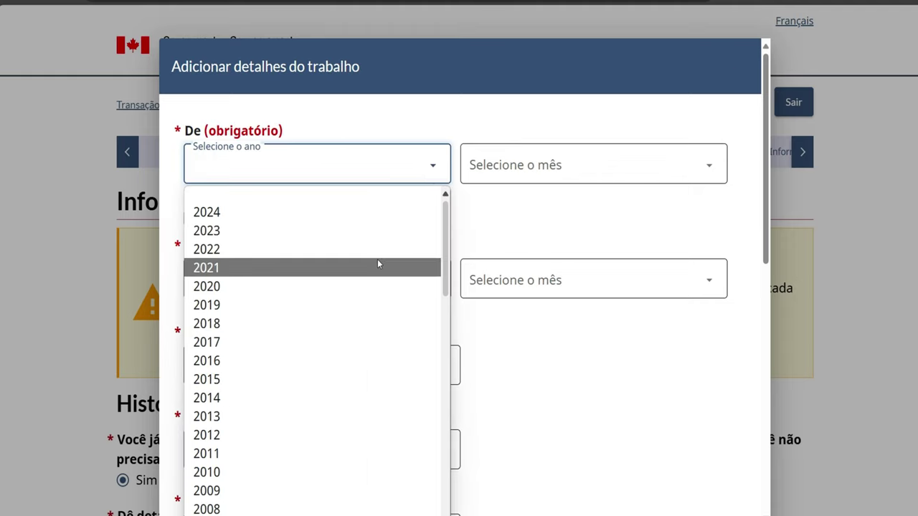
left_click(376, 210)
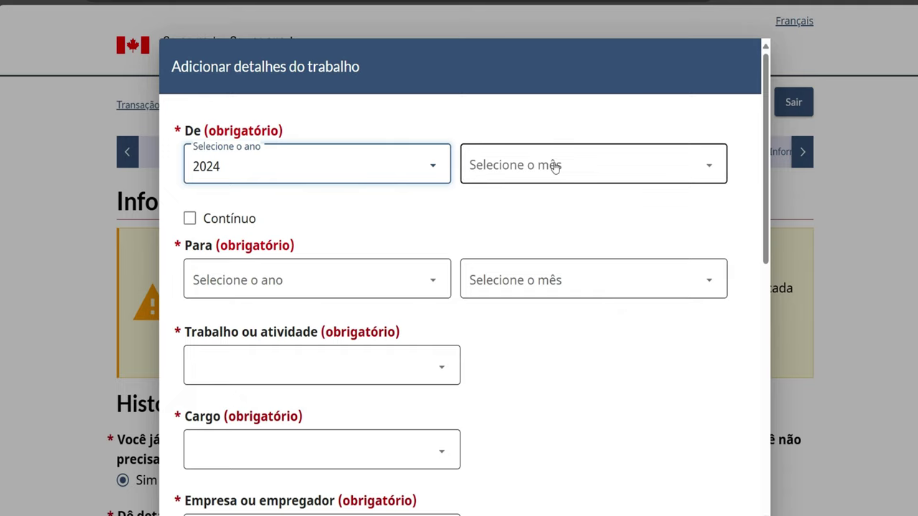
left_click(555, 167)
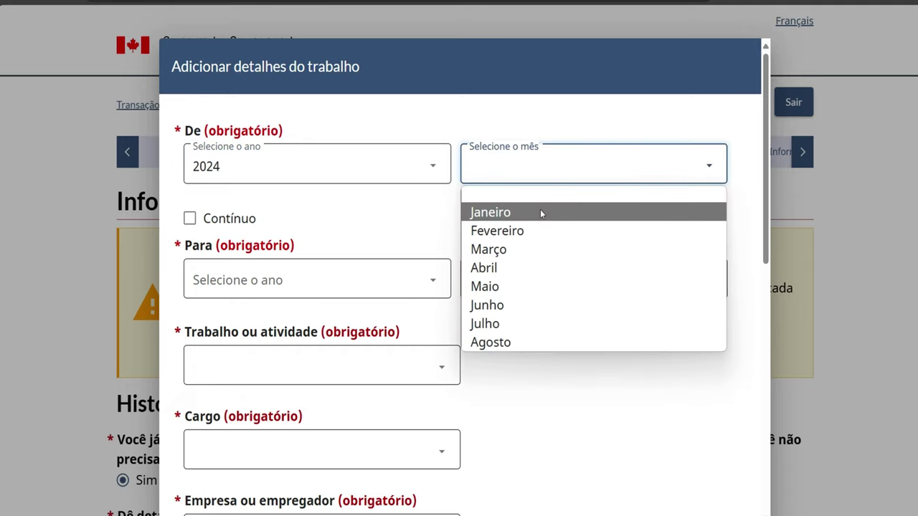
left_click(540, 213)
left_click(361, 285)
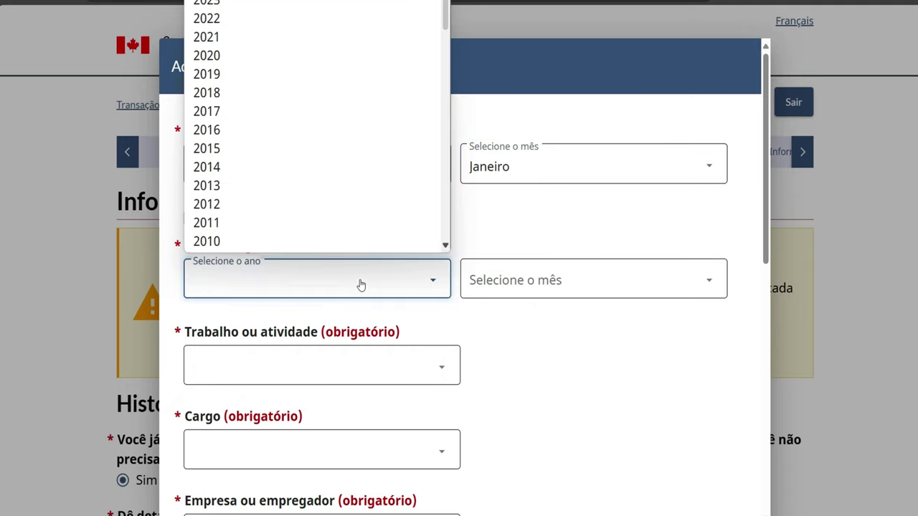
left_click(572, 349)
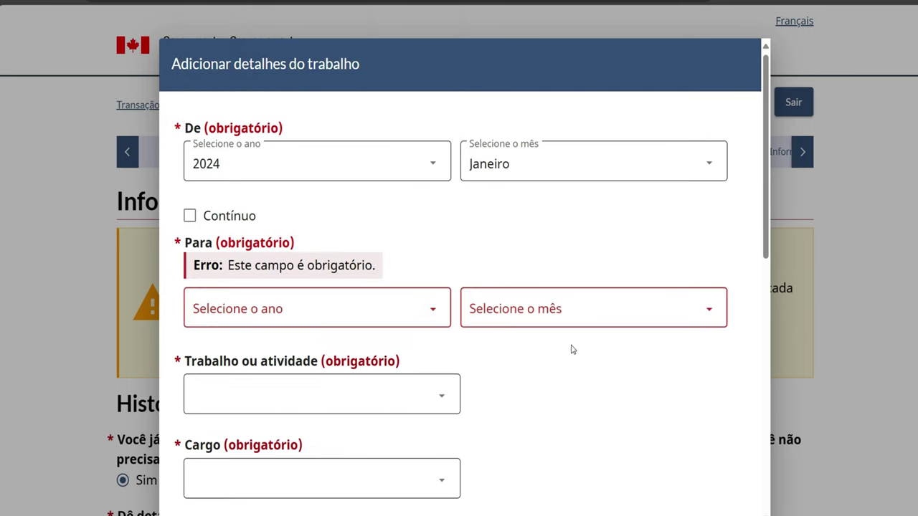
scroll(572, 349, "down", 5)
scroll(573, 349, "down", 3)
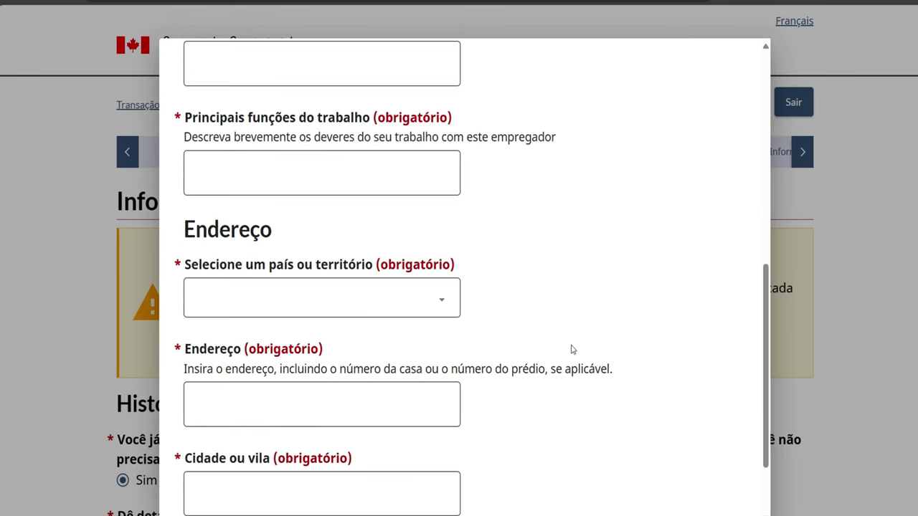
scroll(576, 371, "up", 8)
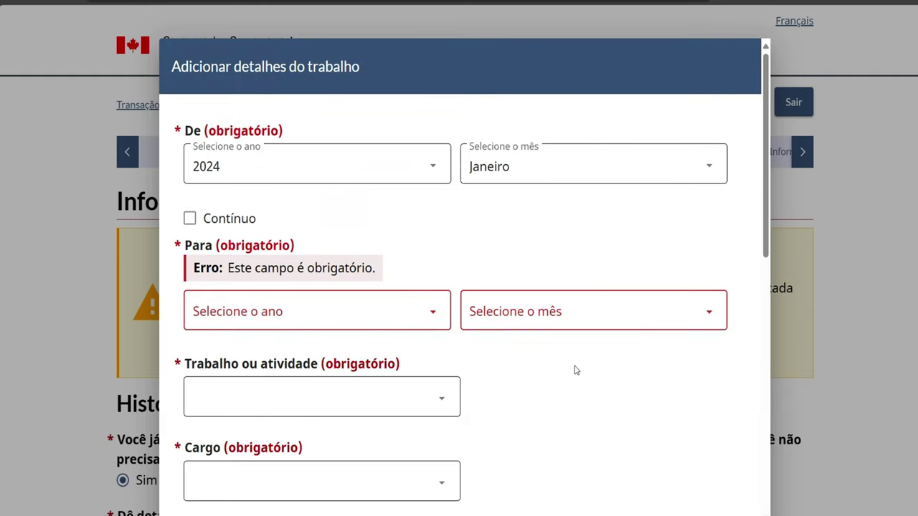
left_click(422, 312)
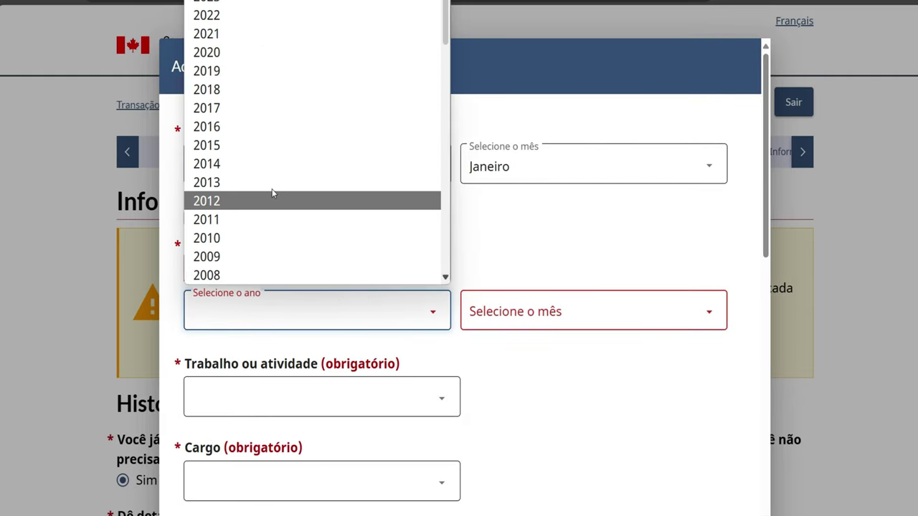
left_click(190, 17)
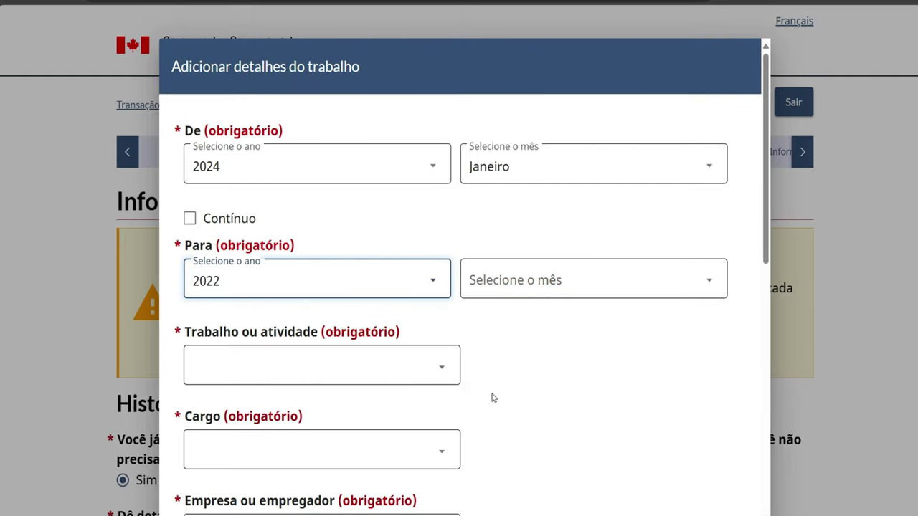
left_click(439, 286)
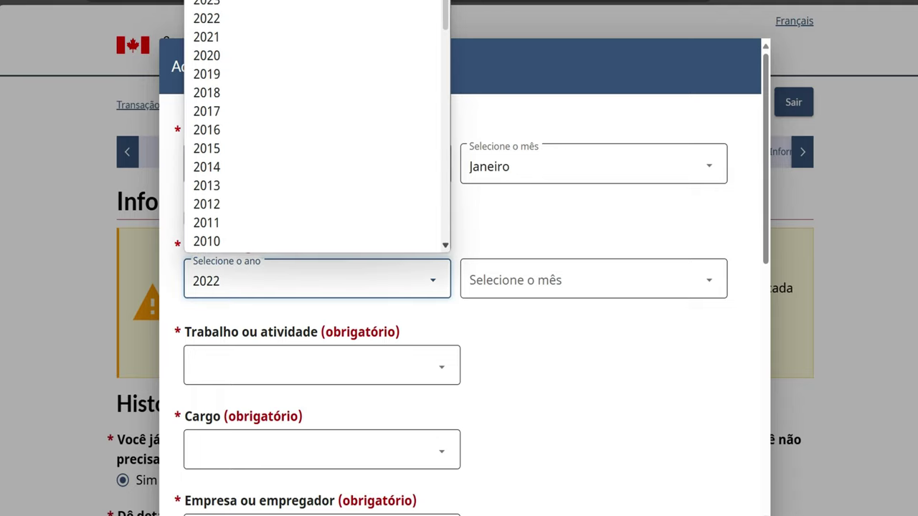
left_click(586, 269)
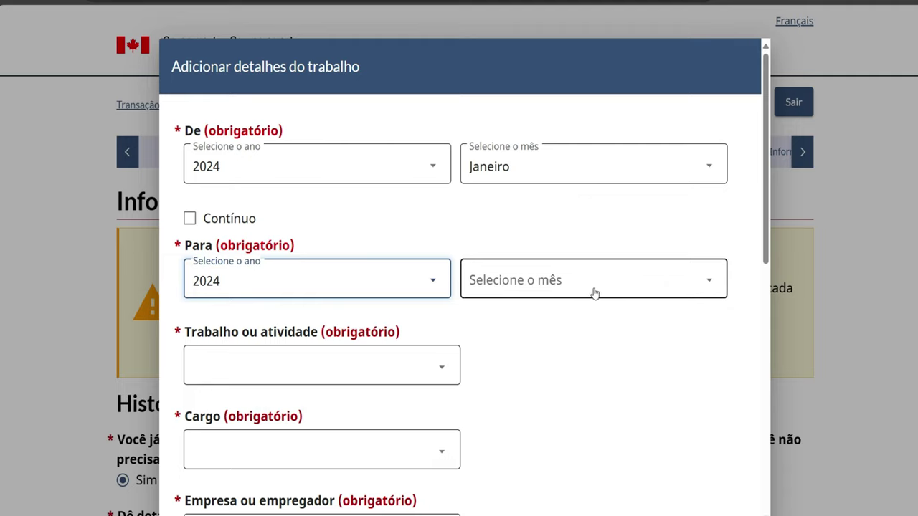
left_click(598, 297)
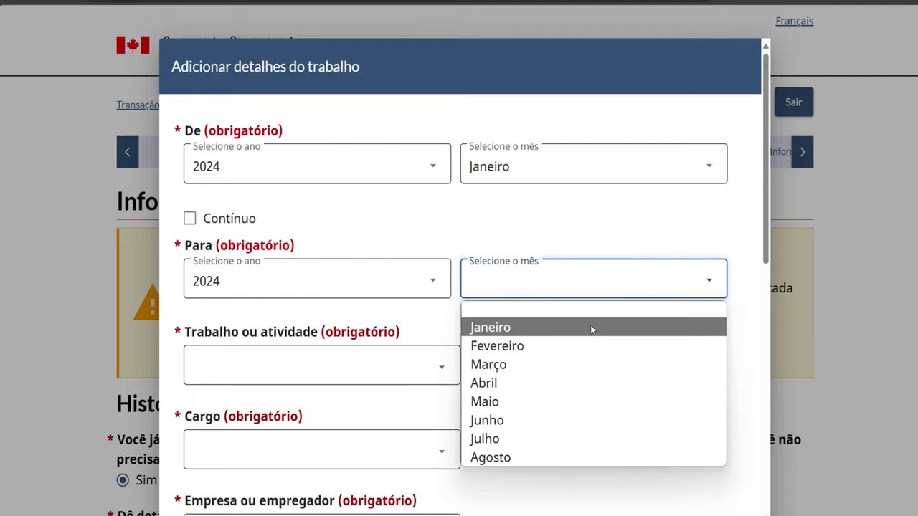
left_click(590, 327)
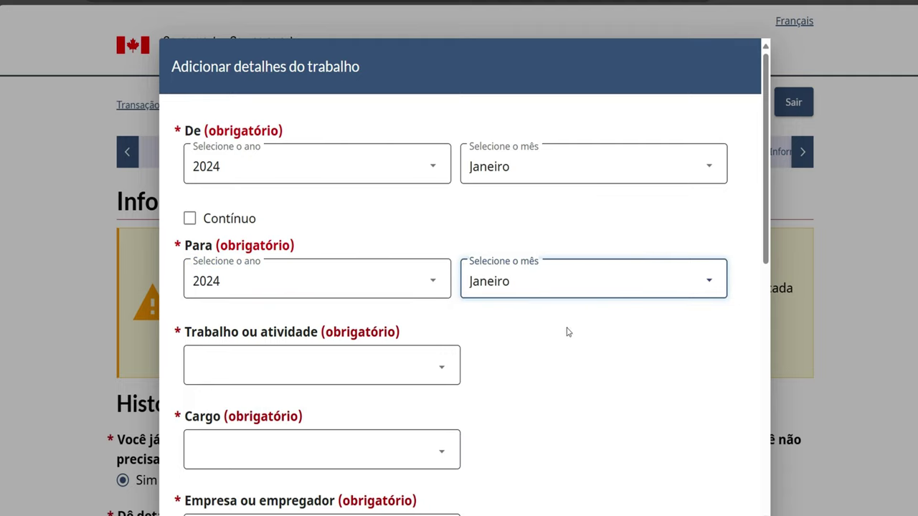
Choose the trade/transport occupation and the health-support job title Ocupações assistenciais em apoio aos serviços de saúde
left_click(414, 367)
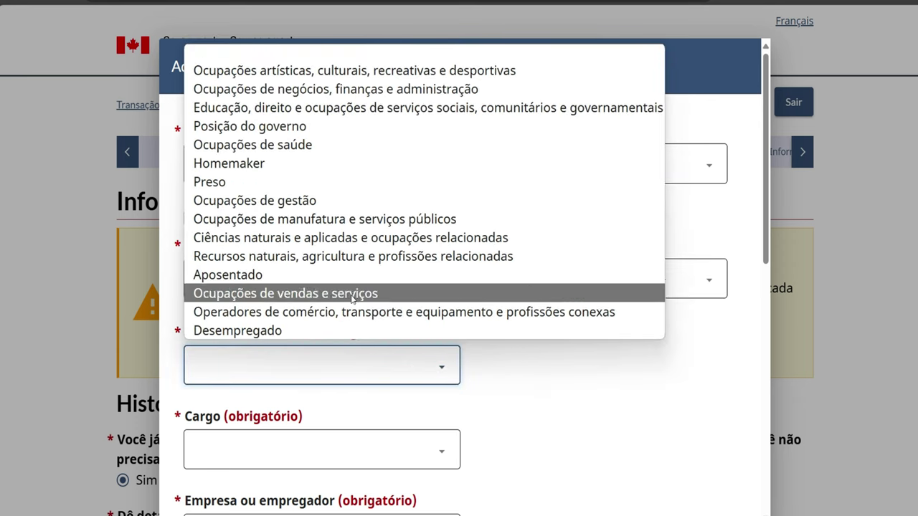
left_click(344, 322)
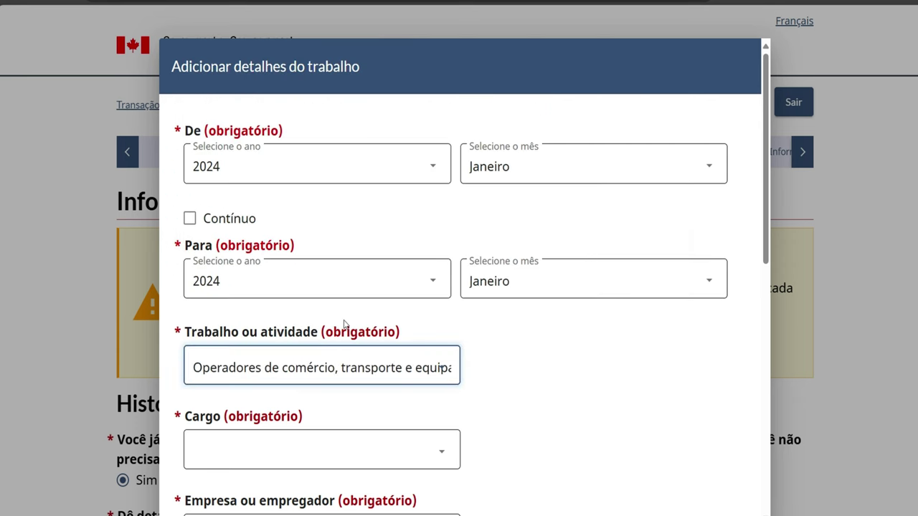
left_click(422, 455)
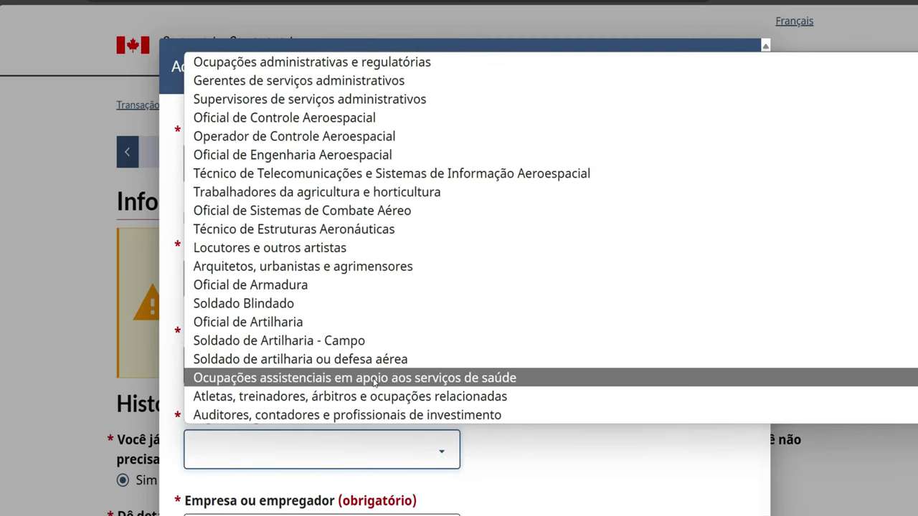
left_click(373, 378)
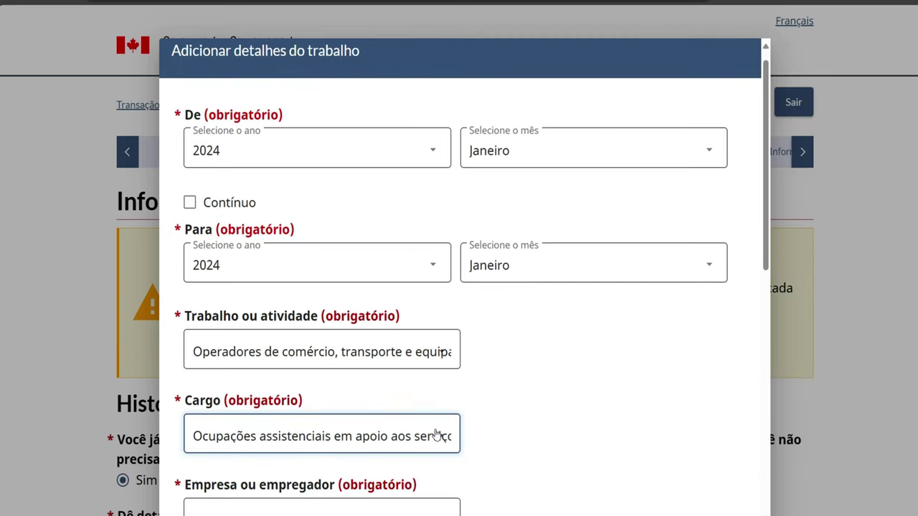
Enter ABC as the employer name and save the work entry
scroll(437, 434, "down", 2)
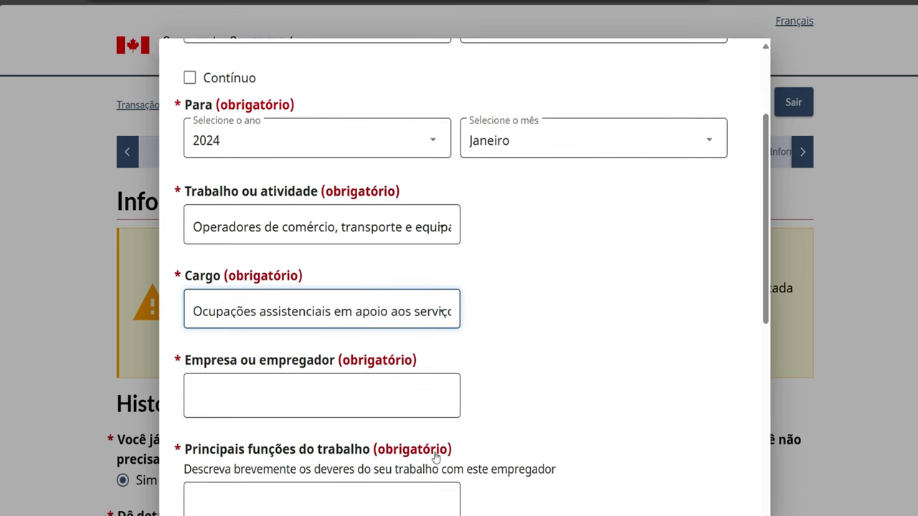
left_click(309, 411)
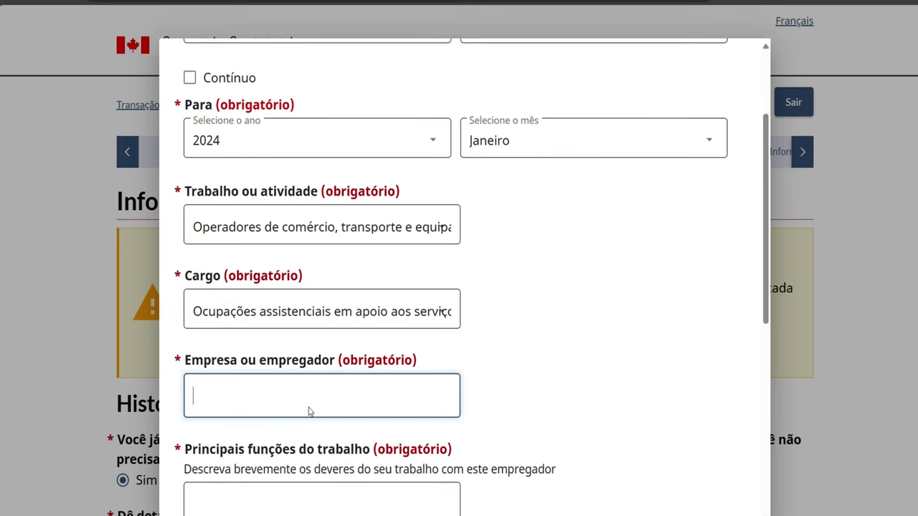
type("ABC")
scroll(372, 426, "down", 1)
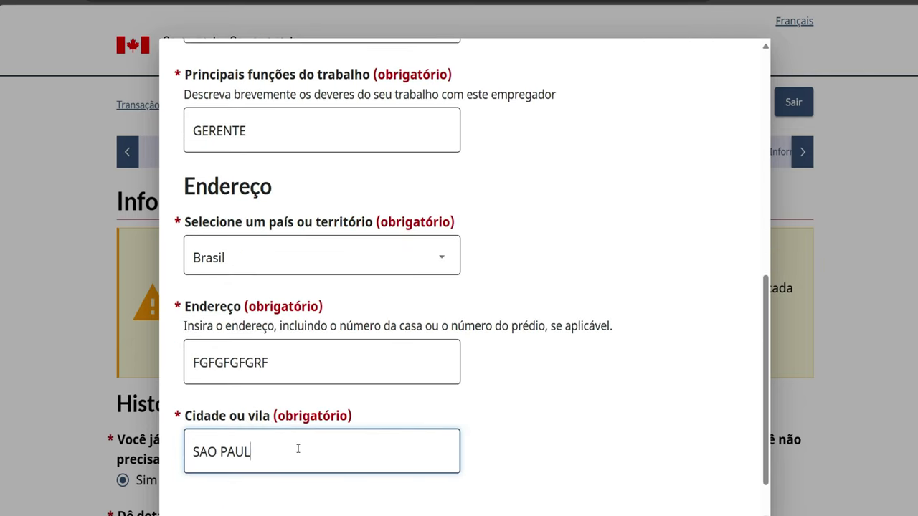
type("O PAULO")
scroll(346, 479, "down", 1)
left_click(201, 495)
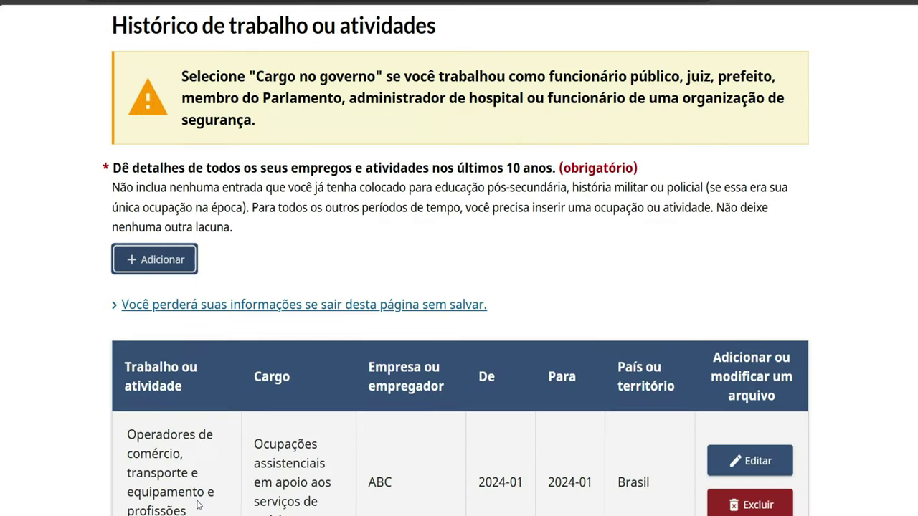
scroll(325, 514, "down", 2)
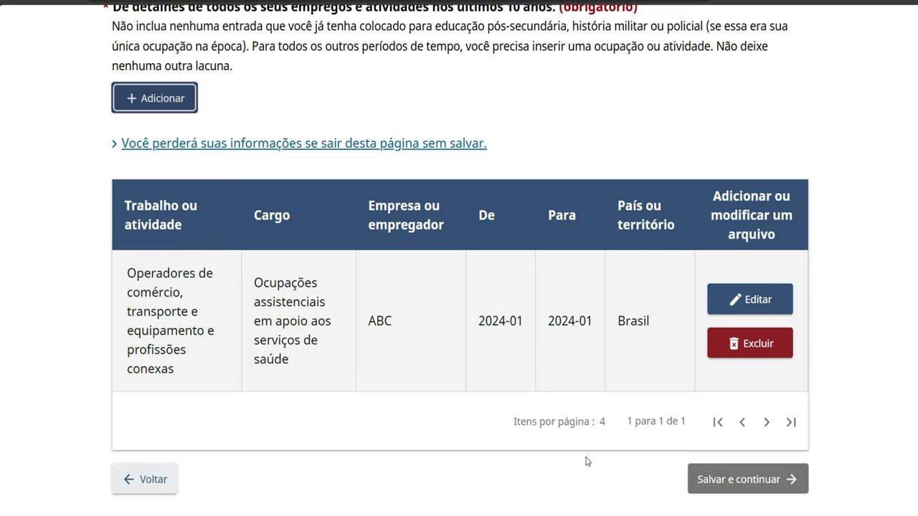
Enter the main job duties as creating videos for content on digital platforms
left_click(706, 479)
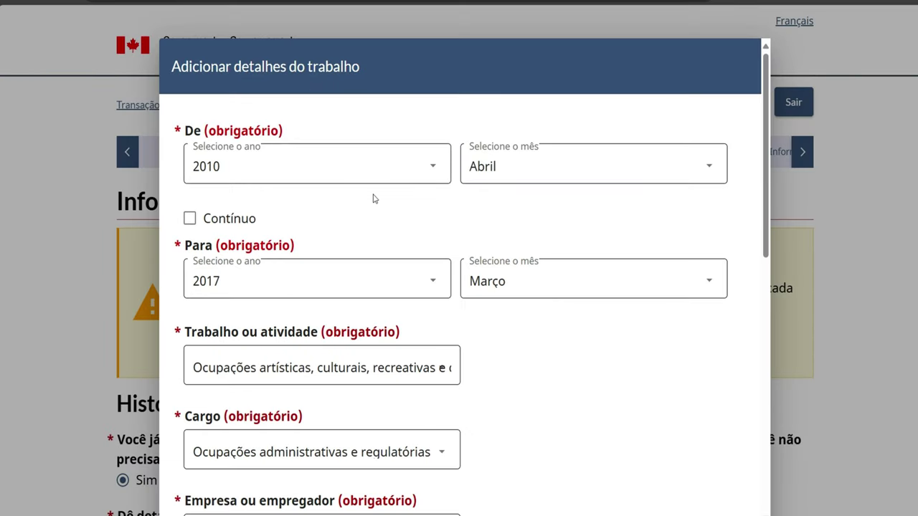
scroll(373, 199, "down", 1)
scroll(373, 199, "down", 6)
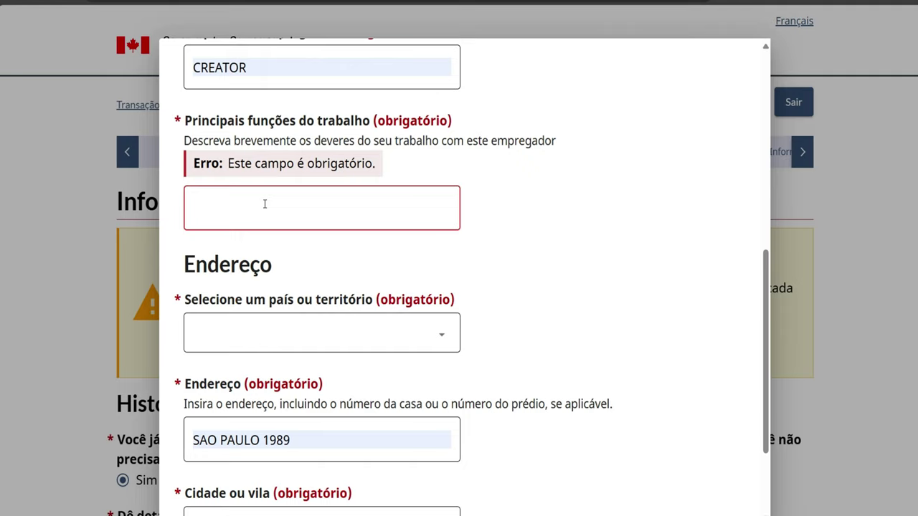
left_click(265, 204)
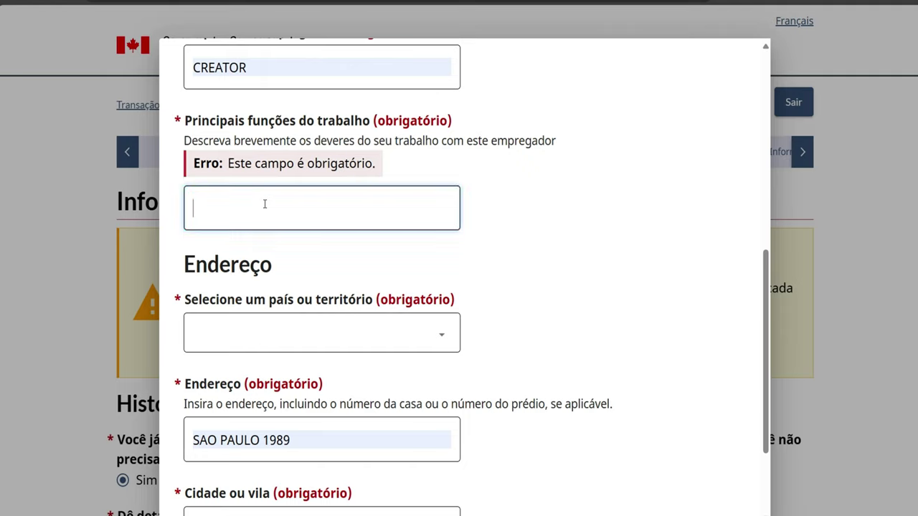
type("CRIAR VIDEO")
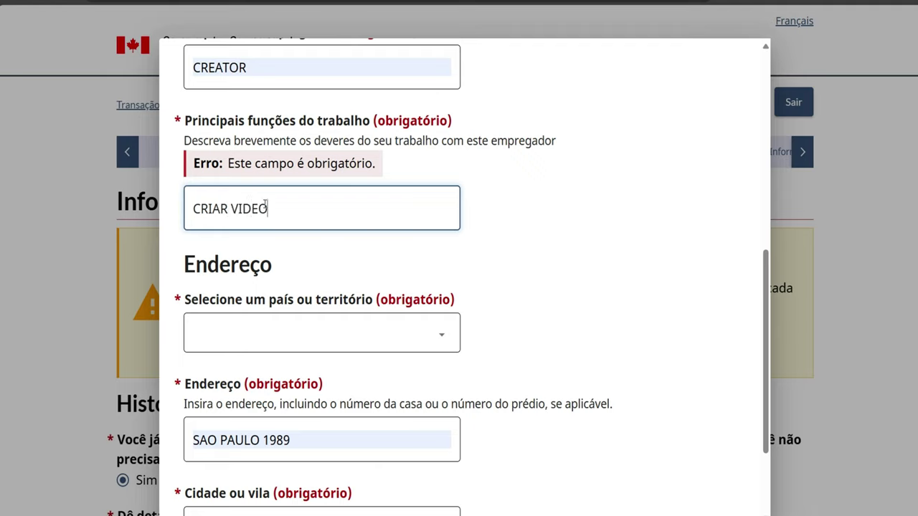
type("S")
type(" DE")
key("BackSpace")
key("BackSpace")
type("PARA CONT")
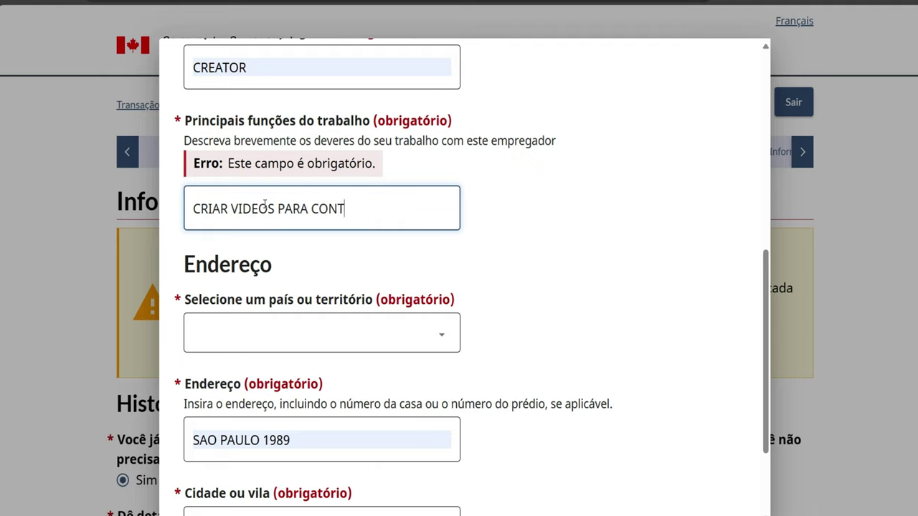
type("EUDO EM PLAT")
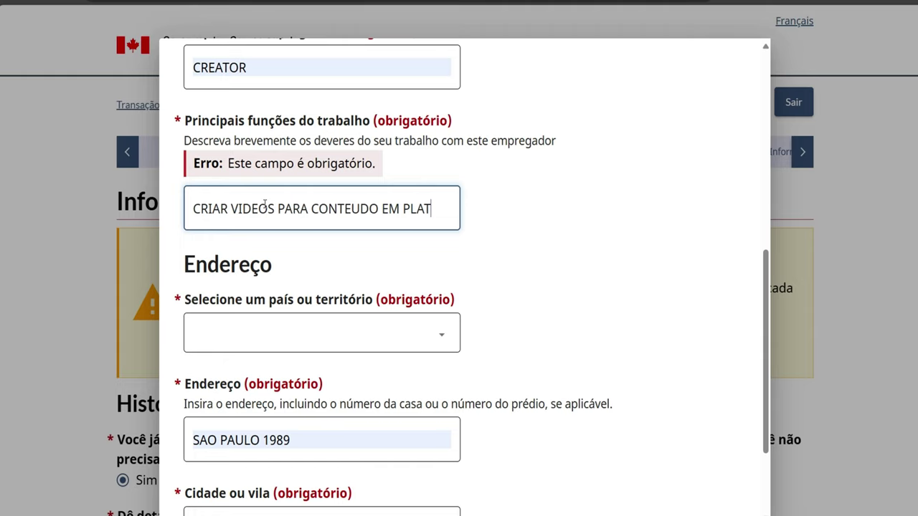
type("AFORMAS D")
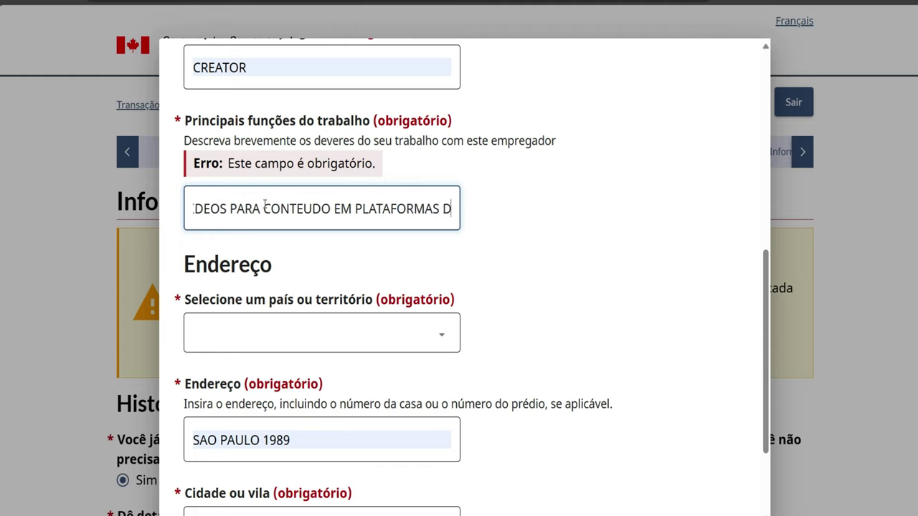
type("IGITAIS")
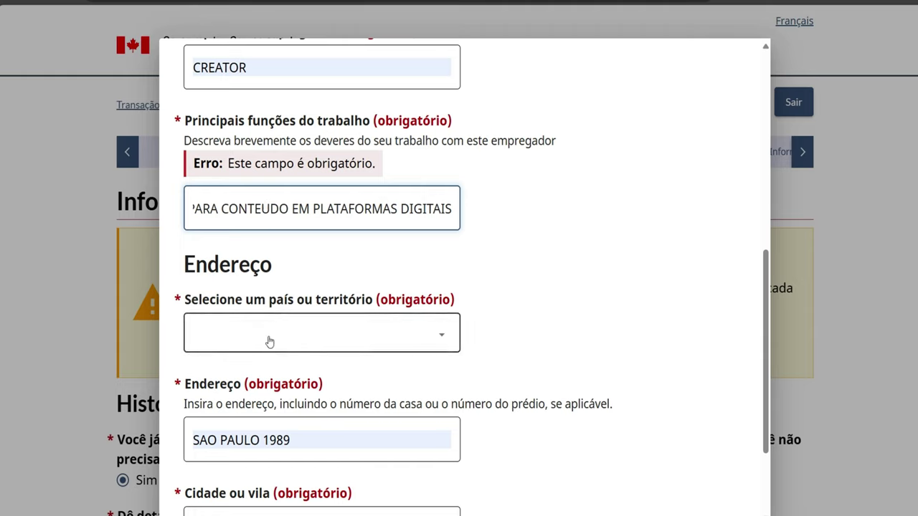
Set the workplace country to Brasil and city to SAO PAULO, then save the job
left_click(218, 332)
scroll(222, 247, "down", 3)
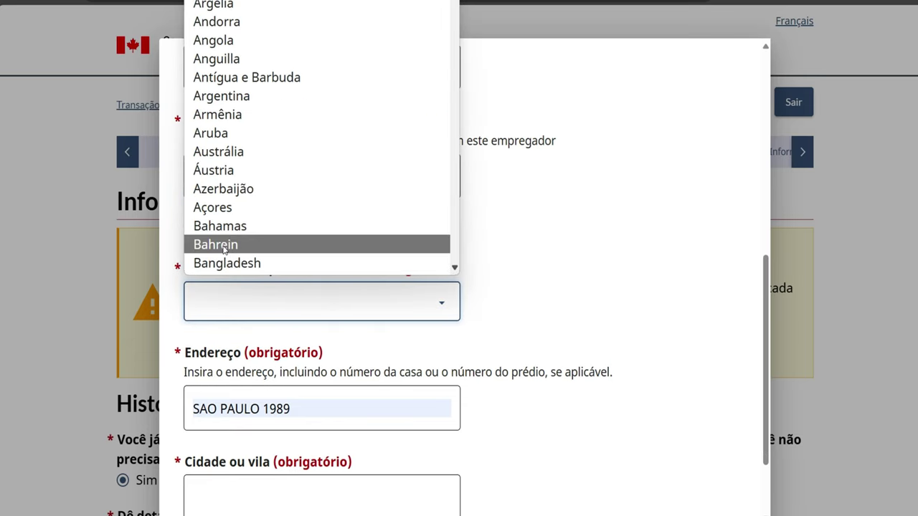
scroll(224, 250, "down", 3)
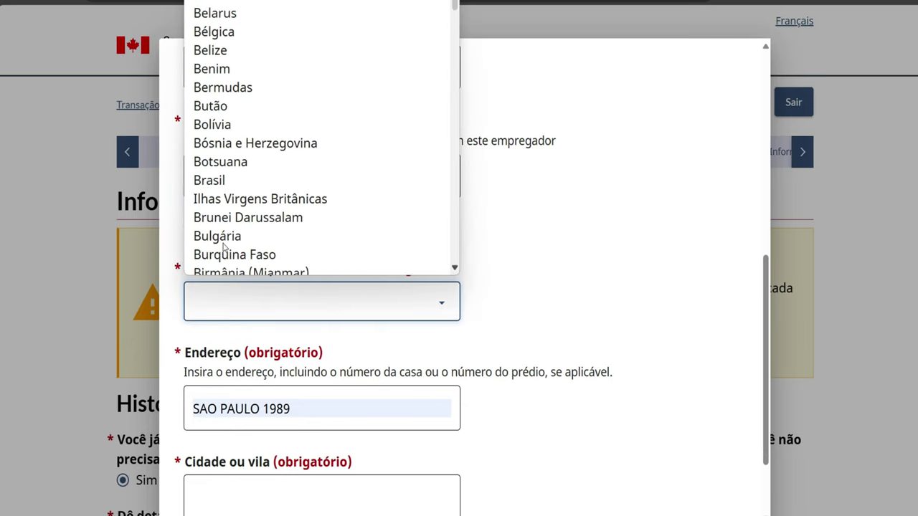
left_click(210, 183)
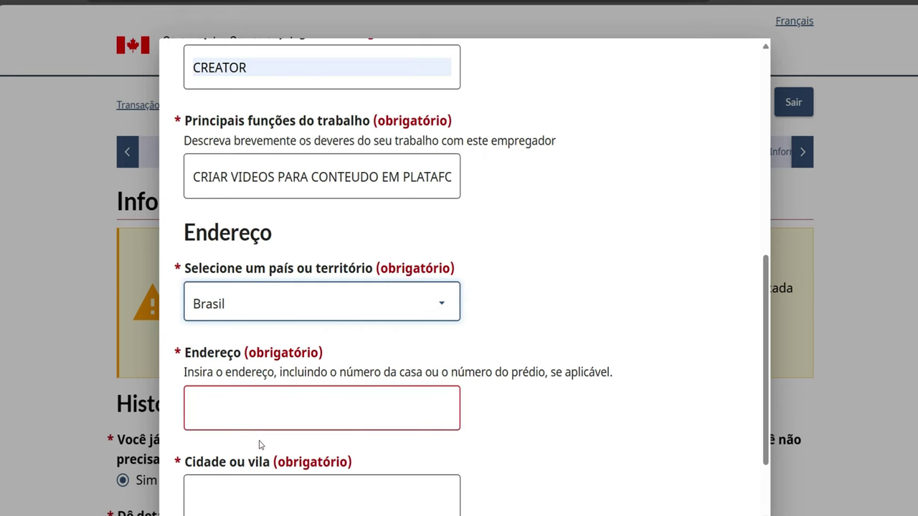
left_click(263, 463)
type("SAO PAULO")
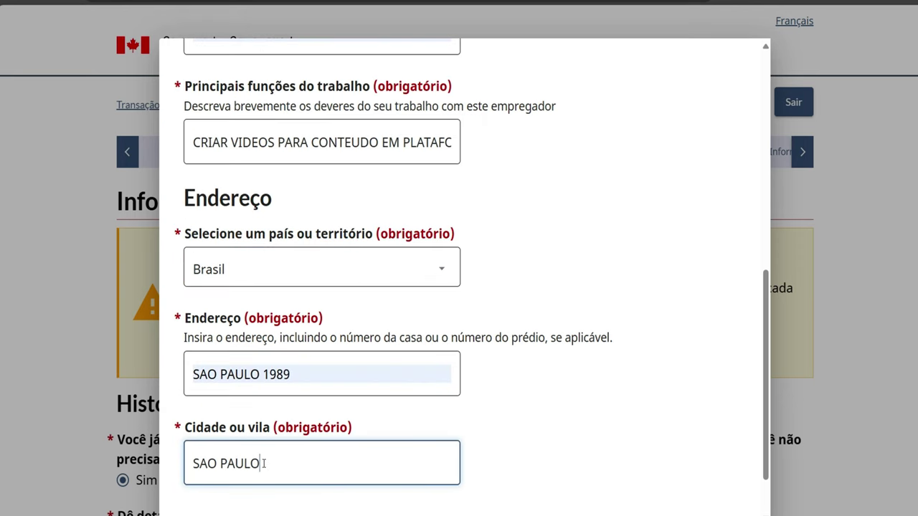
scroll(264, 463, "down", 1)
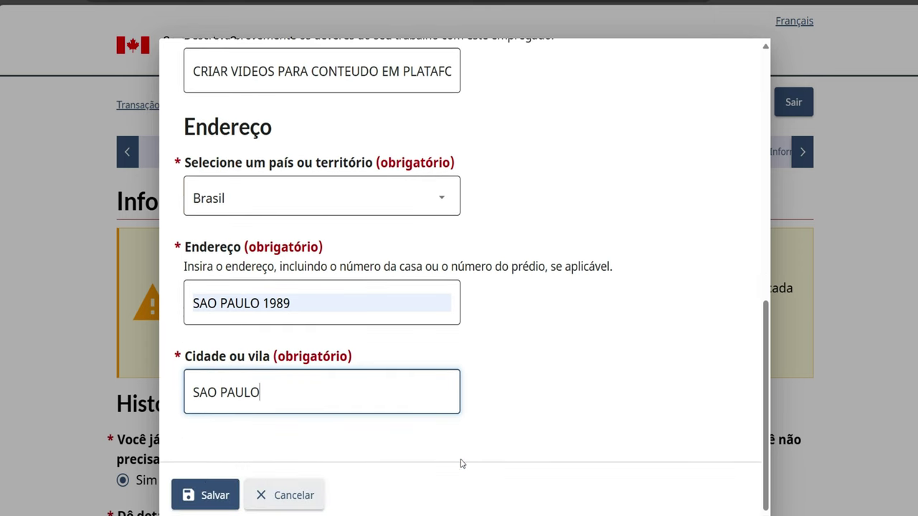
left_click(211, 496)
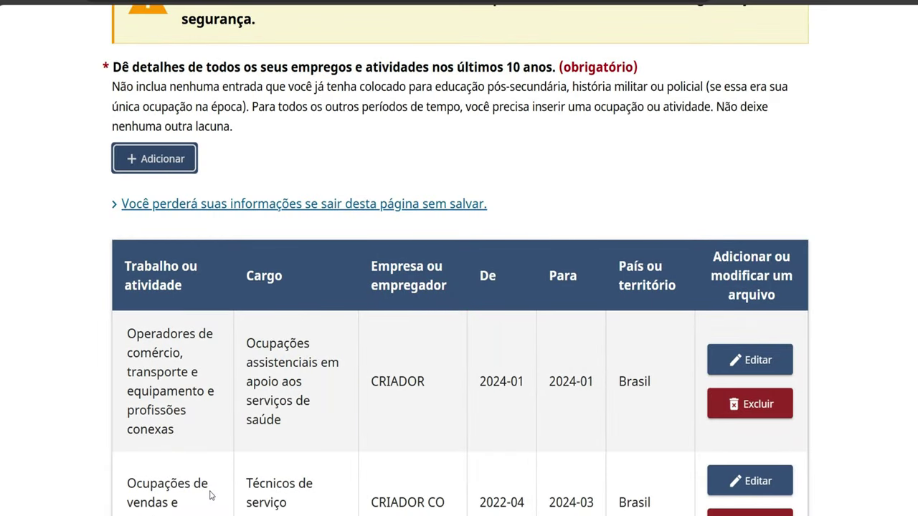
Scroll through the employment table to review the three saved jobs
scroll(386, 447, "down", 6)
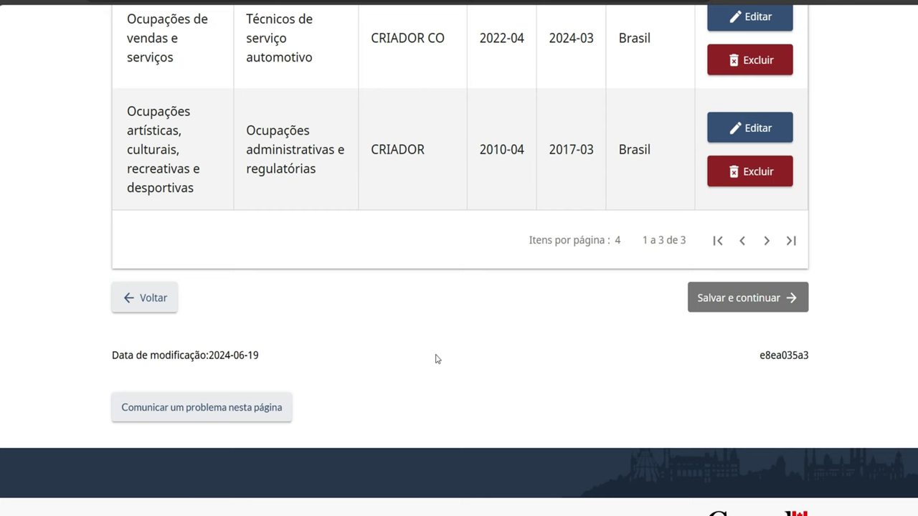
scroll(435, 358, "up", 4)
scroll(436, 358, "up", 1)
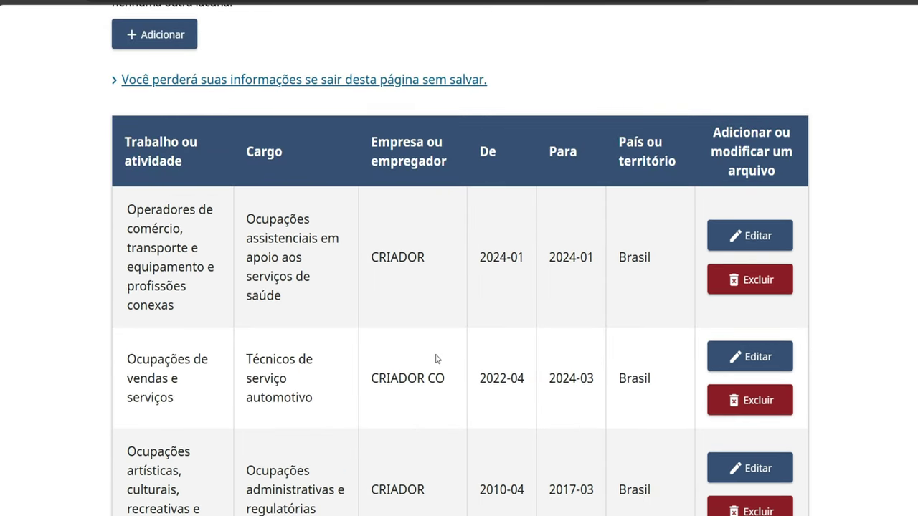
scroll(435, 358, "up", 3)
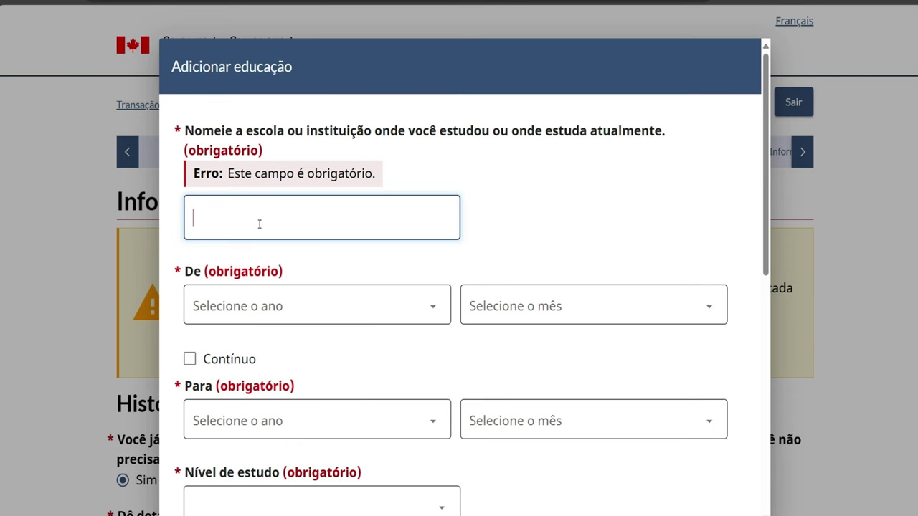
Type FACULDADE DE TECNOLOGIA ABC as the school name, correcting typos along the way
type("FACULDADE DE TE")
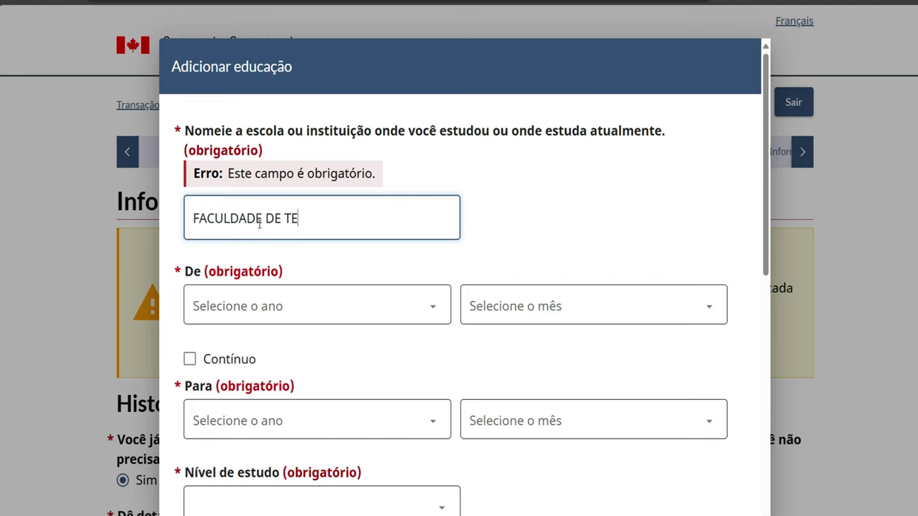
type("CNOLOGIA")
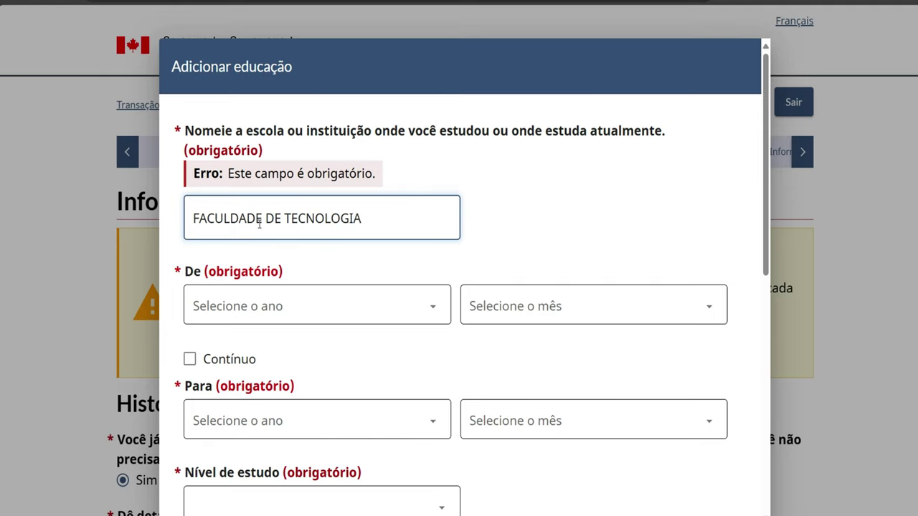
type(" RU")
key("BackSpace")
key("BackSpace")
type("ABC")
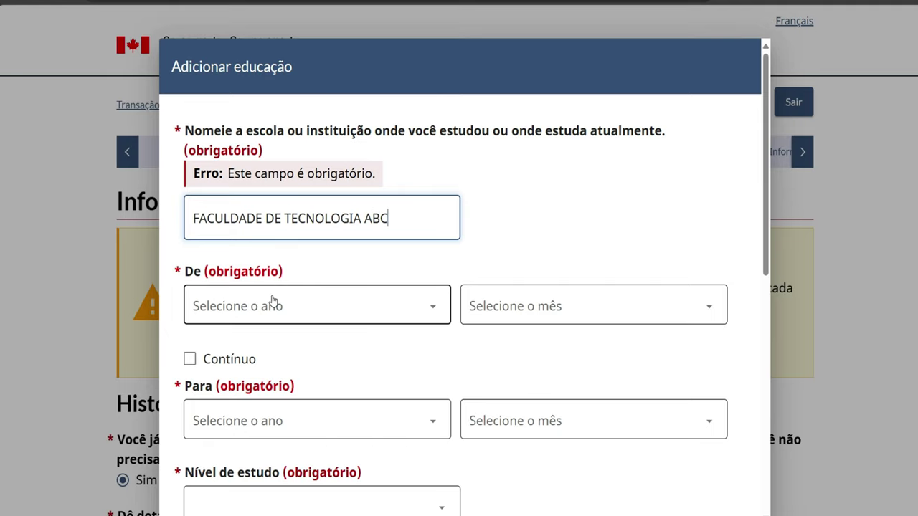
key("BackSpace")
key("BackSpace")
type("BC")
Set the study period from Janeiro 2021 to Fevereiro 2023
double_click(229, 312)
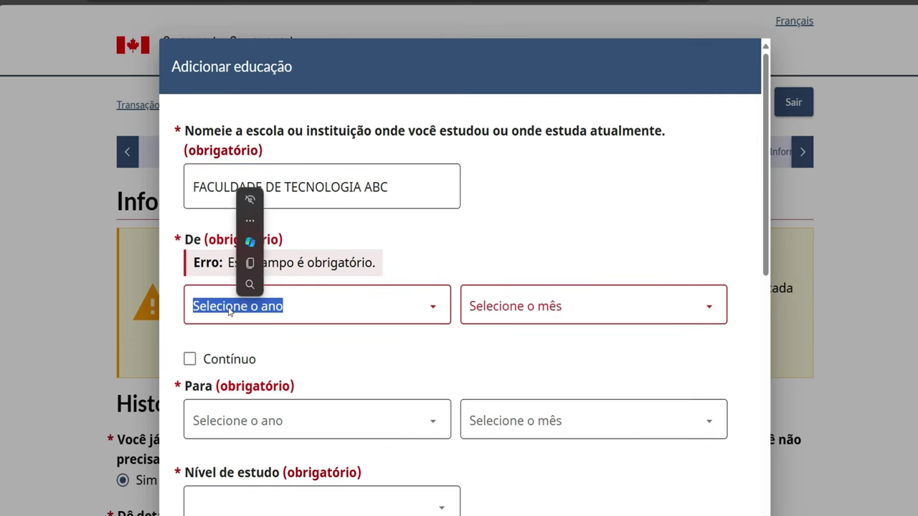
left_click(226, 311)
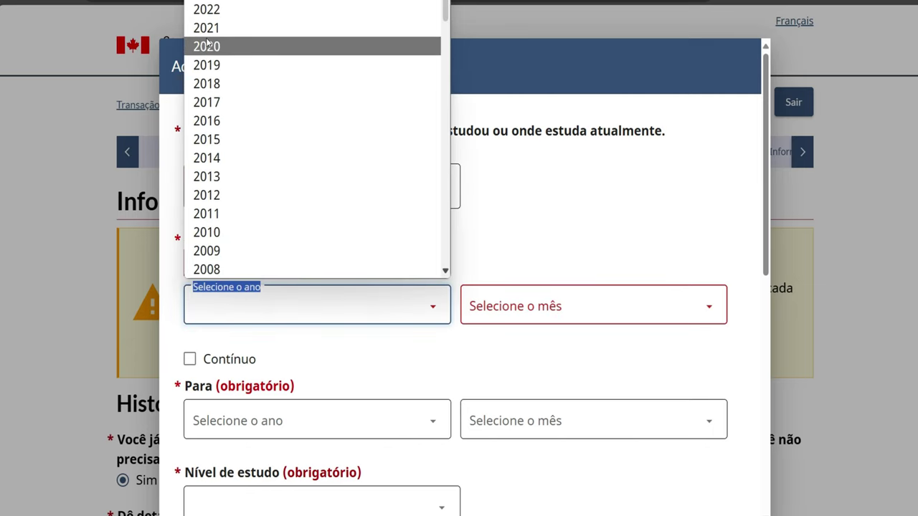
left_click(207, 32)
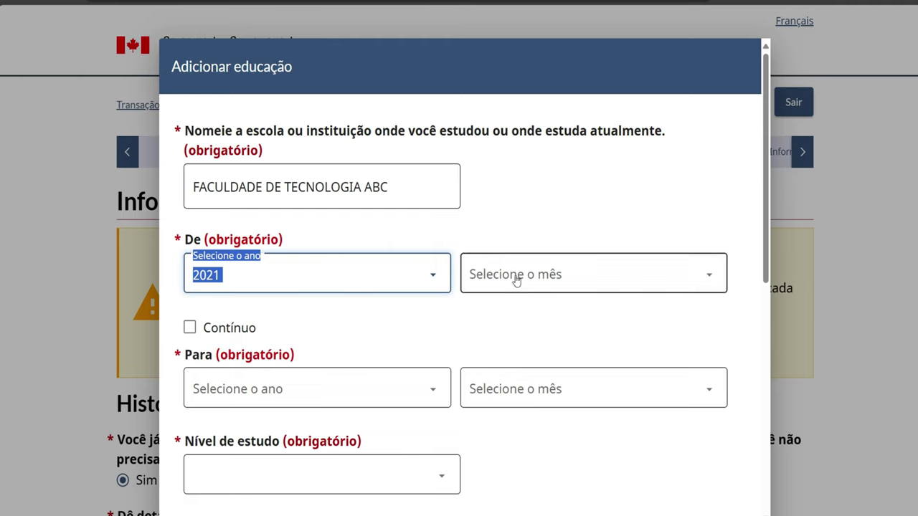
left_click(516, 275)
left_click(516, 321)
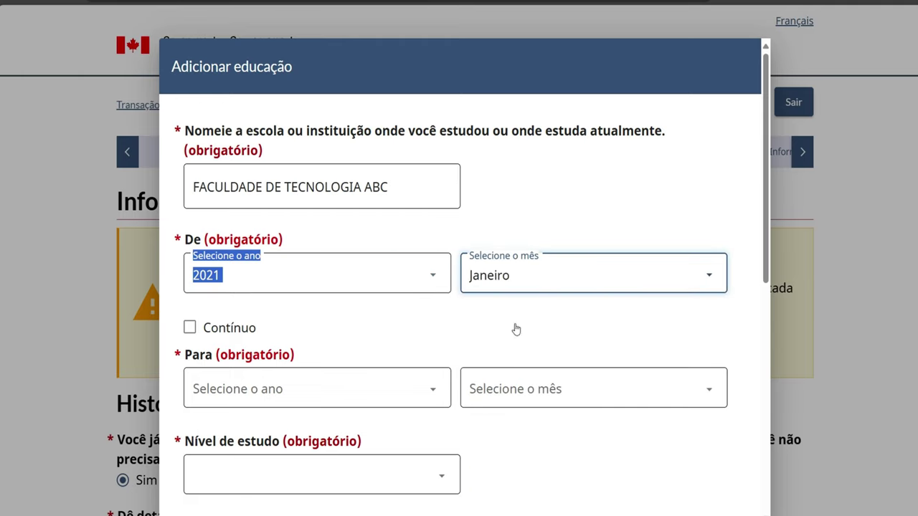
left_click(373, 389)
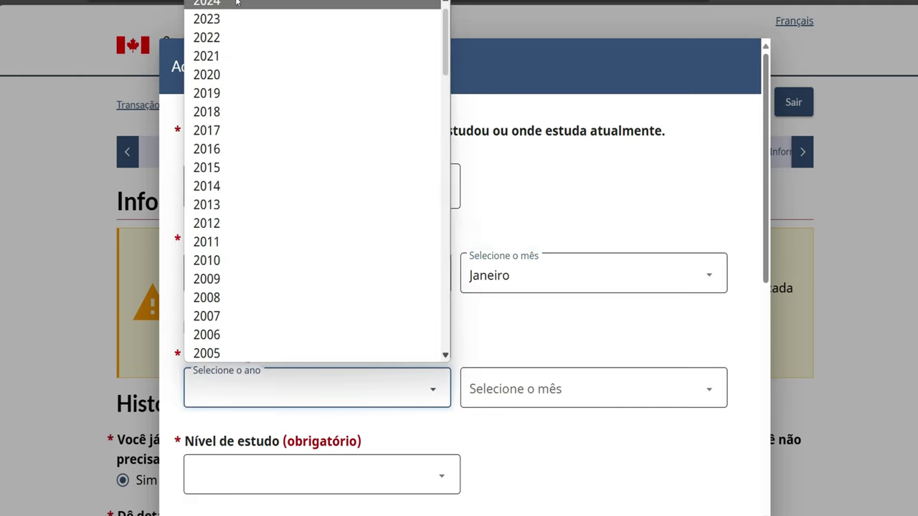
left_click(241, 16)
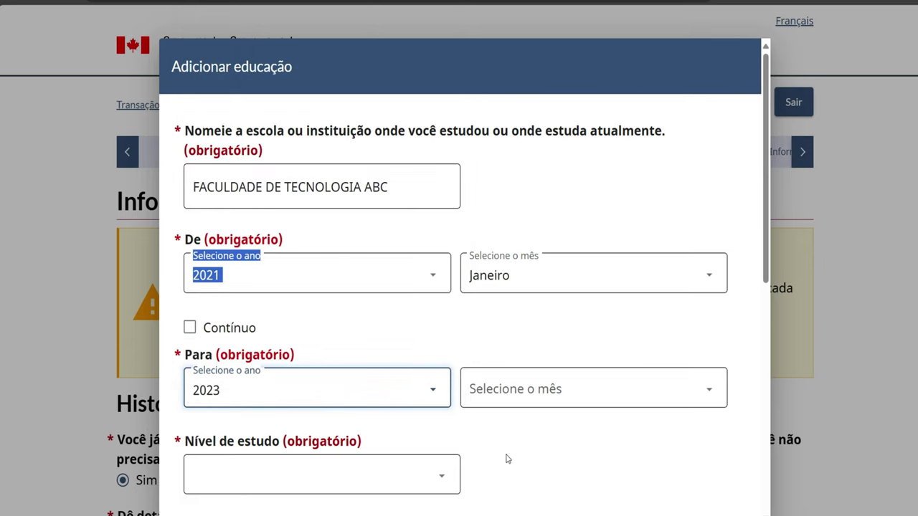
left_click(503, 388)
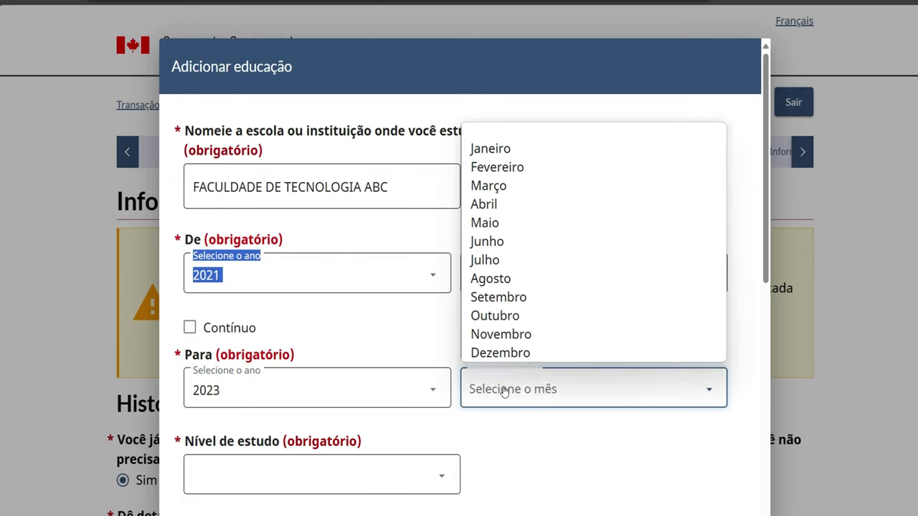
left_click(488, 167)
Set the study level to Faculdade - Certificado and the field to Computação ou TI
scroll(318, 348, "down", 5)
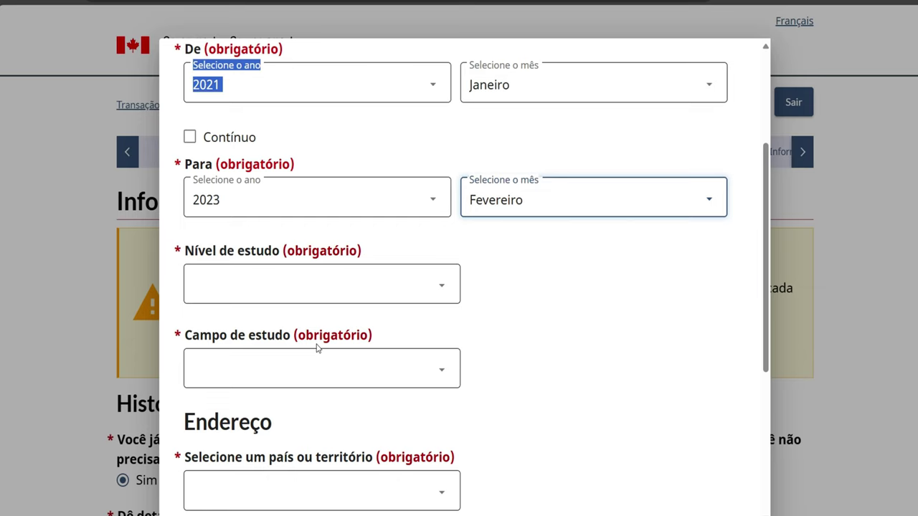
left_click(303, 285)
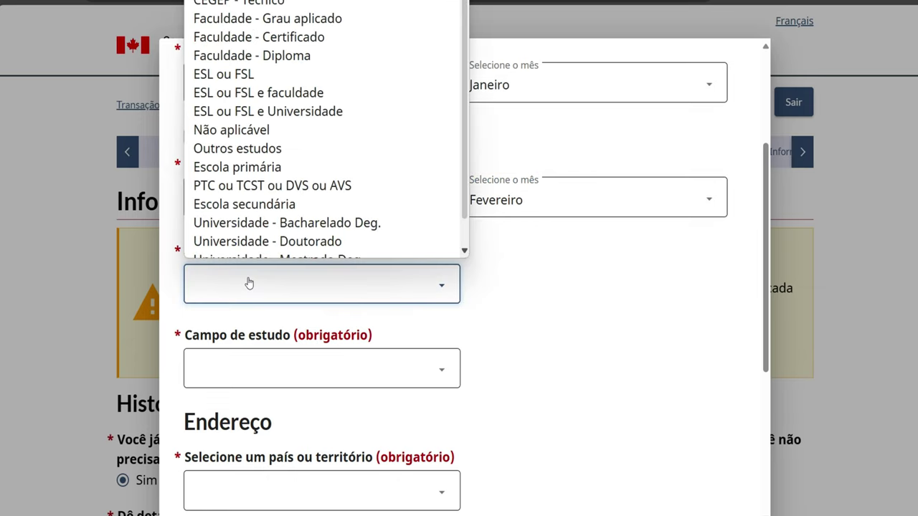
left_click(215, 138)
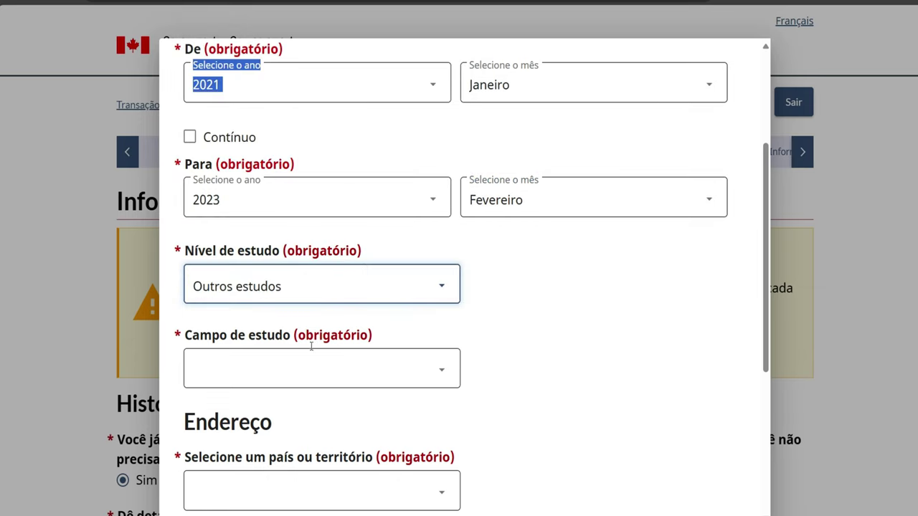
left_click(348, 301)
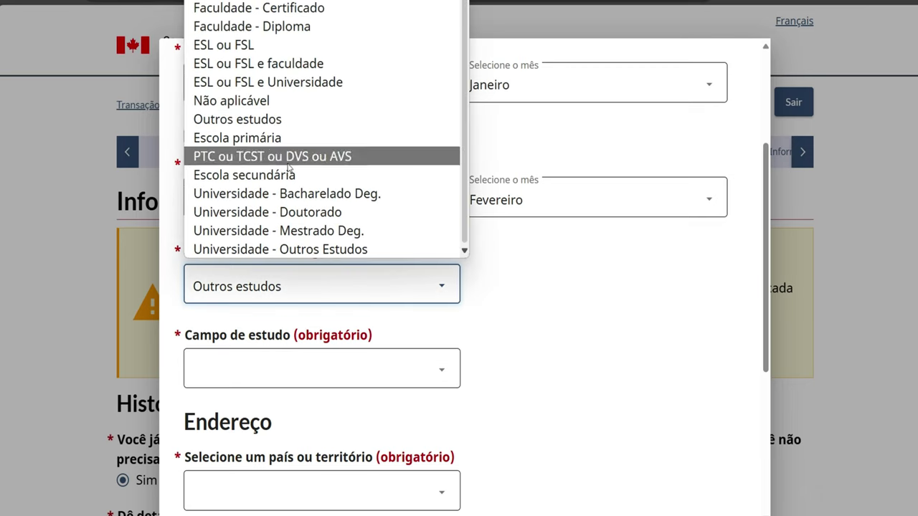
left_click(233, 9)
left_click(285, 375)
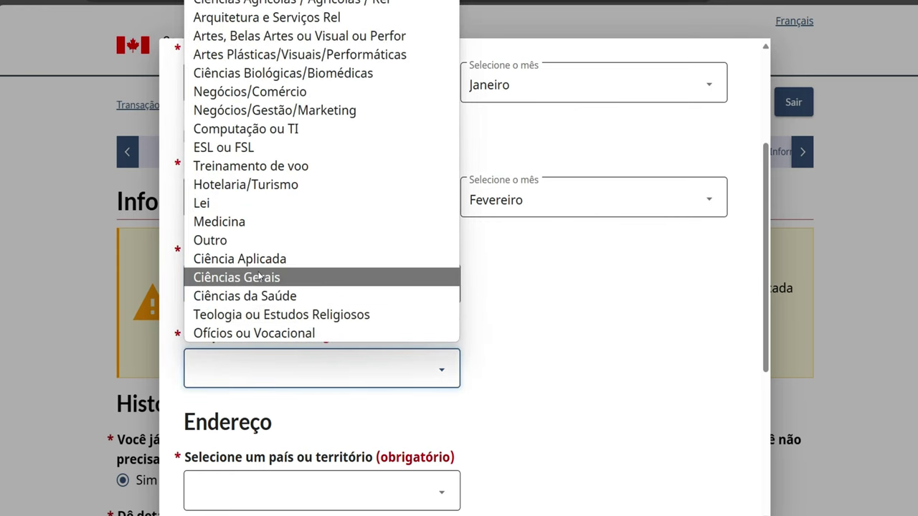
left_click(244, 132)
Choose Brasil as the school's country and enter GOIANIA as its address
scroll(220, 330, "down", 2)
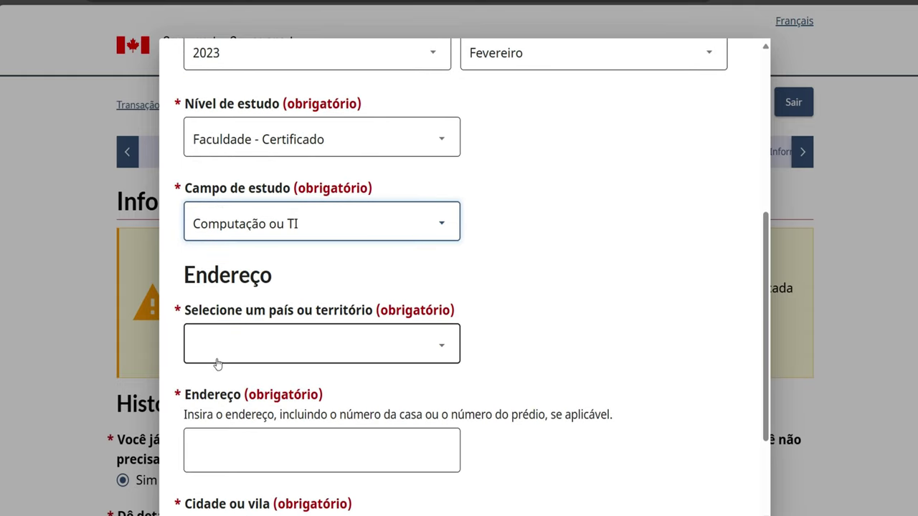
left_click(221, 357)
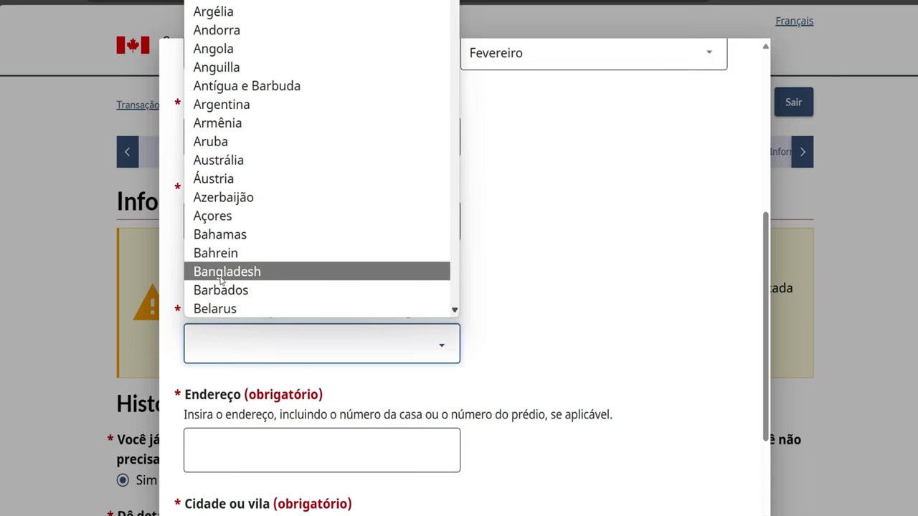
scroll(220, 281, "down", 5)
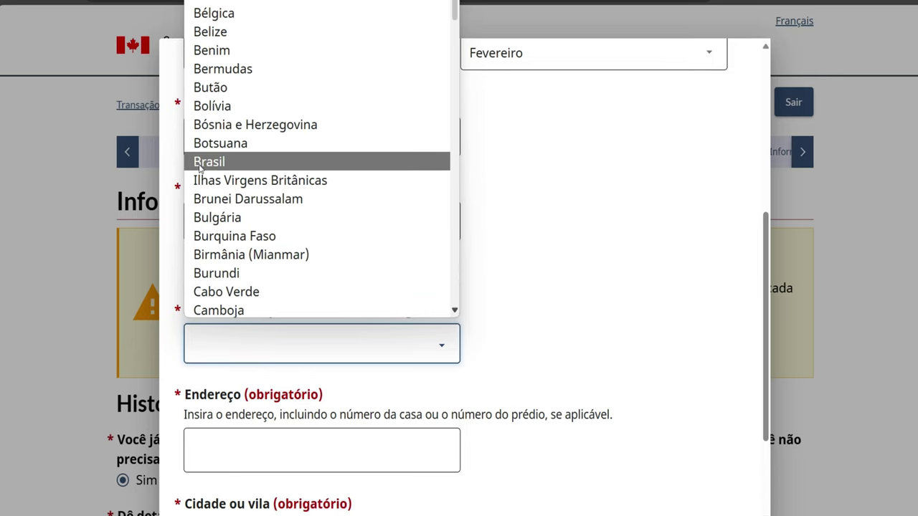
left_click(201, 164)
scroll(260, 429, "down", 1)
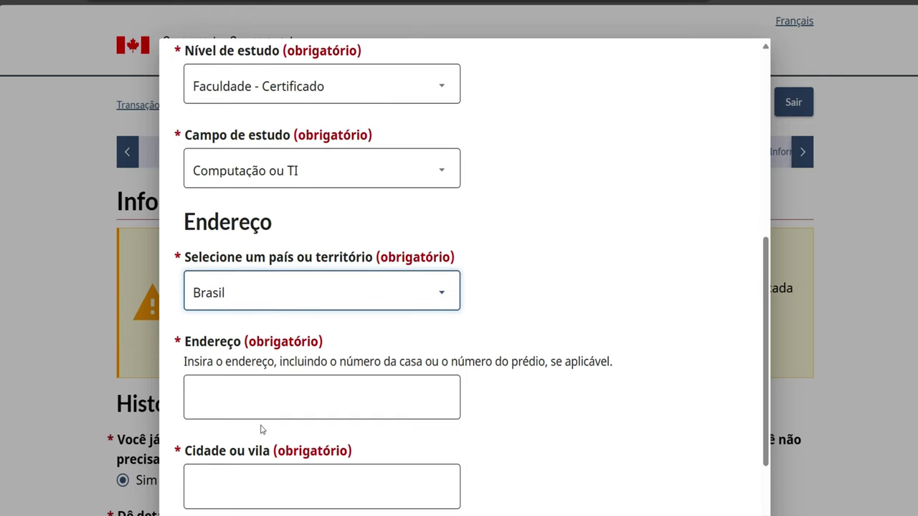
left_click(252, 414)
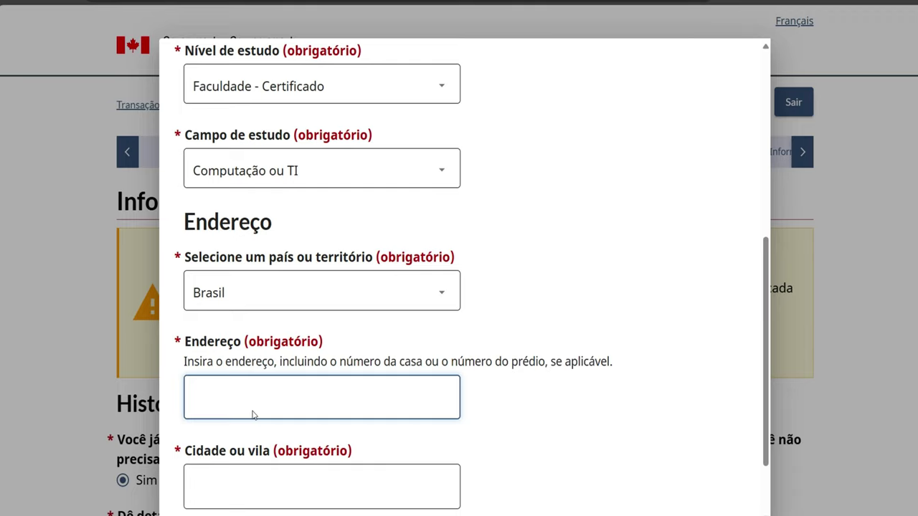
type("GOIANIA")
Enter GOIAS as the city and save the education entry
left_click(213, 492)
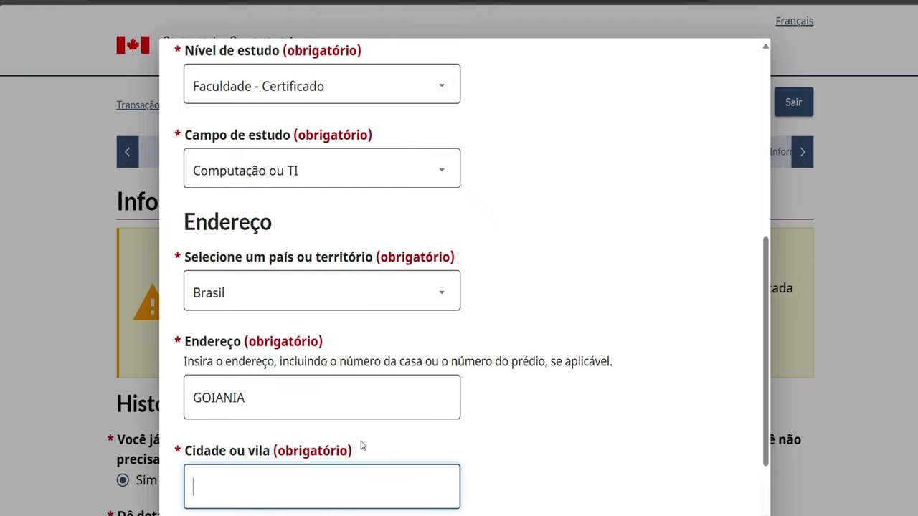
type("VAEL")
key("BackSpace")
key("BackSpace")
type("LE")
key("BackSpace")
key("BackSpace")
key("BackSpace")
key("BackSpace")
key("BackSpace")
type("GOISA")
key("BackSpace")
key("BackSpace")
key("BackSpace")
type("AS")
scroll(363, 445, "down", 2)
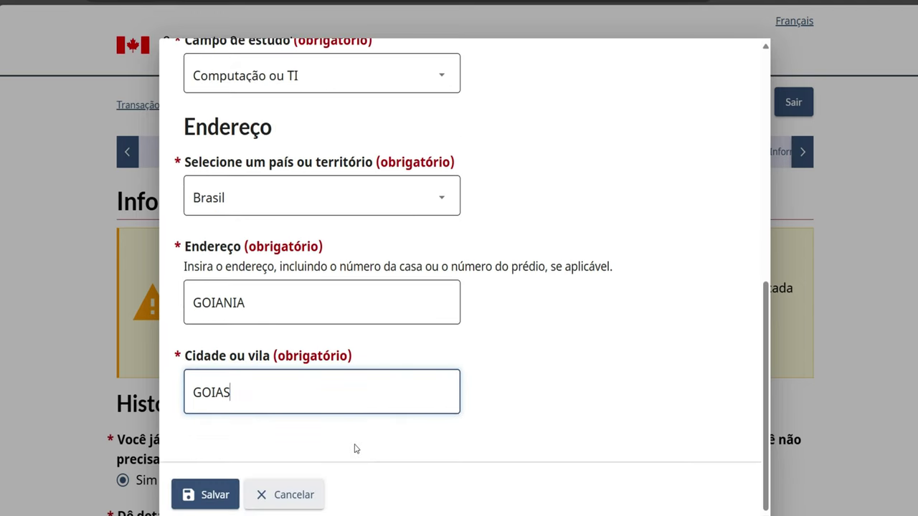
left_click(206, 495)
scroll(213, 509, "down", 15)
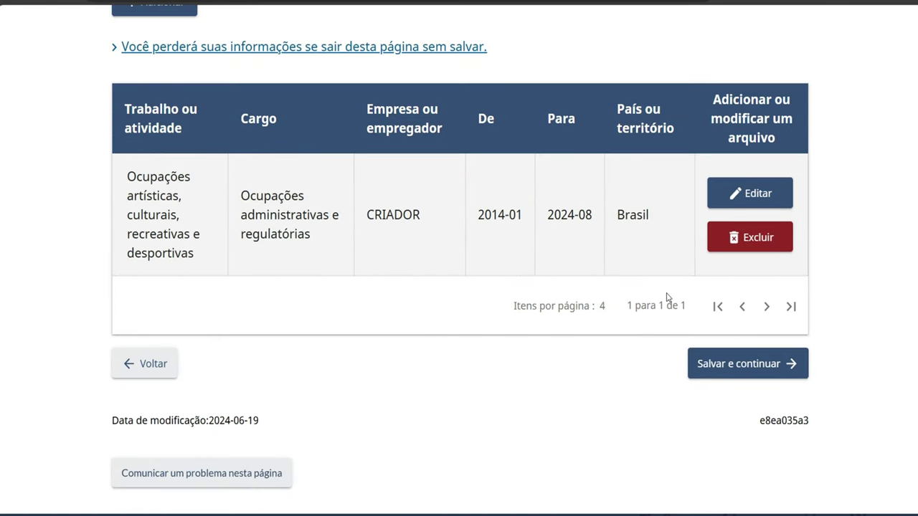
Save the Atividades page and continue to the travel history questions
left_click(710, 362)
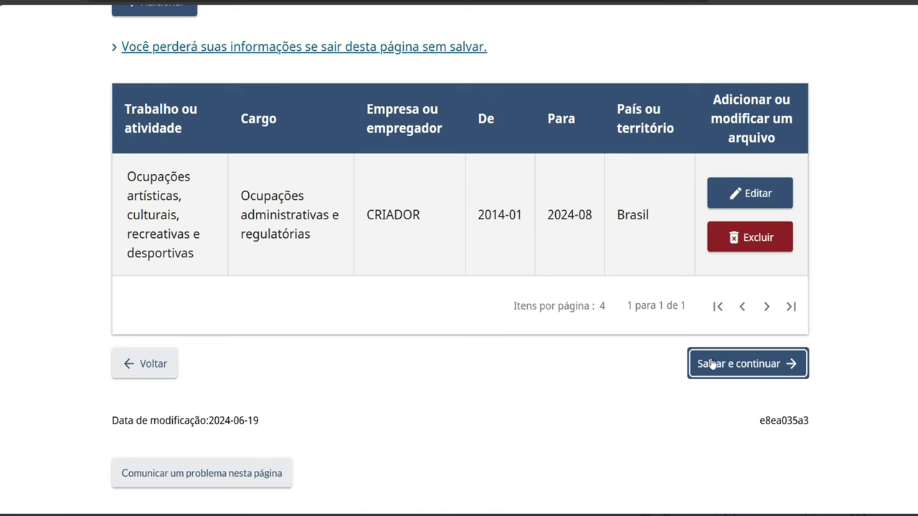
left_click(712, 363)
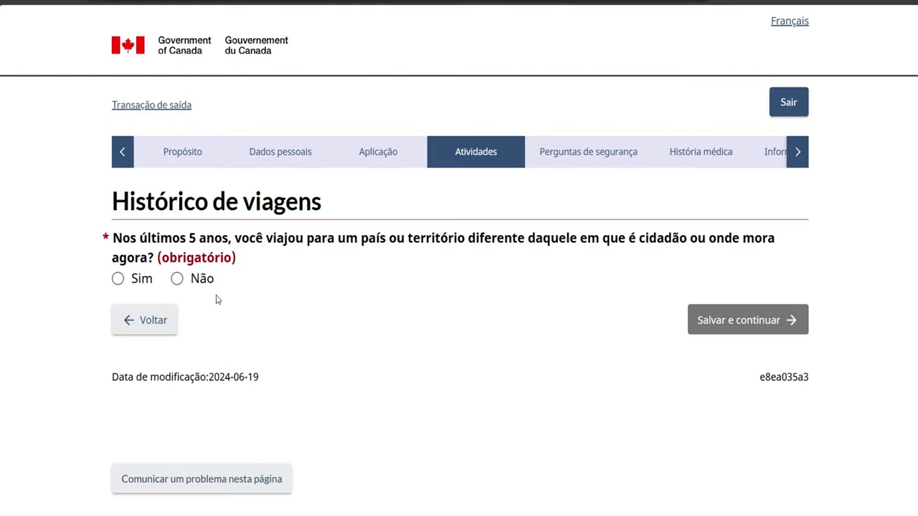
Answer Não to travelling abroad in the past 5 years and save the page
left_click(177, 280)
scroll(346, 320, "down", 1)
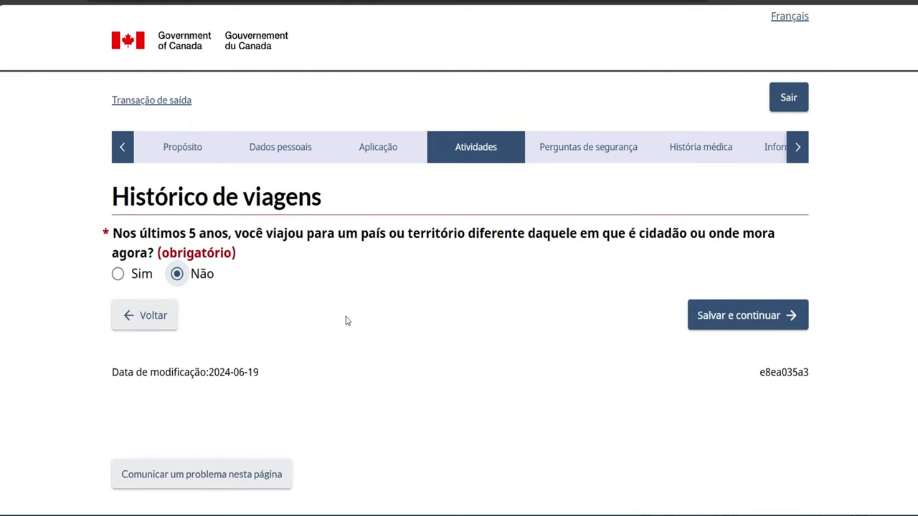
scroll(346, 321, "down", 1)
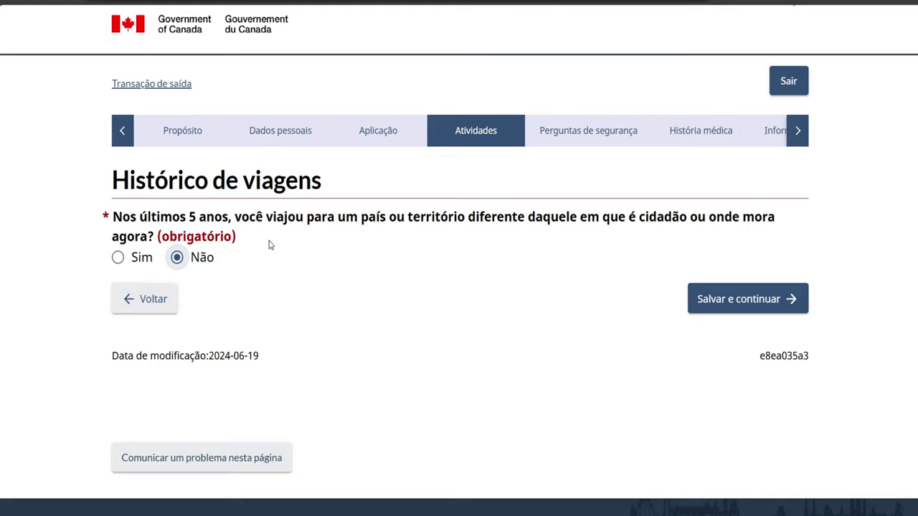
left_click(702, 300)
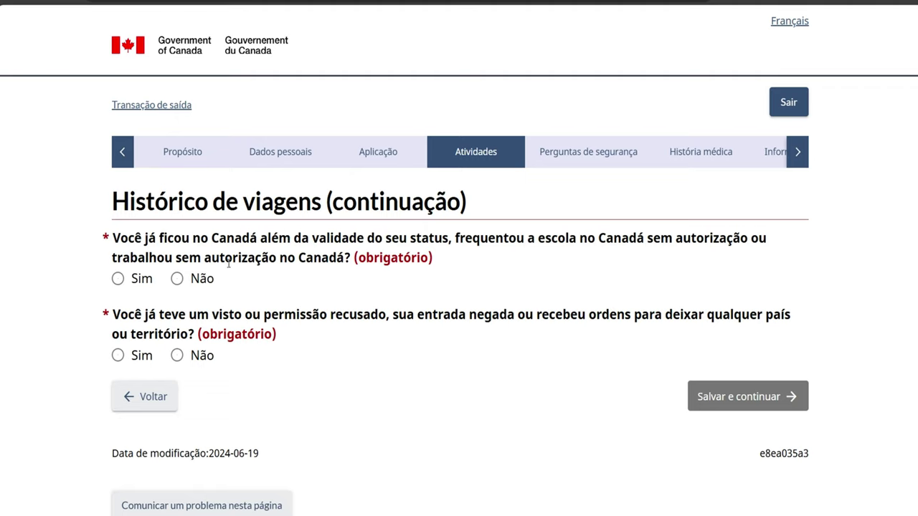
Answer Não to overstaying or working in Canada and to past visa refusals, then save
left_click(177, 280)
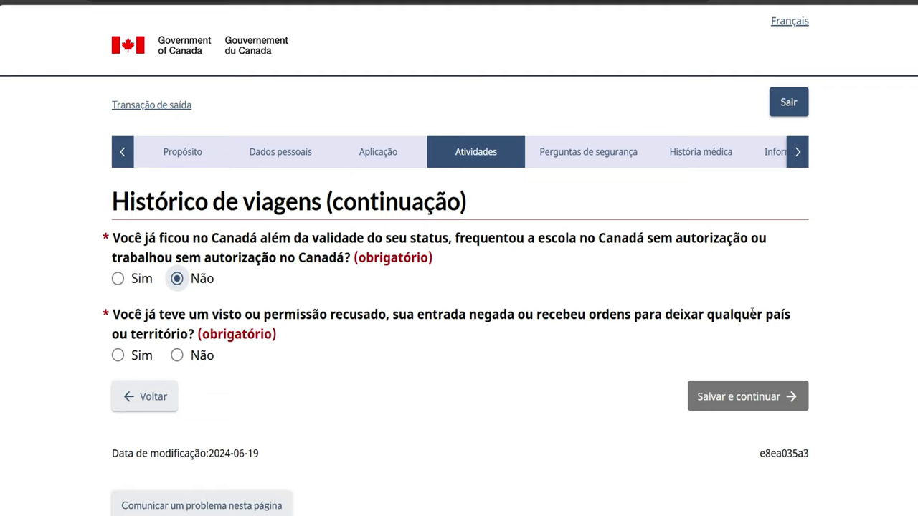
left_click(177, 355)
left_click(702, 399)
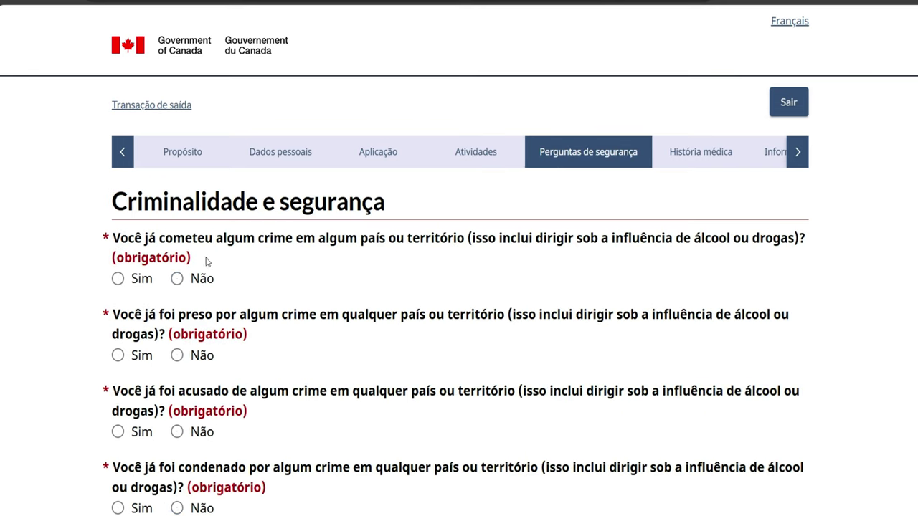
Answer Não to committing a crime, arrest, charges and conviction, then save
left_click(176, 279)
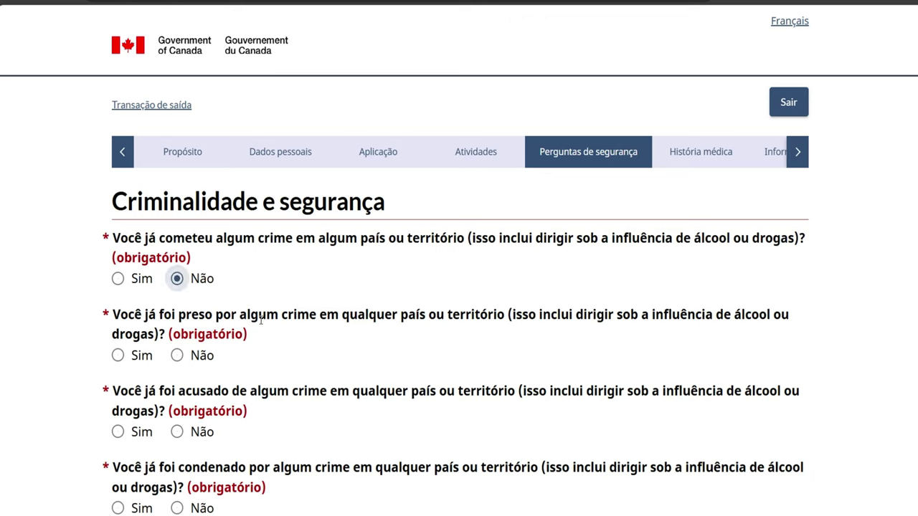
left_click(179, 356)
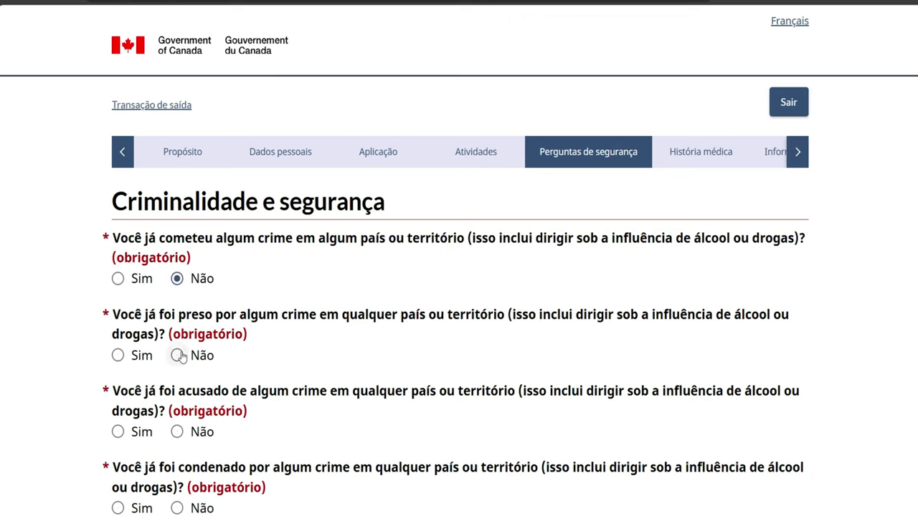
left_click(177, 432)
scroll(271, 446, "down", 1)
scroll(271, 446, "down", 3)
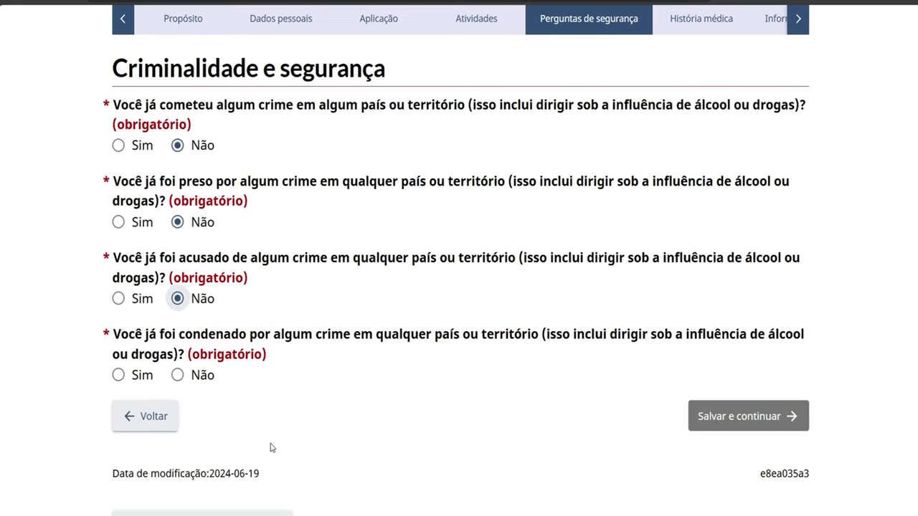
left_click(177, 377)
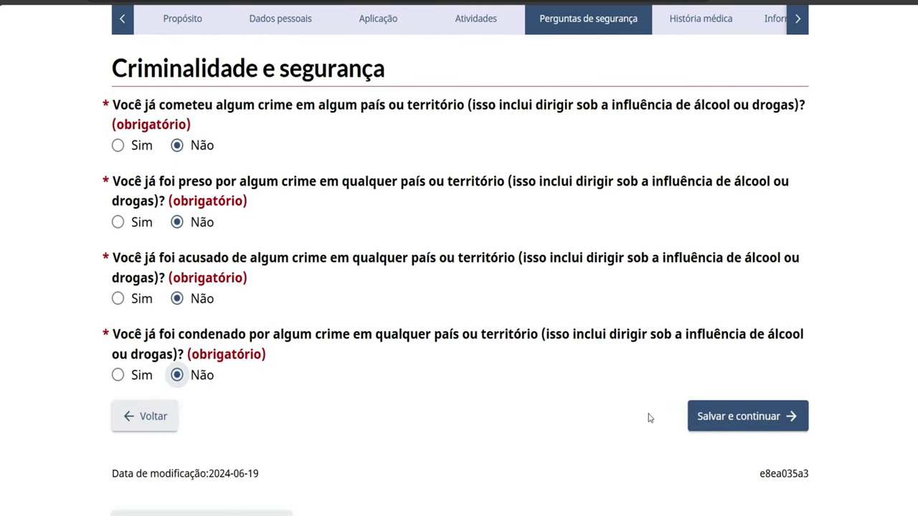
left_click(701, 424)
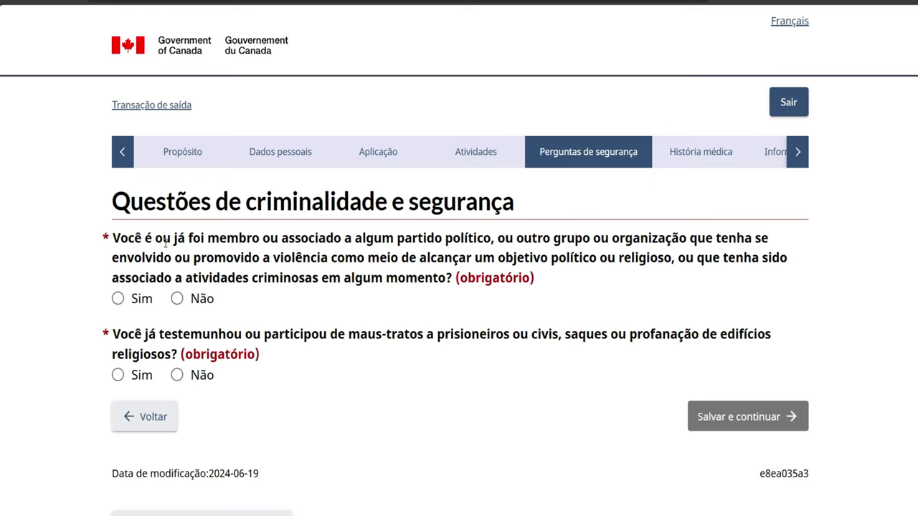
Answer Não to violent-group membership and witnessing mistreatment or looting, then save
left_click(176, 299)
left_click(177, 375)
left_click(705, 420)
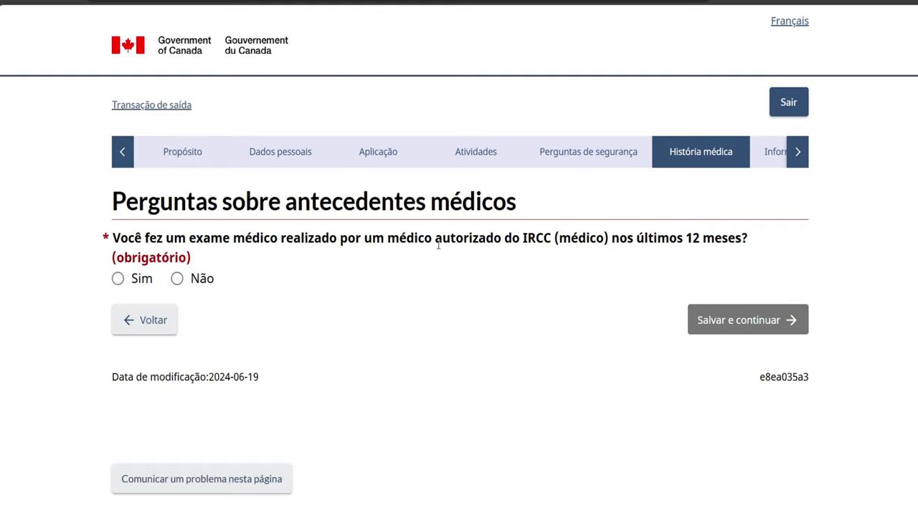
Answer Não to a recent IRCC medical exam and both tuberculosis questions, saving each page
left_click(177, 278)
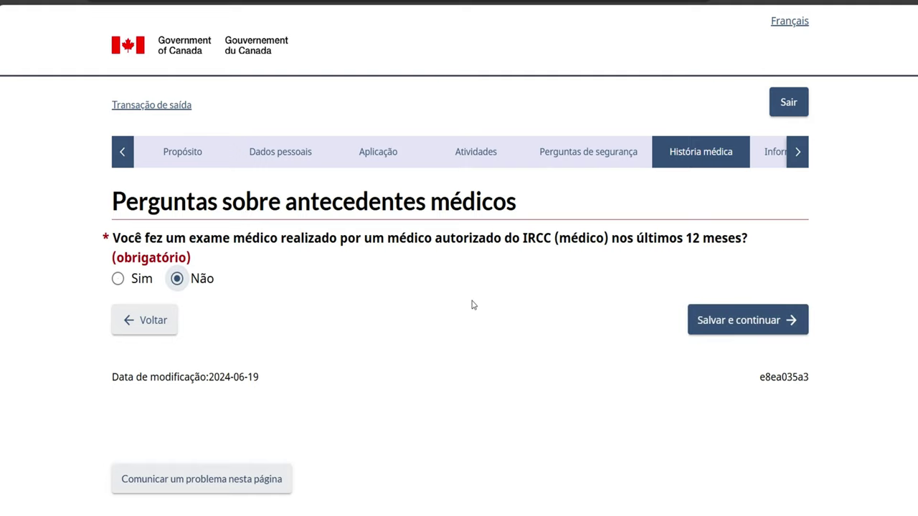
left_click(717, 320)
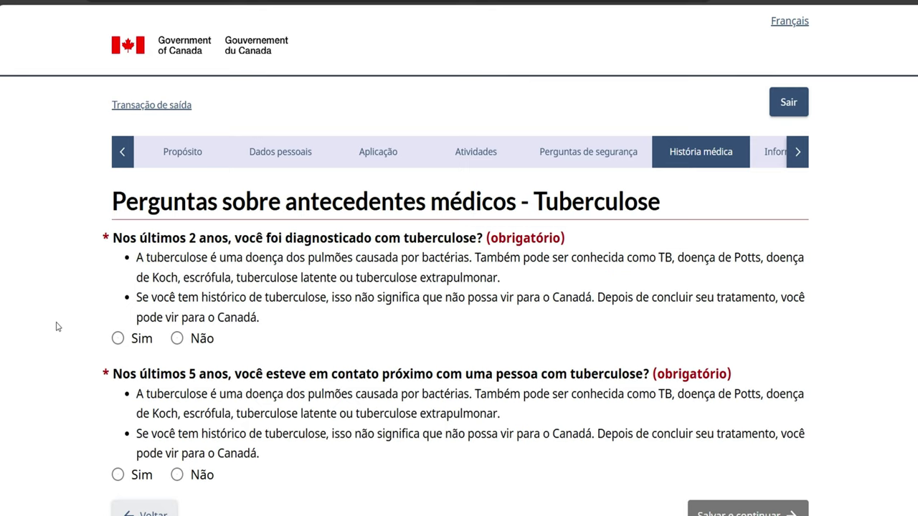
left_click(176, 339)
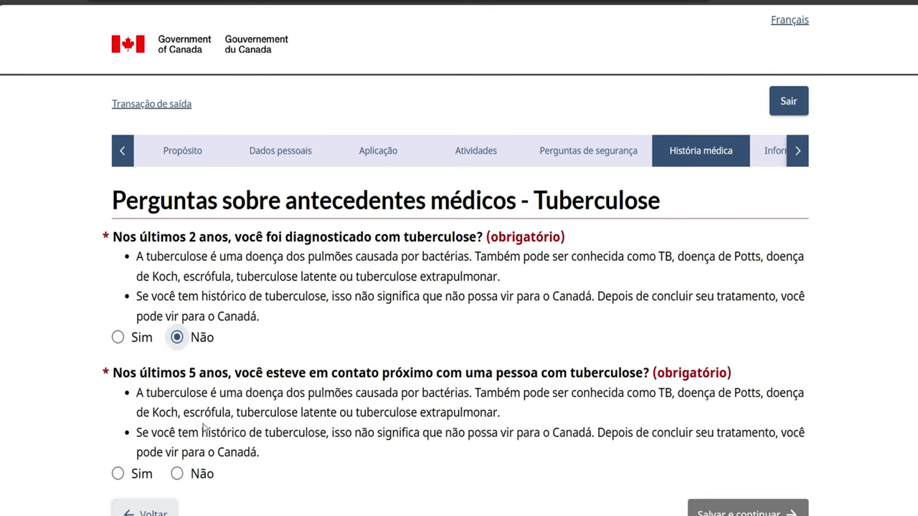
scroll(204, 427, "down", 1)
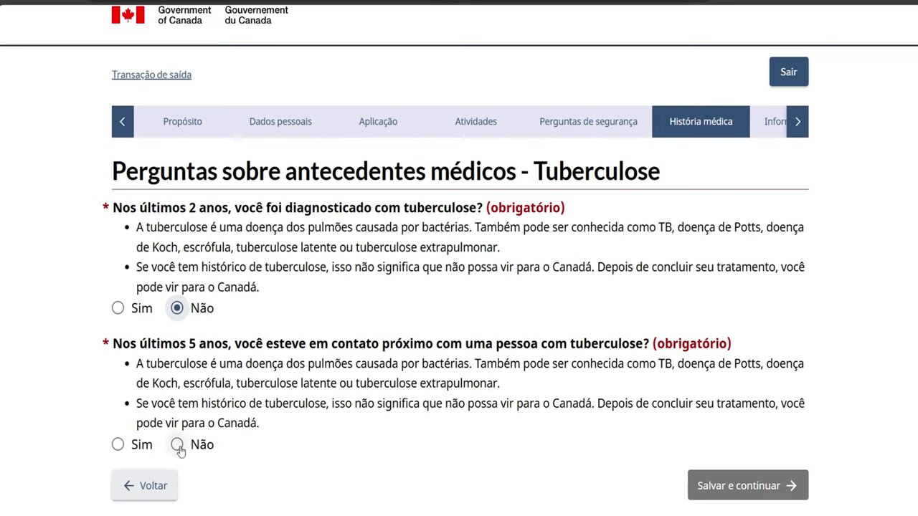
left_click(177, 445)
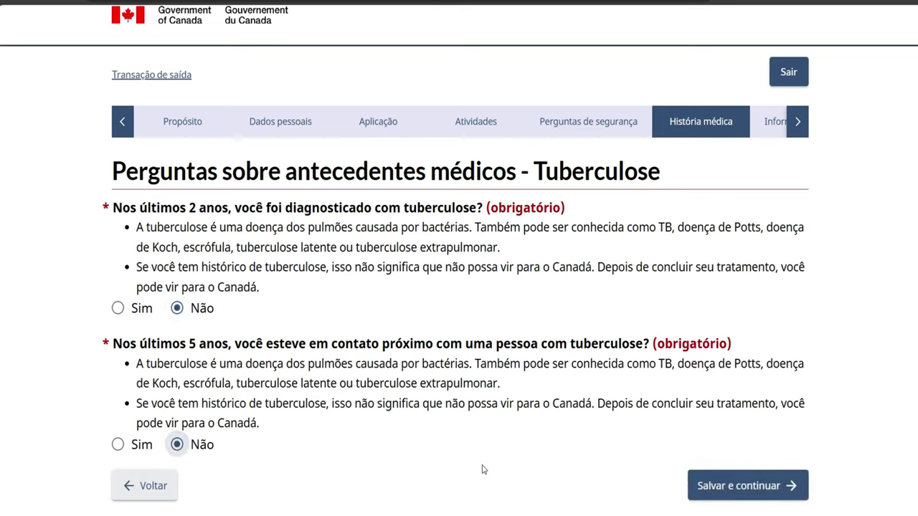
left_click(706, 487)
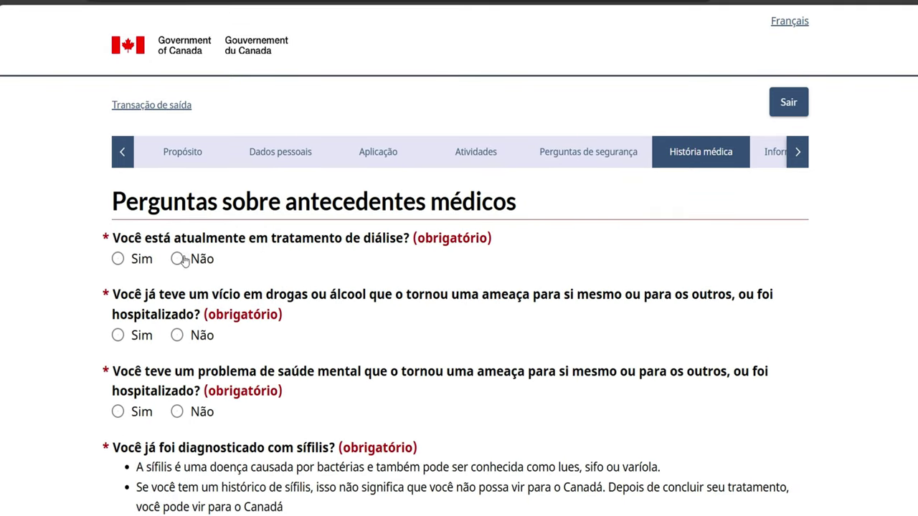
Answer Não to dialysis, addiction, dangerous mental illness and syphilis, then save
left_click(178, 260)
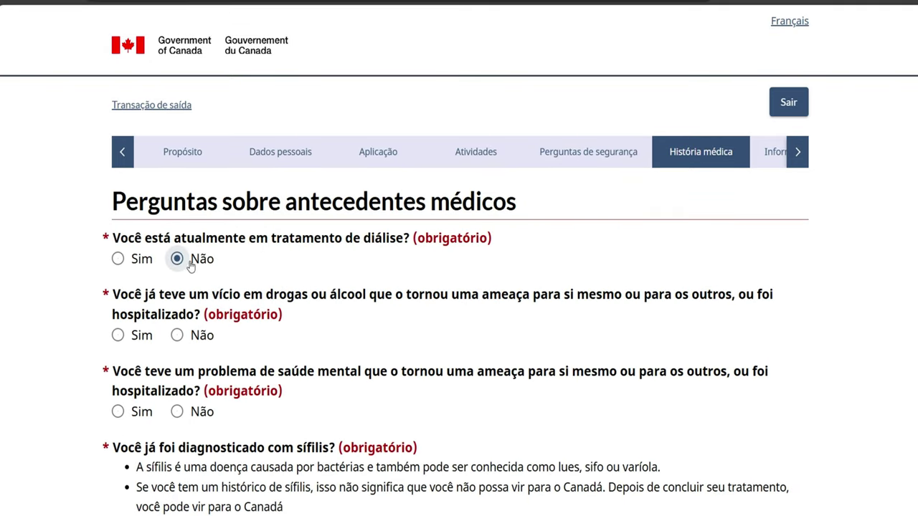
left_click(177, 336)
scroll(211, 383, "down", 1)
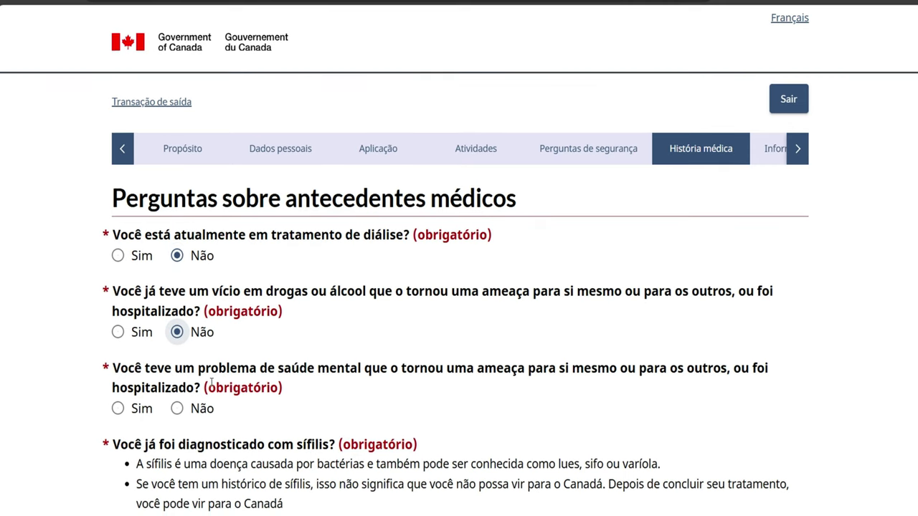
scroll(211, 382, "down", 1)
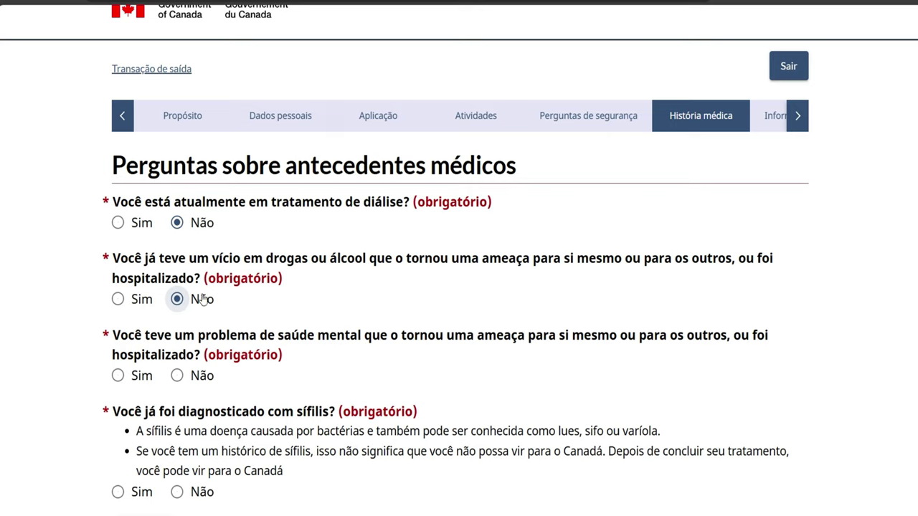
left_click(181, 377)
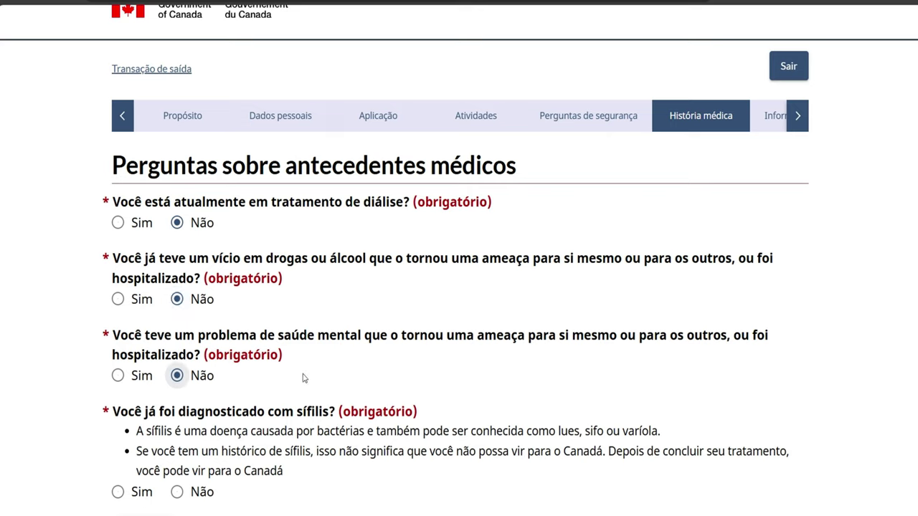
scroll(289, 389, "down", 1)
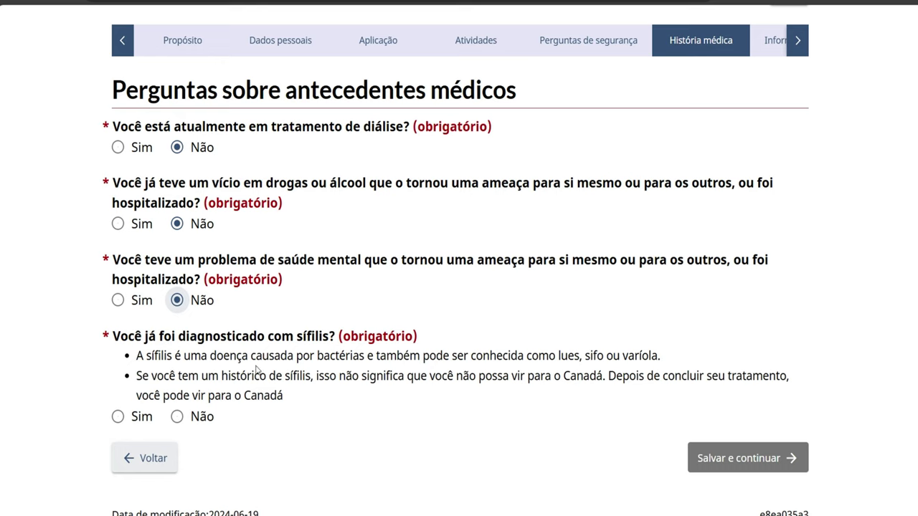
left_click(175, 416)
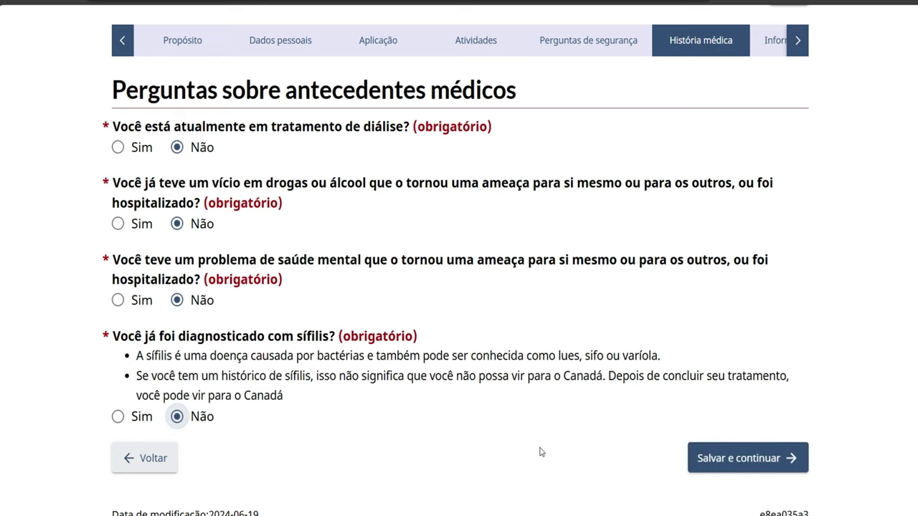
left_click(710, 460)
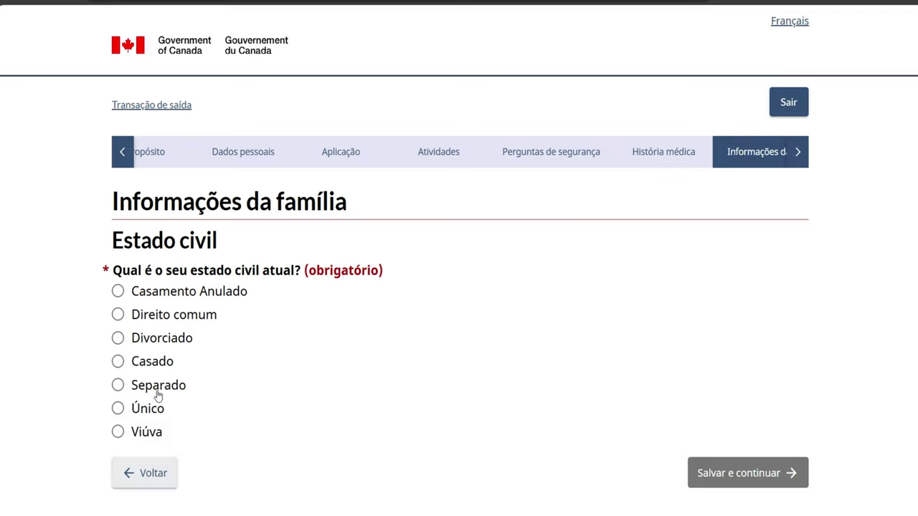
Choose Único as the current Estado civil and save the family page
left_click(118, 338)
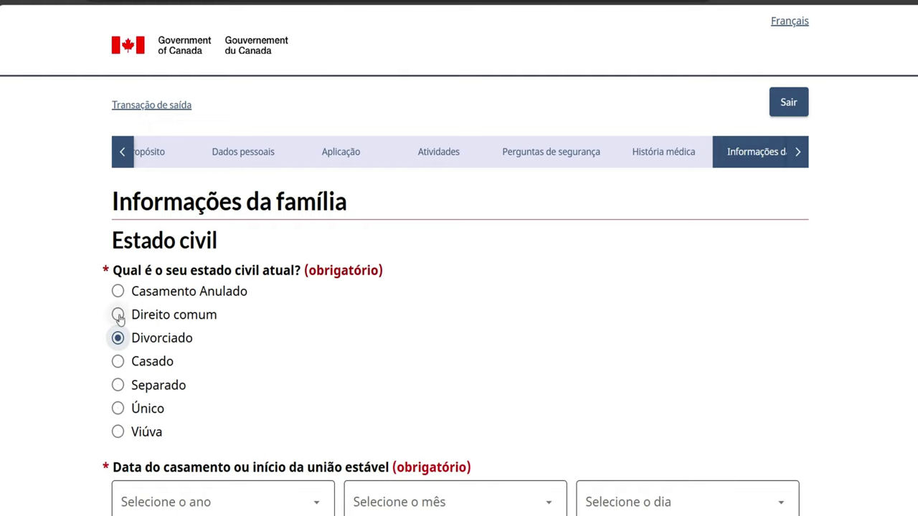
left_click(118, 315)
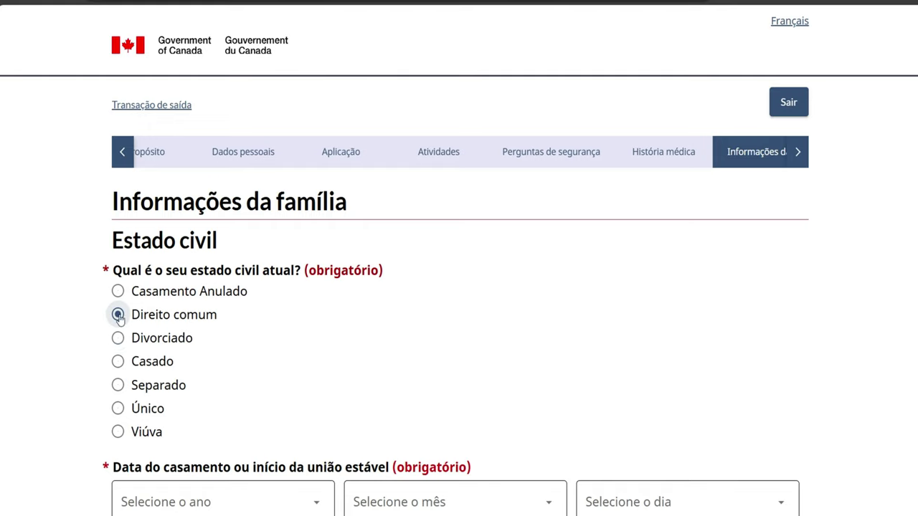
left_click(118, 408)
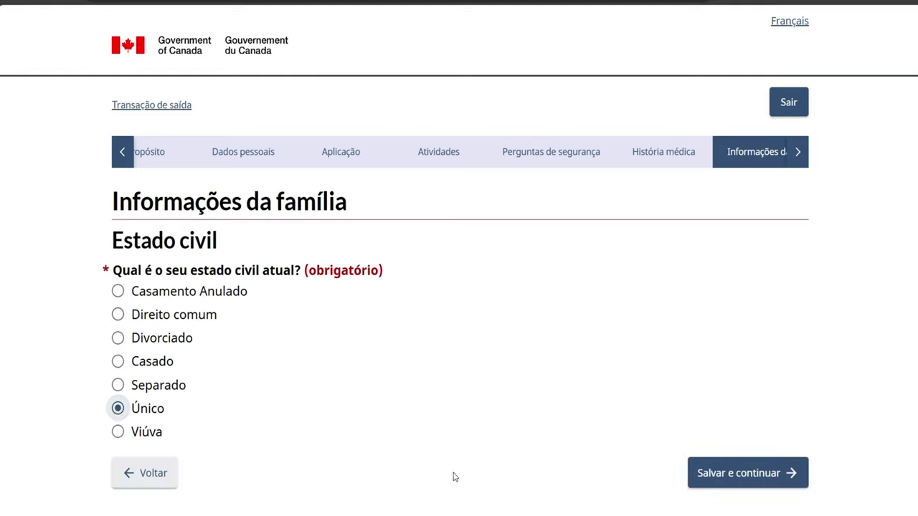
left_click(722, 480)
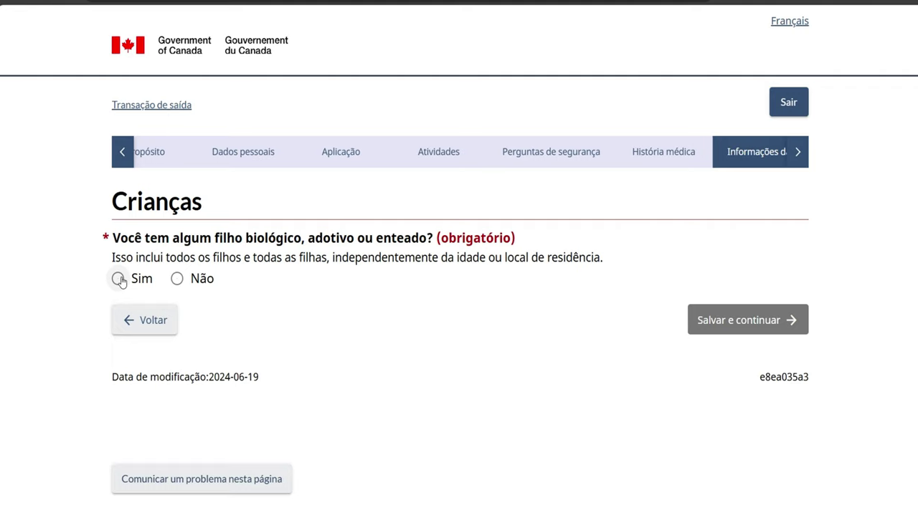
Answer Não to having children, tick the no-children confirmation, and save
left_click(176, 280)
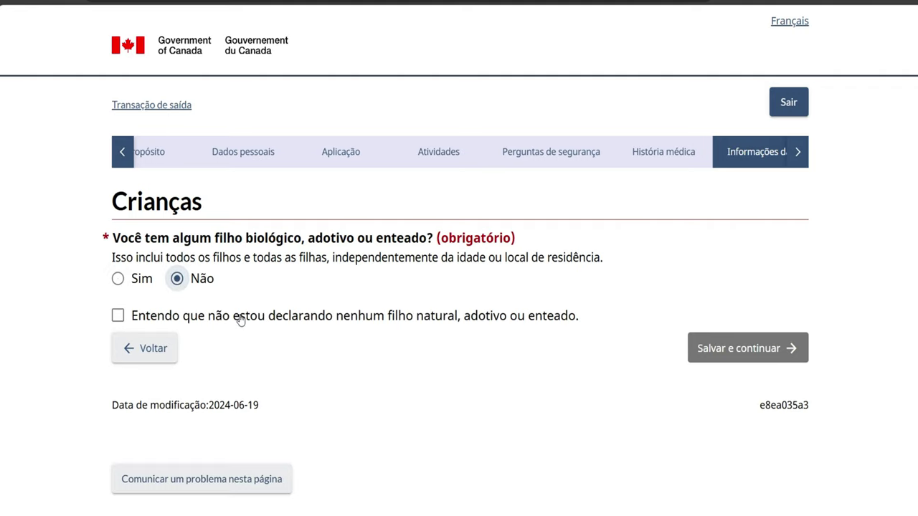
left_click(117, 316)
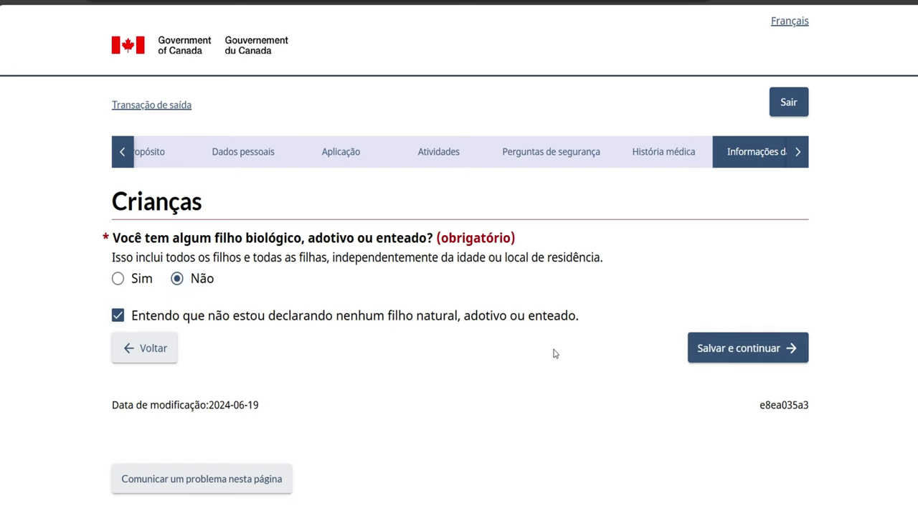
left_click(729, 346)
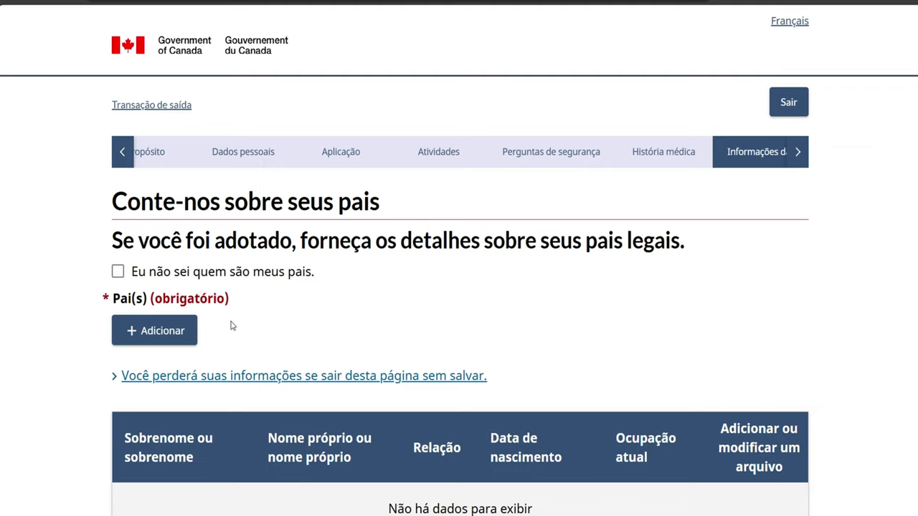
Add a parent entry with relationship Pai and birth date 2005 Dezembro 19
scroll(292, 320, "down", 1)
scroll(292, 320, "down", 5)
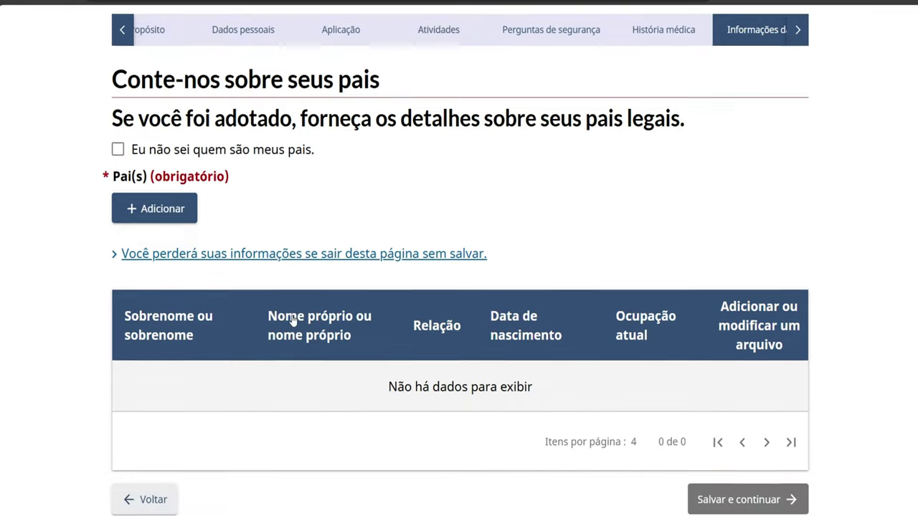
scroll(293, 320, "up", 3)
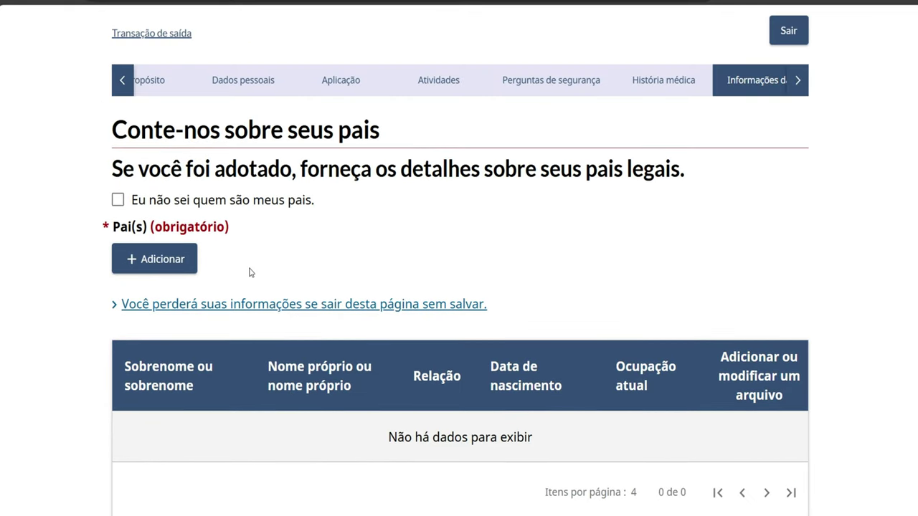
left_click(156, 260)
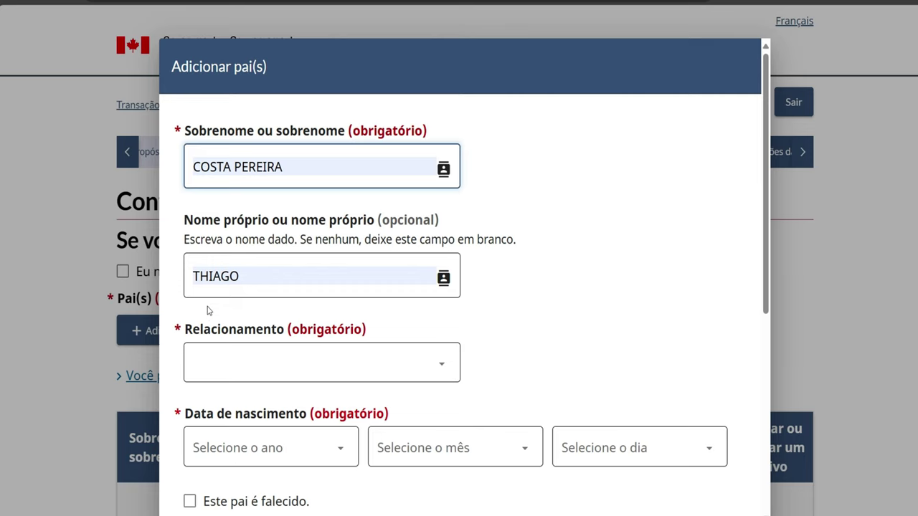
scroll(208, 311, "down", 1)
left_click(241, 327)
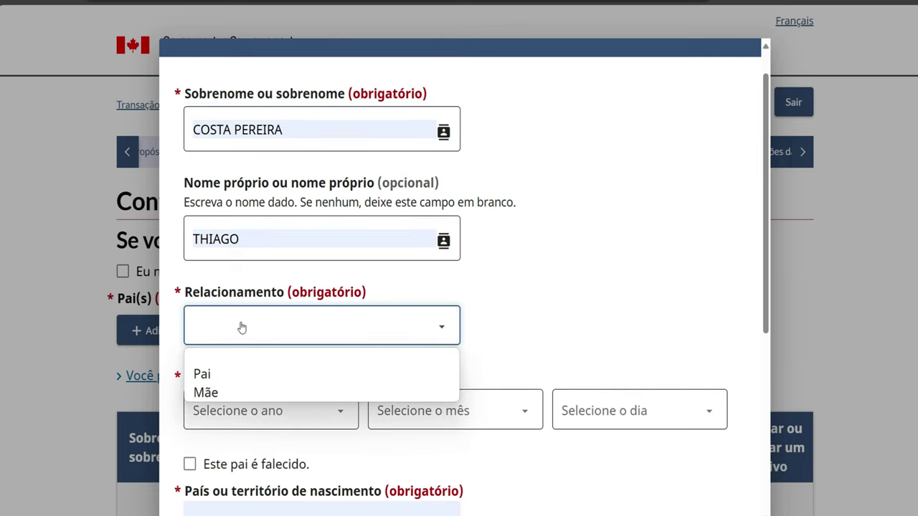
left_click(218, 380)
left_click(246, 410)
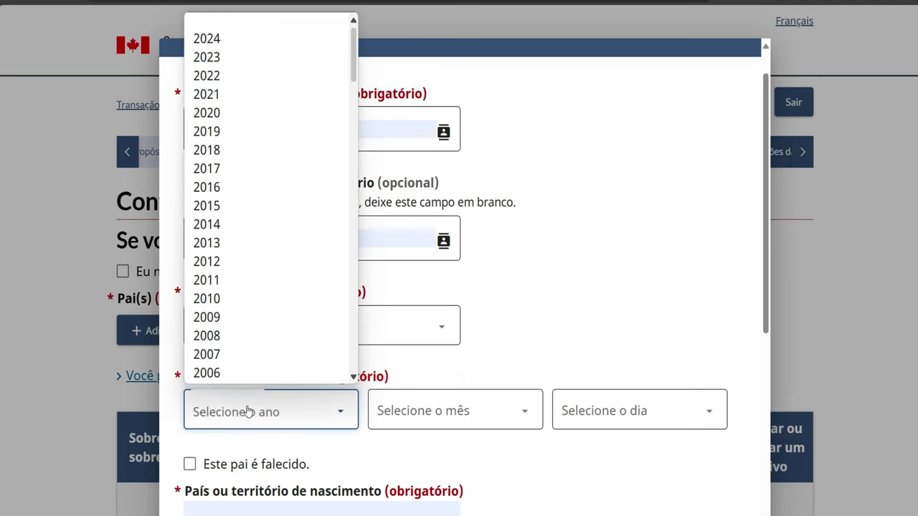
left_click(239, 376)
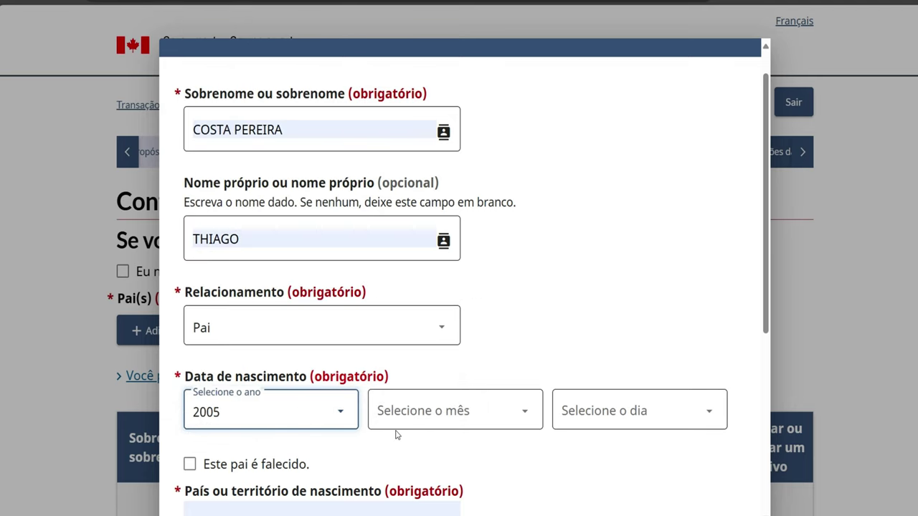
left_click(395, 424)
left_click(395, 376)
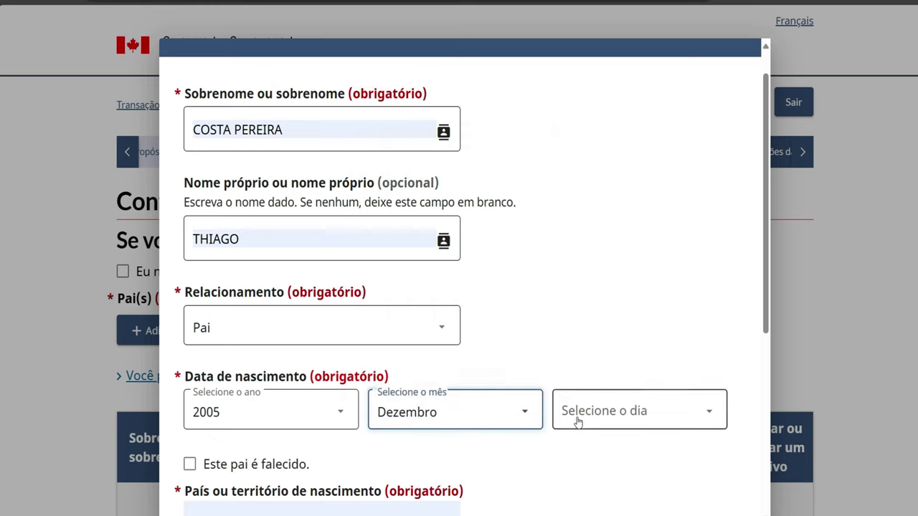
left_click(575, 420)
left_click(565, 359)
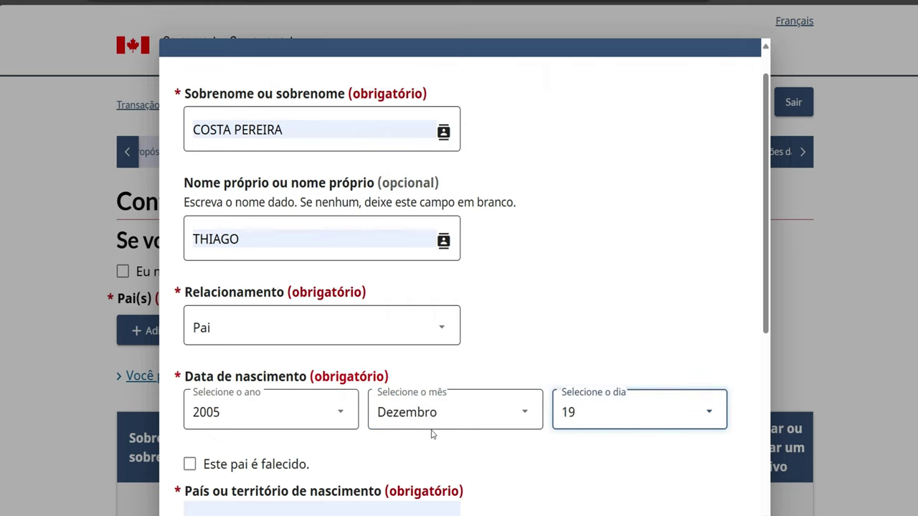
Mark the father as deceased with death date 2021 Julho 16 and save the entry
scroll(431, 430, "down", 1)
scroll(270, 431, "down", 1)
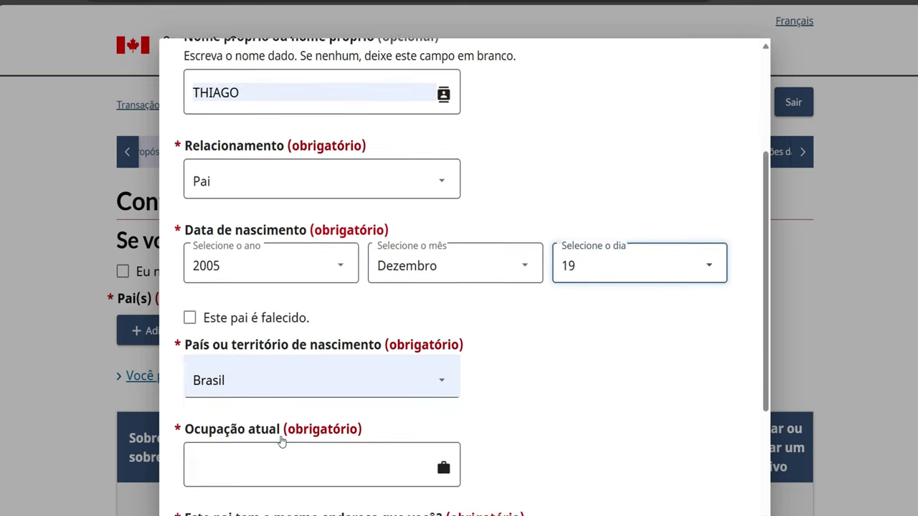
scroll(286, 416, "down", 2)
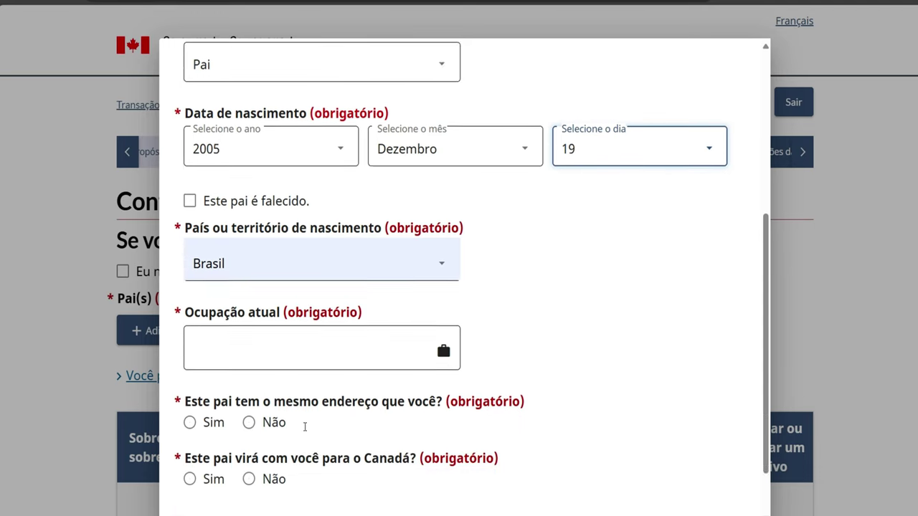
left_click(189, 186)
scroll(188, 183, "up", 1)
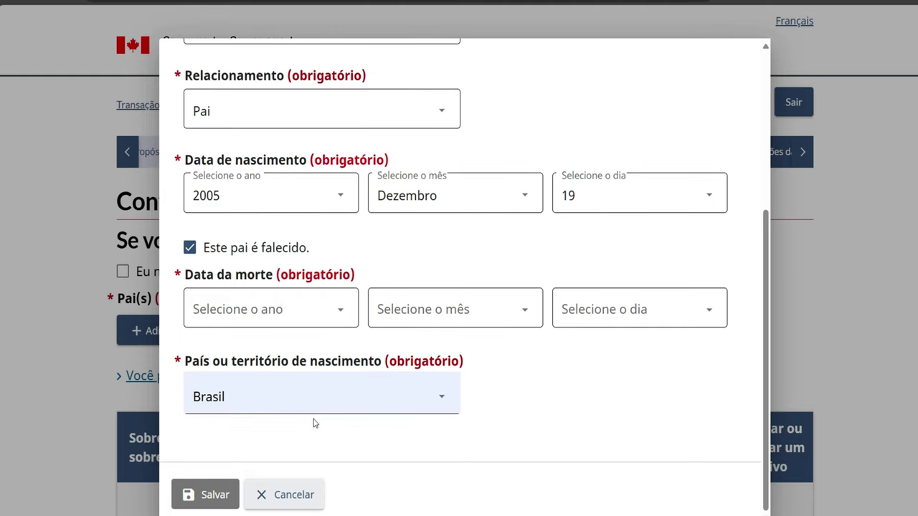
left_click(303, 315)
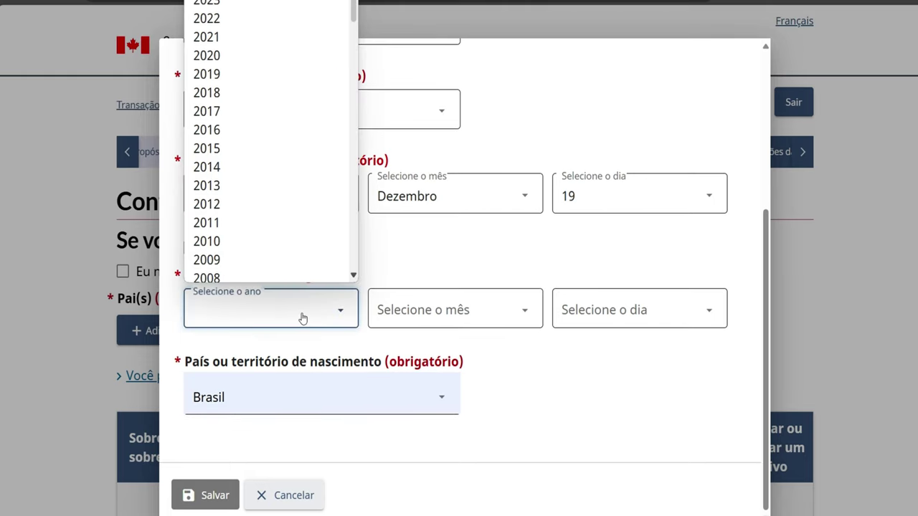
left_click(289, 31)
left_click(439, 311)
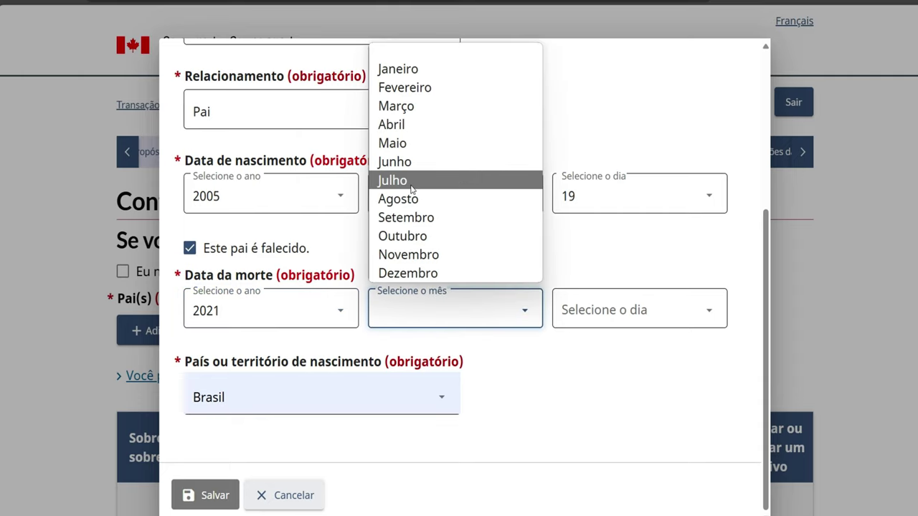
left_click(411, 187)
left_click(603, 311)
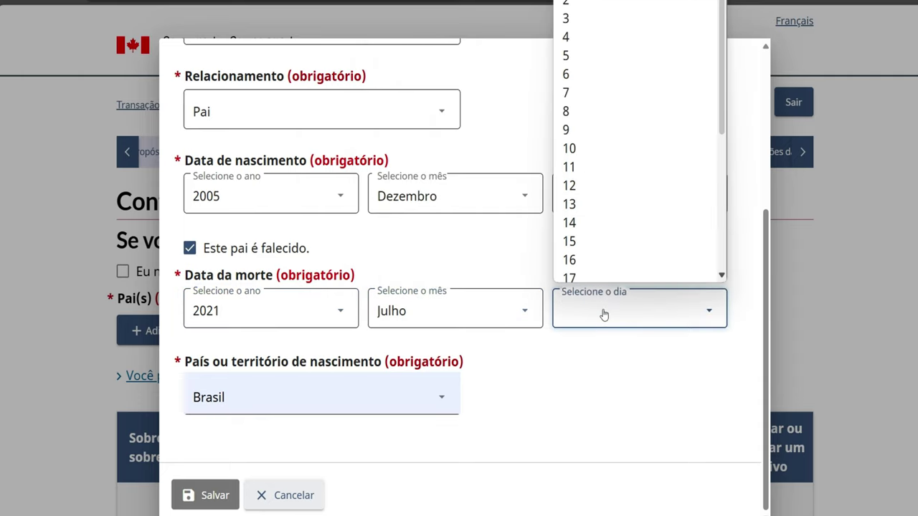
left_click(582, 254)
left_click(207, 500)
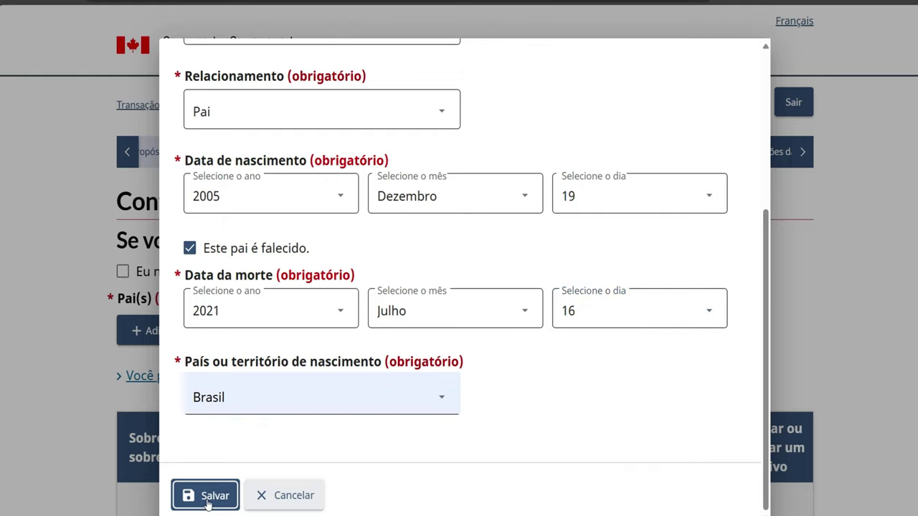
scroll(316, 471, "down", 1)
scroll(315, 470, "down", 3)
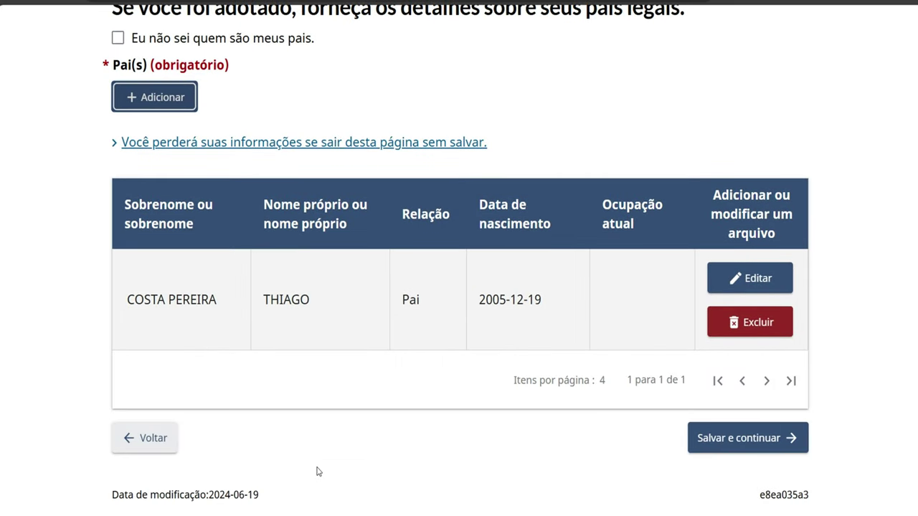
left_click(704, 443)
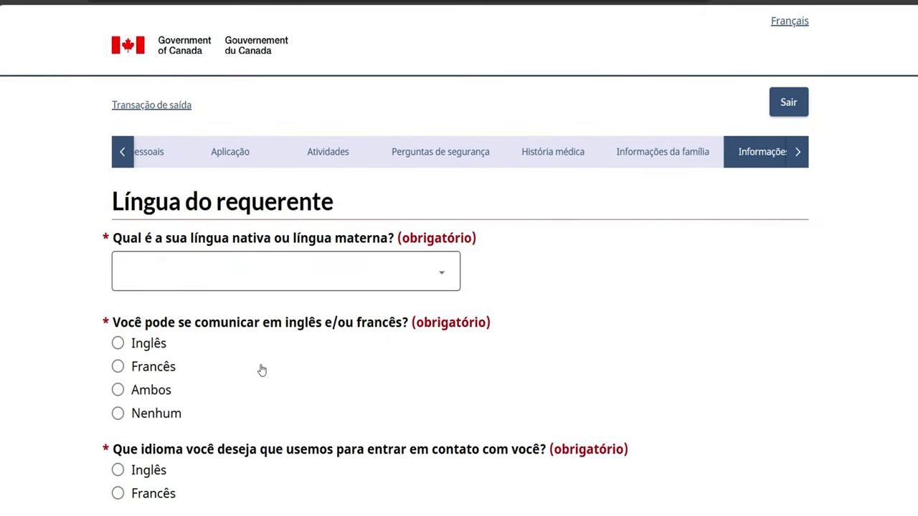
scroll(261, 371, "down", 2)
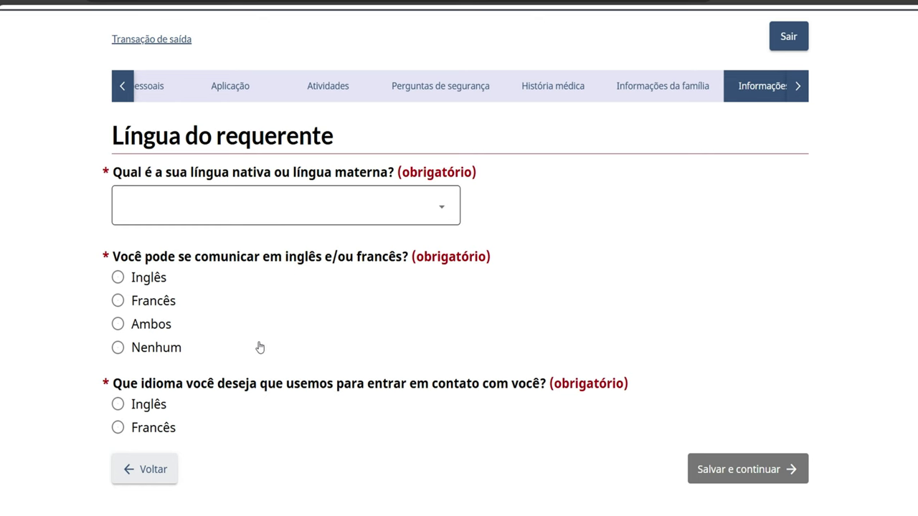
left_click(139, 474)
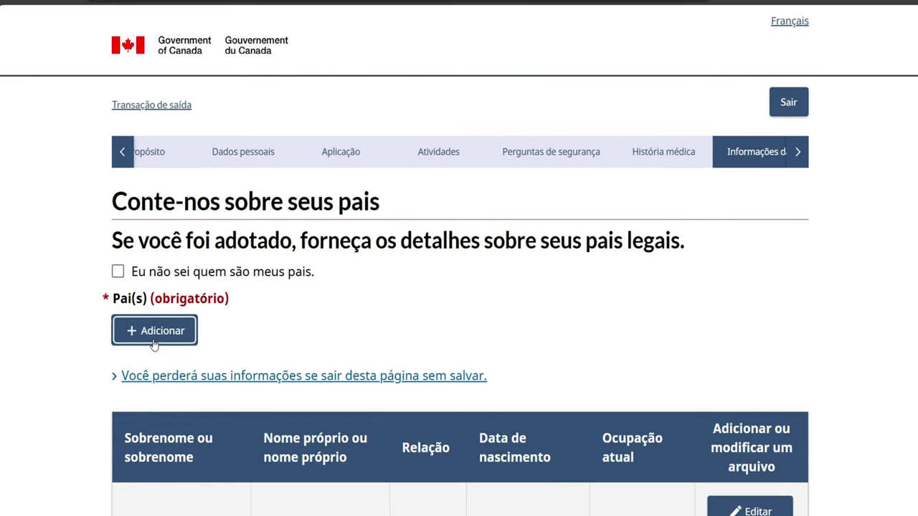
Add another parent entry with relationship Mãe and birth date 2012 Agosto 13
left_click(153, 343)
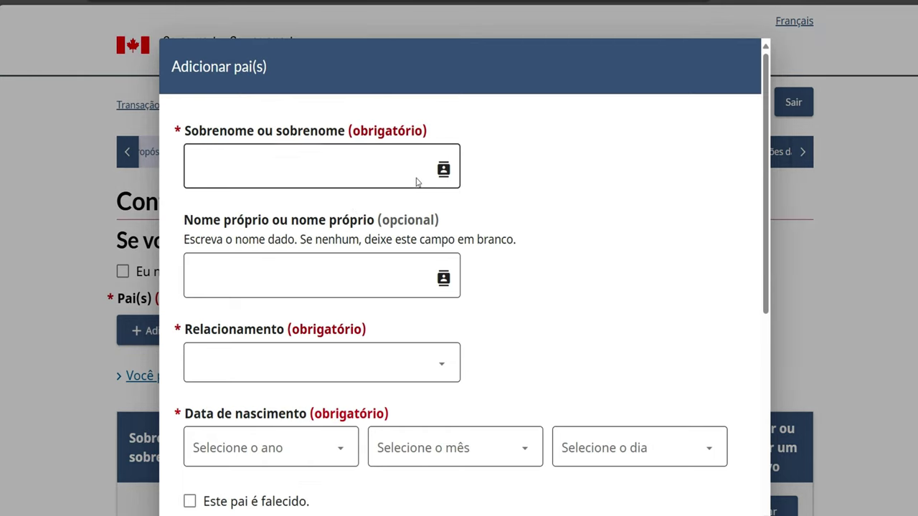
left_click(215, 171)
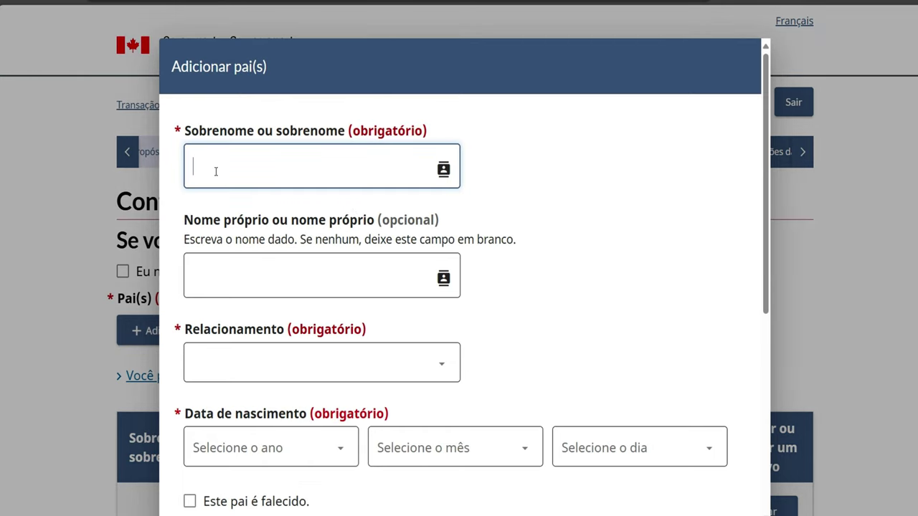
left_click(222, 363)
left_click(216, 431)
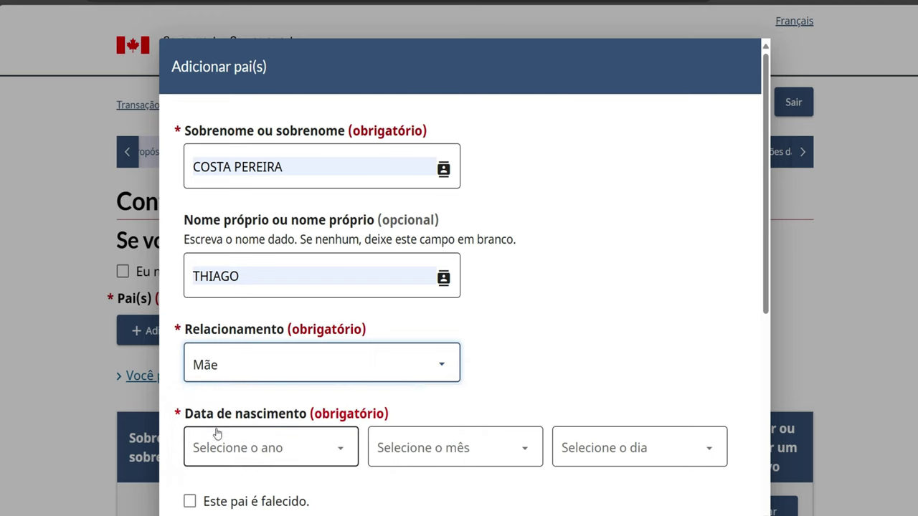
left_click(269, 460)
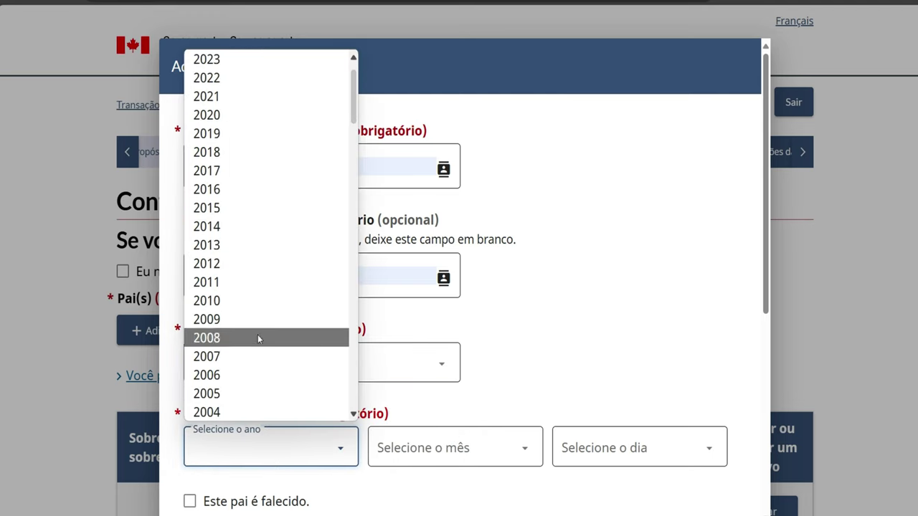
left_click(266, 262)
left_click(426, 458)
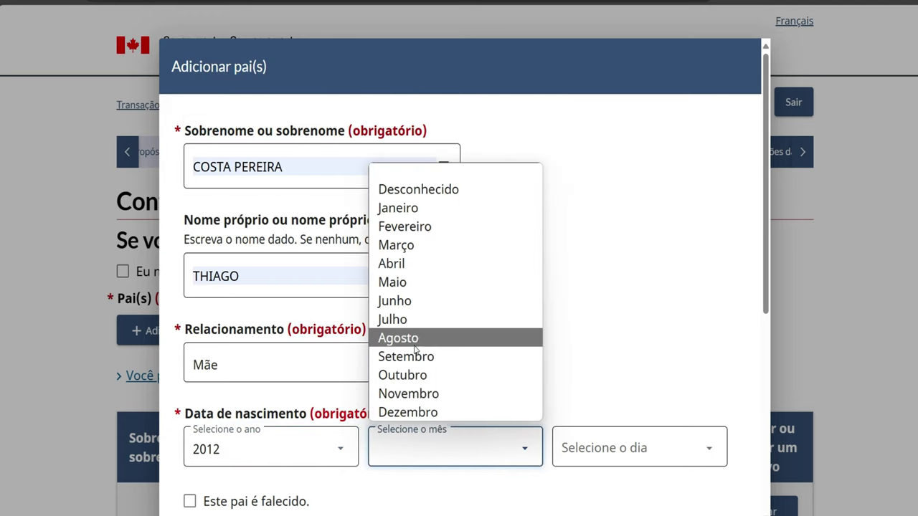
left_click(415, 345)
left_click(573, 457)
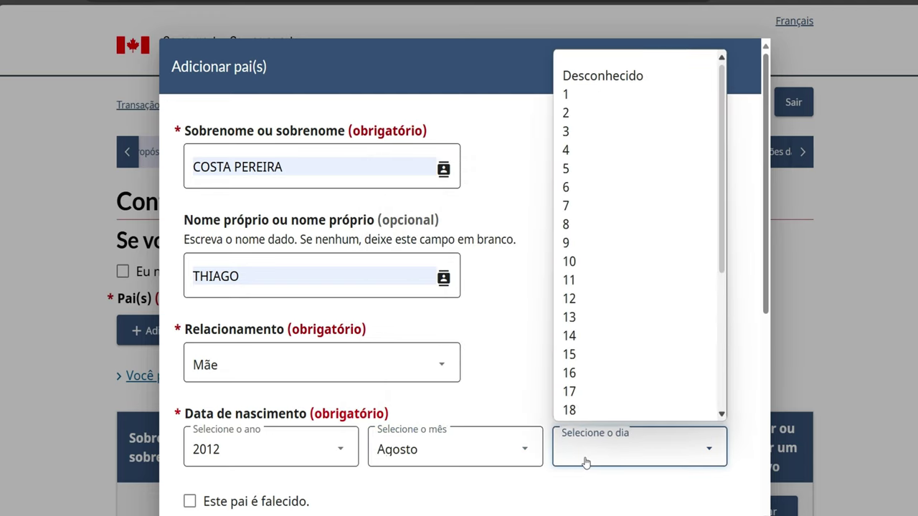
left_click(586, 317)
Set the mother's occupation to APOSENTADA, same address Sim, not coming to Canada, and save
scroll(471, 398, "down", 1)
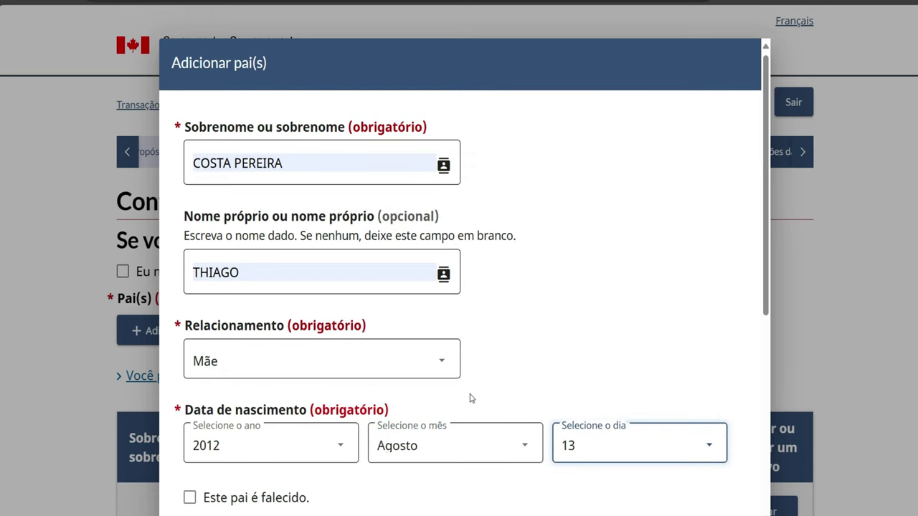
scroll(471, 398, "down", 2)
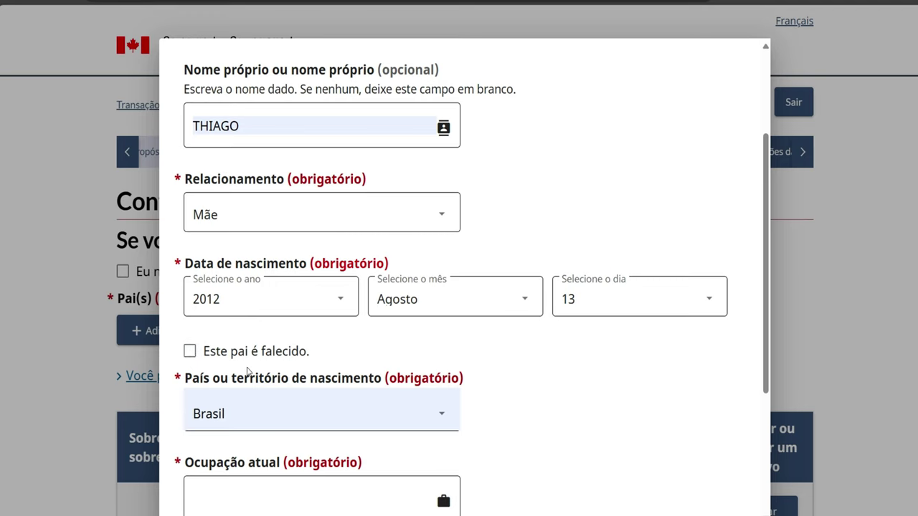
scroll(255, 373, "down", 1)
scroll(299, 450, "down", 1)
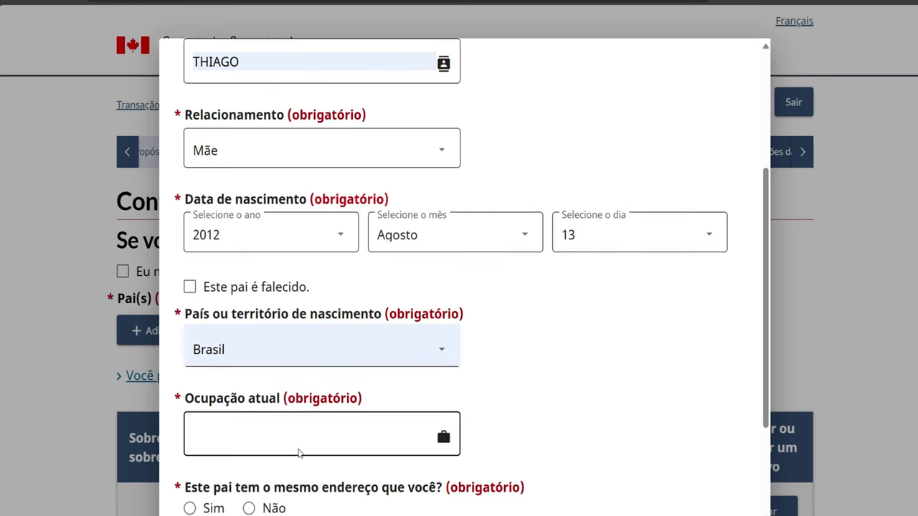
scroll(299, 452, "down", 1)
left_click(279, 397)
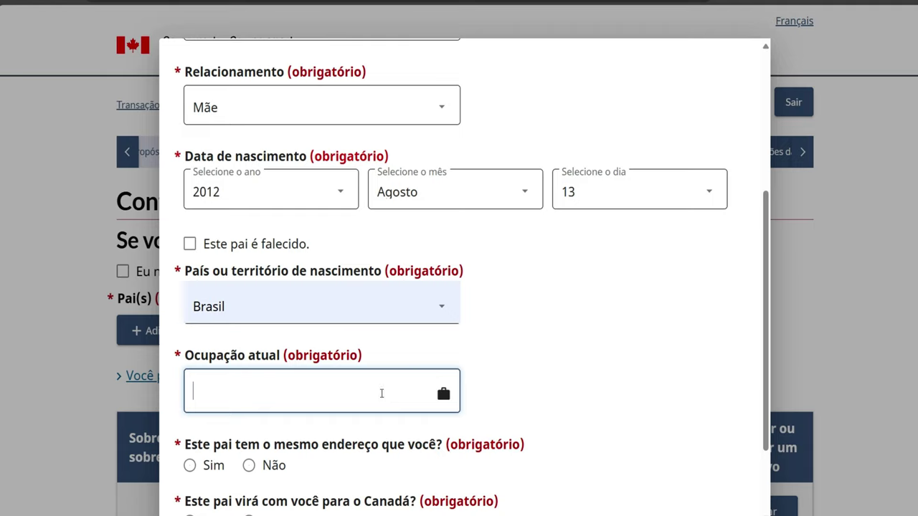
type("APOSENTE")
type("DA")
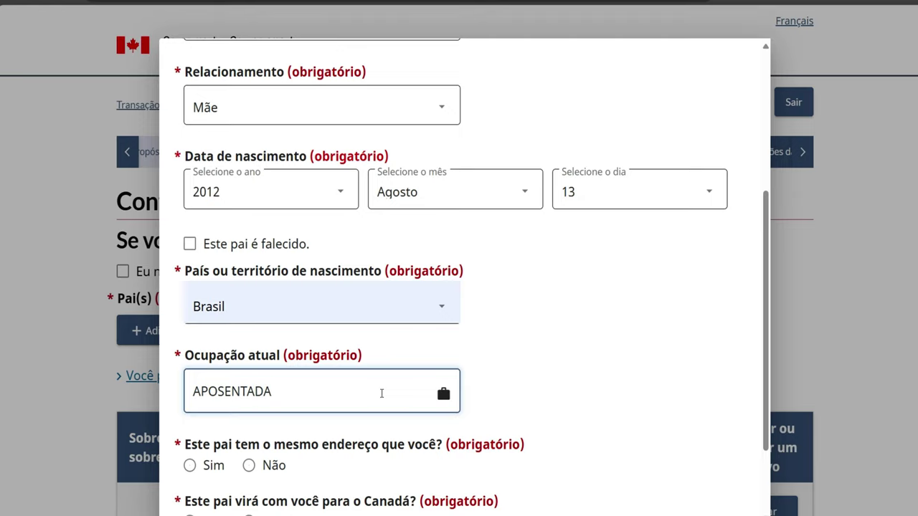
scroll(334, 430, "down", 1)
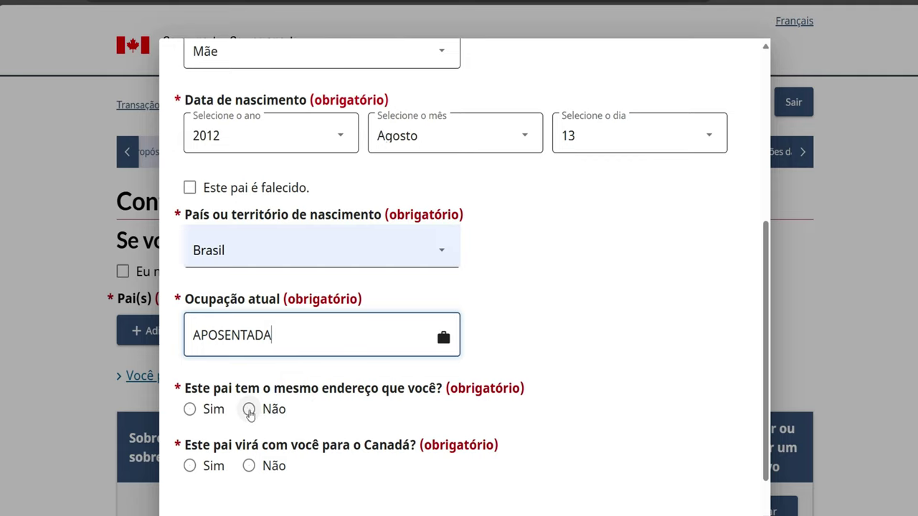
left_click(189, 410)
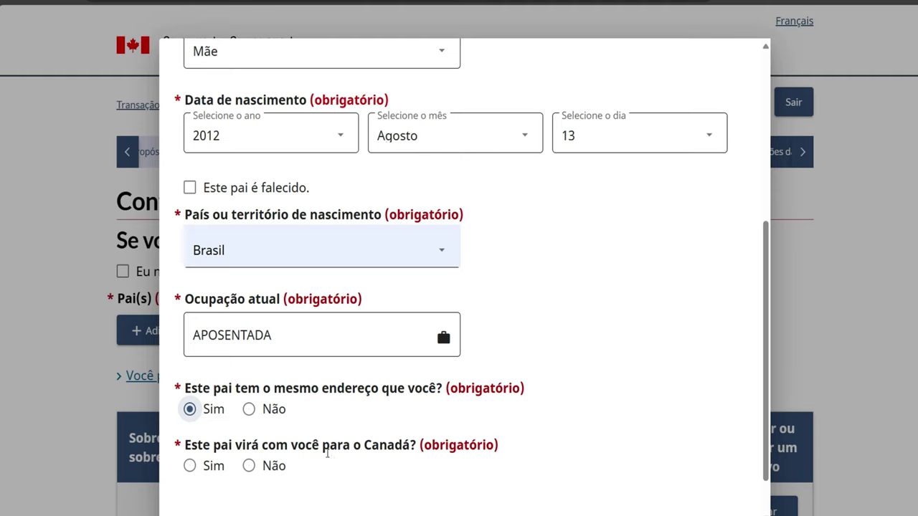
left_click(249, 466)
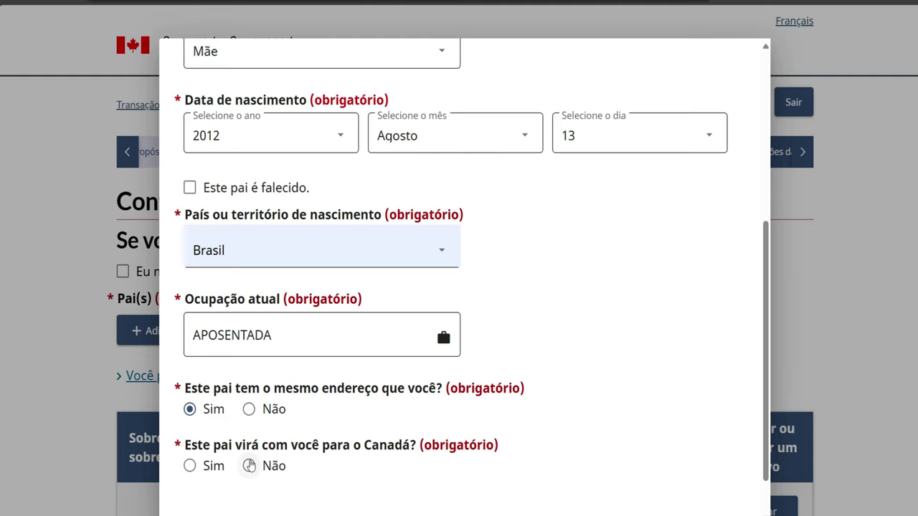
scroll(410, 426, "down", 2)
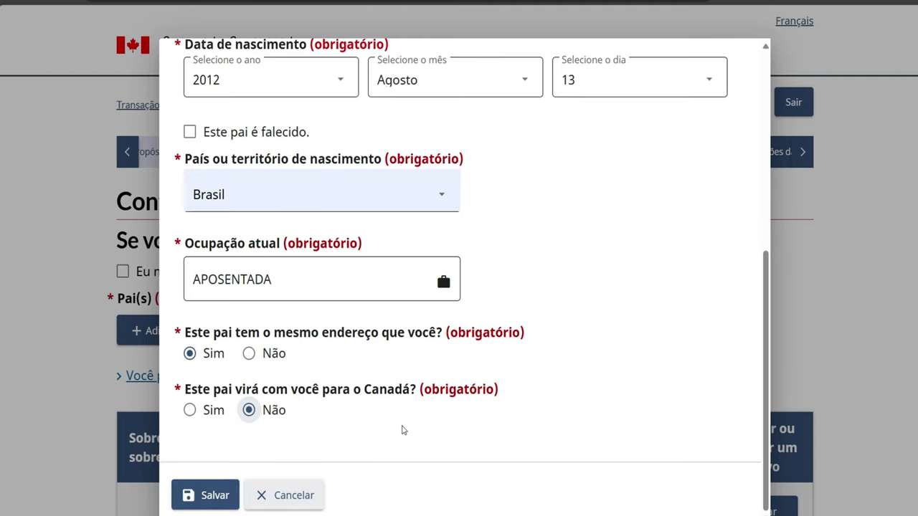
left_click(204, 495)
scroll(203, 495, "down", 6)
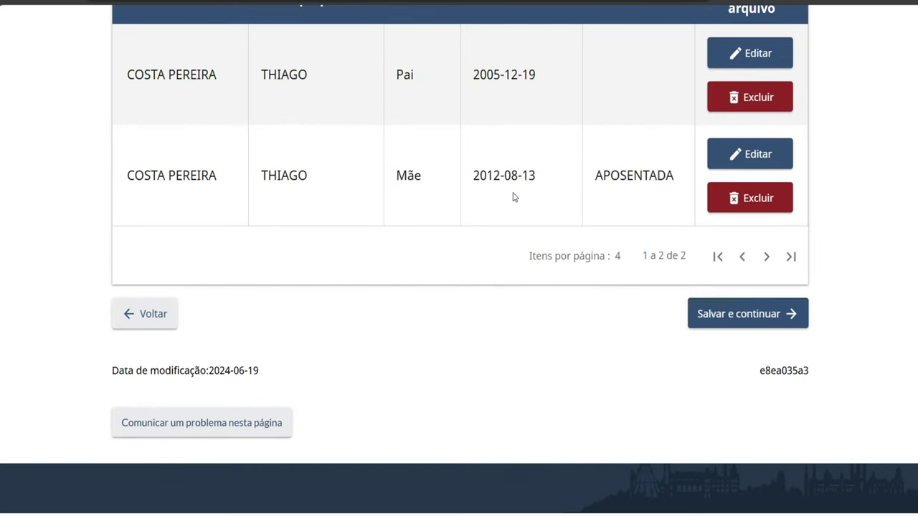
Save the parents page and choose Português, Brasil as the native language
scroll(512, 196, "up", 2)
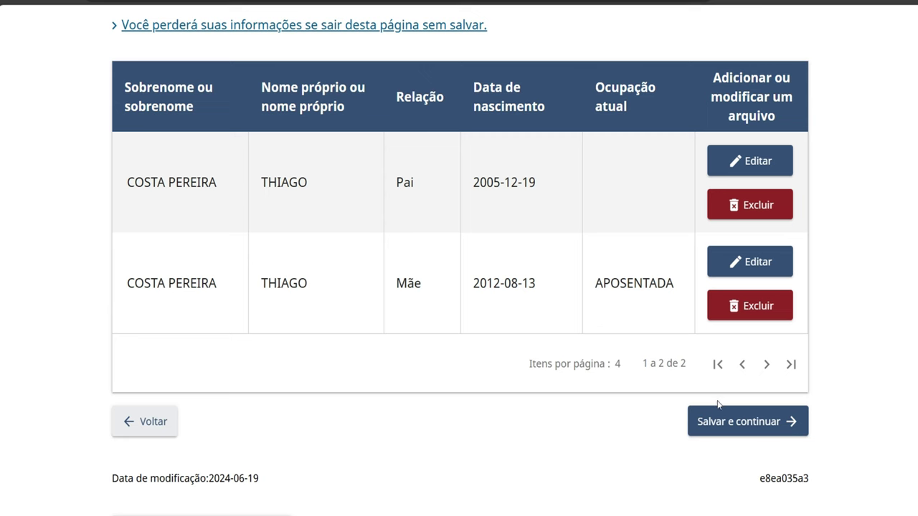
left_click(721, 423)
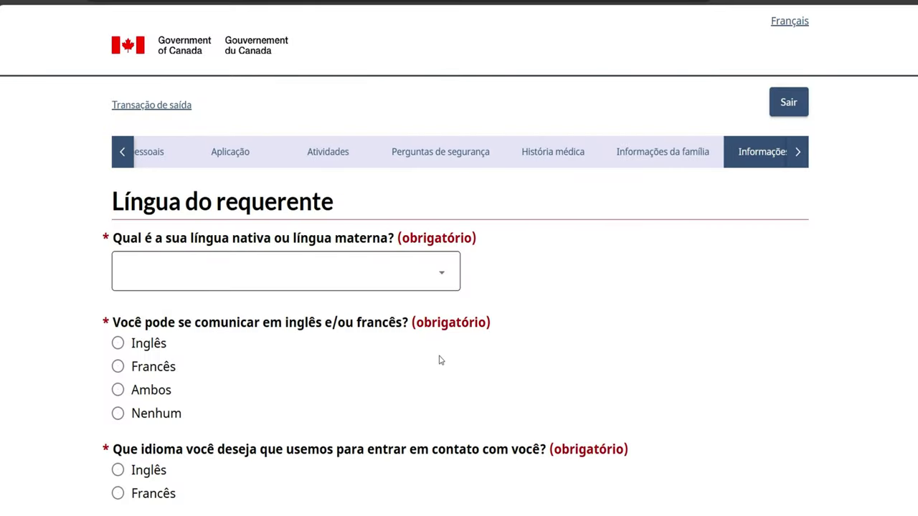
left_click(406, 278)
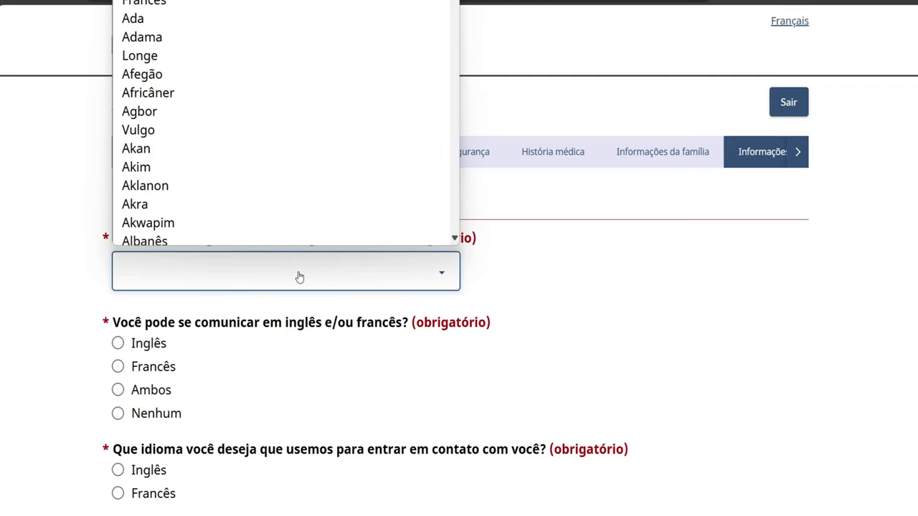
key("p")
scroll(286, 200, "down", 5)
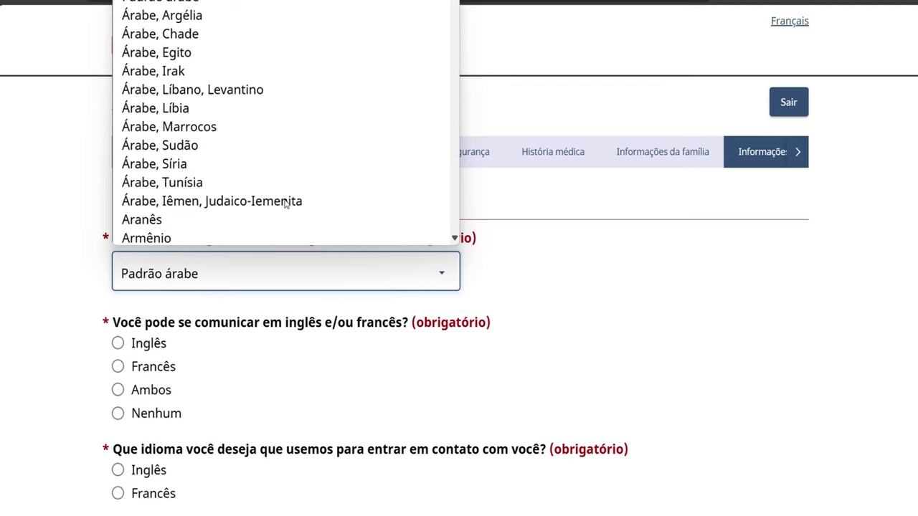
scroll(285, 204, "up", 1)
scroll(284, 205, "down", 8)
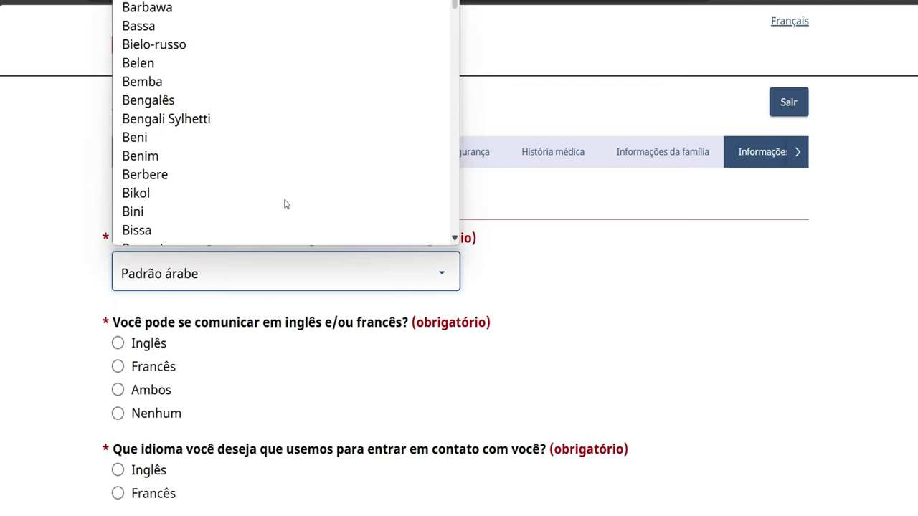
scroll(285, 204, "down", 20)
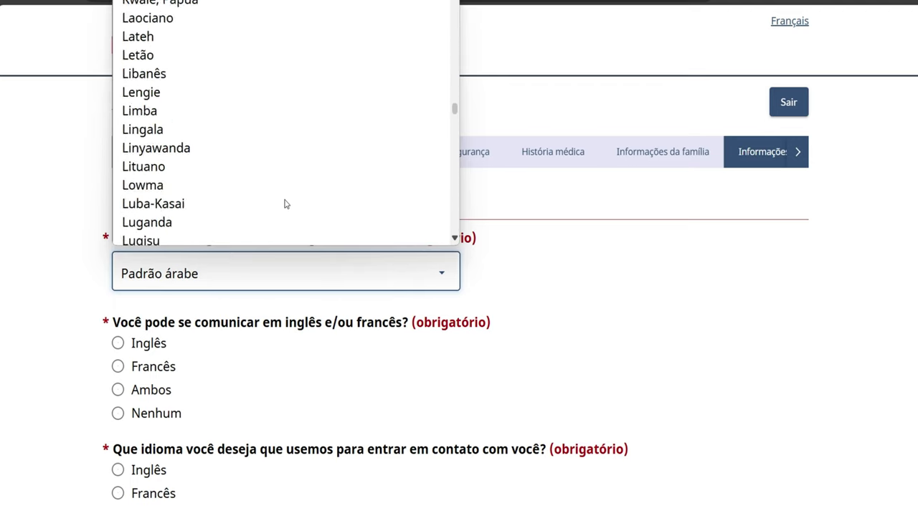
scroll(285, 204, "down", 6)
scroll(284, 204, "down", 6)
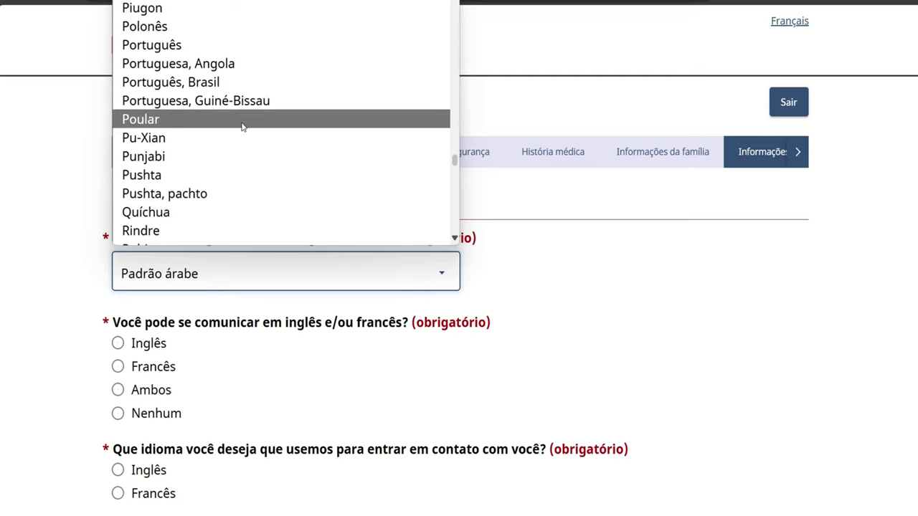
scroll(206, 71, "down", 1)
left_click(206, 70)
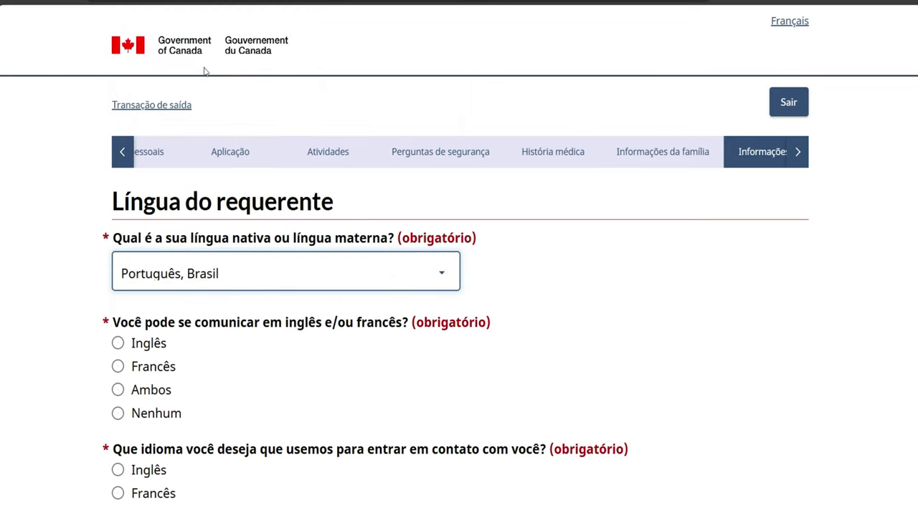
Answer Nenhum for English or French ability, pick Inglês for contact, and save
scroll(263, 313, "down", 1)
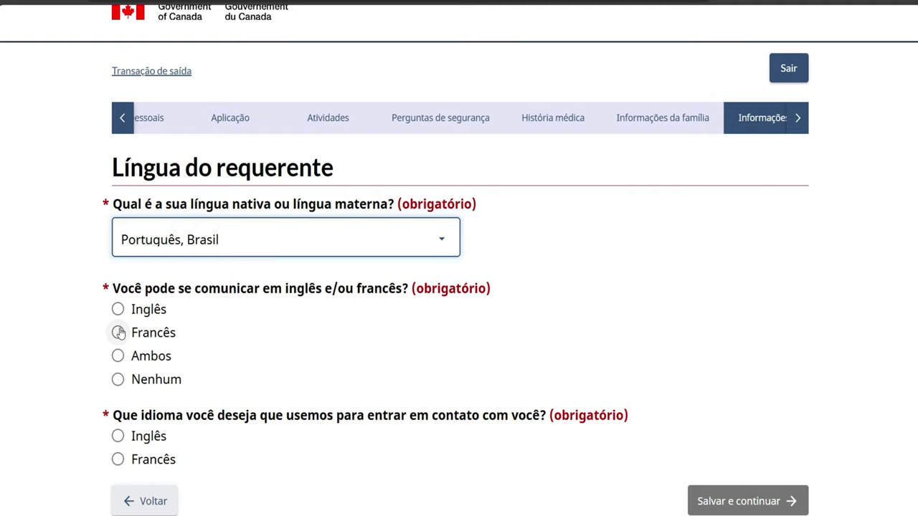
left_click(117, 310)
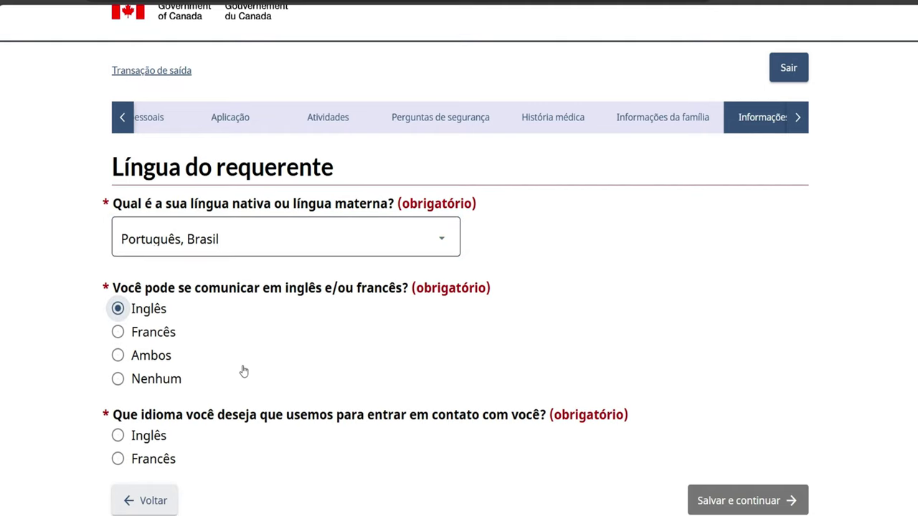
scroll(244, 371, "down", 1)
left_click(117, 297)
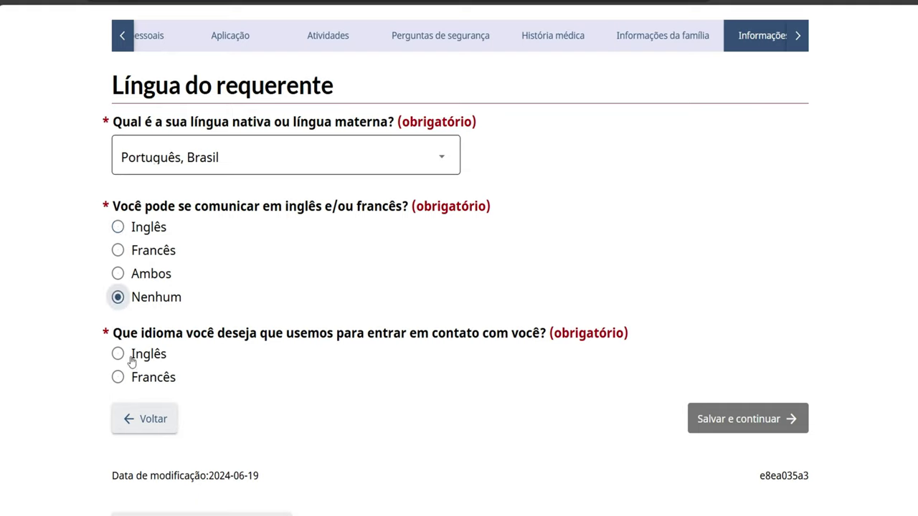
left_click(118, 355)
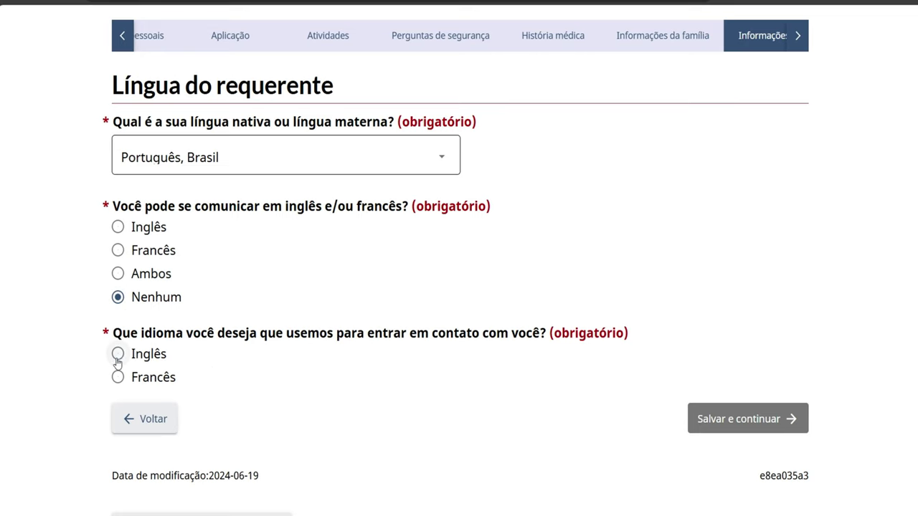
scroll(268, 380, "down", 2)
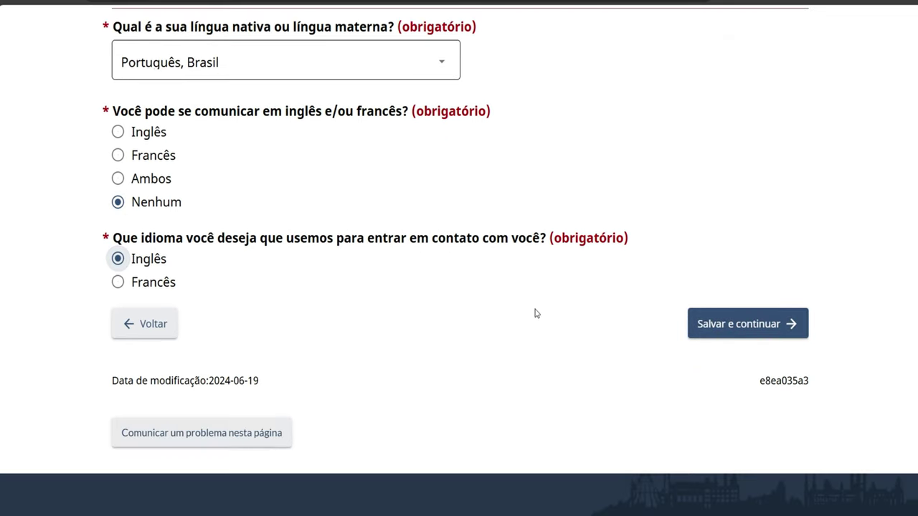
left_click(716, 330)
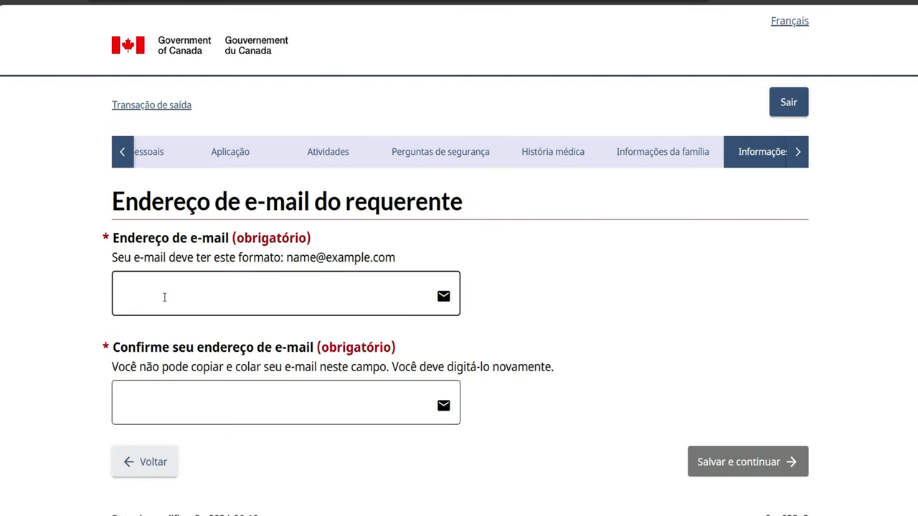
Fill in the applicant's e-mail address field on the e-mail page
left_click(164, 297)
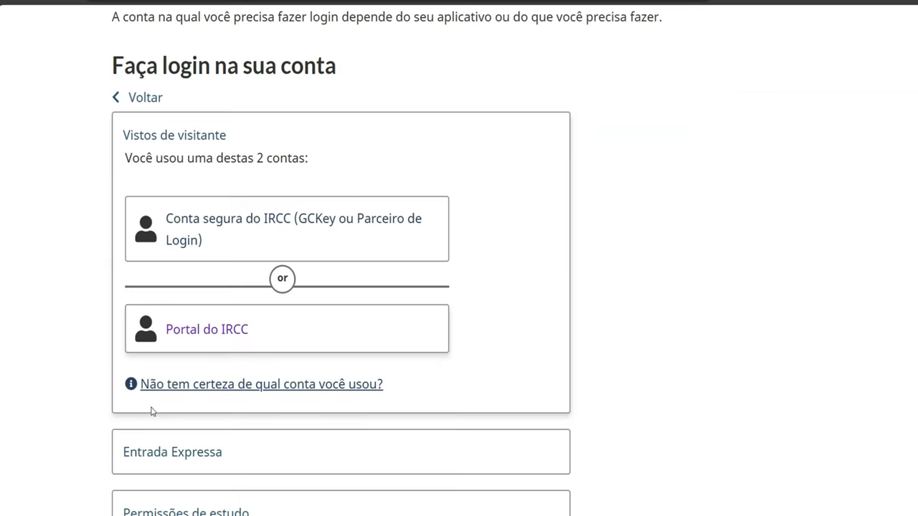
scroll(152, 410, "down", 2)
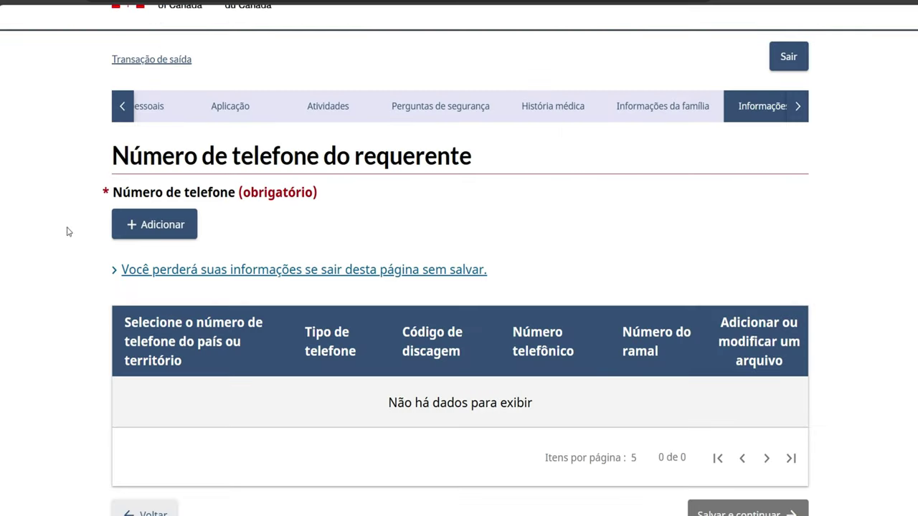
Add a Celular phone marked Outro with dial code 55 and enter the phone number
left_click(147, 227)
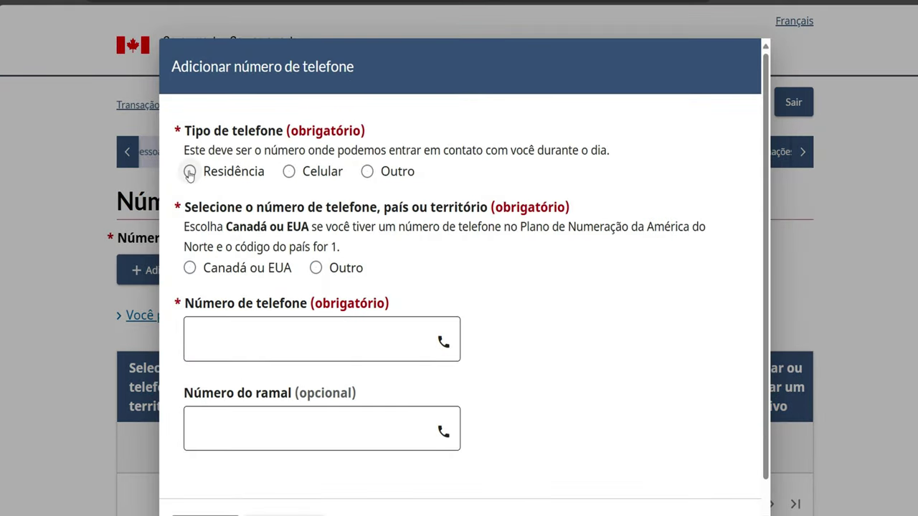
left_click(290, 172)
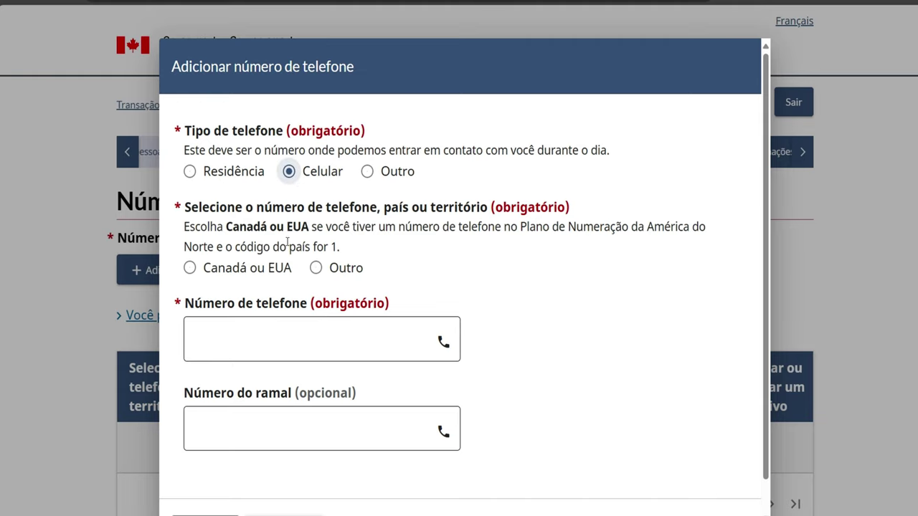
left_click(316, 267)
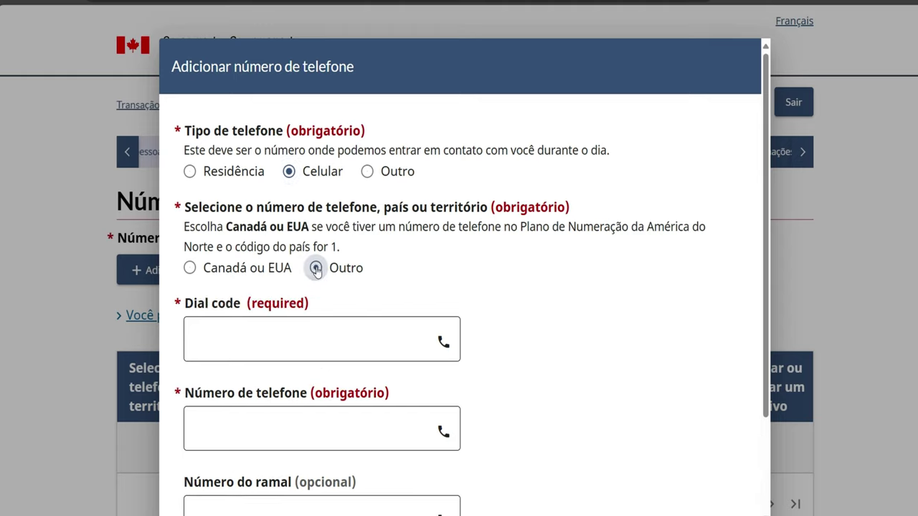
left_click(253, 331)
type("55")
left_click(249, 429)
type("1234567")
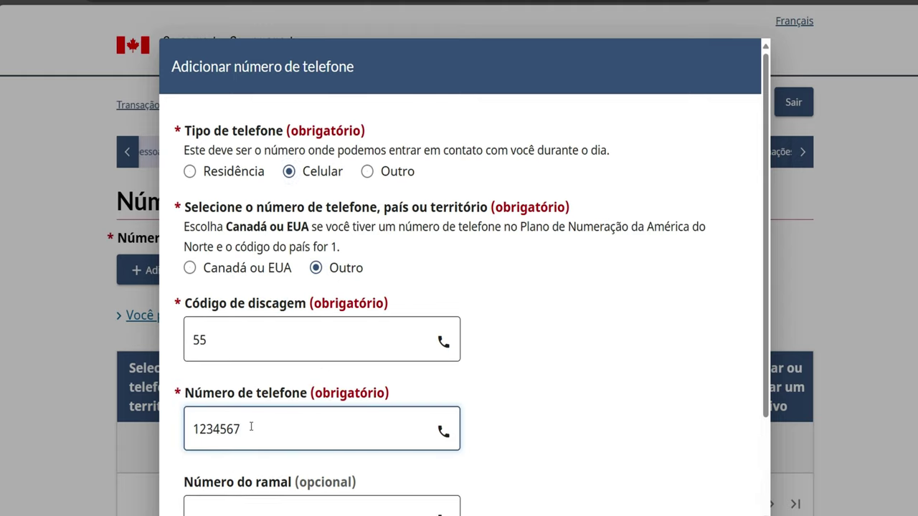
type("89")
Save the new phone entry and then save the phone page
scroll(251, 422, "down", 1)
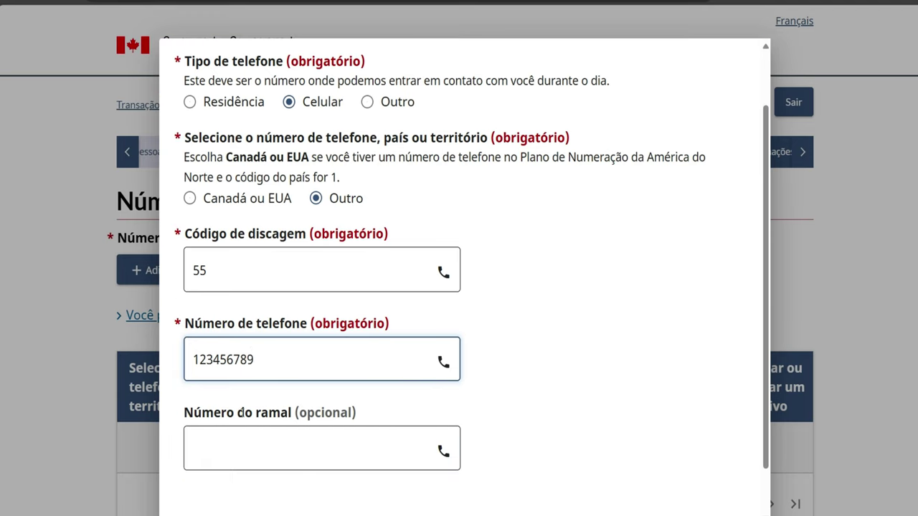
scroll(242, 412, "down", 1)
left_click(214, 500)
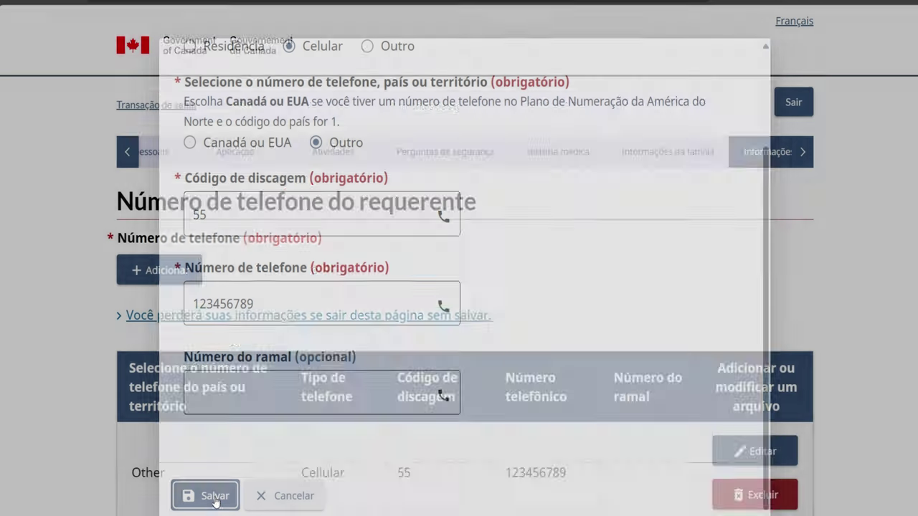
scroll(343, 467, "down", 1)
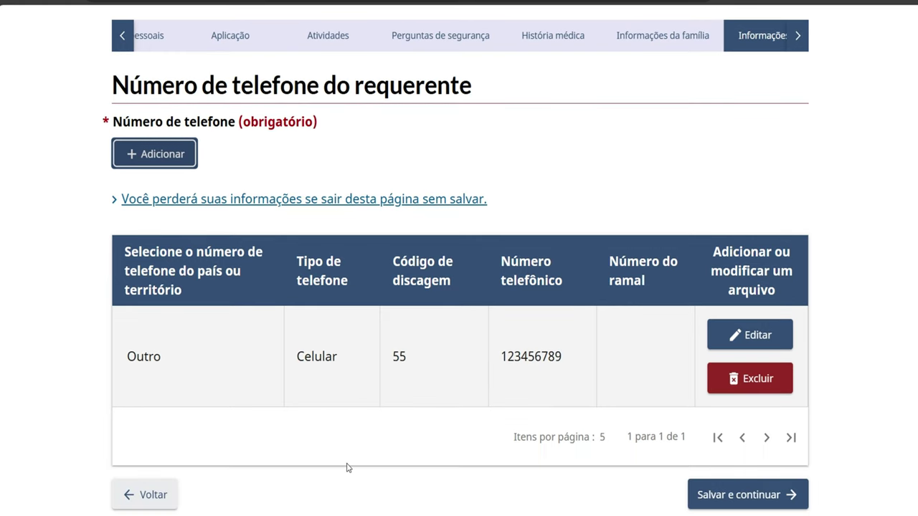
left_click(760, 494)
Check every section of the Resumo de suas informações summary, then save it to reach the documents page
scroll(479, 451, "down", 1)
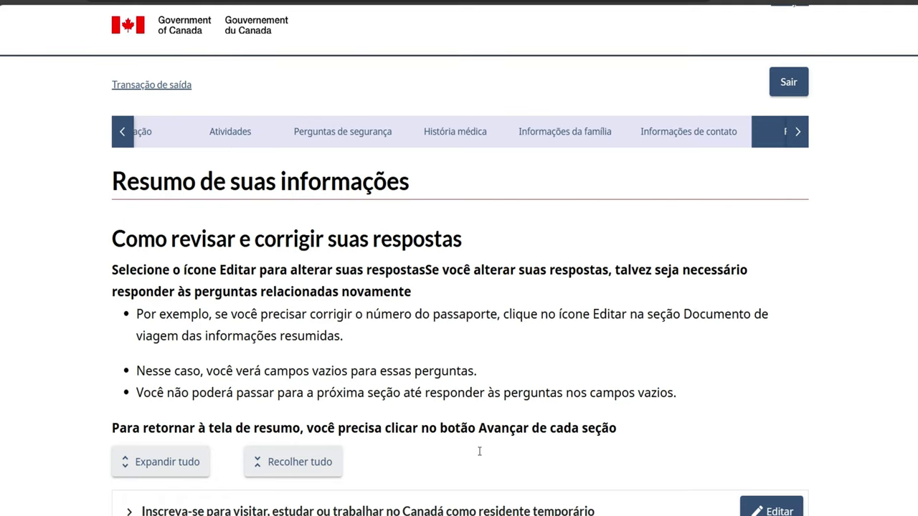
scroll(479, 451, "down", 2)
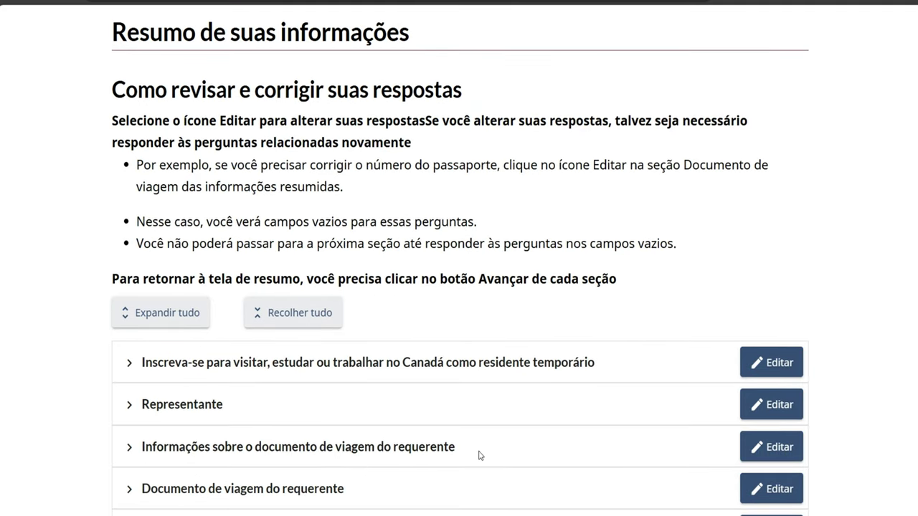
scroll(480, 456, "down", 1)
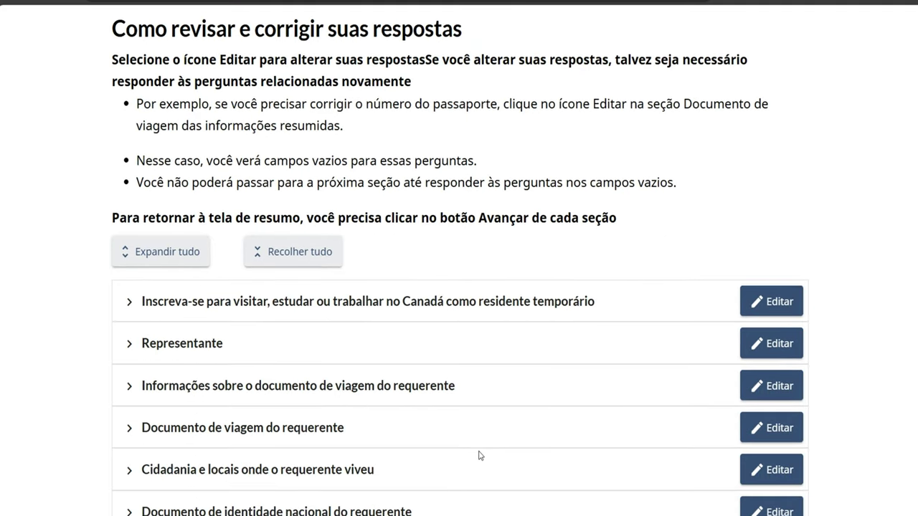
scroll(480, 456, "down", 1)
scroll(480, 455, "up", 3)
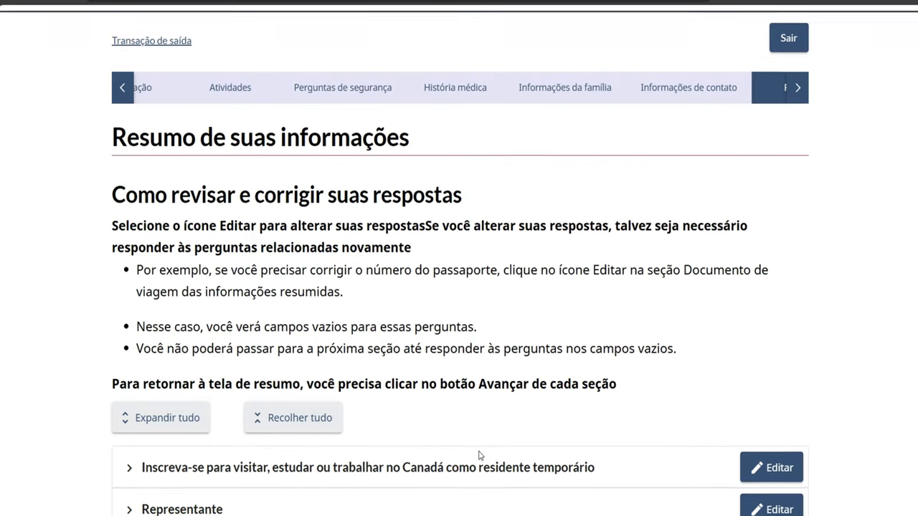
scroll(480, 456, "down", 1)
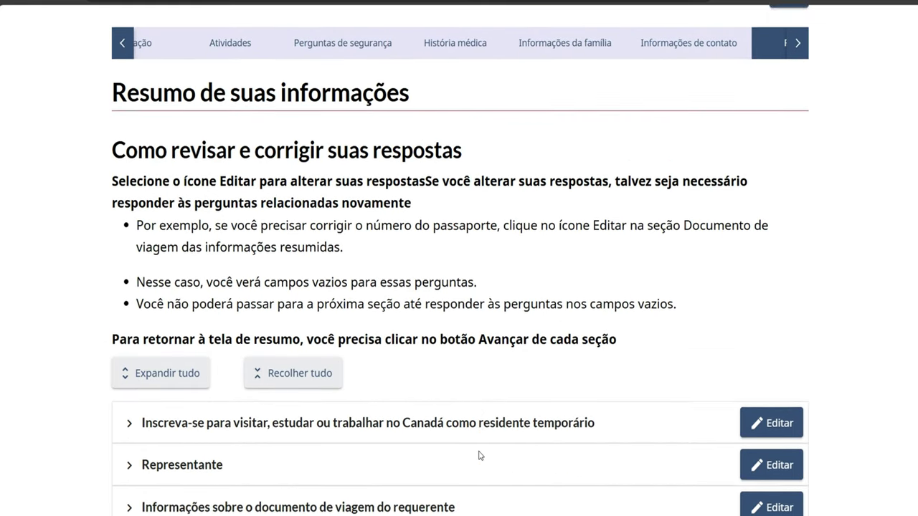
scroll(480, 456, "down", 1)
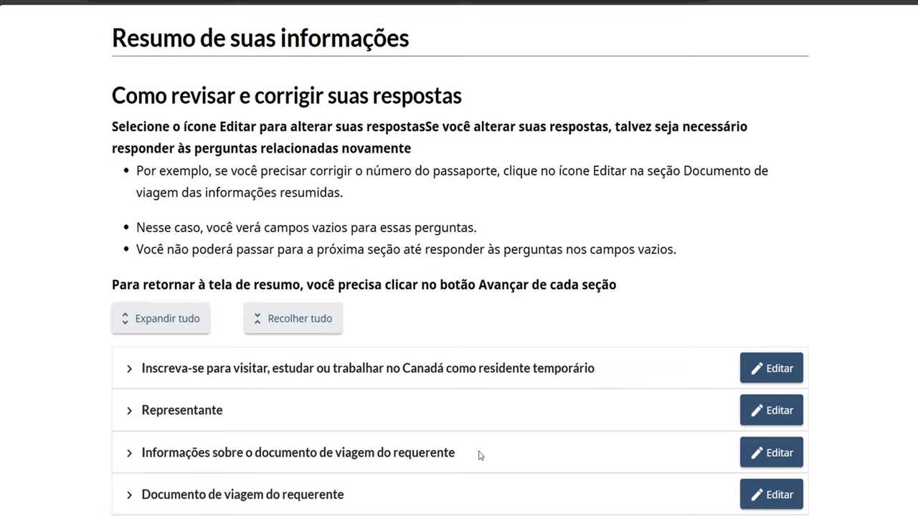
scroll(480, 456, "down", 3)
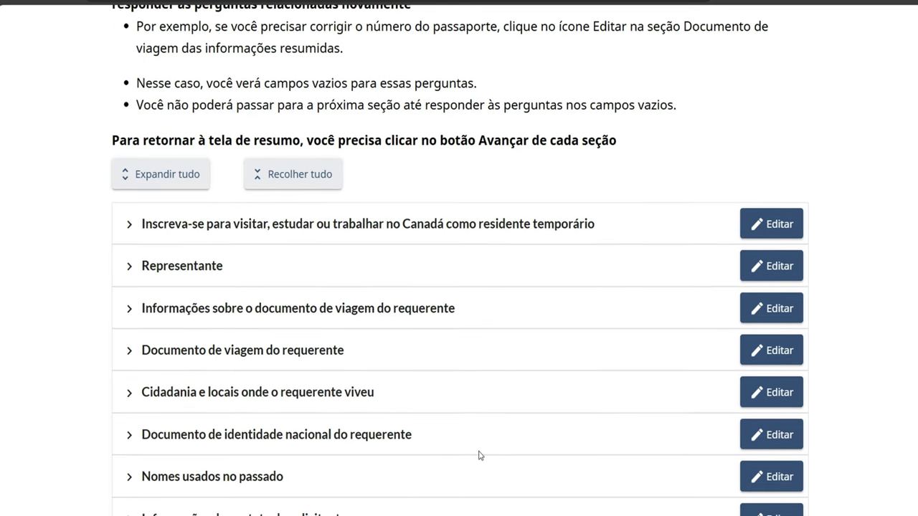
scroll(480, 456, "down", 6)
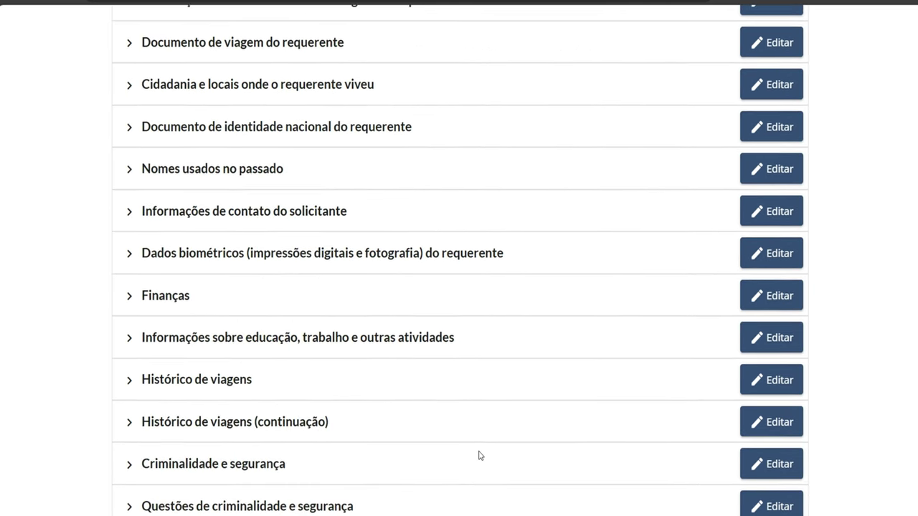
scroll(480, 456, "down", 4)
scroll(479, 455, "down", 2)
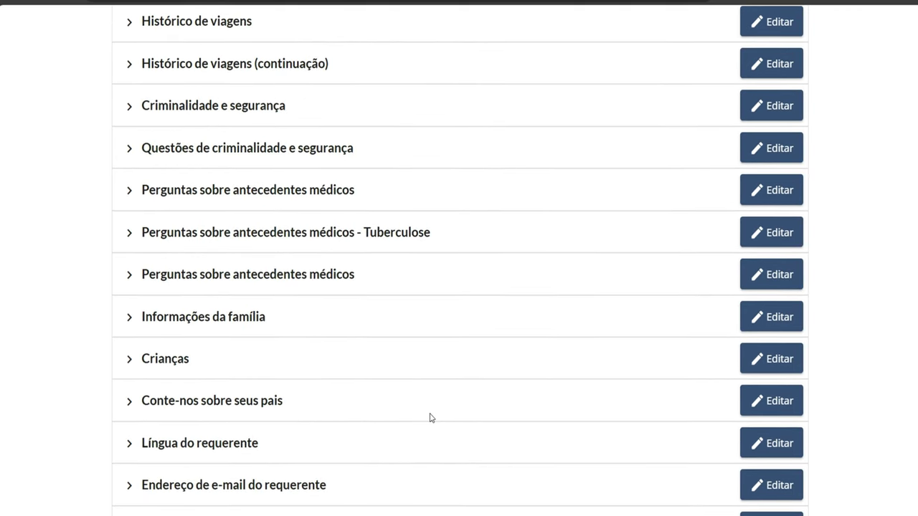
scroll(431, 417, "down", 2)
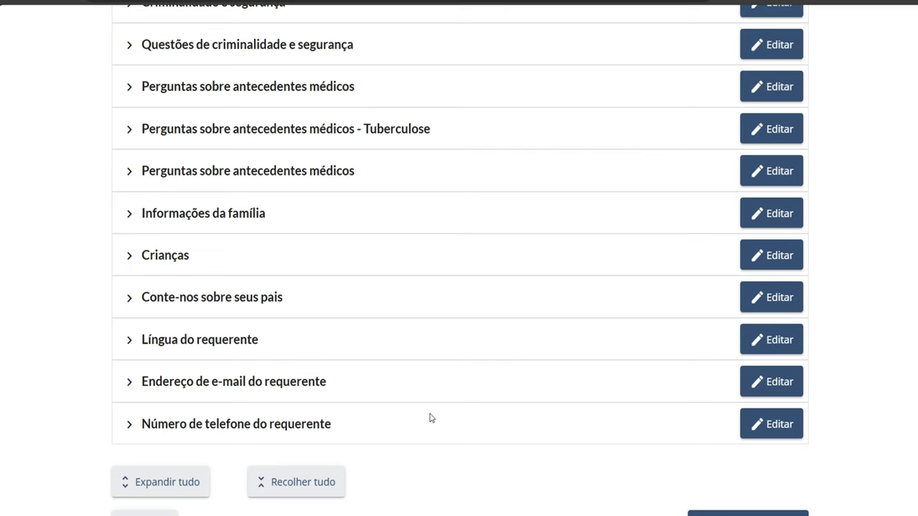
scroll(431, 418, "down", 1)
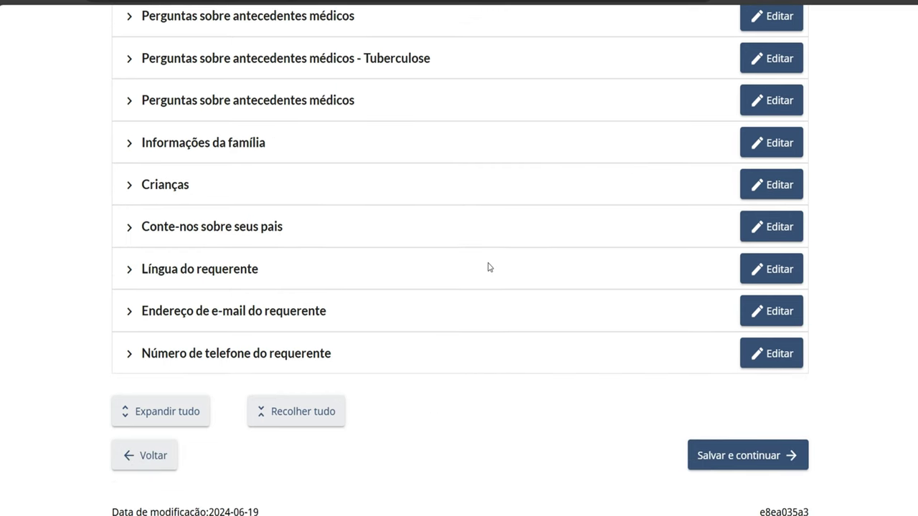
scroll(487, 266, "up", 2)
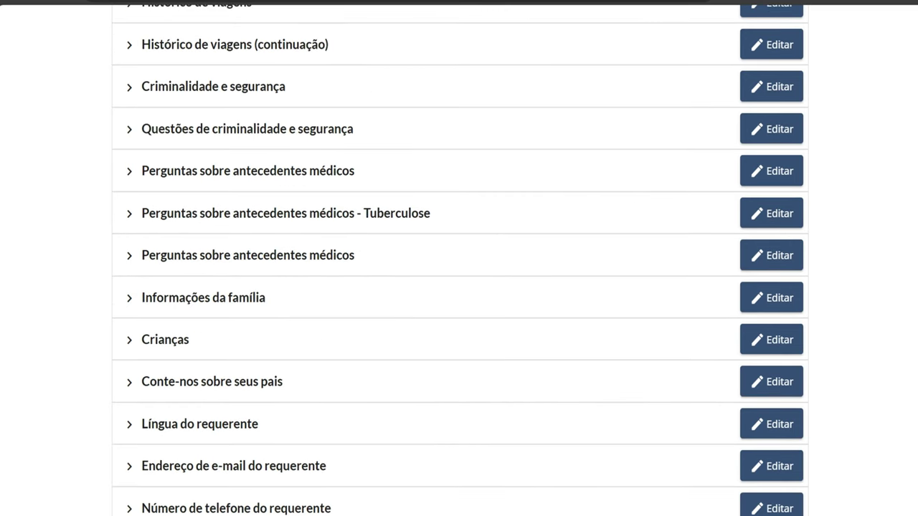
scroll(621, 485, "down", 2)
left_click(717, 466)
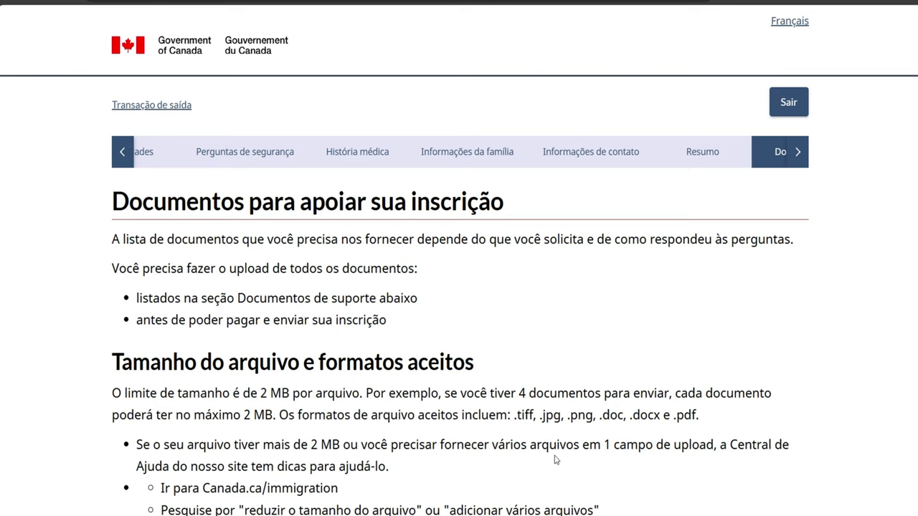
scroll(556, 460, "down", 2)
scroll(556, 459, "down", 1)
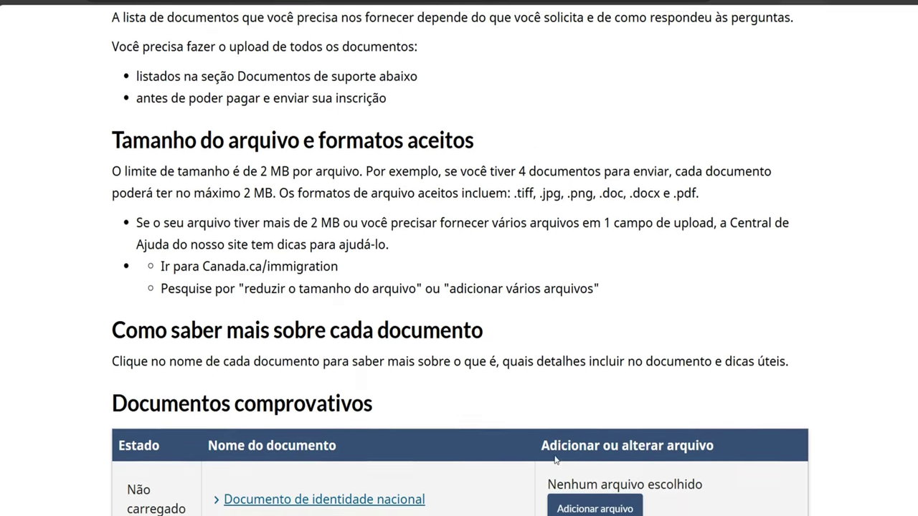
scroll(557, 460, "down", 2)
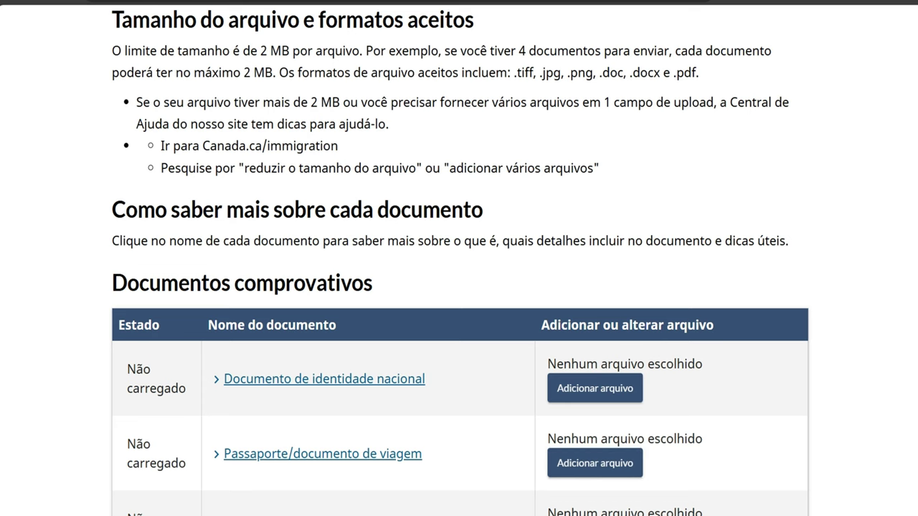
scroll(459, 258, "down", 4)
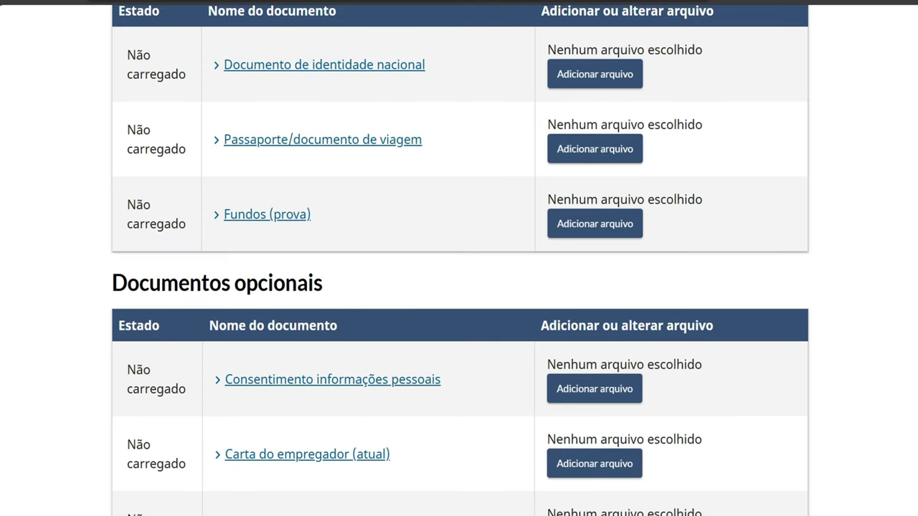
scroll(457, 53, "up", 1)
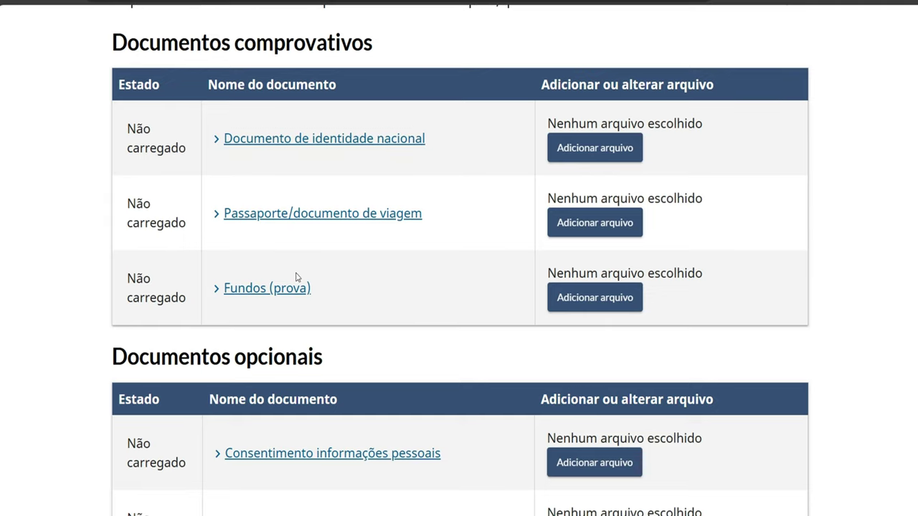
scroll(297, 277, "down", 1)
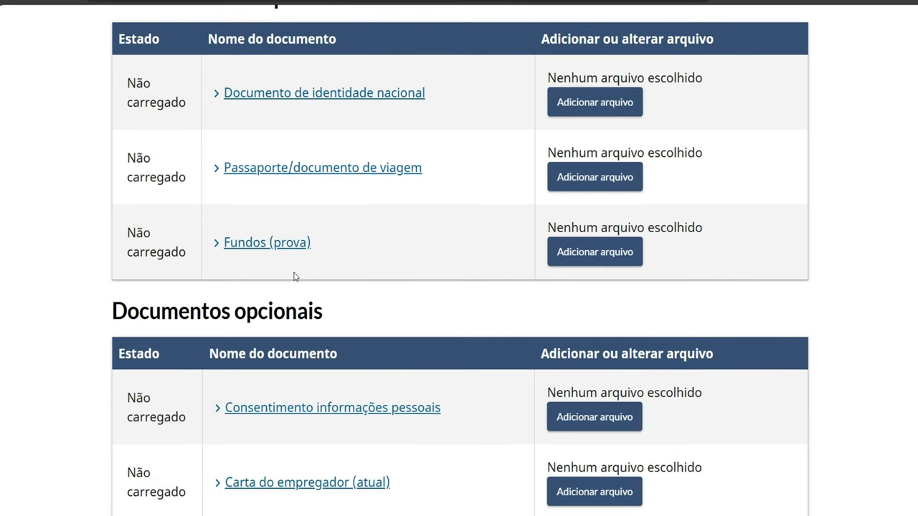
scroll(303, 315, "down", 1)
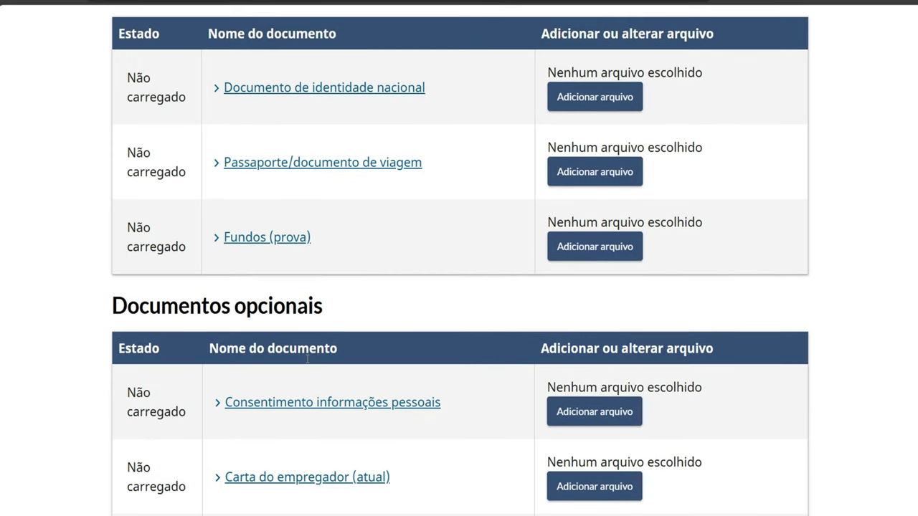
scroll(307, 358, "down", 3)
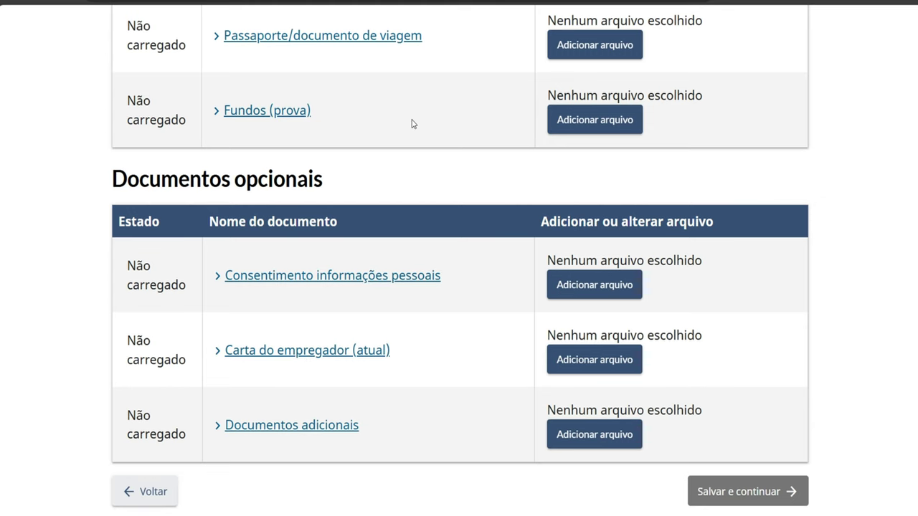
scroll(412, 124, "up", 2)
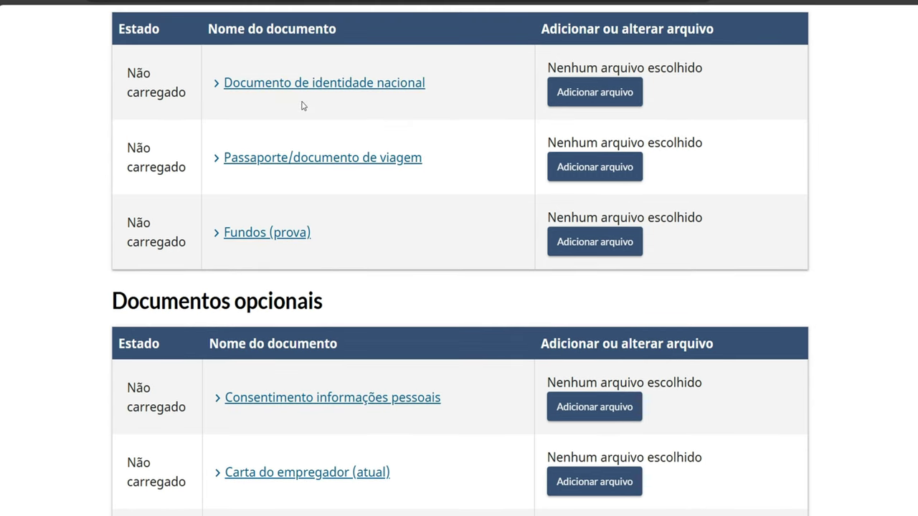
left_click(304, 156)
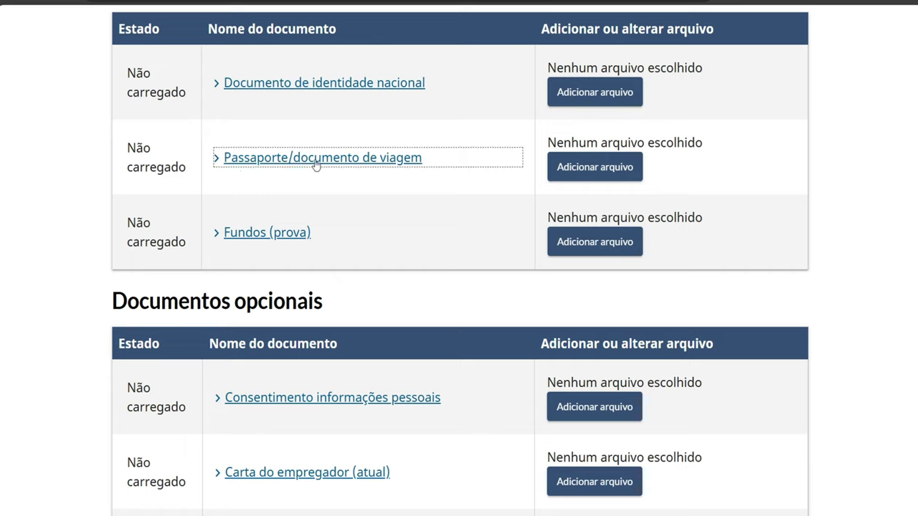
left_click(274, 232)
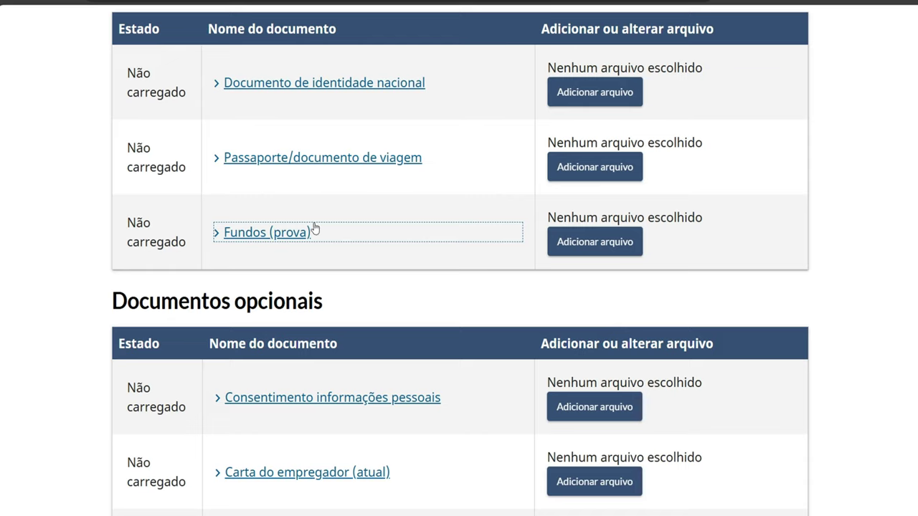
left_click(358, 244)
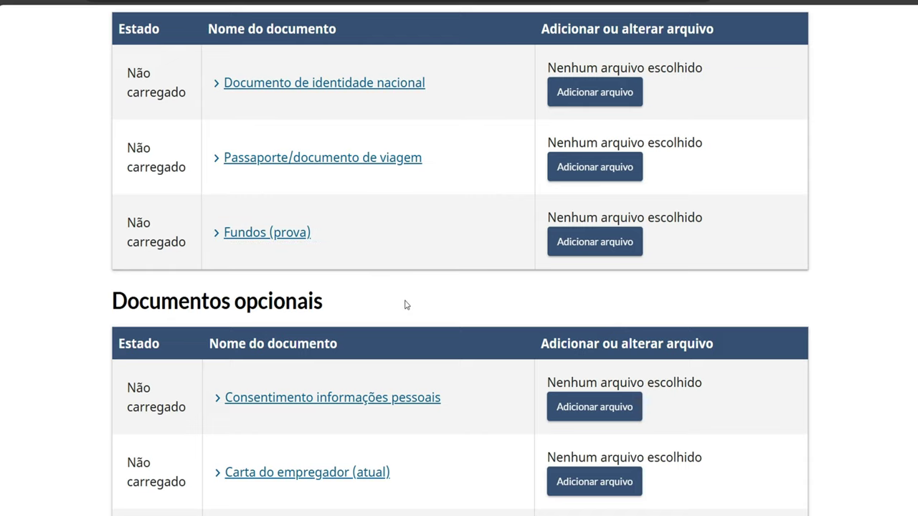
scroll(388, 426, "down", 1)
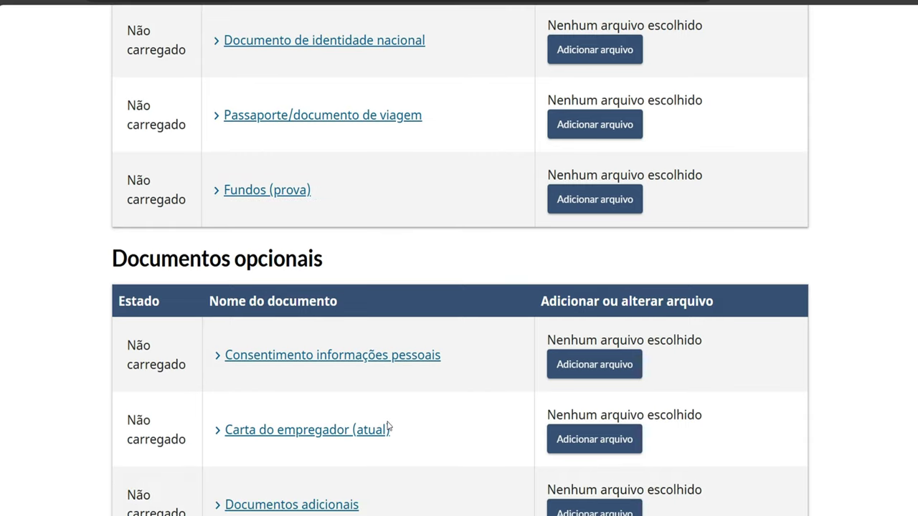
scroll(388, 426, "down", 1)
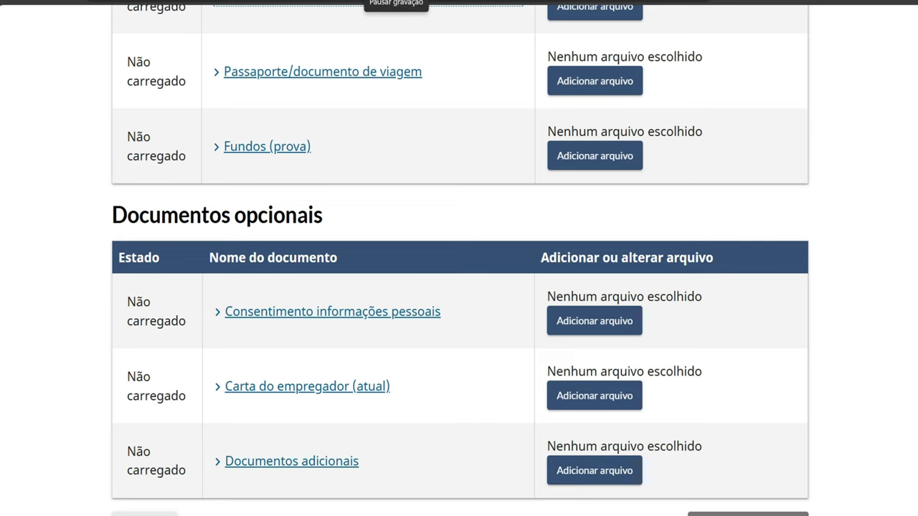
scroll(430, 99, "up", 3)
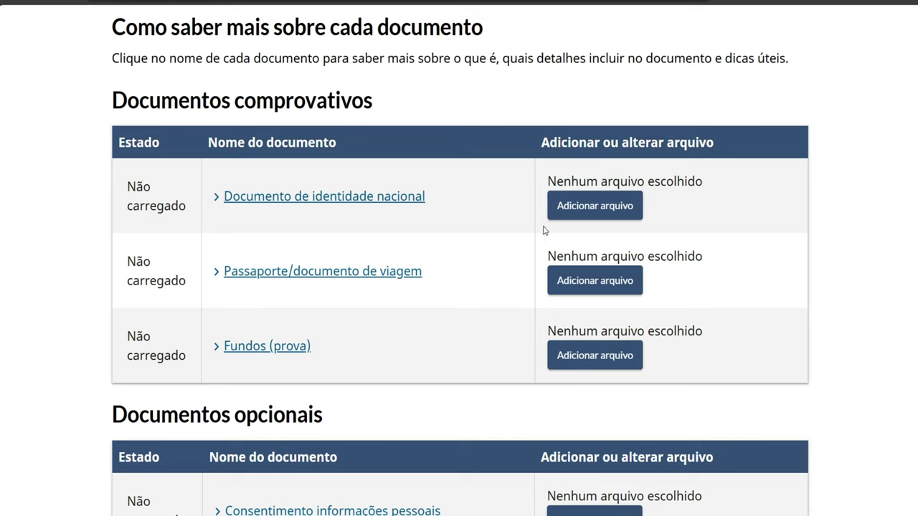
left_click(592, 207)
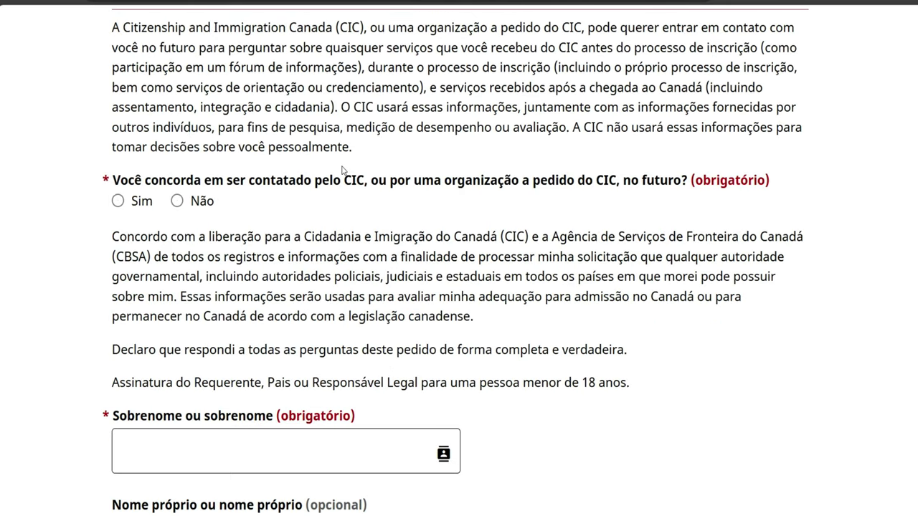
Answer Sim to being contacted by CIC in the future
scroll(218, 121, "up", 3)
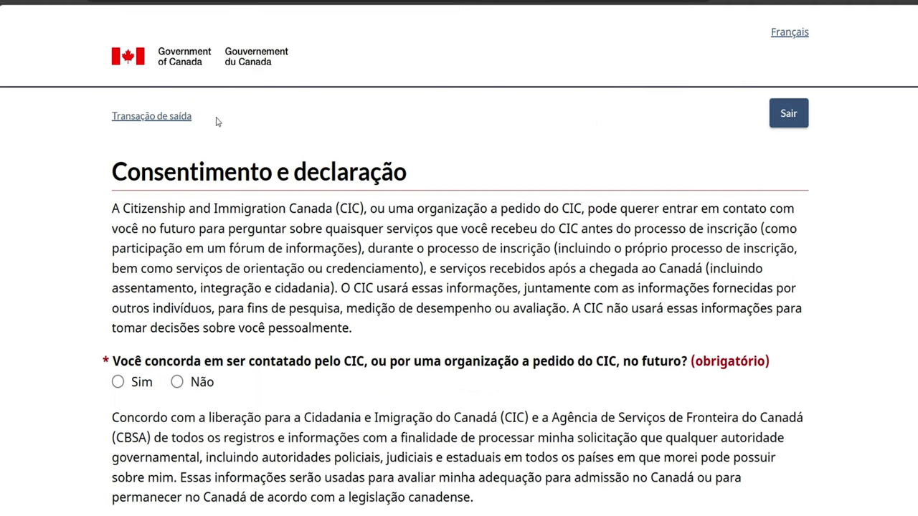
scroll(217, 122, "down", 2)
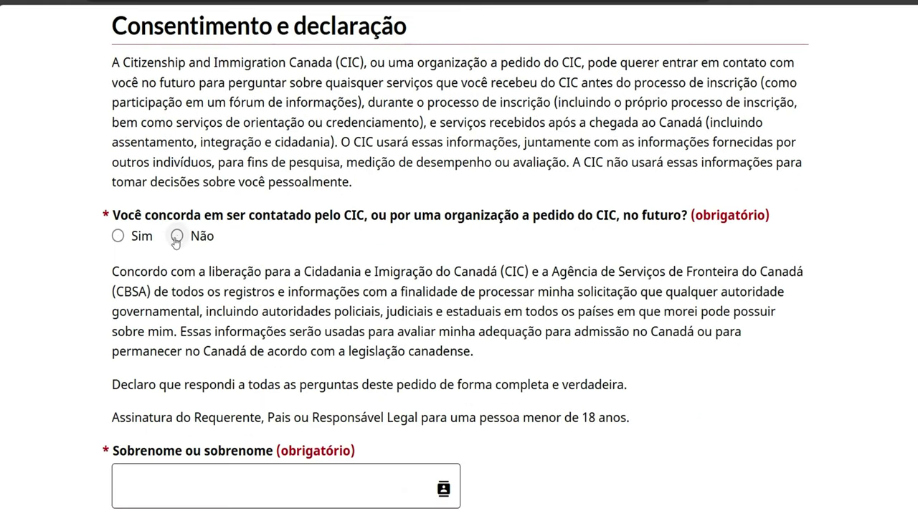
left_click(119, 239)
scroll(231, 290, "down", 1)
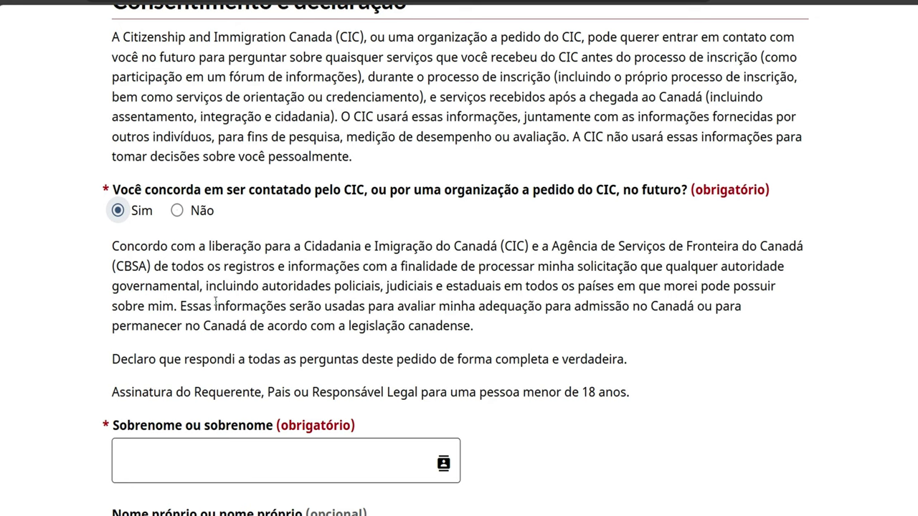
Sign the declaration with the applicant's surname and given name, then save and continue
scroll(214, 234, "down", 1)
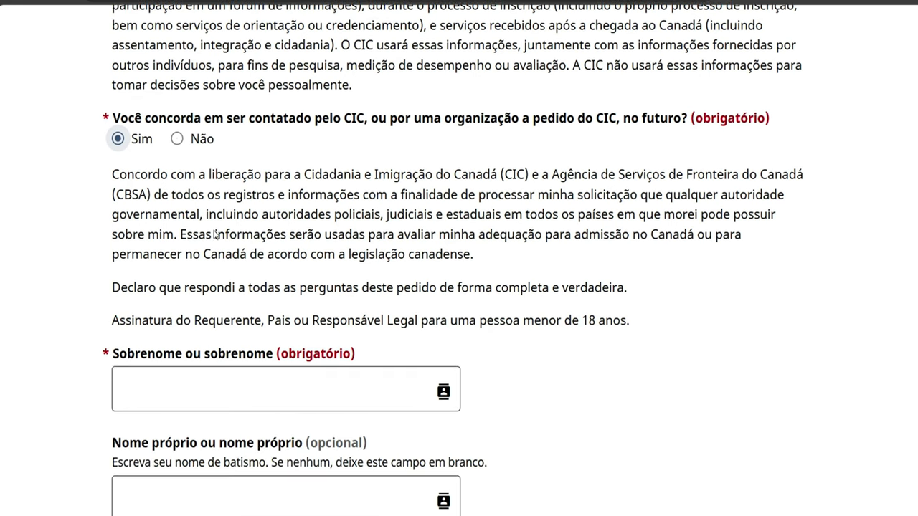
left_click(224, 395)
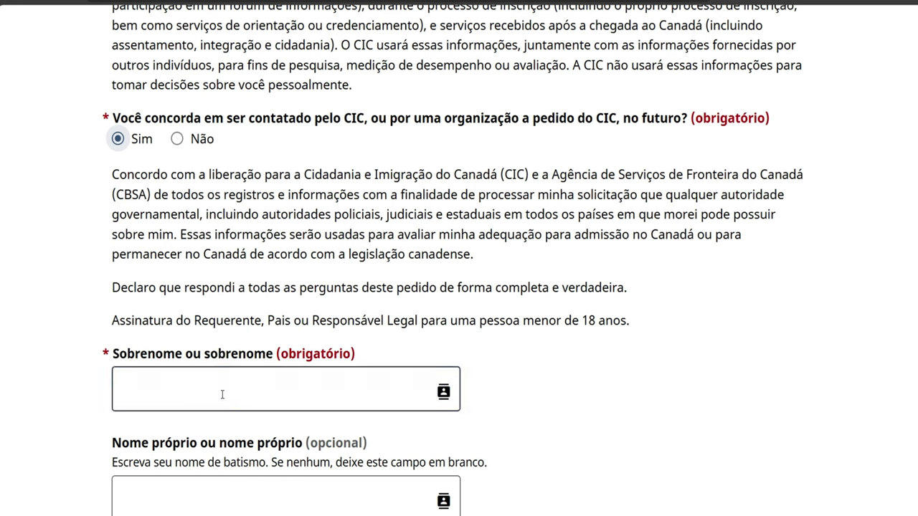
scroll(450, 233, "down", 1)
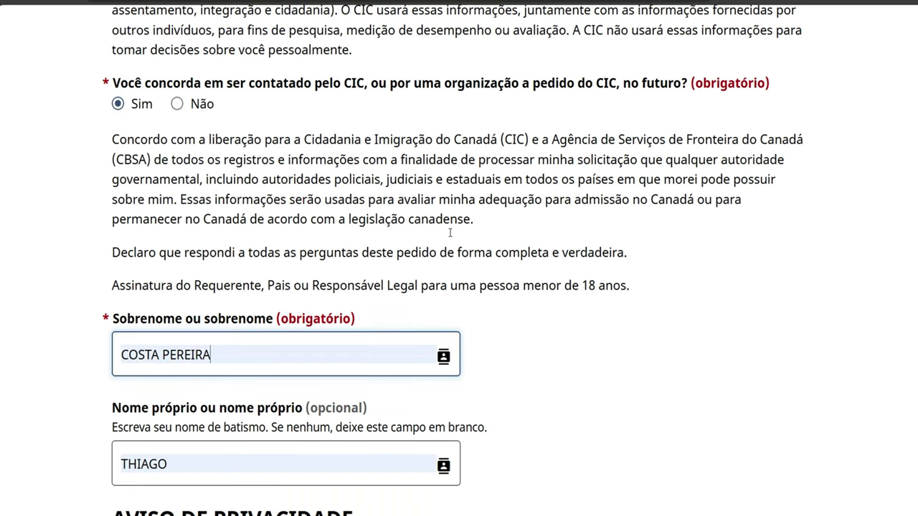
scroll(450, 233, "down", 10)
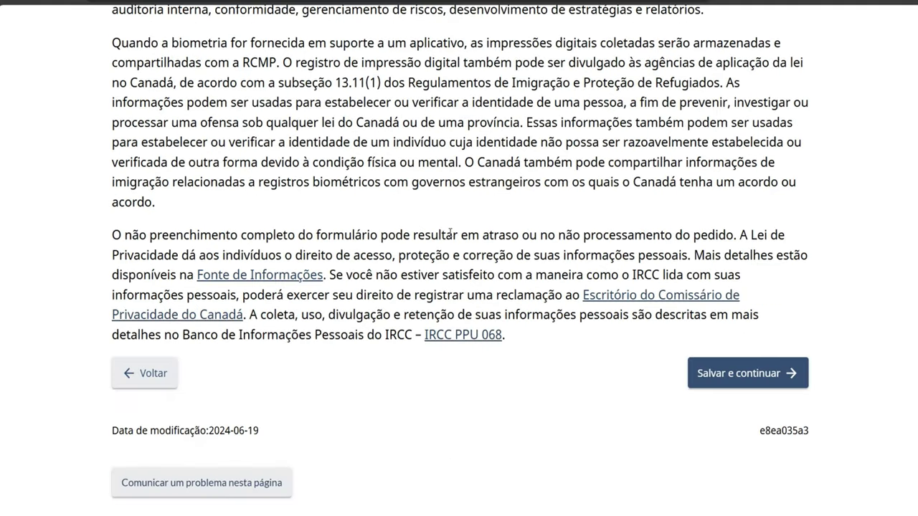
left_click(710, 373)
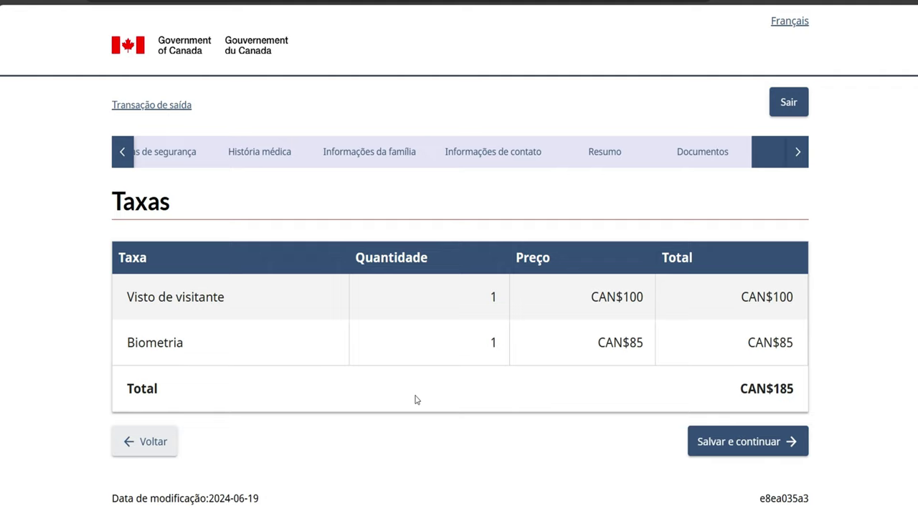
Accept the CAN$185 fees and start entering the cardholder's name on the payment form
left_click(721, 444)
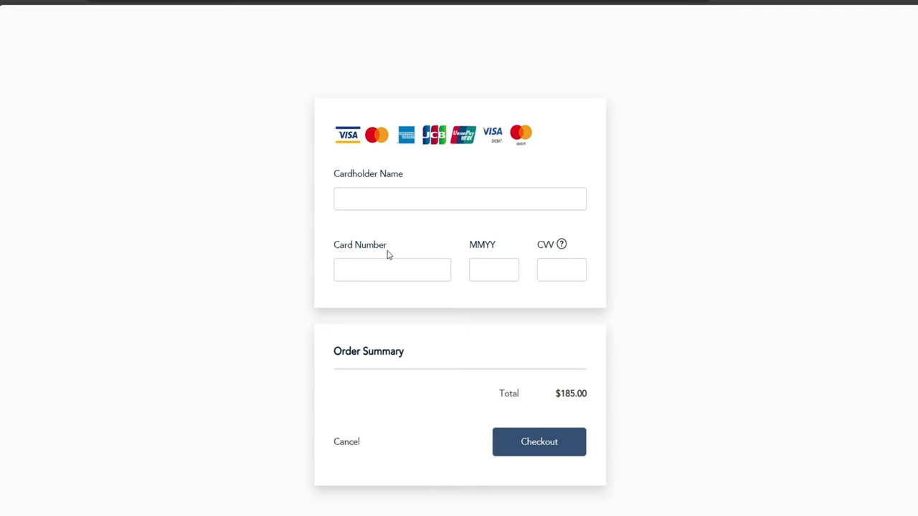
left_click(362, 204)
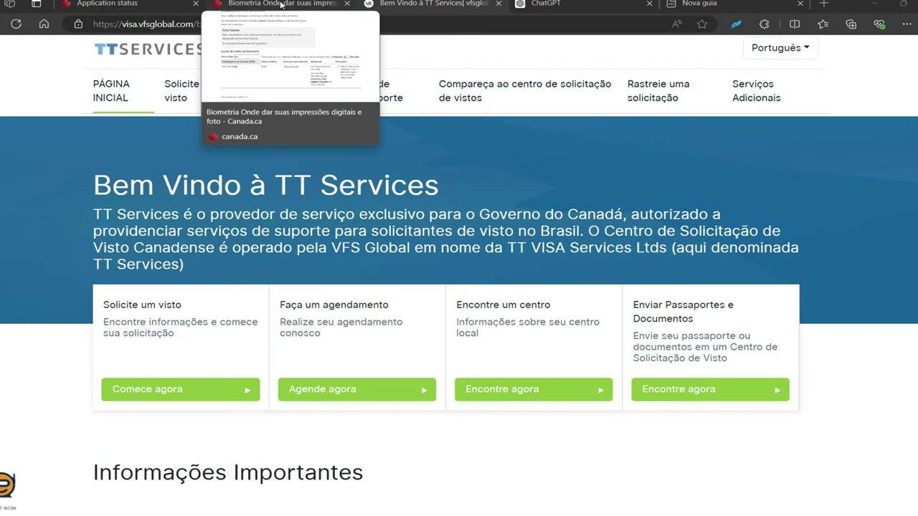
Switch between the biometrics locations tab and the application status tab, ending on application status
left_click(281, 5)
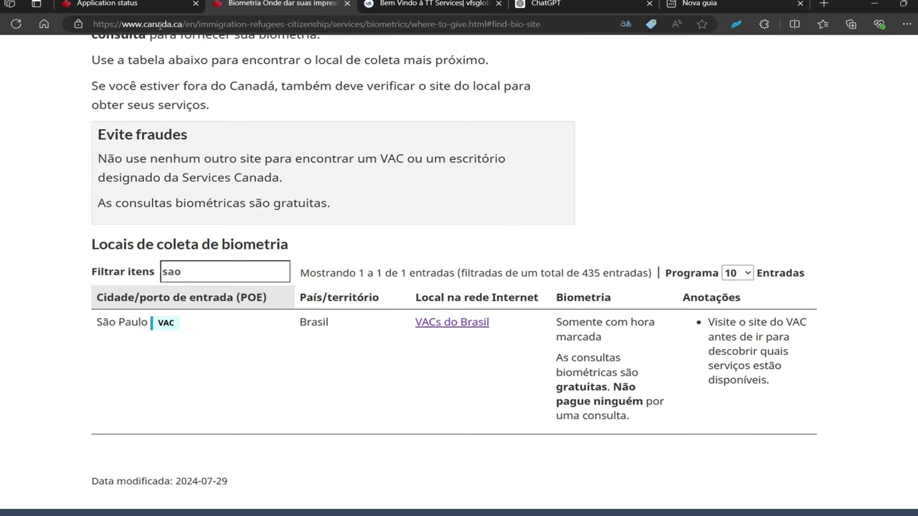
left_click(107, 4)
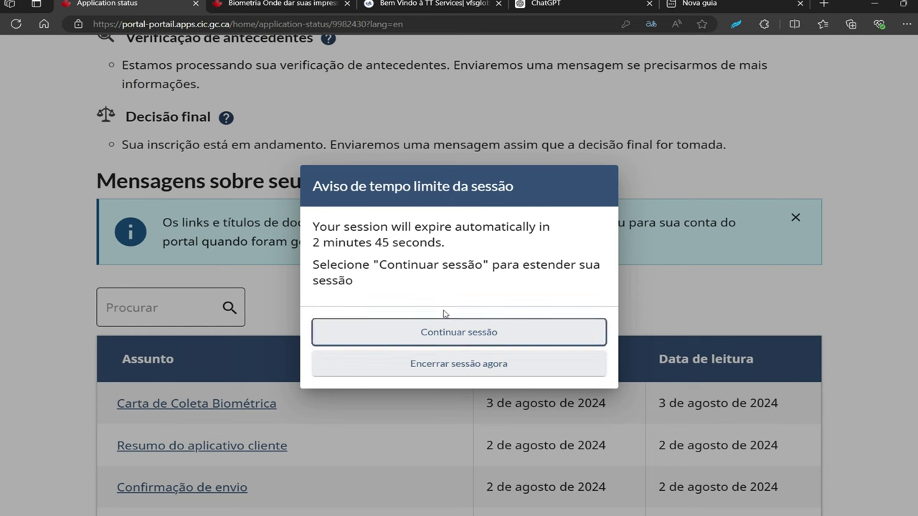
left_click(279, 5)
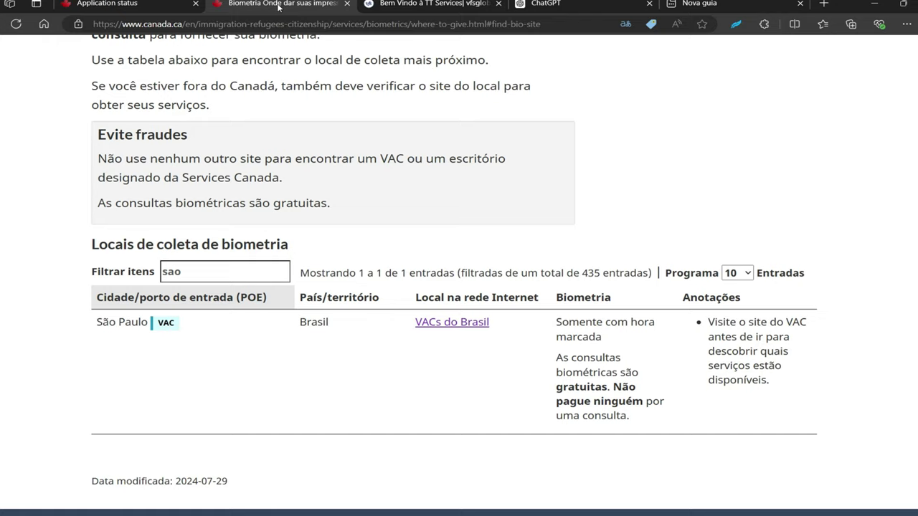
key("ctrl+shift+Tab")
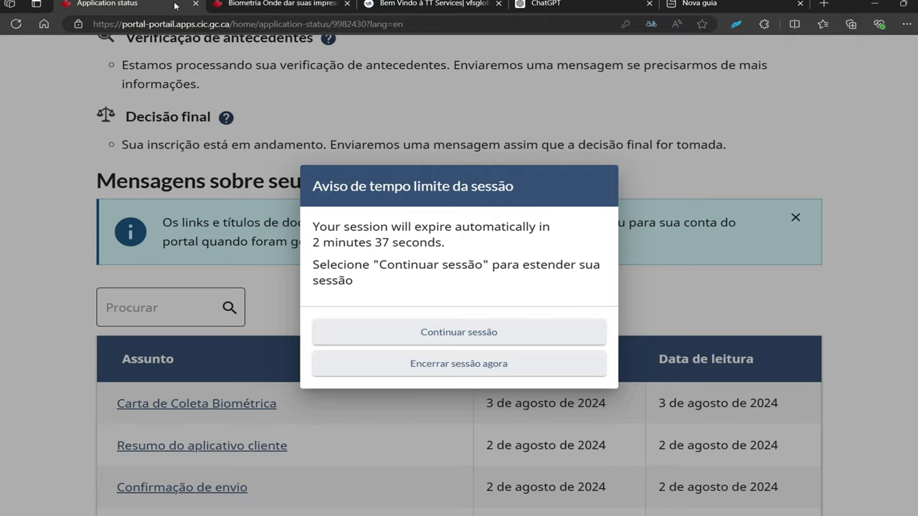
Choose Continuar sessão, then review the status down to the four messages, newest the Carta de Coleta Biométrica
left_click(457, 330)
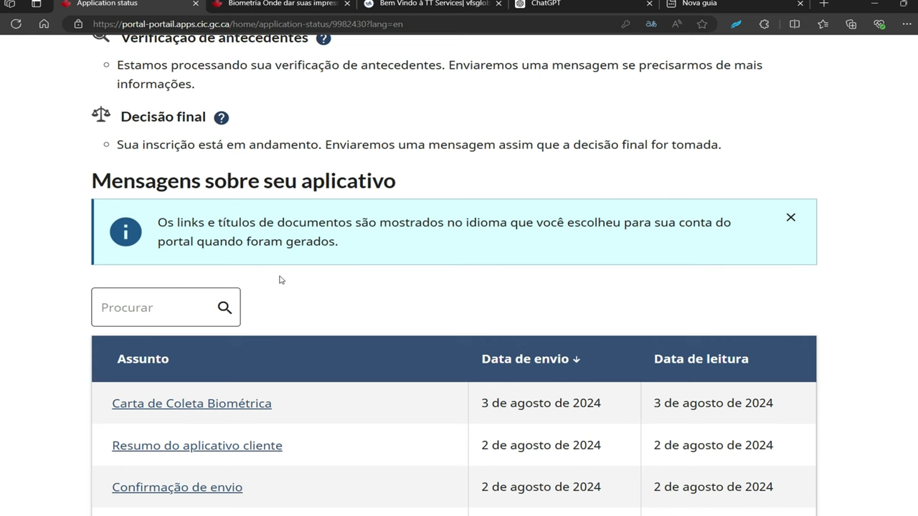
scroll(281, 280, "up", 7)
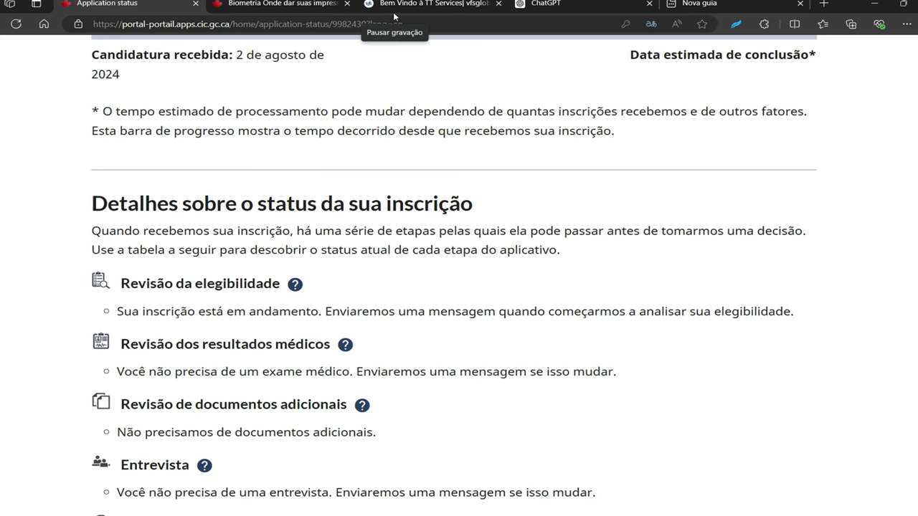
scroll(387, 14, "up", 1)
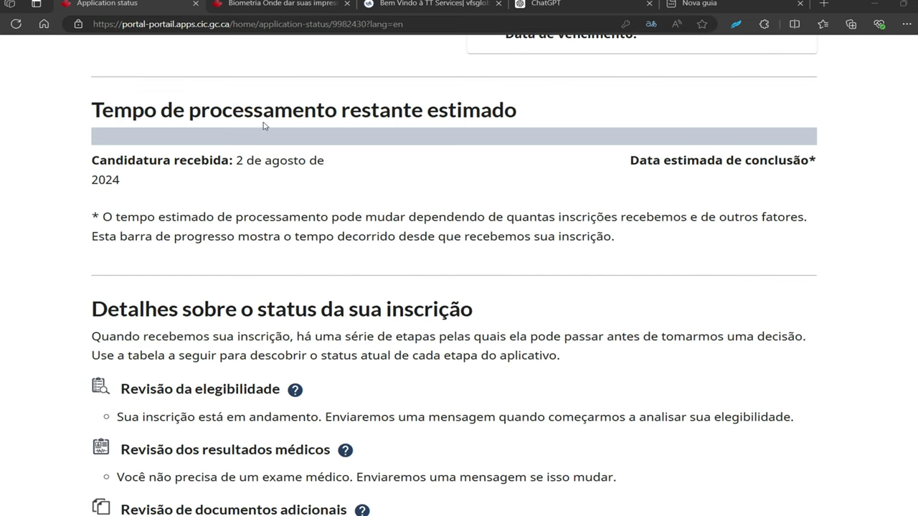
scroll(263, 126, "down", 3)
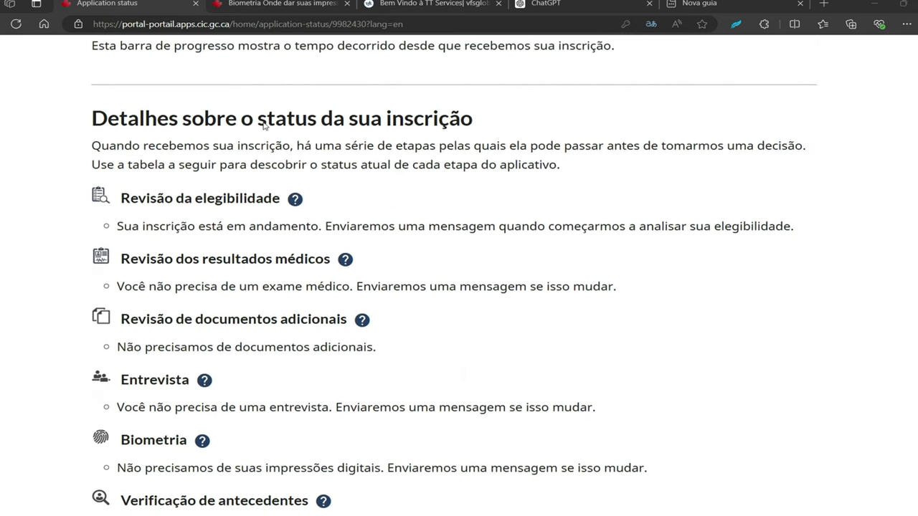
scroll(264, 126, "down", 3)
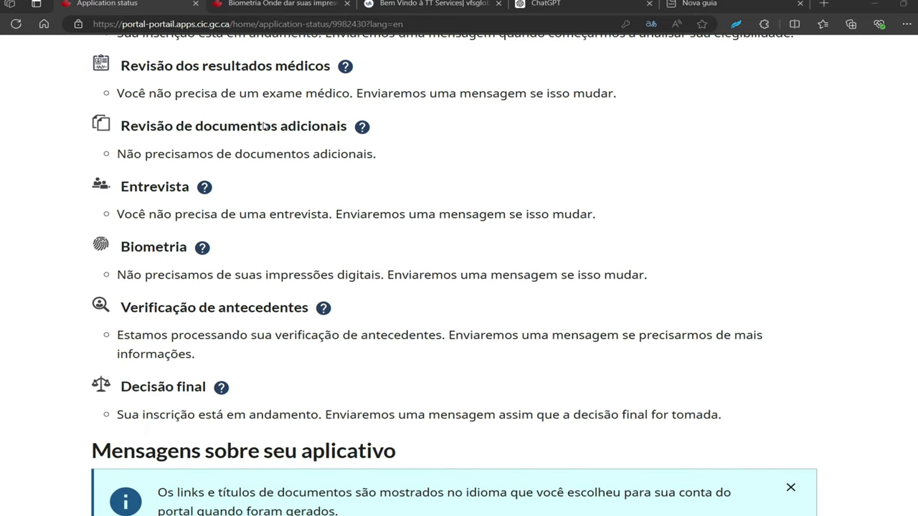
scroll(264, 126, "down", 6)
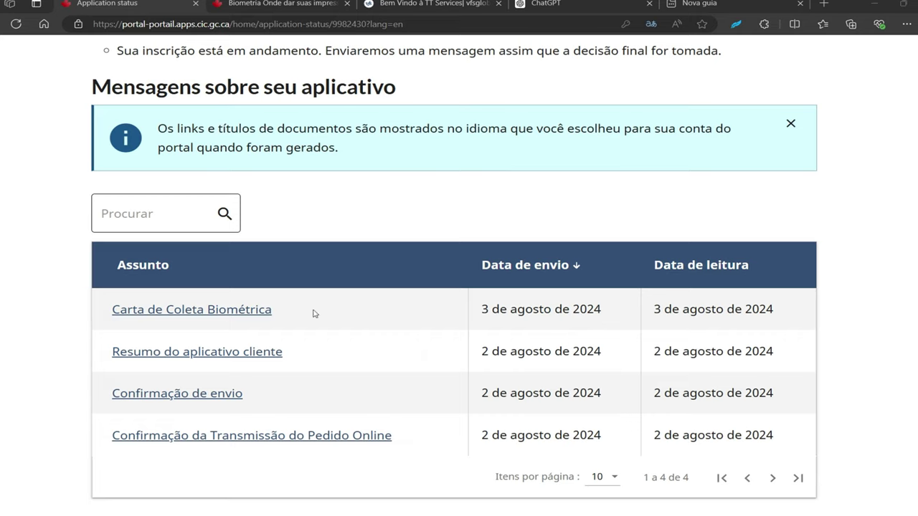
Filter the canada.ca biometrics sites by 'sao' and open the São Paulo 'VACs do Brasil' link
left_click(276, 4)
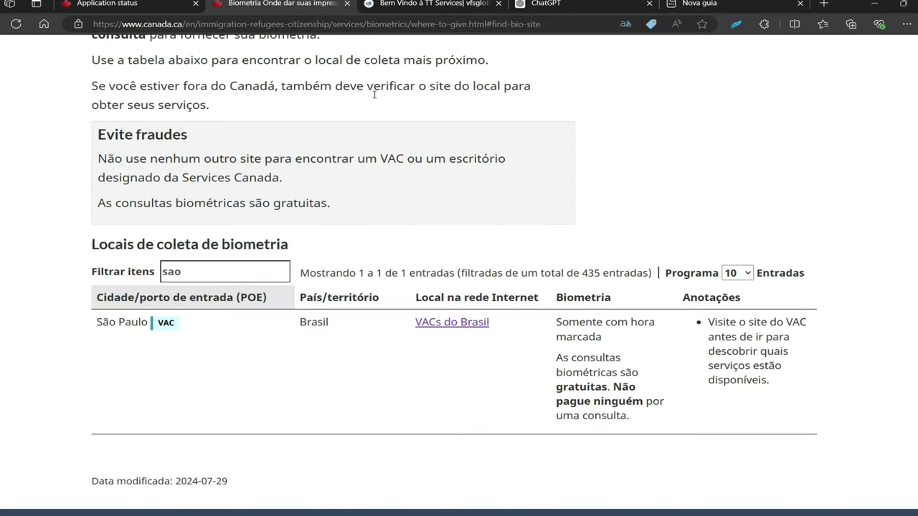
scroll(373, 94, "up", 6)
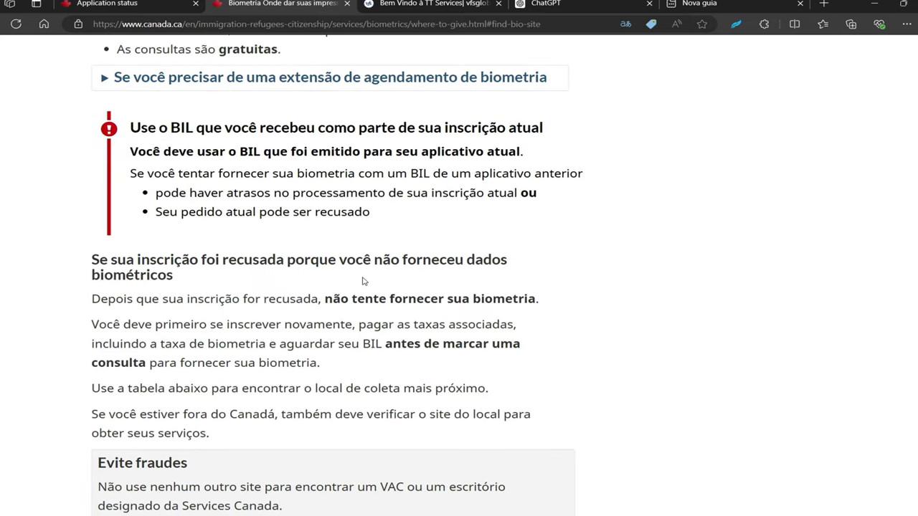
scroll(363, 281, "up", 3)
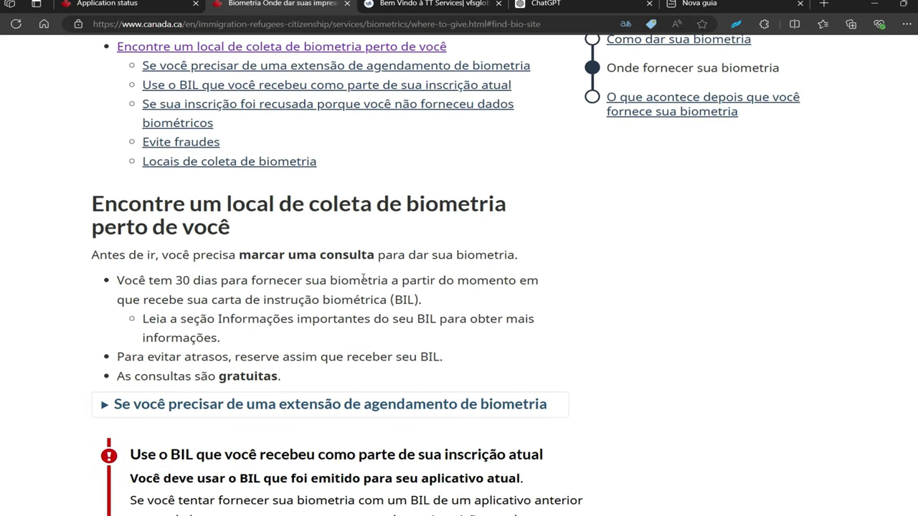
scroll(364, 279, "up", 3)
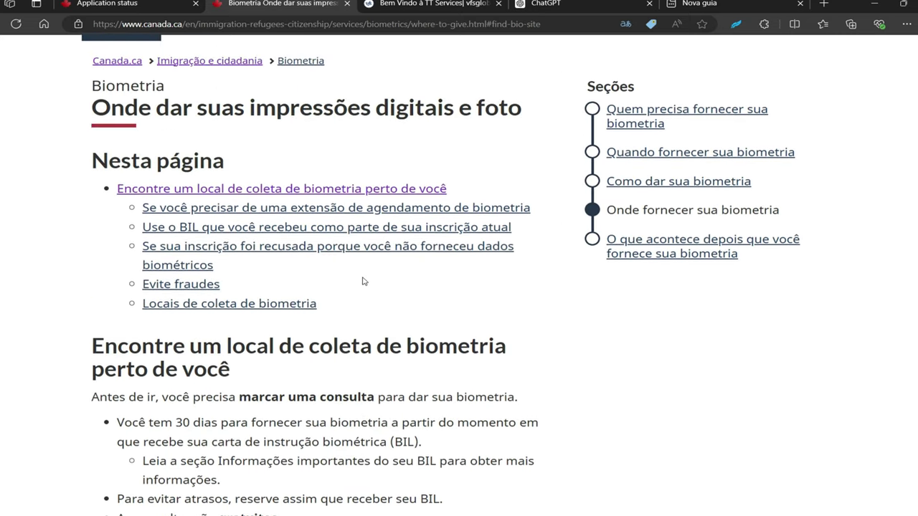
scroll(363, 281, "up", 1)
scroll(364, 281, "up", 1)
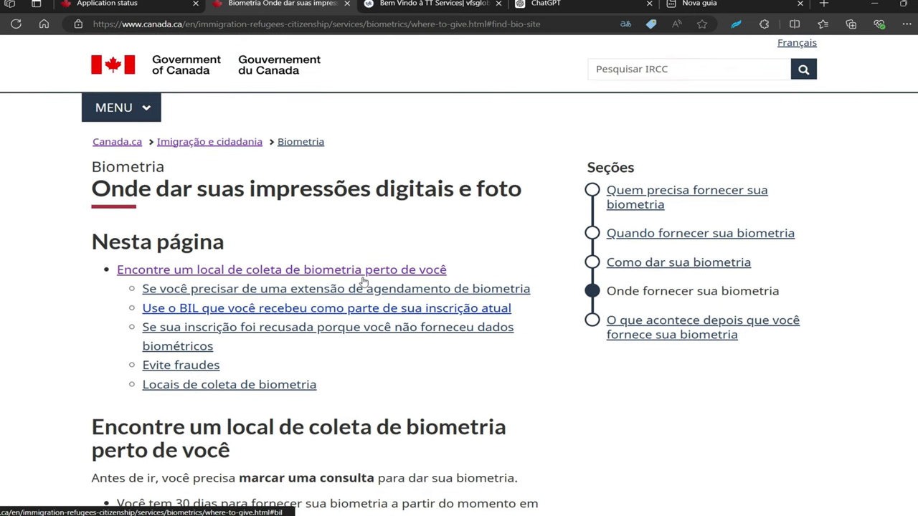
scroll(364, 280, "down", 10)
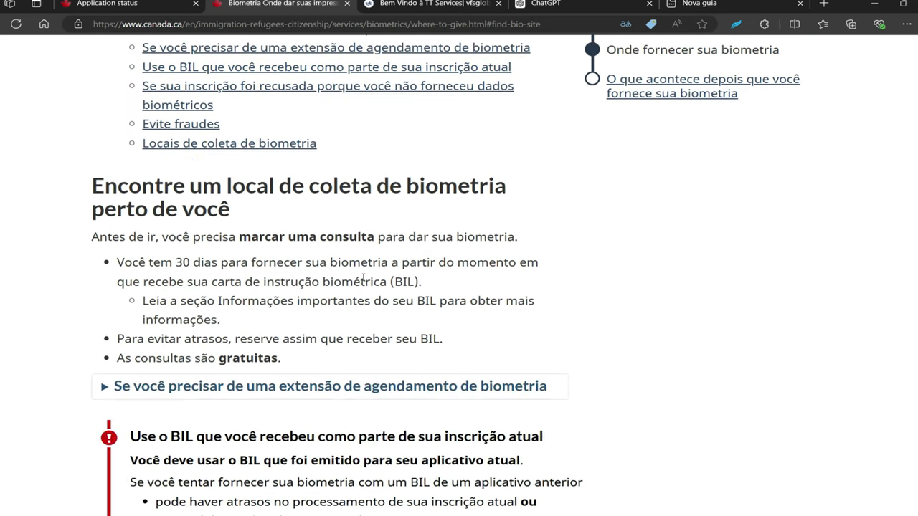
scroll(361, 279, "down", 5)
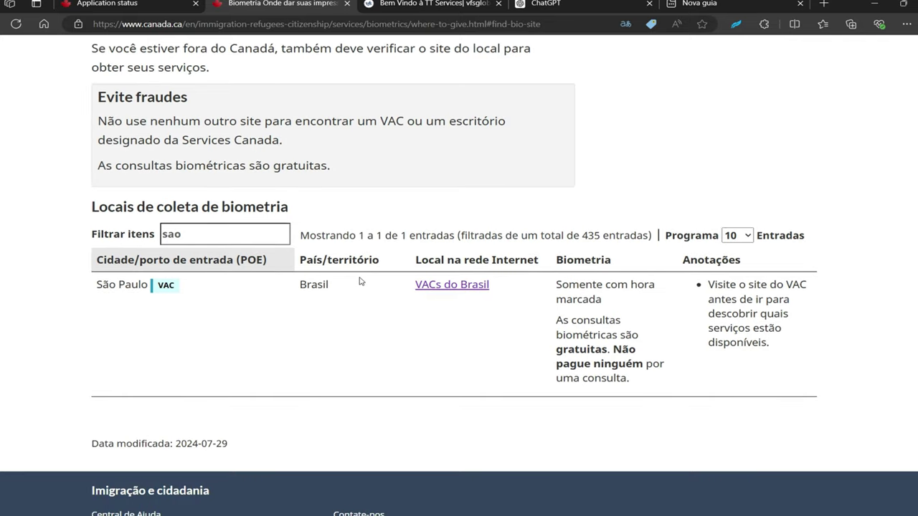
double_click(197, 238)
key("BackSpace")
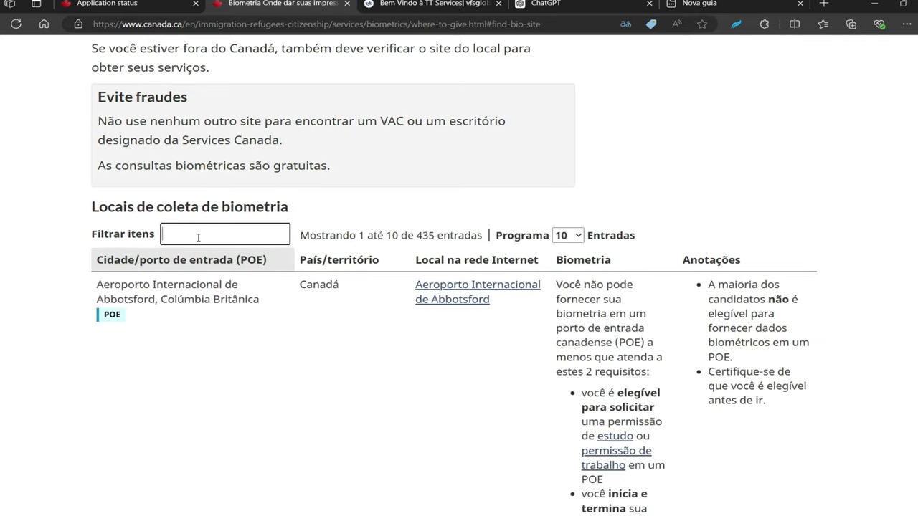
type("sa")
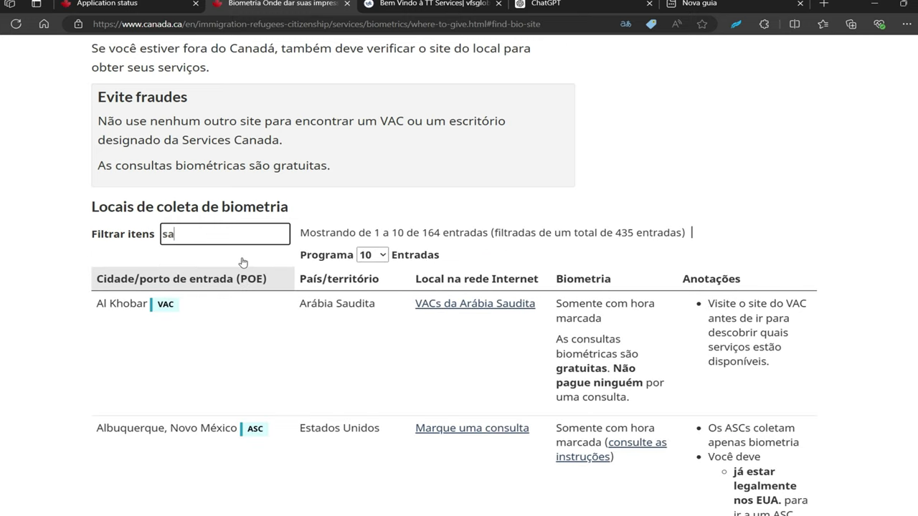
type("o")
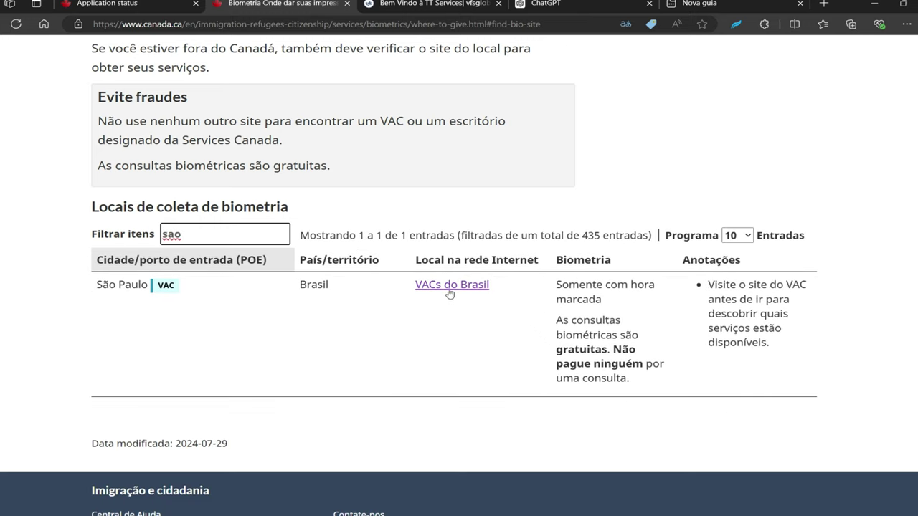
left_click(449, 290)
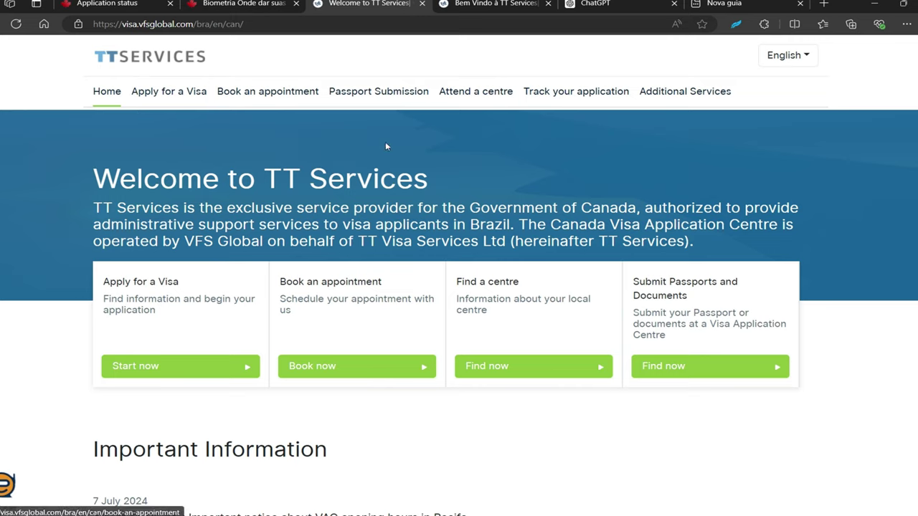
Change the TT Services site language from English to Português and browse the Informações Importantes notices
left_click(804, 58)
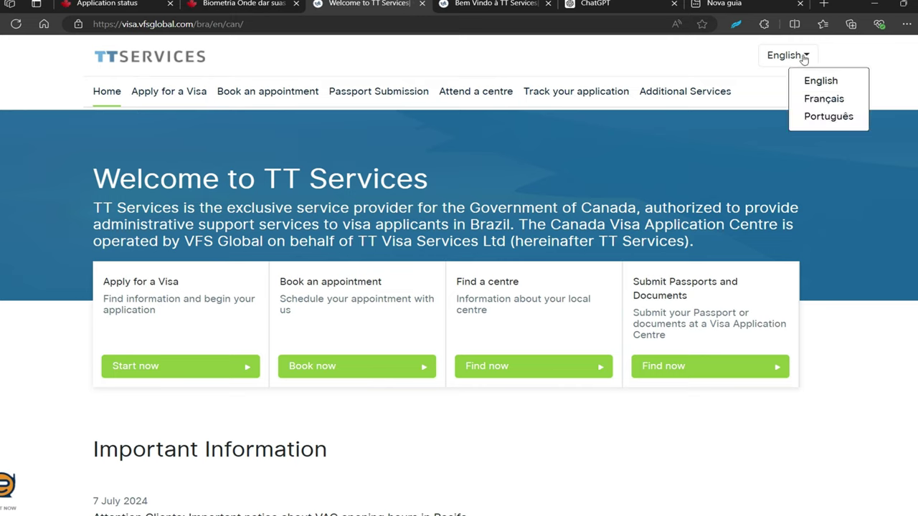
left_click(812, 123)
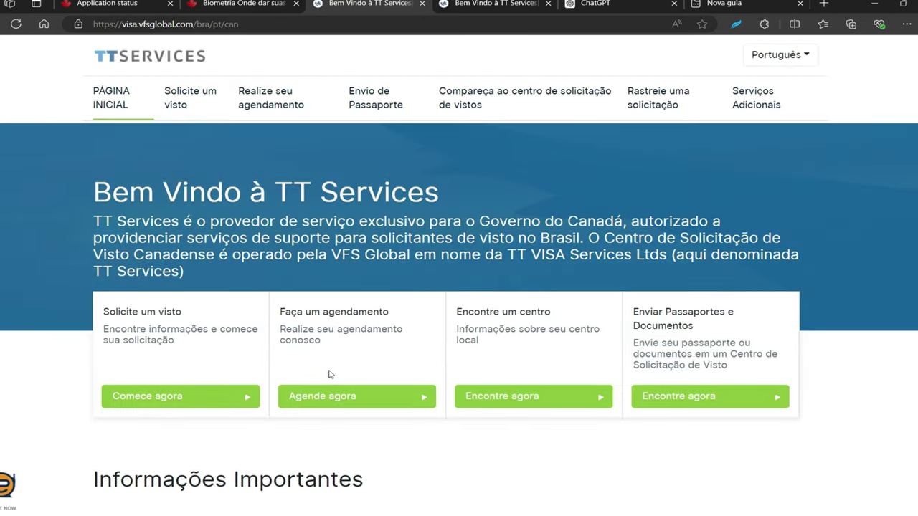
scroll(331, 374, "down", 5)
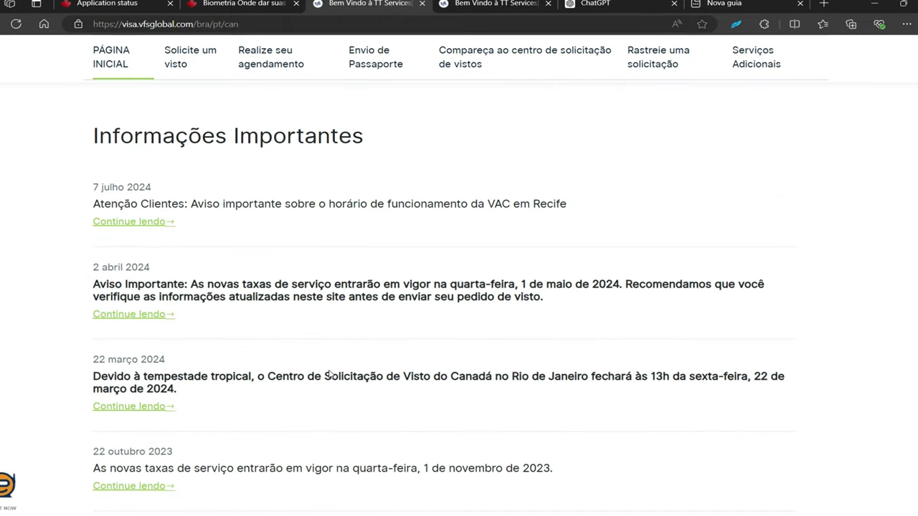
scroll(330, 373, "down", 1)
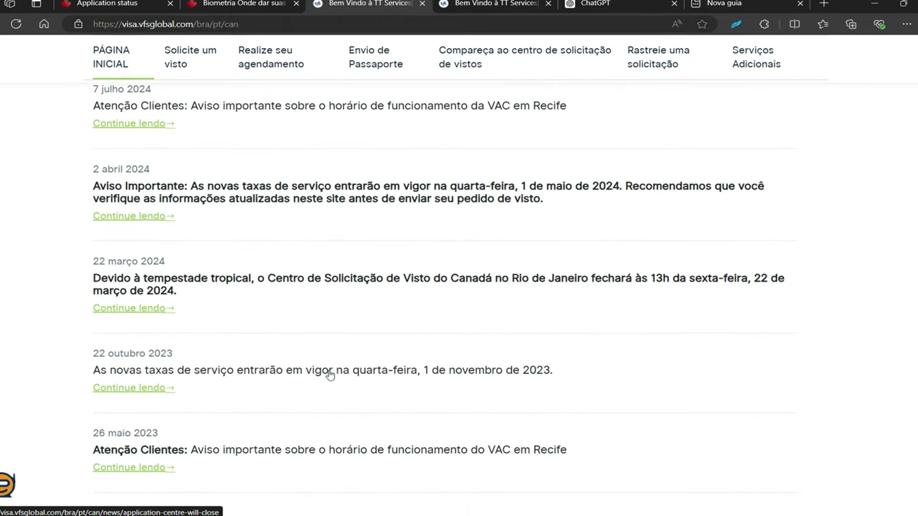
scroll(329, 374, "down", 4)
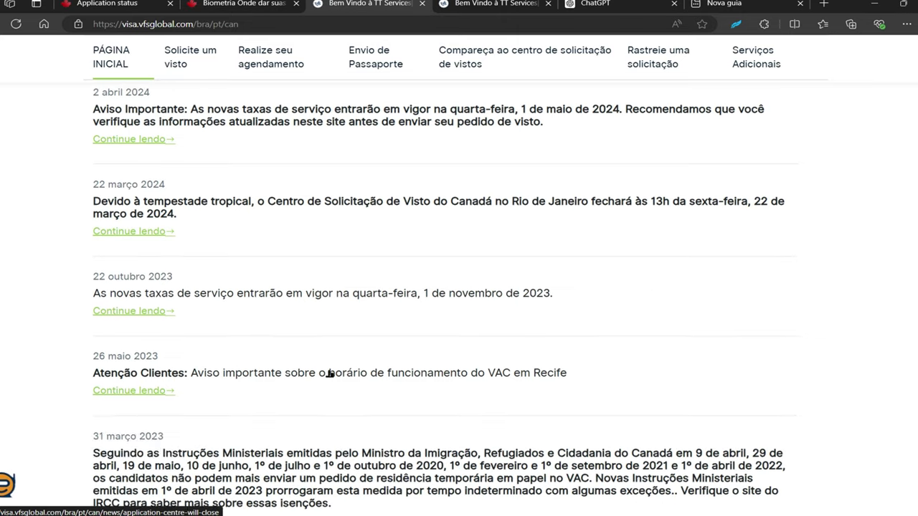
scroll(330, 374, "up", 5)
scroll(329, 374, "up", 3)
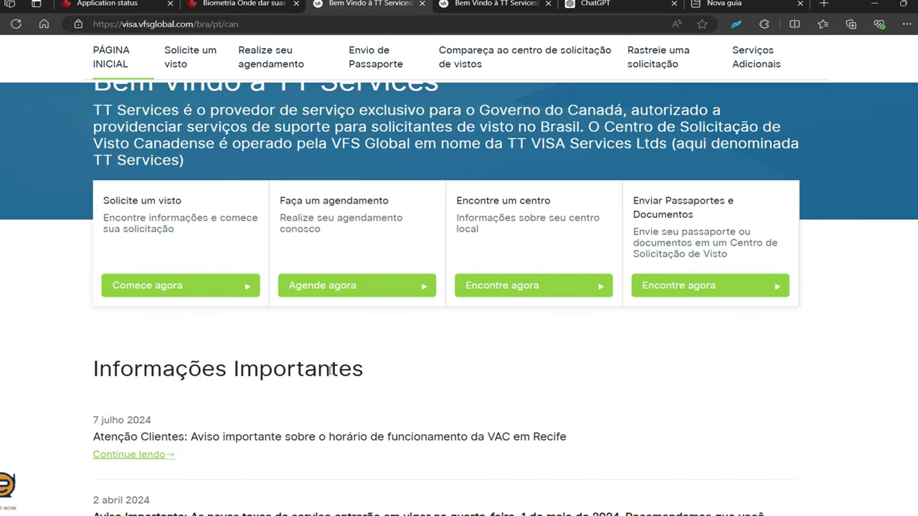
Open the 'Agende agora' biometrics booking information and read through the in-person booking details
left_click(324, 288)
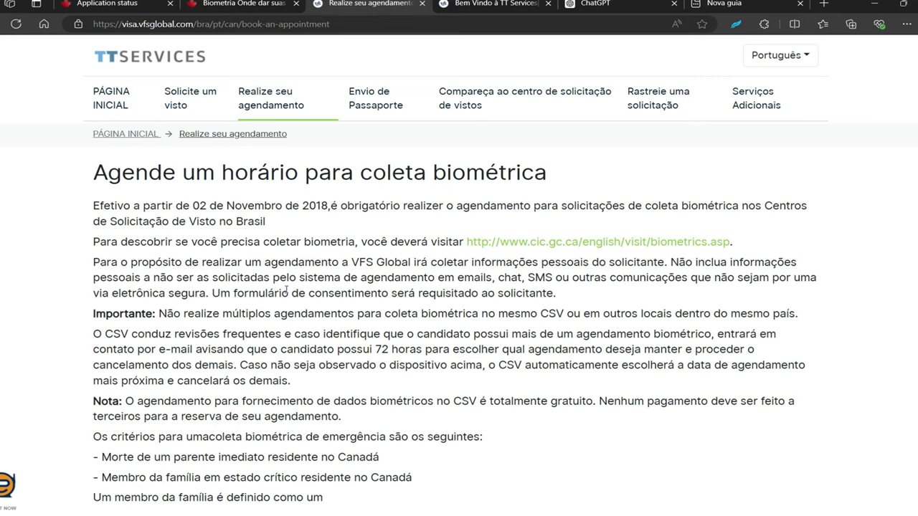
key("XF86AudioRaiseVolume")
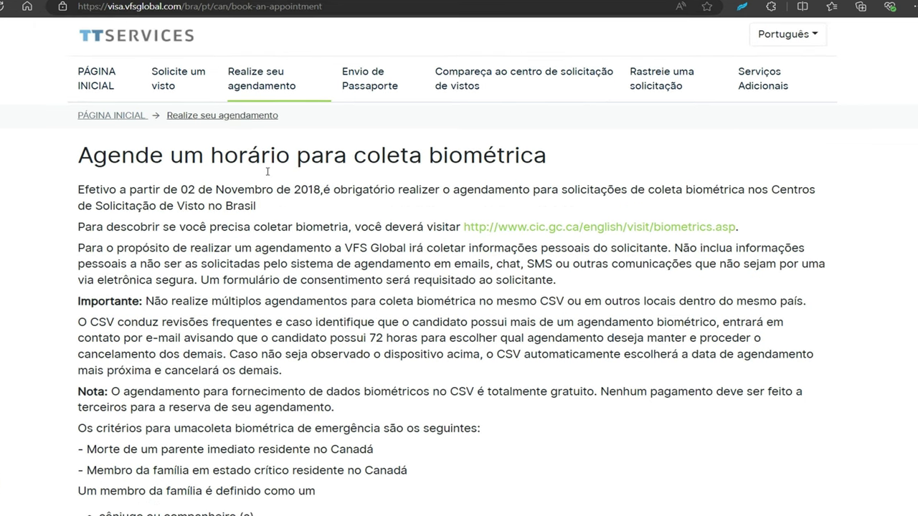
scroll(277, 184, "down", 3)
scroll(267, 172, "down", 2)
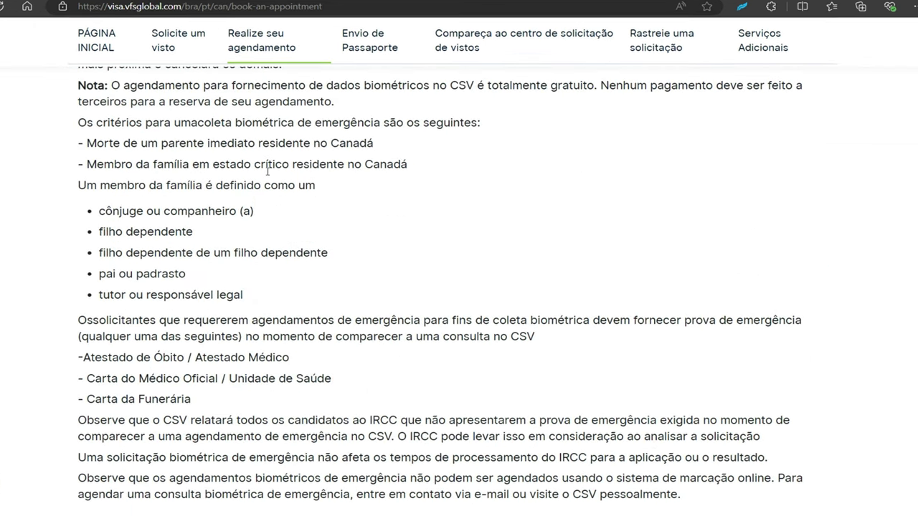
scroll(267, 172, "down", 1)
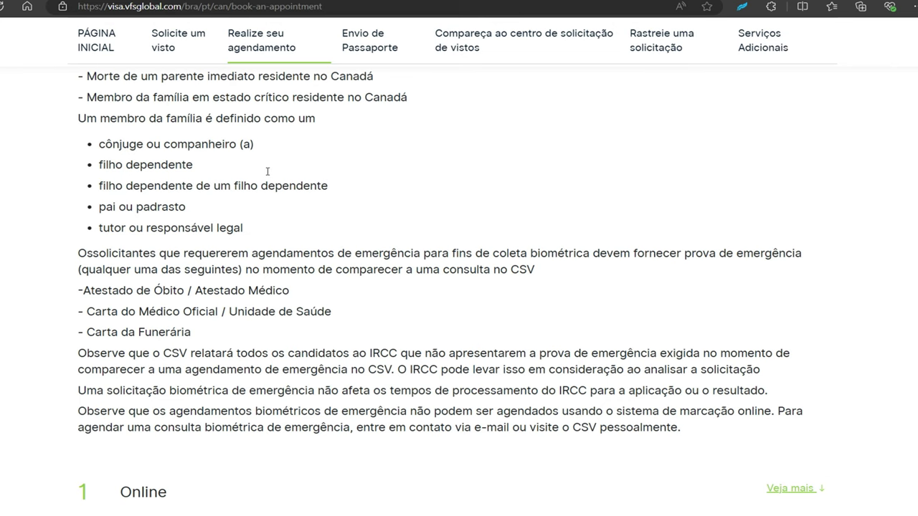
scroll(267, 172, "down", 1)
scroll(244, 280, "down", 1)
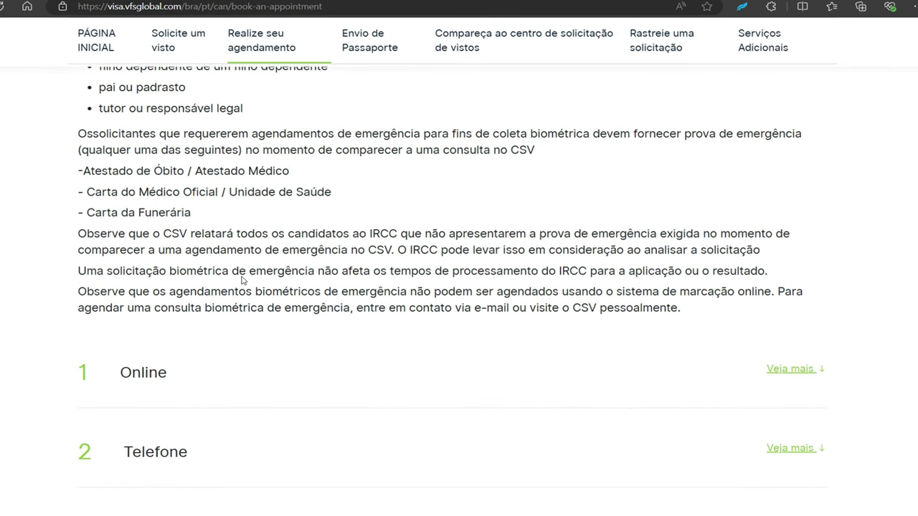
scroll(242, 280, "down", 2)
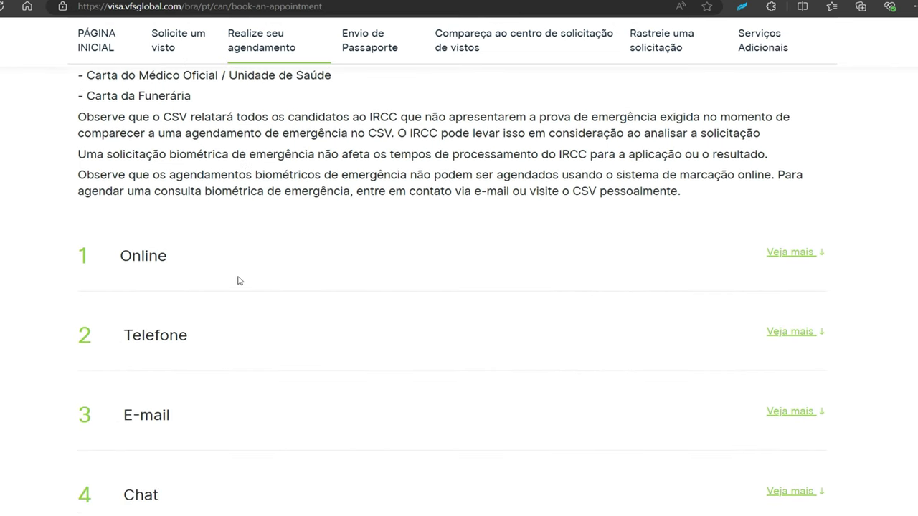
scroll(175, 349, "down", 2)
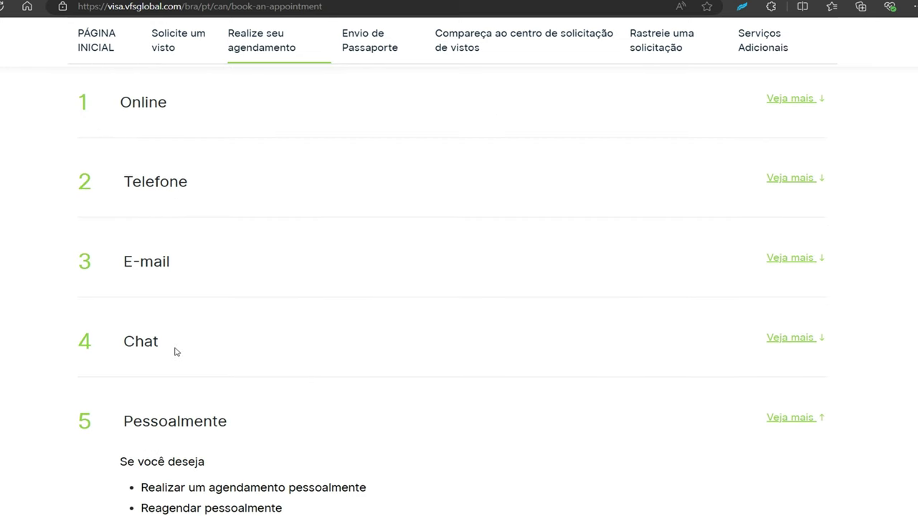
scroll(176, 351, "down", 4)
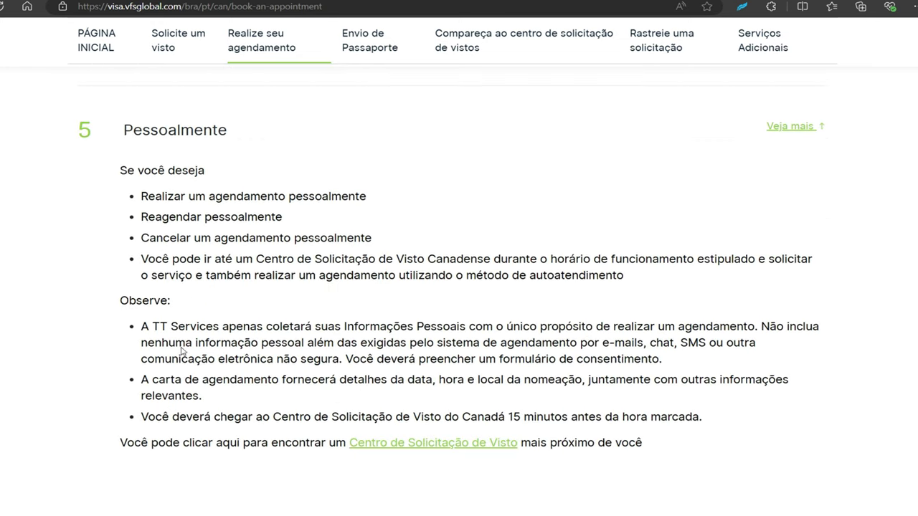
Collapse the in-person section, expand '1 Online', and open the appointment login via 'Clique aqui'
left_click(787, 129)
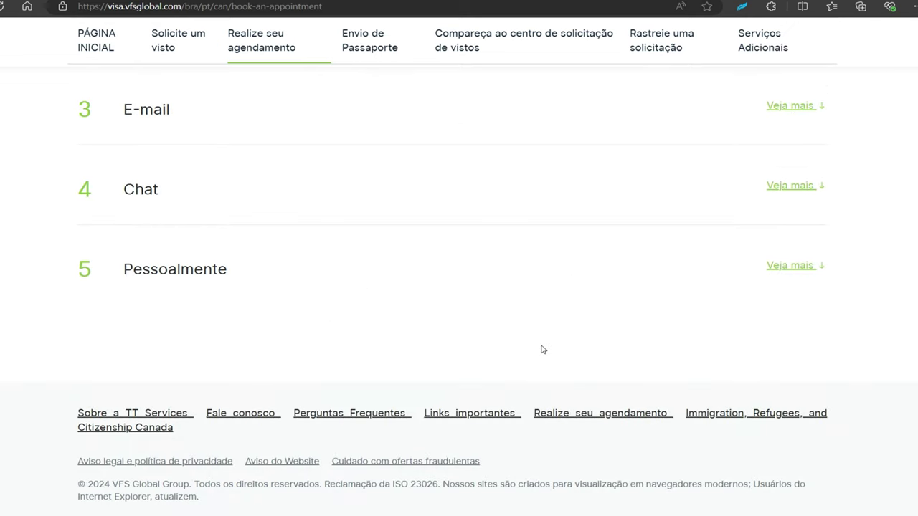
scroll(666, 252, "up", 6)
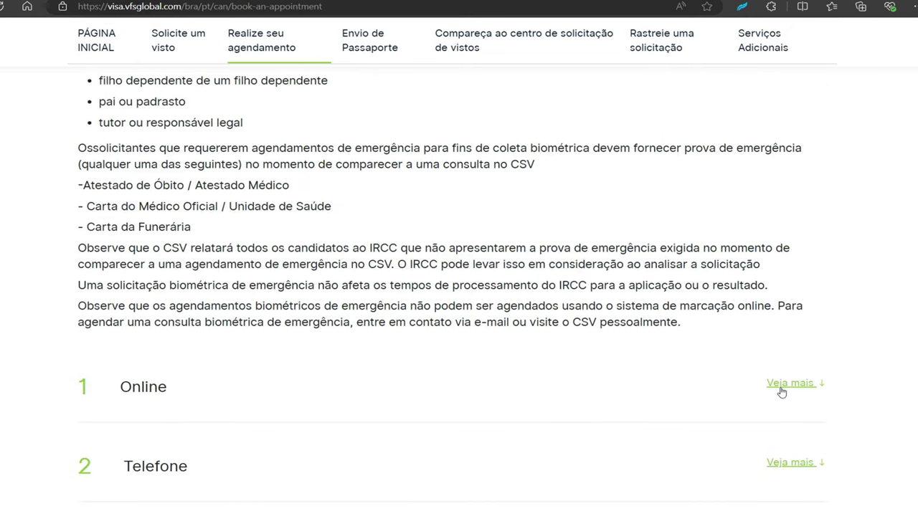
left_click(780, 386)
scroll(485, 392, "down", 1)
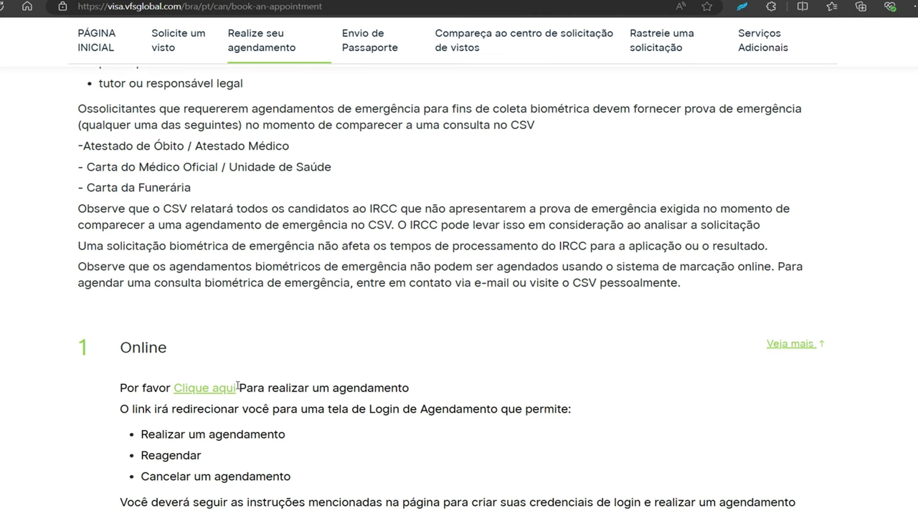
left_click(205, 391)
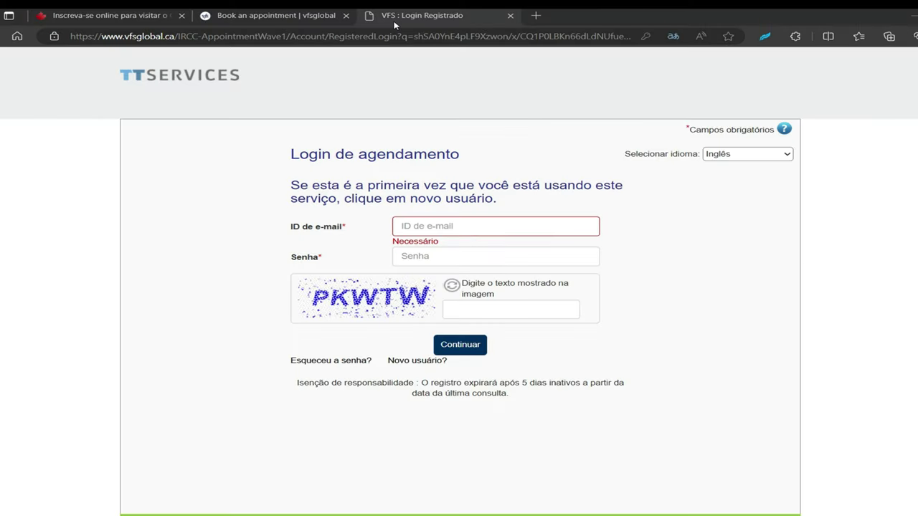